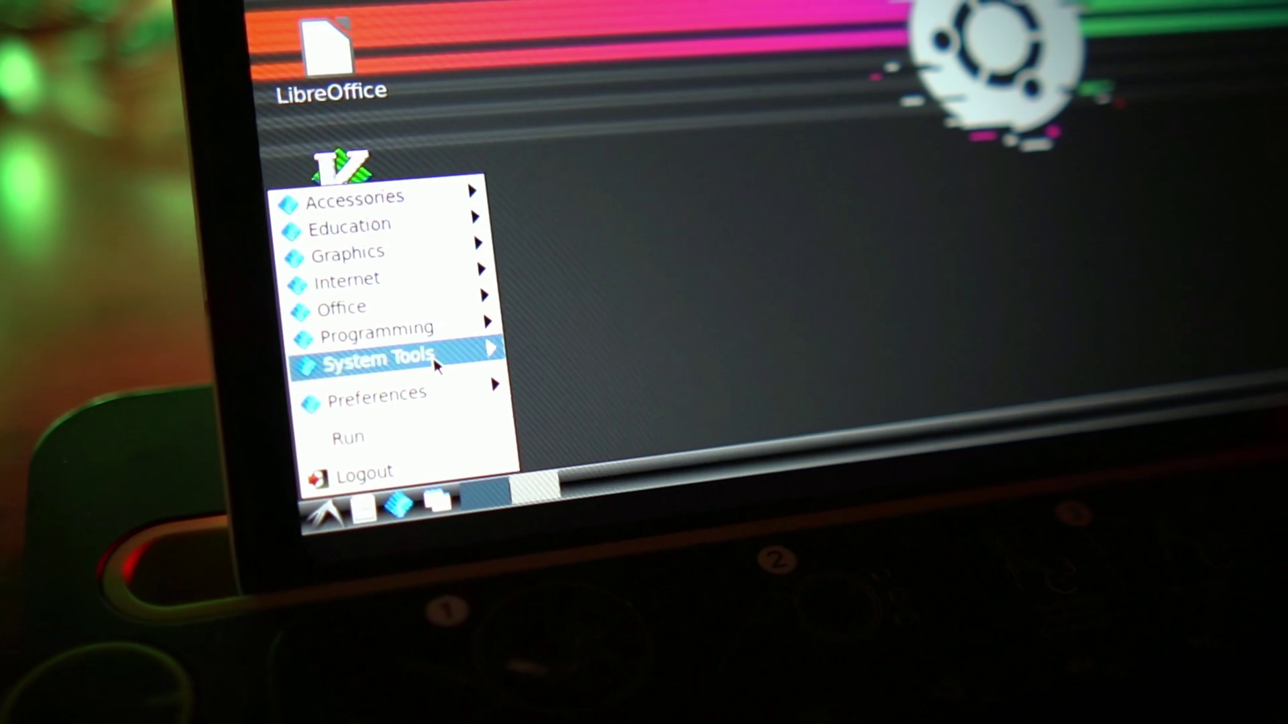
Search the Play Store for 'andronix' and install Andronix
mouse_move(436, 369)
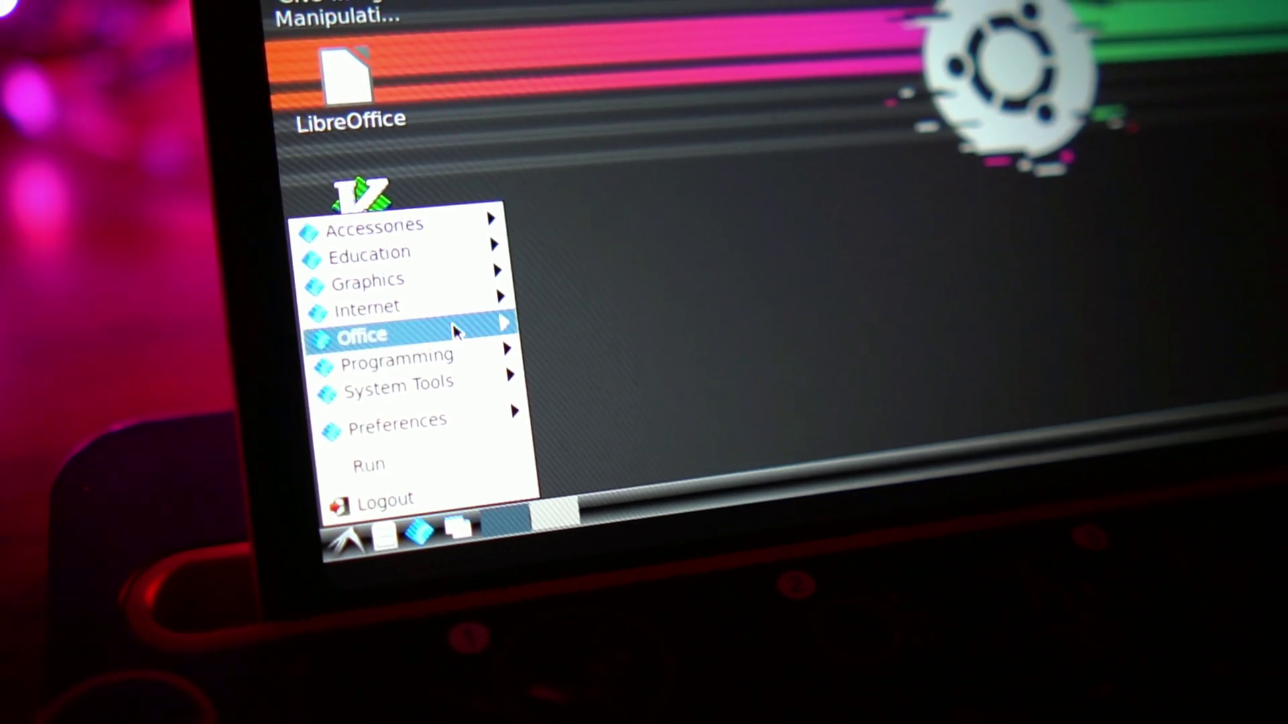
mouse_move(459, 321)
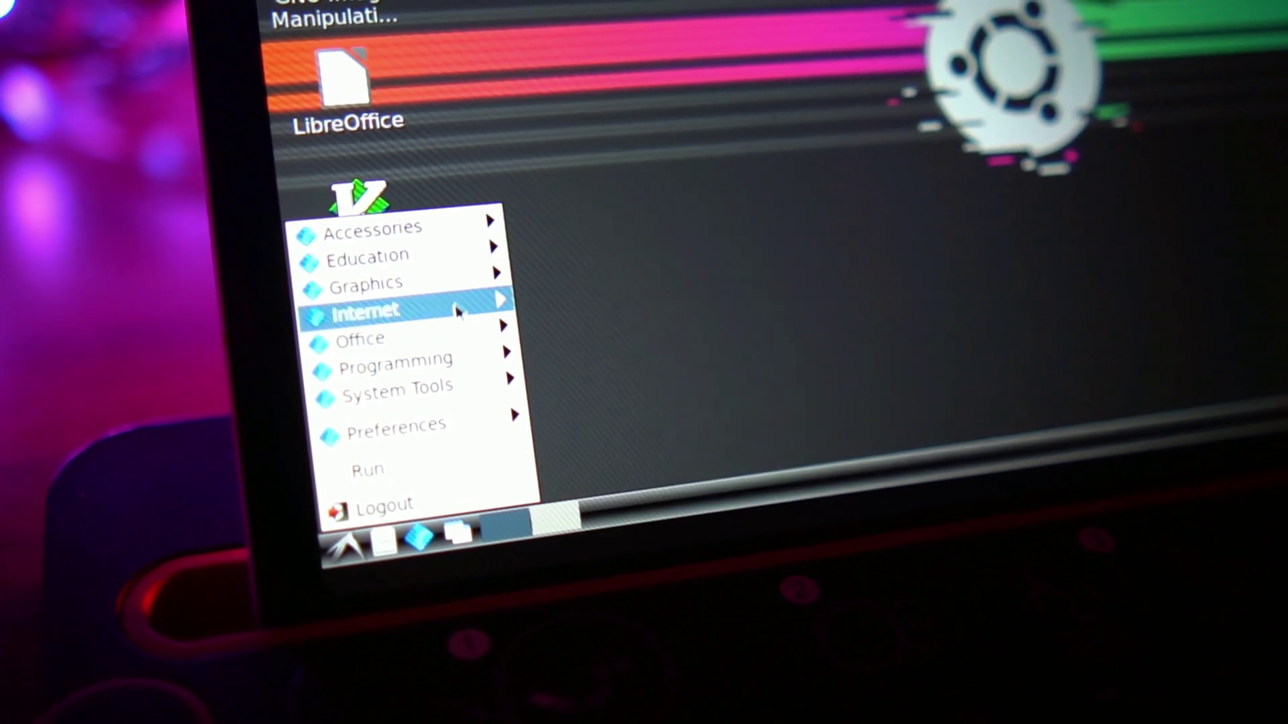
mouse_move(461, 298)
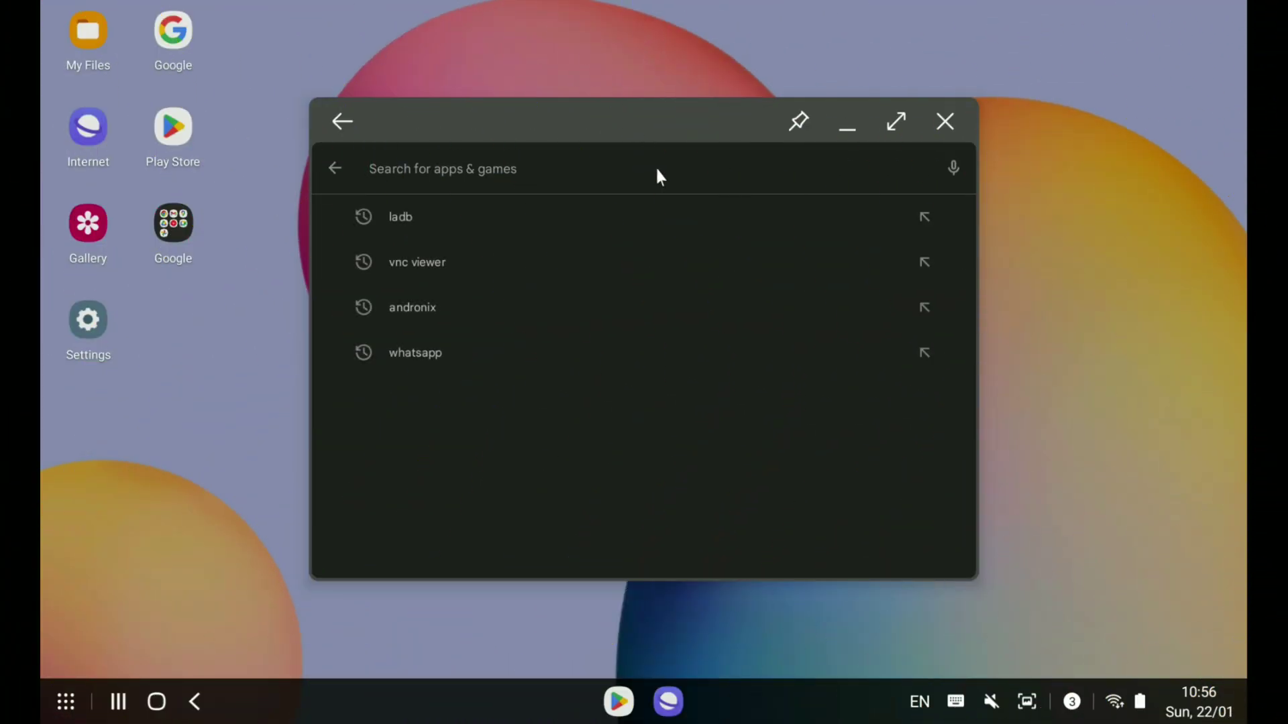
type("an")
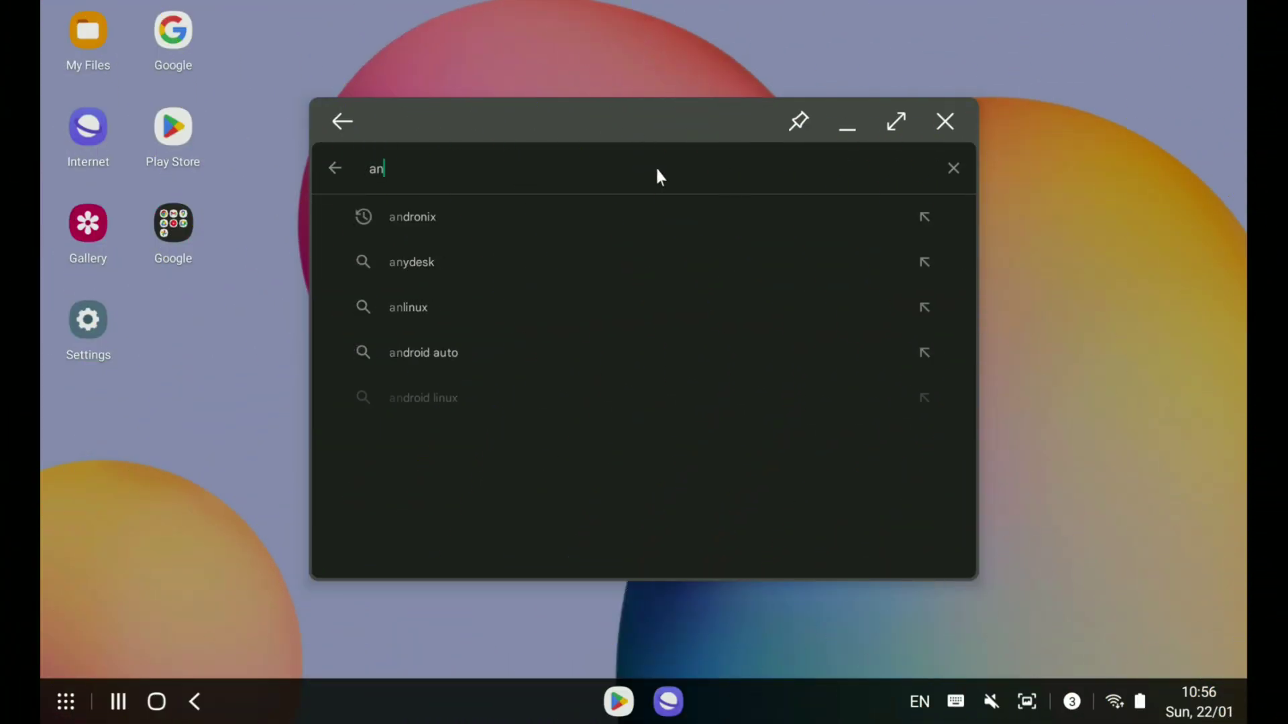
type("dronix")
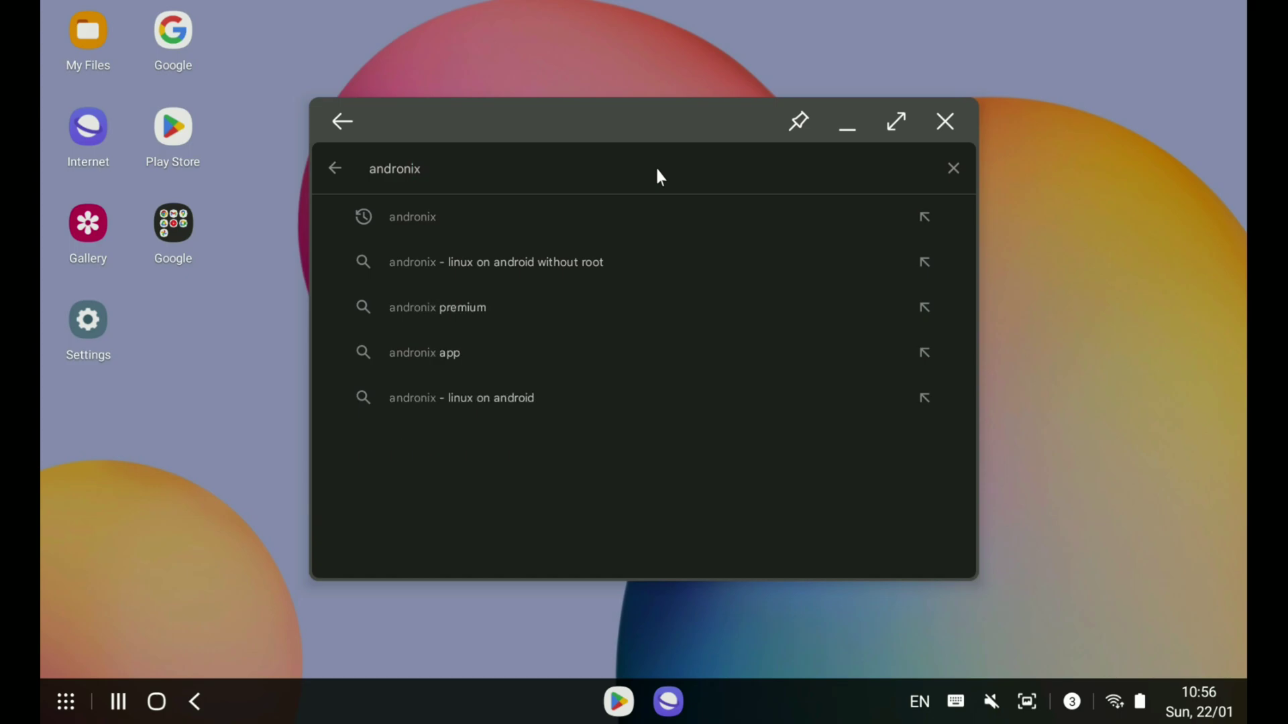
key("Return")
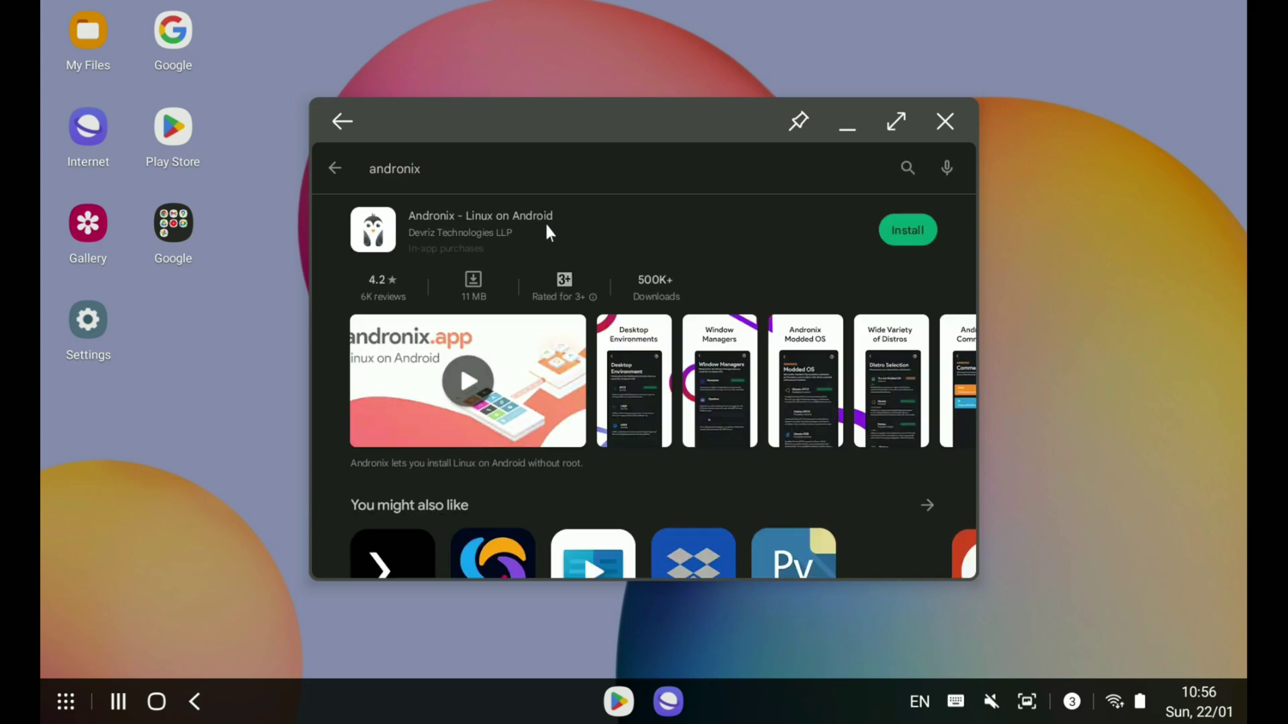
left_click(907, 230)
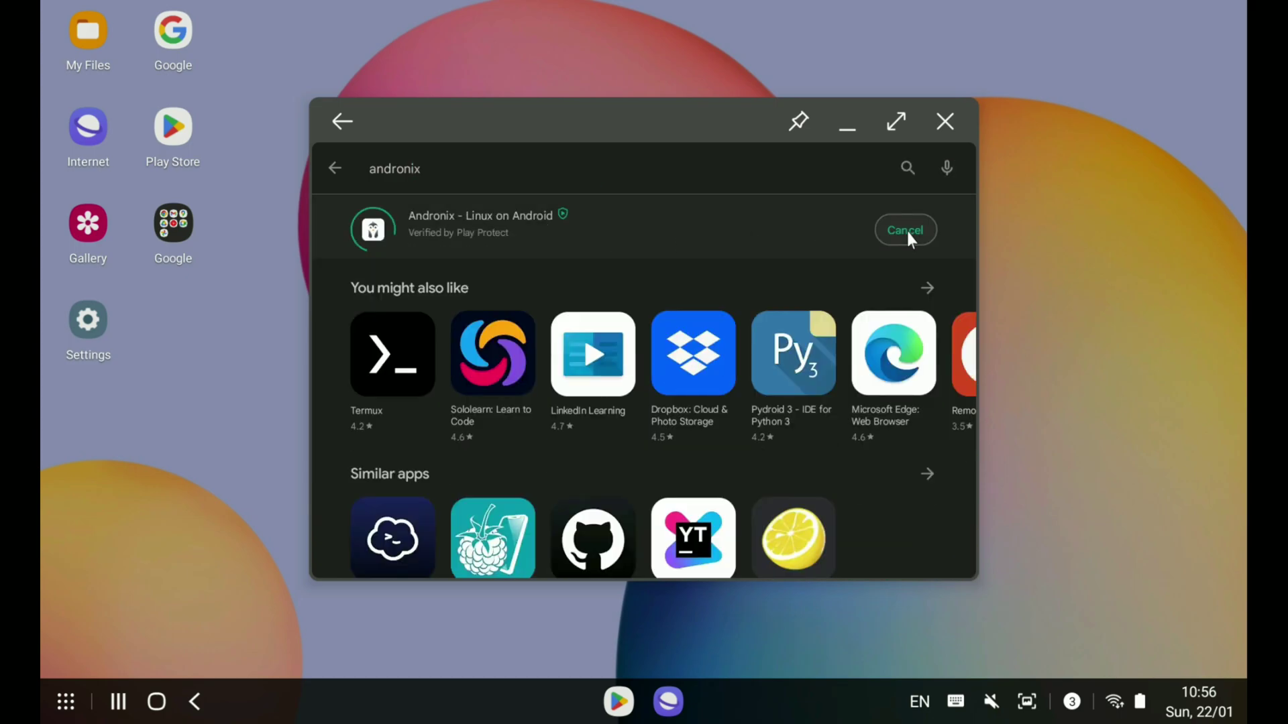
Search for 'vnc viewer', install VNC Viewer, and minimise the Play Store
left_click(904, 163)
type("vnc vie")
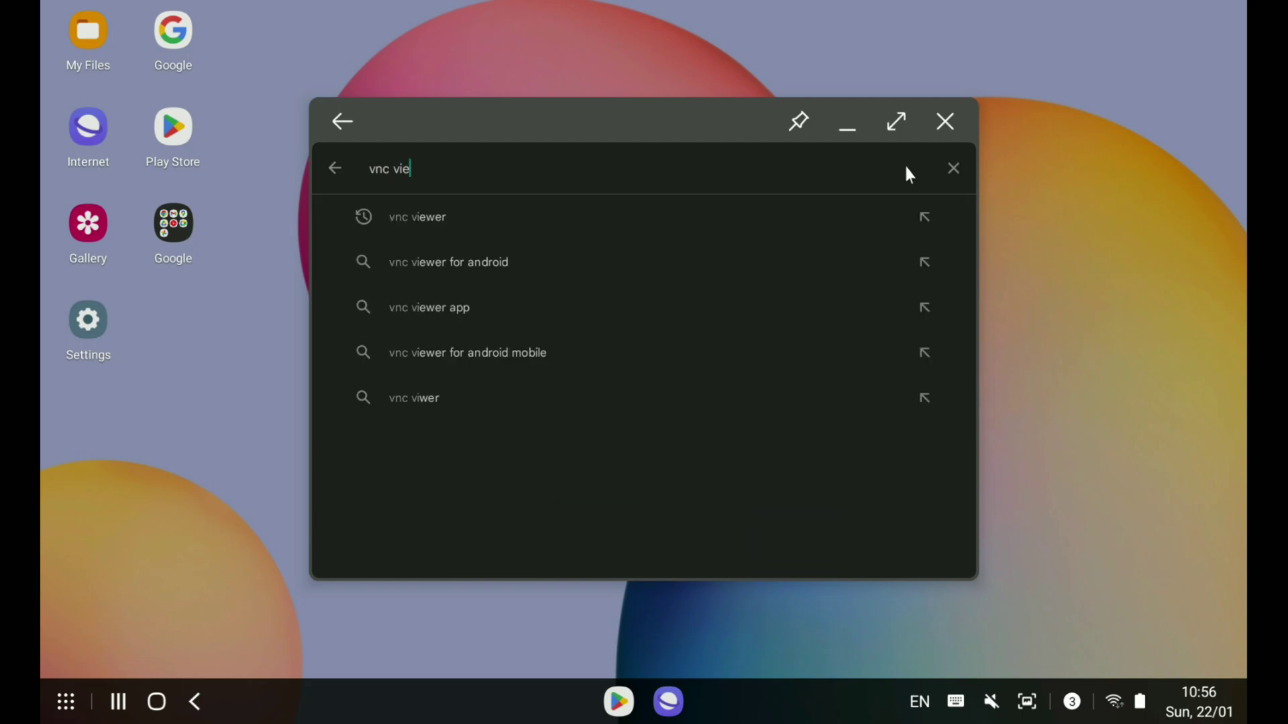
type("wer")
key("Return")
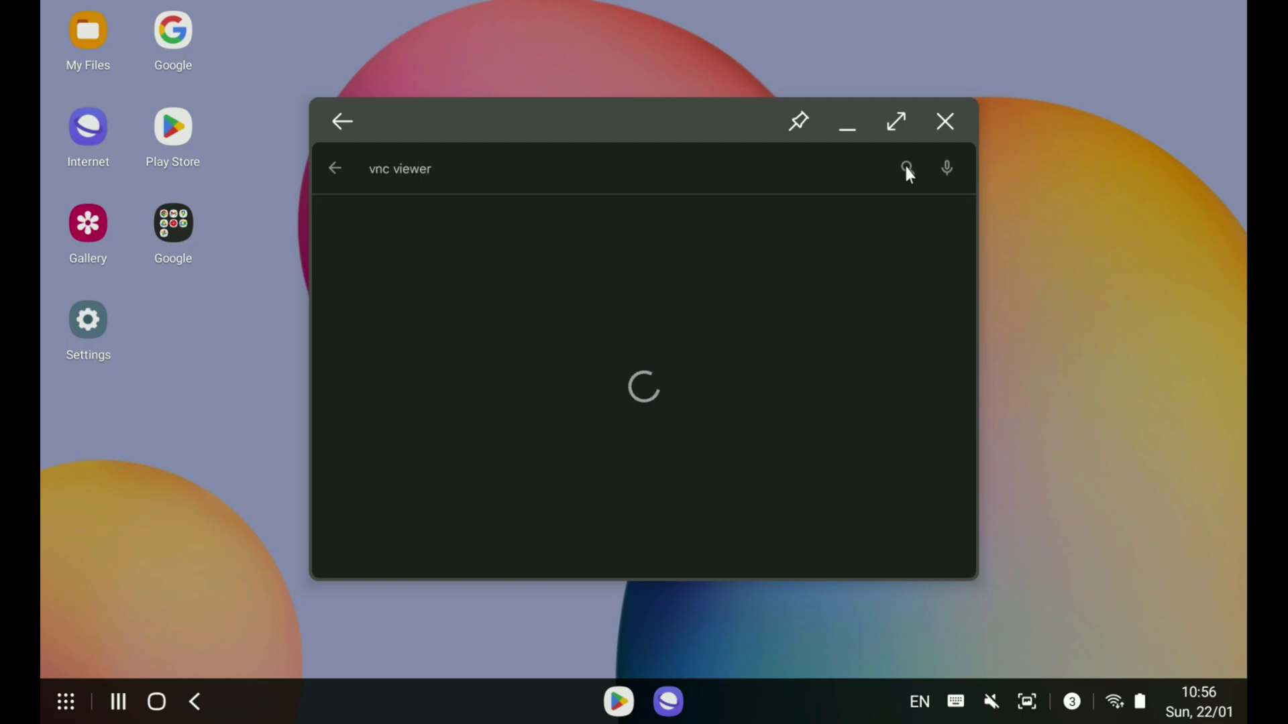
left_click(907, 230)
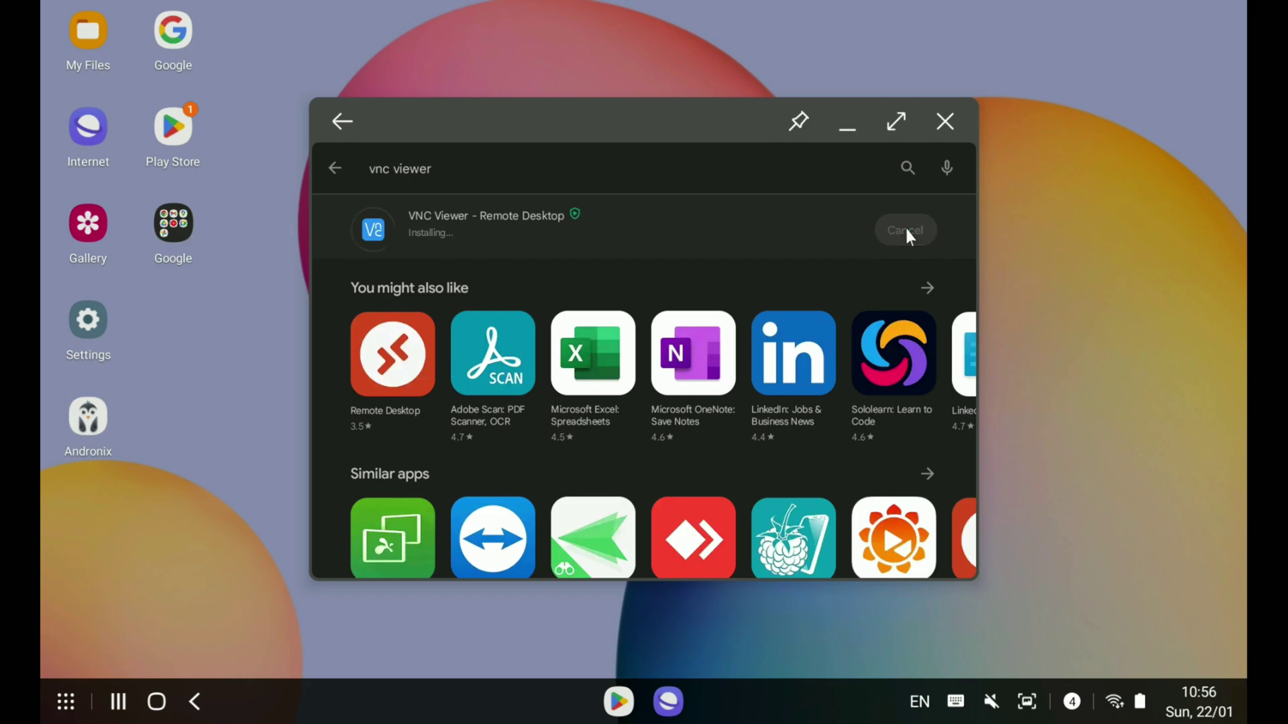
left_click(618, 701)
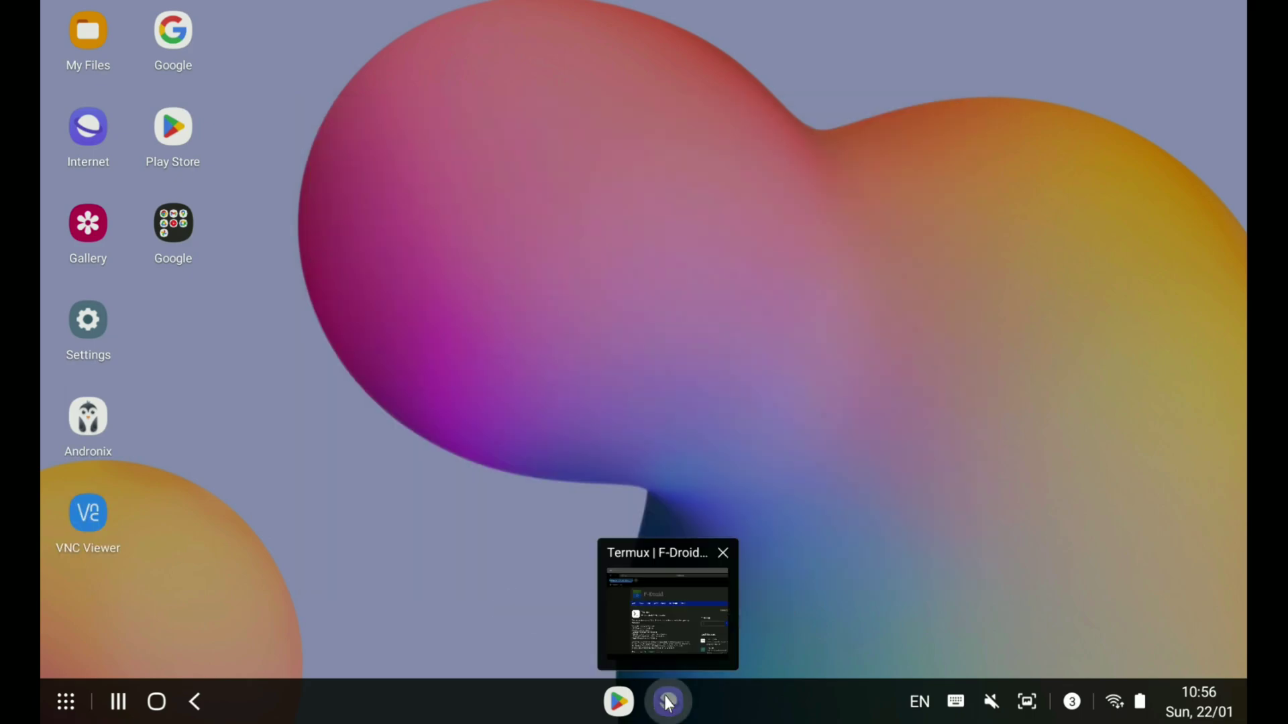
Download com.termux_118-1.apk from the F-Droid Termux page and open its install prompt
left_click(668, 701)
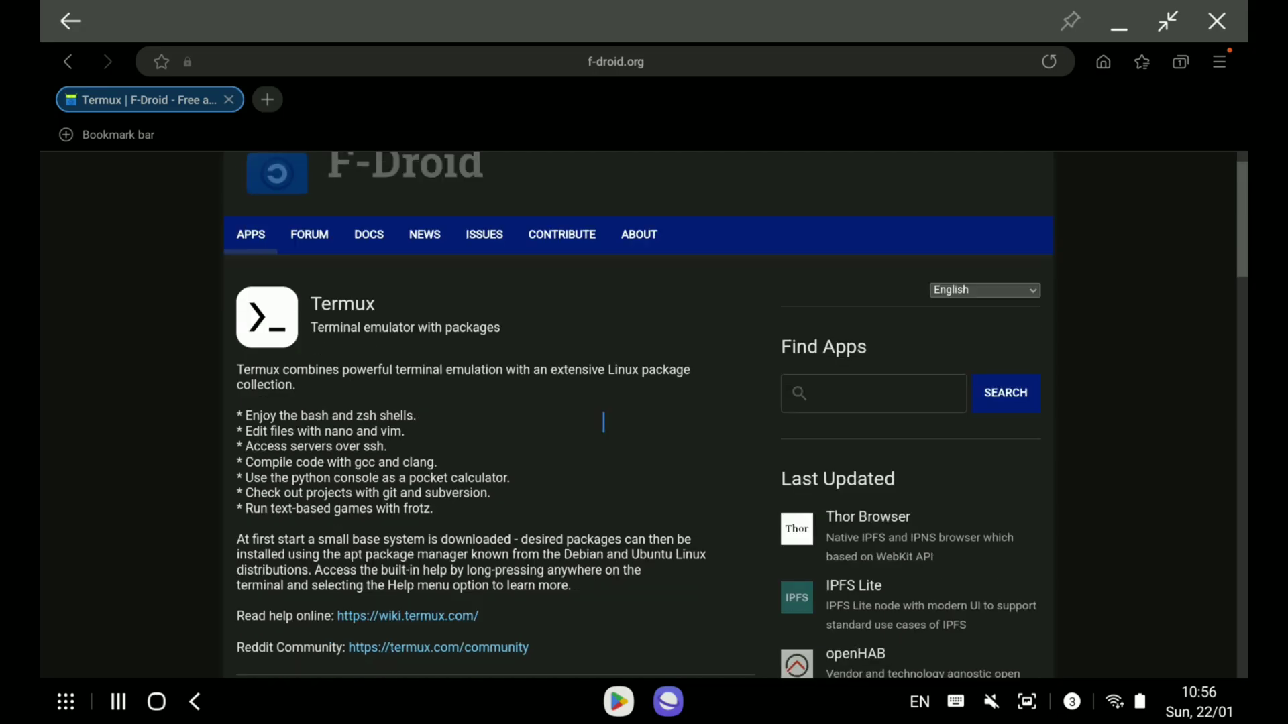
scroll(604, 422, "down", 20)
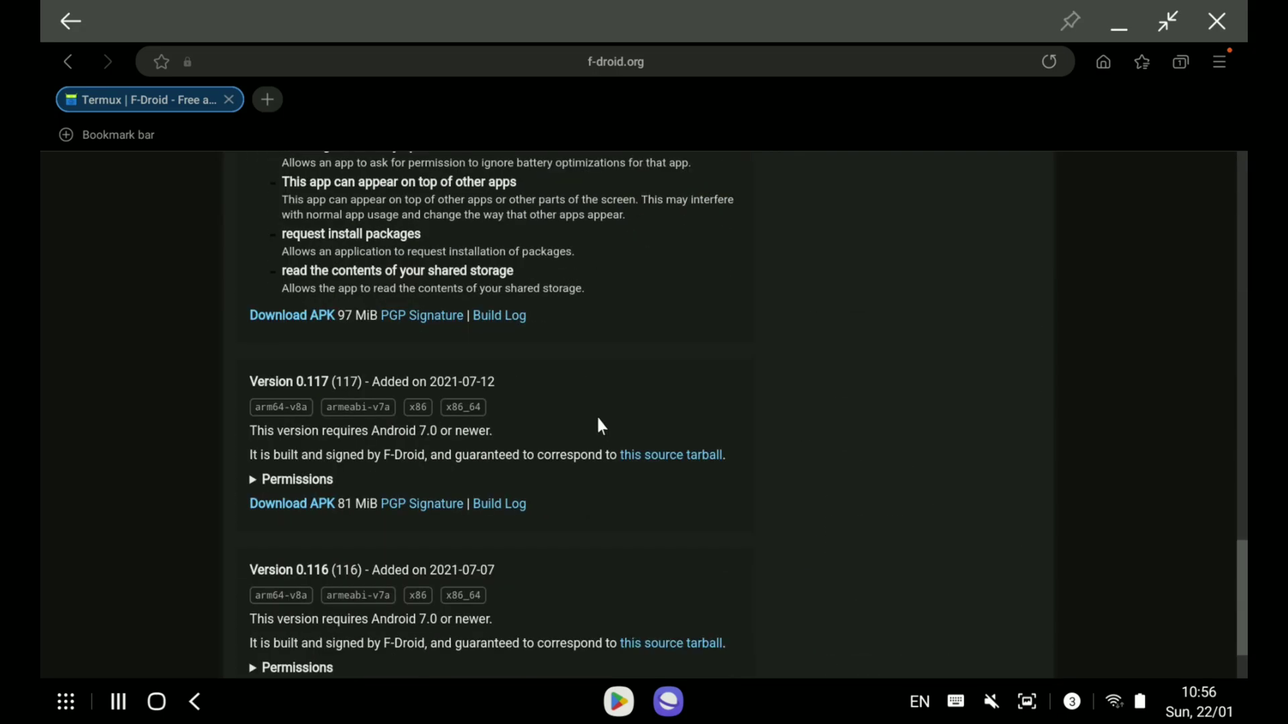
left_click(324, 317)
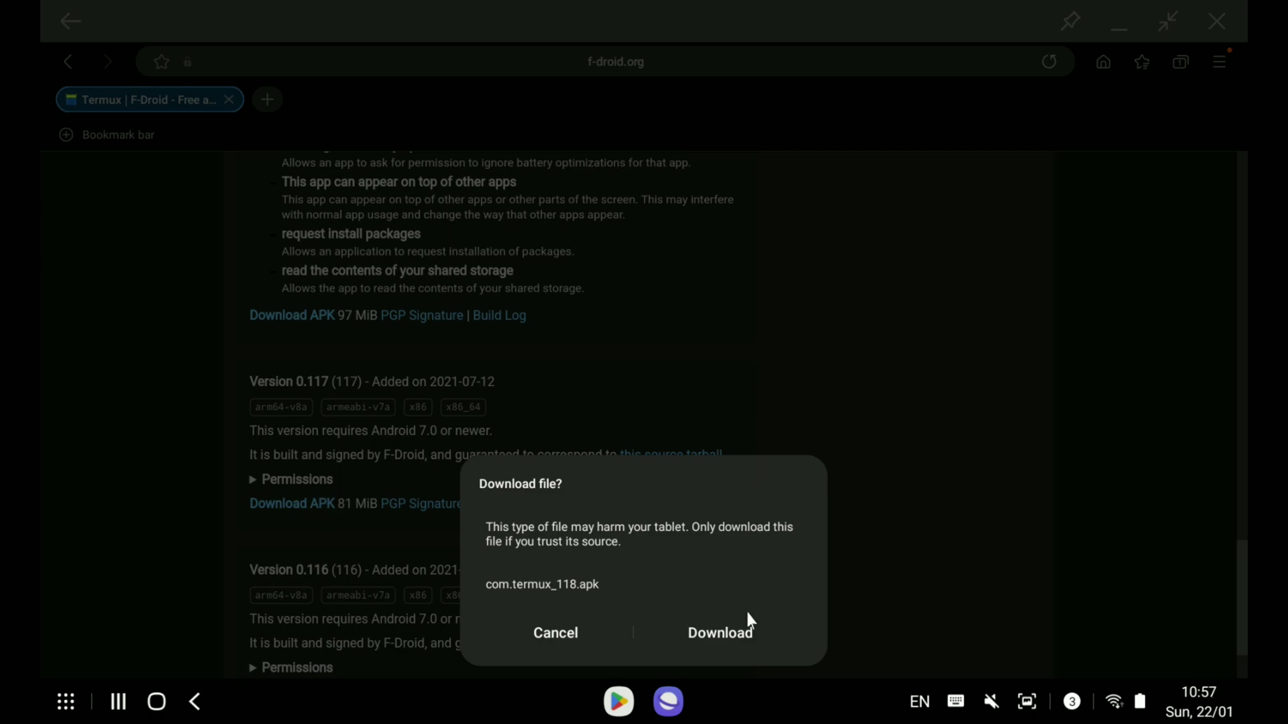
left_click(742, 628)
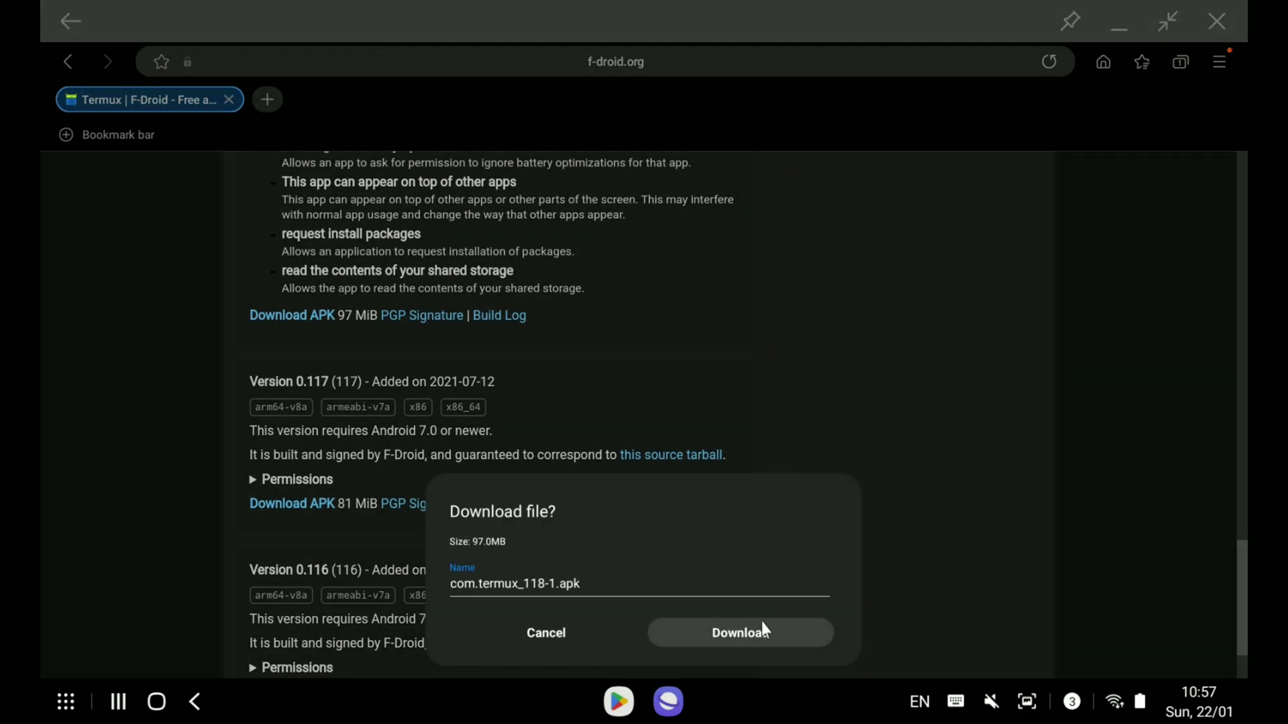
left_click(762, 622)
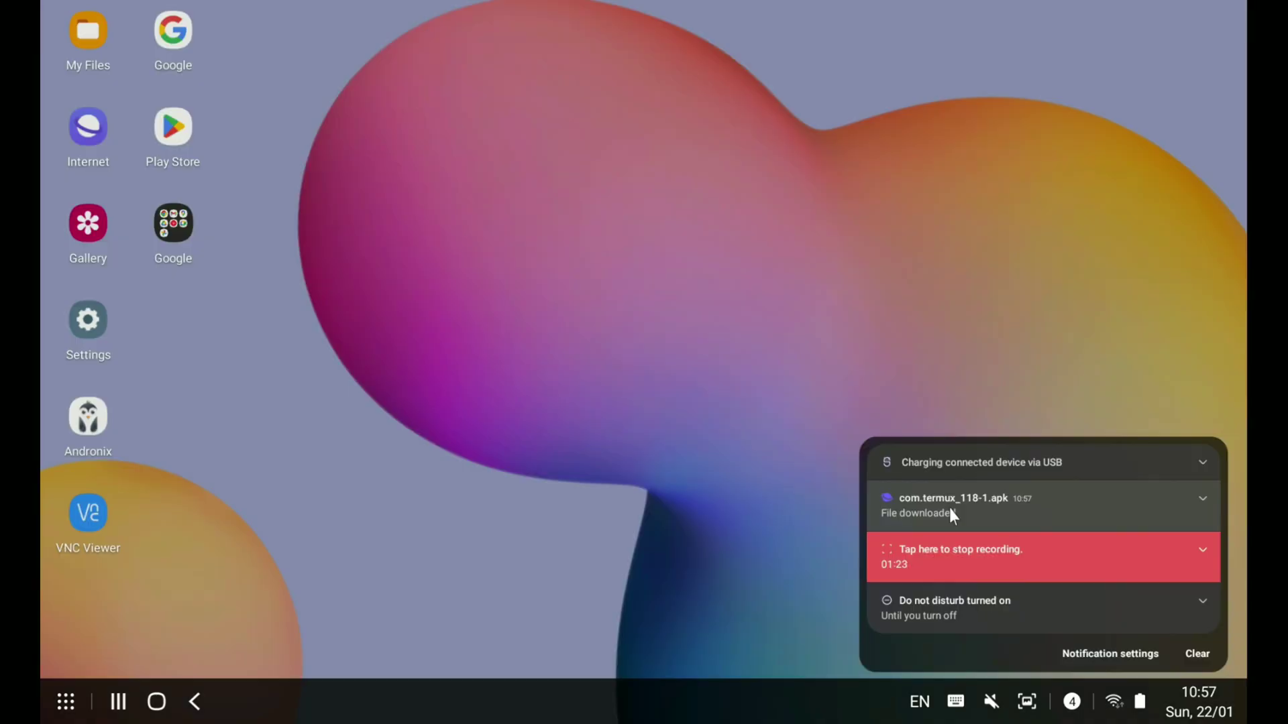
left_click(954, 517)
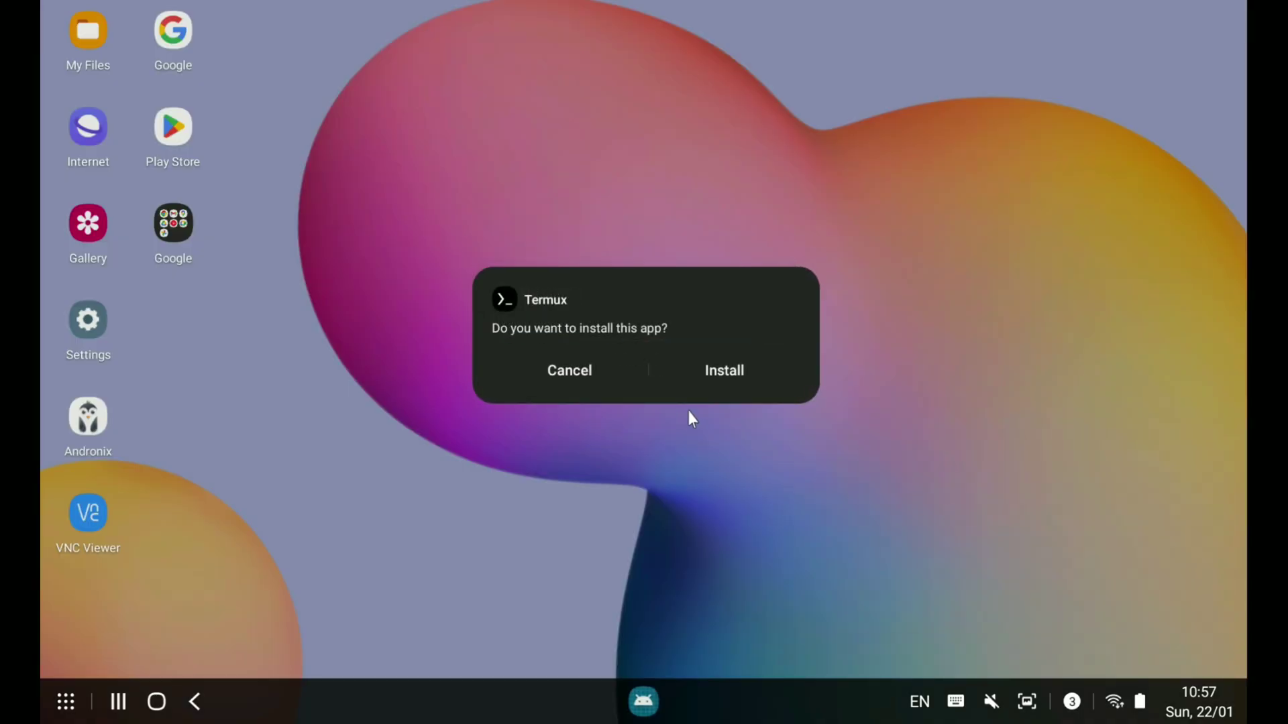
Install Termux, open it once for setup, close it, and launch Andronix
left_click(720, 380)
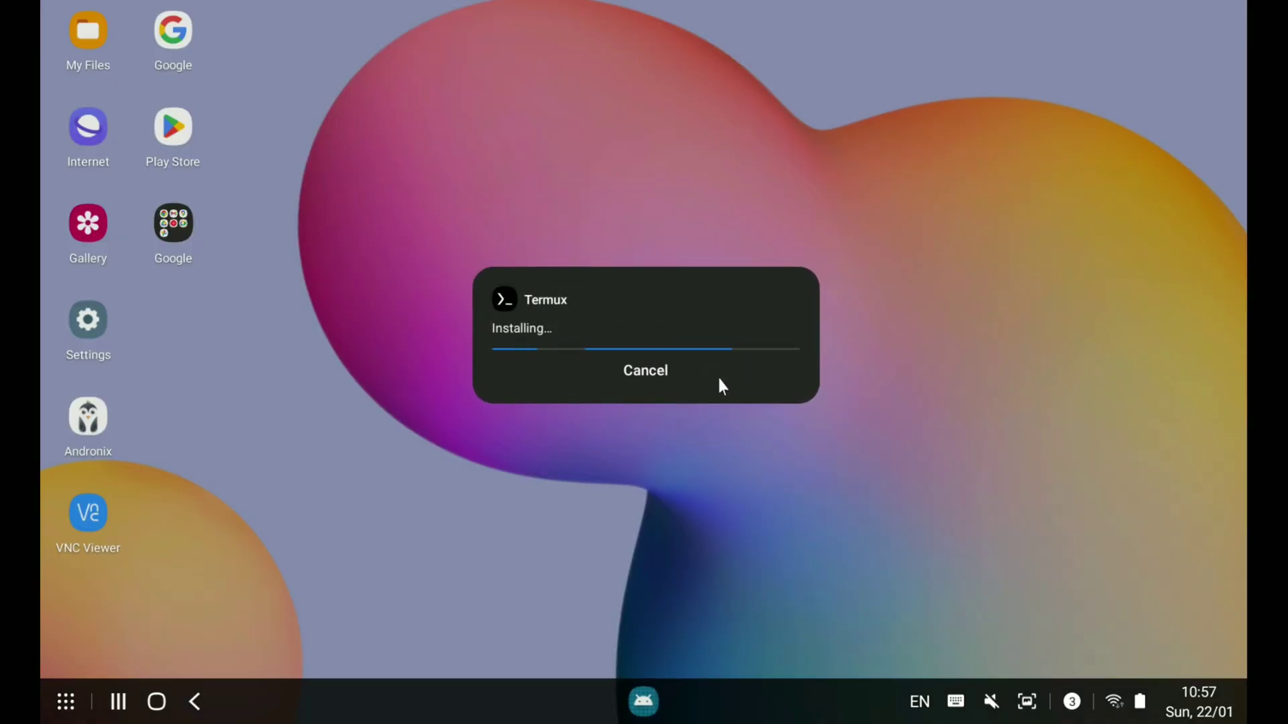
left_click(722, 370)
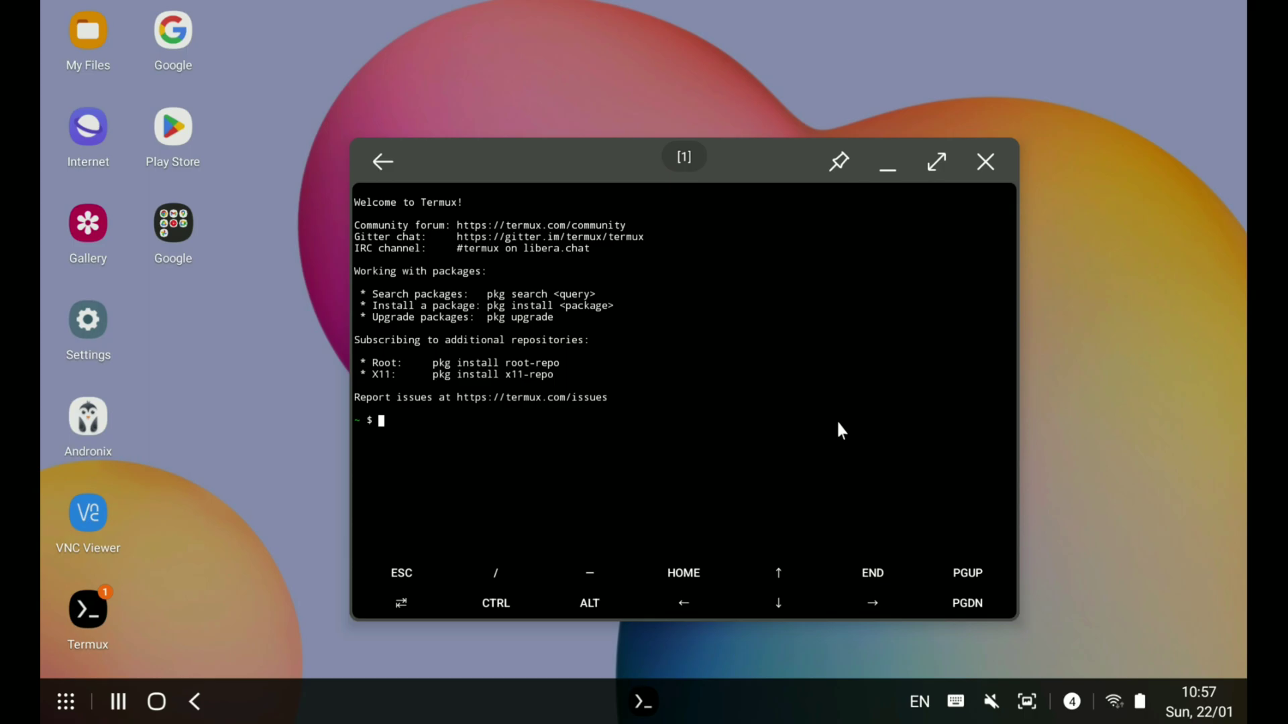
left_click(984, 164)
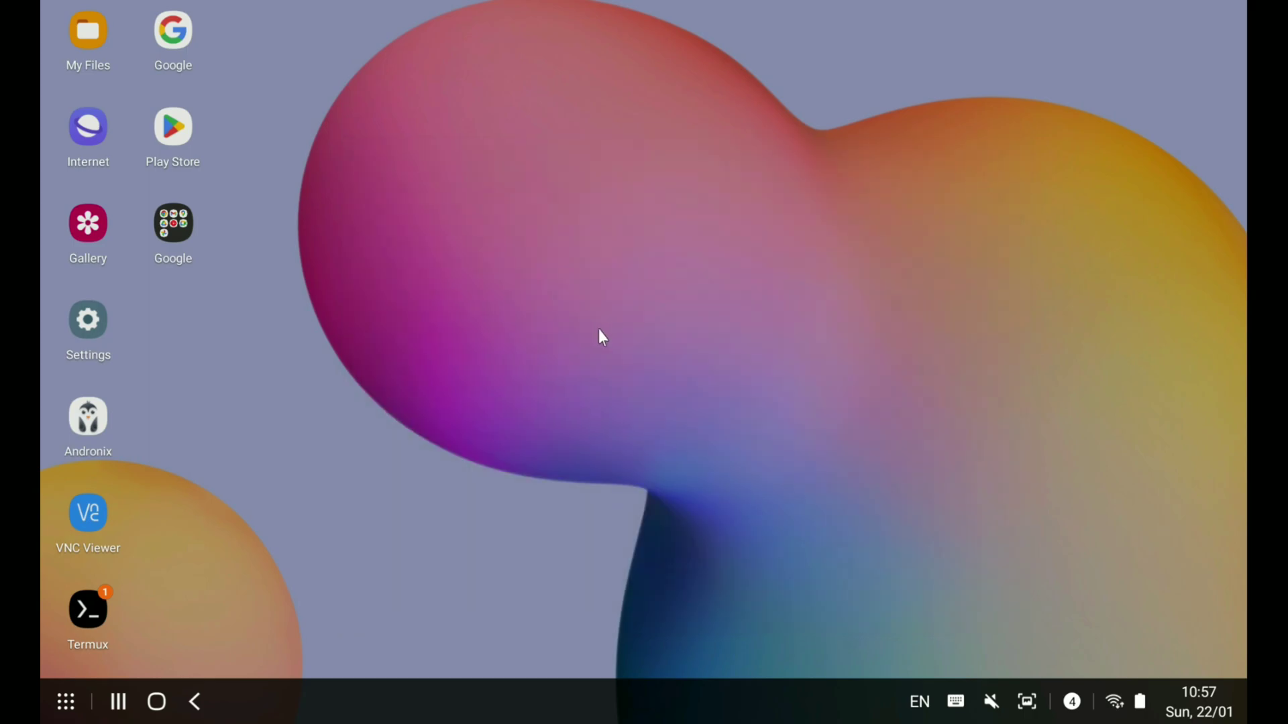
double_click(87, 419)
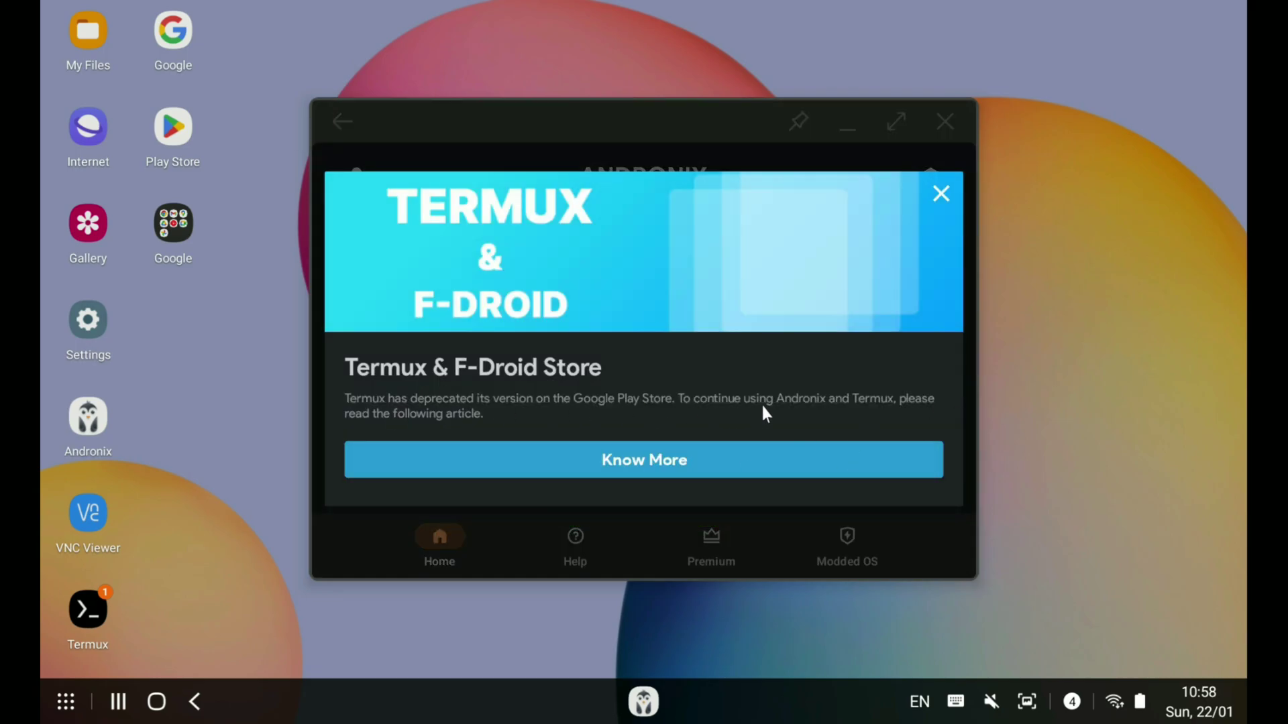
Dismiss the Termux & F-Droid notice and resize Andronix into a tall, narrow window
left_click(941, 193)
left_click_drag(977, 322, 652, 335)
left_click_drag(312, 340, 225, 340)
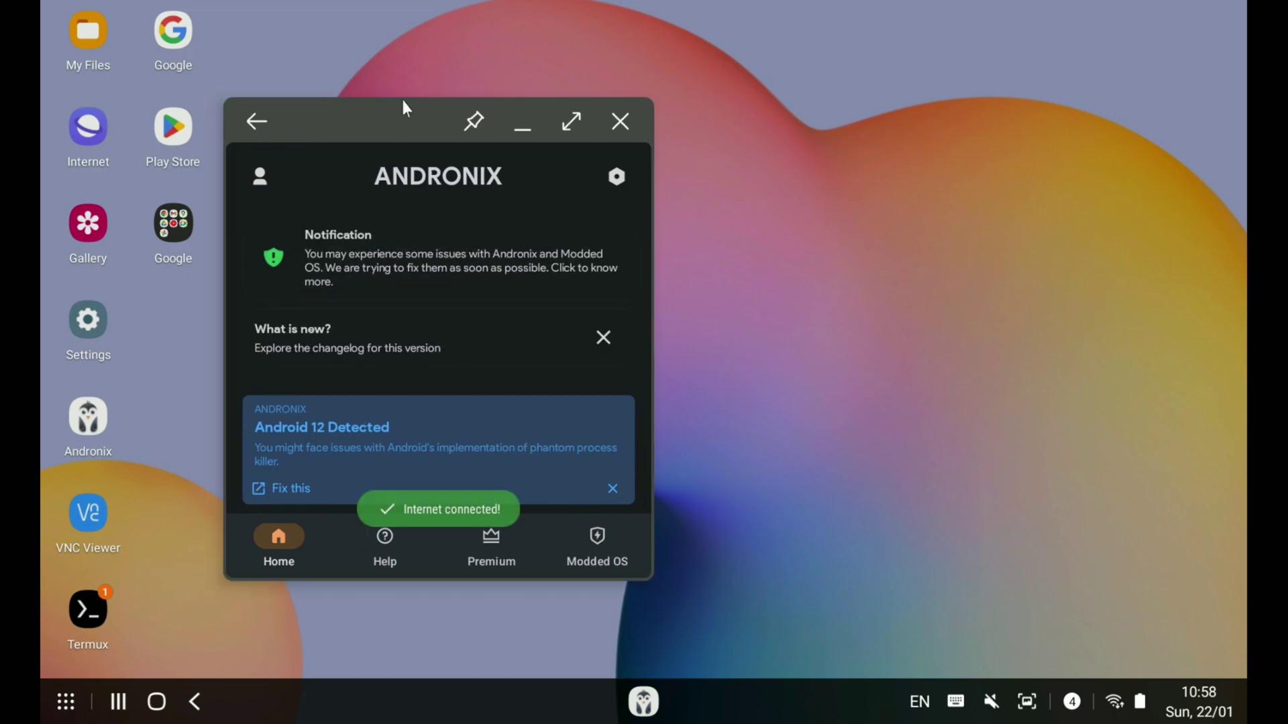
left_click_drag(403, 577, 400, 674)
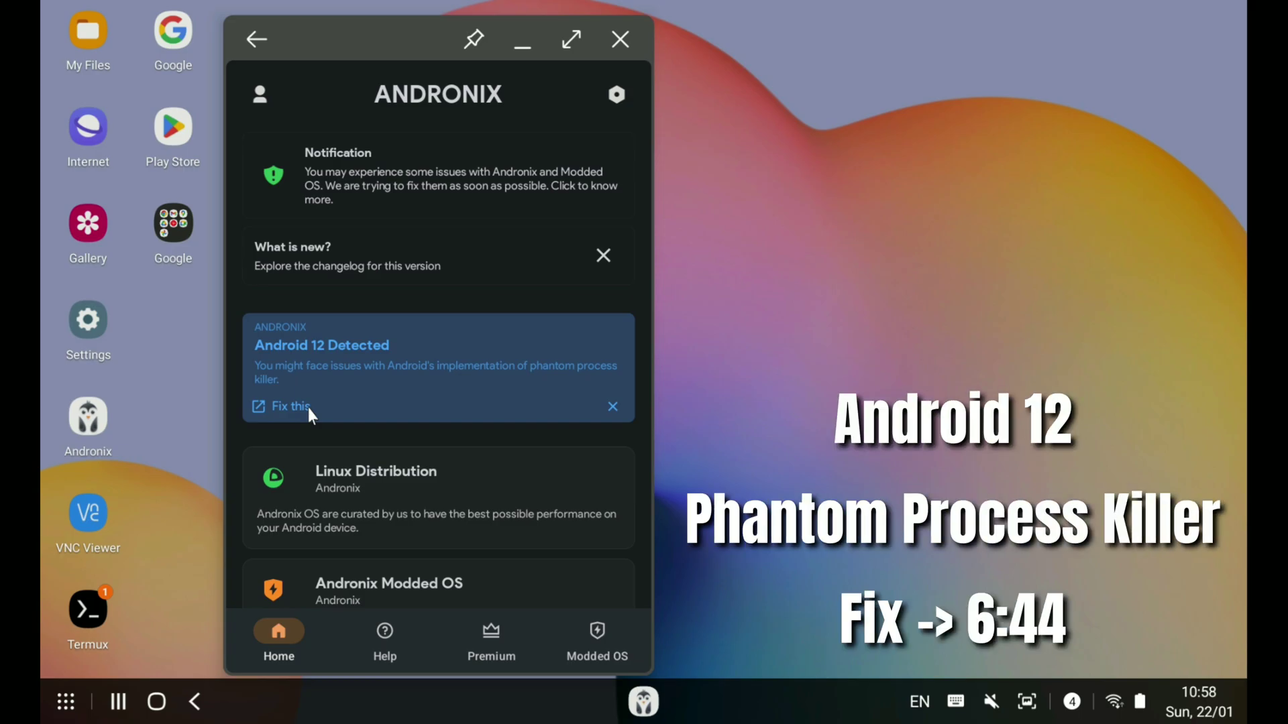
Scroll the Home list and open the Andronix Modded OS catalogue
scroll(353, 376, "down", 3)
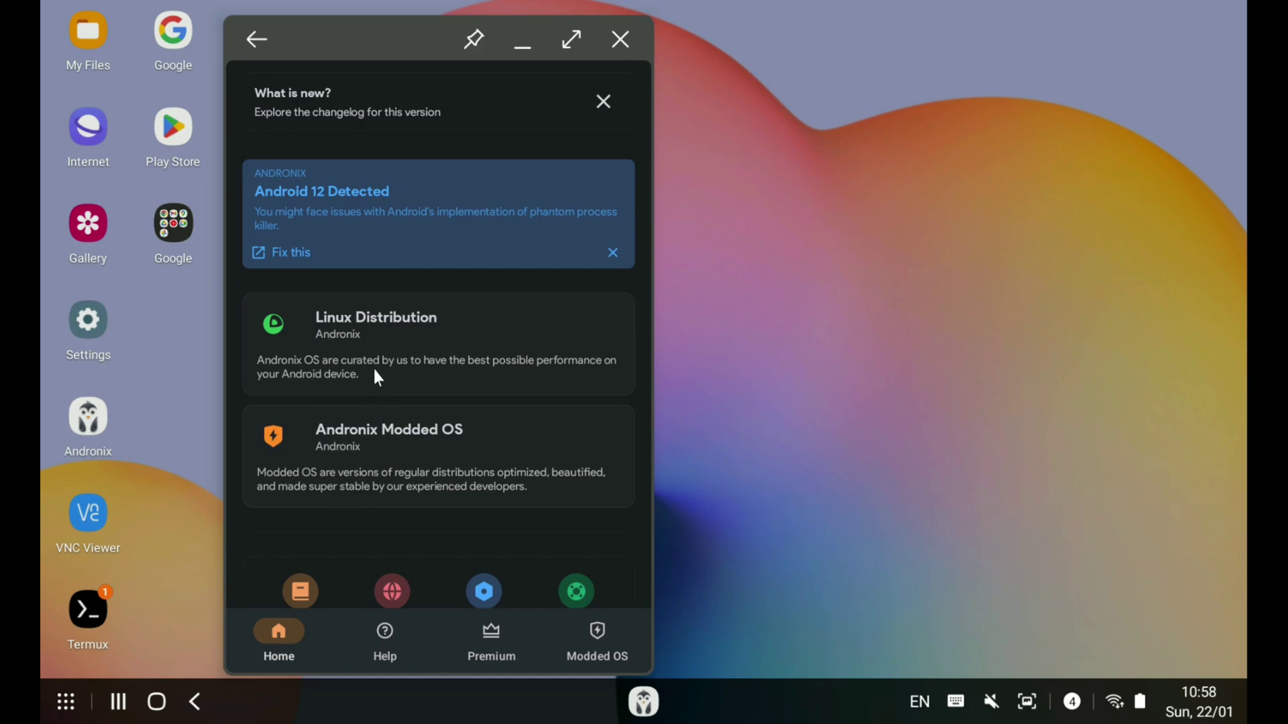
scroll(364, 460, "down", 1)
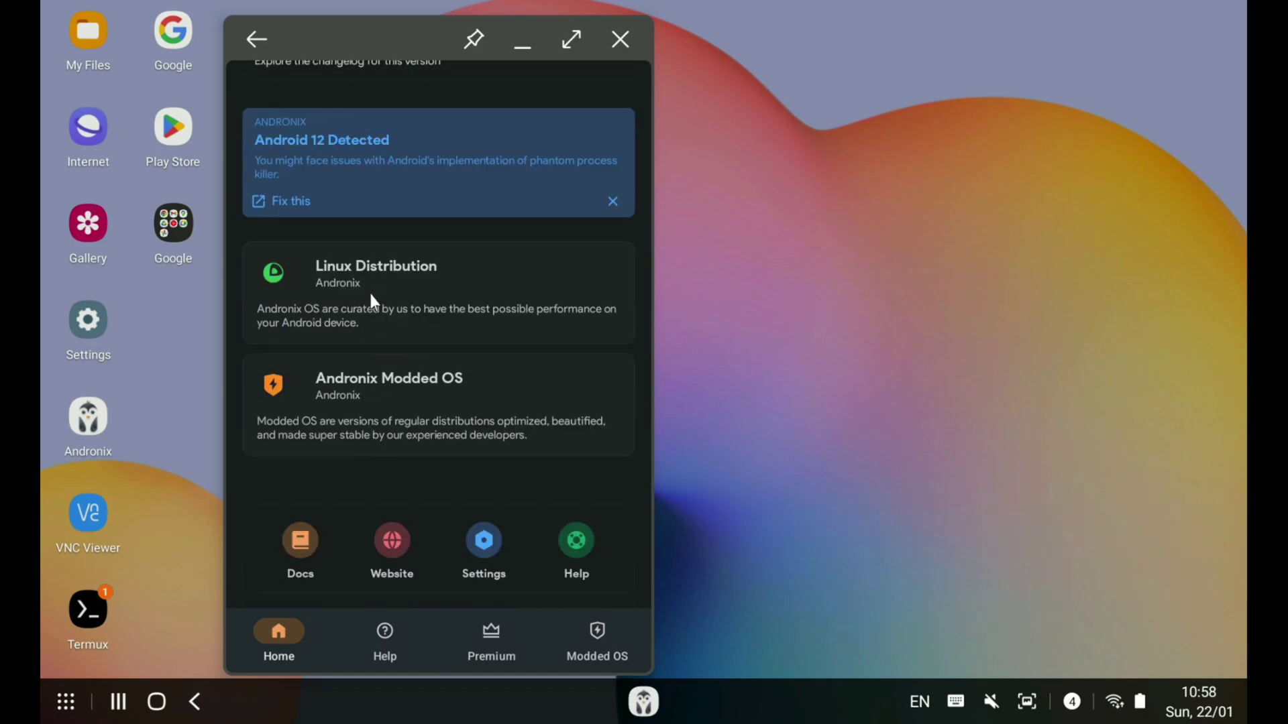
left_click(381, 401)
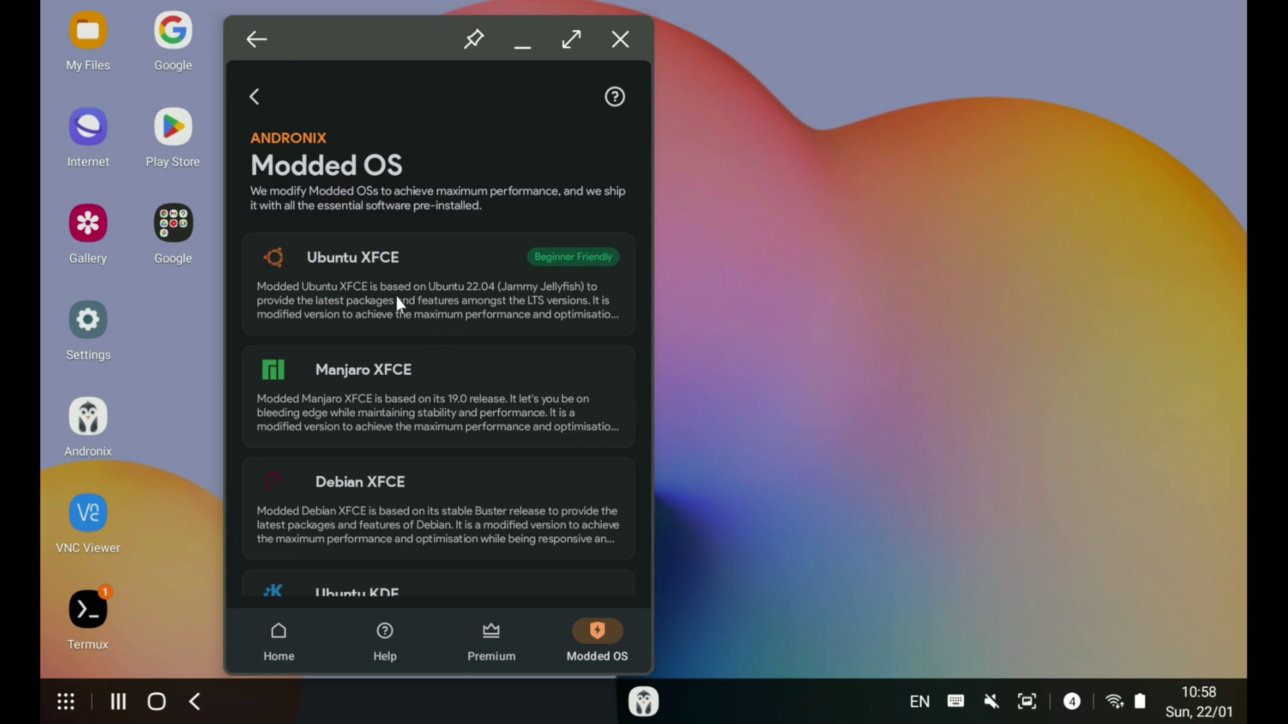
View the ₹150.00 Ubuntu XFCE 22.04 listing, then return Home to the Linux Distribution card
scroll(383, 366, "down", 2)
scroll(382, 382, "up", 2)
left_click(397, 305)
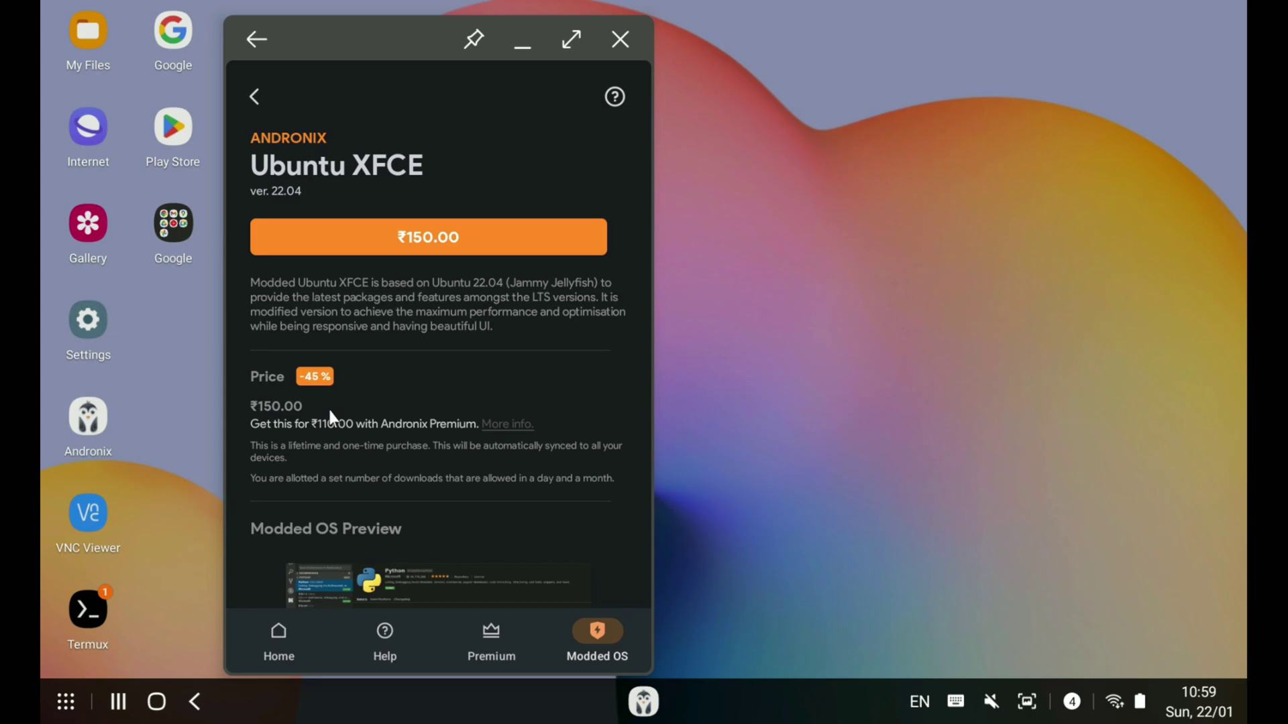
scroll(329, 417, "down", 10)
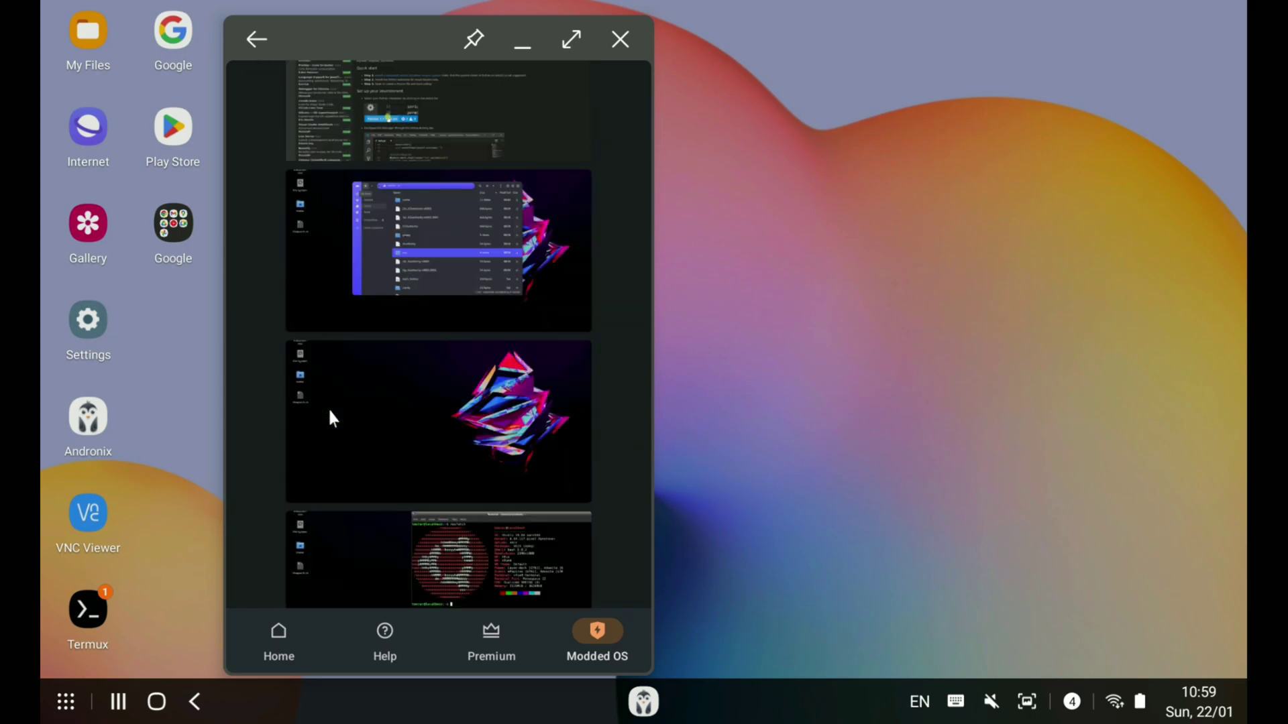
scroll(329, 413, "up", 10)
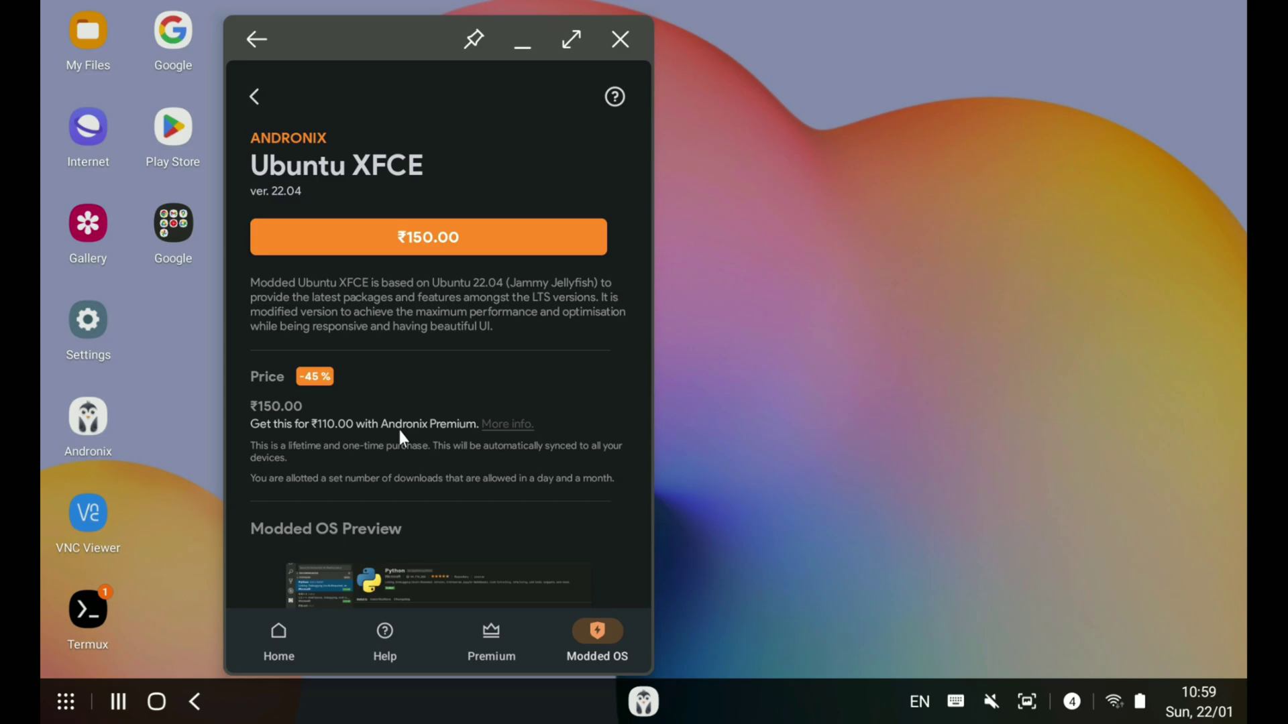
scroll(401, 438, "down", 5)
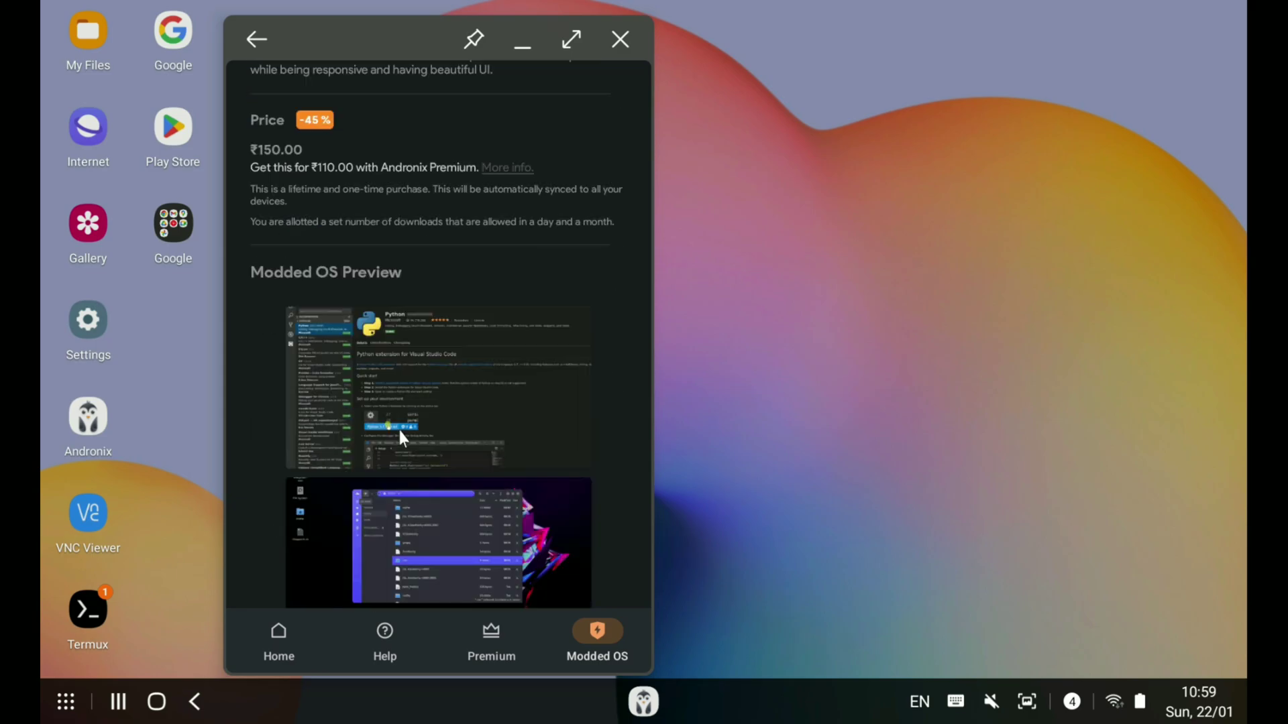
scroll(399, 422, "down", 8)
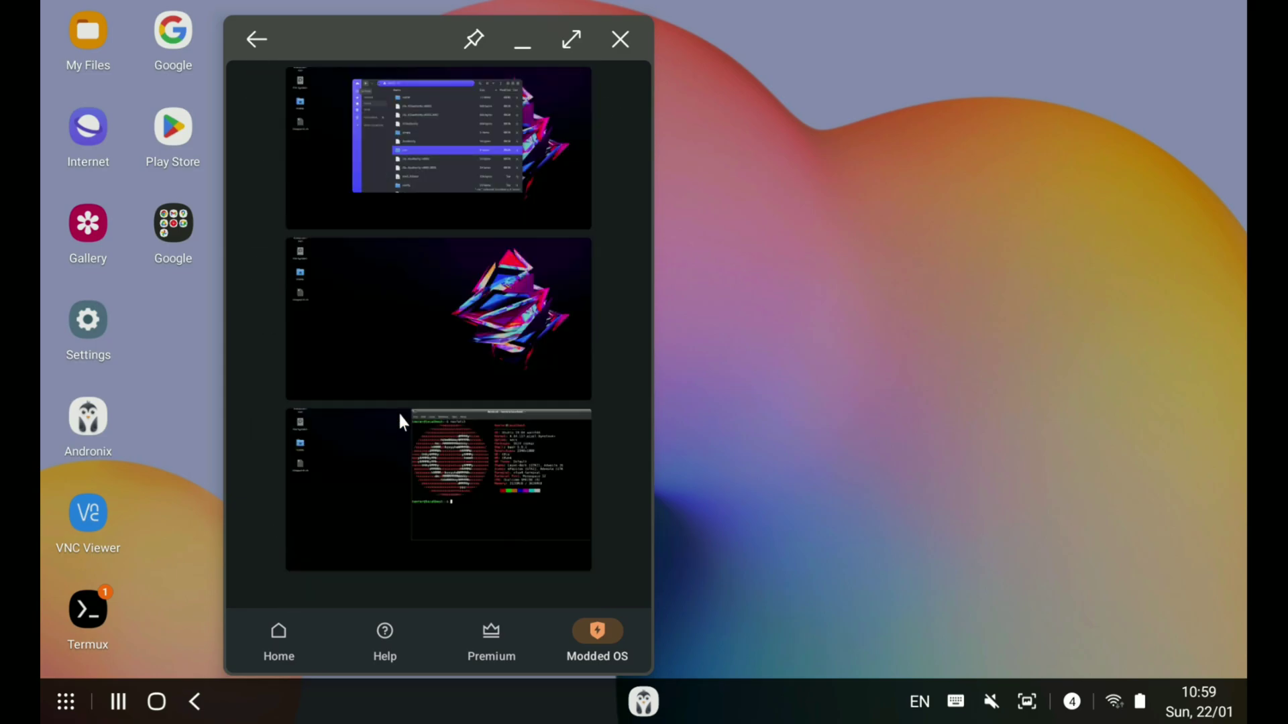
right_click(365, 423)
scroll(363, 417, "down", 4)
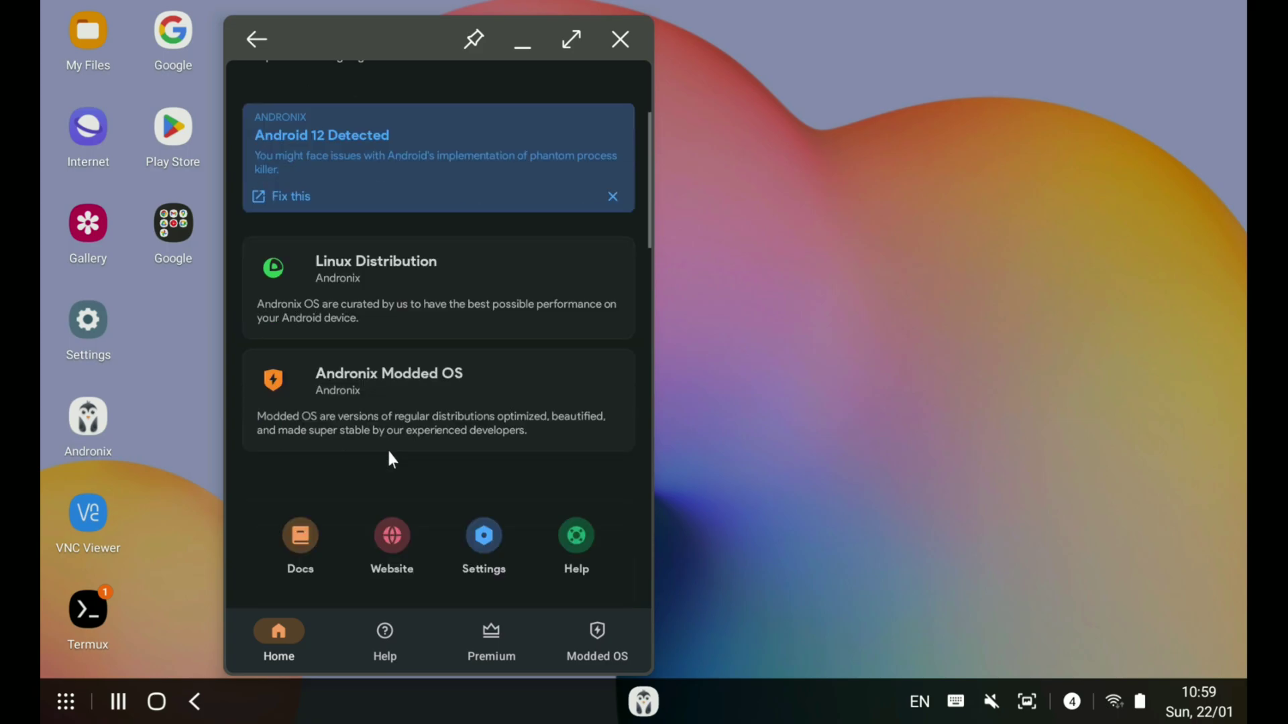
Open Linux Distribution and choose Ubuntu from the distro list
left_click(367, 305)
scroll(413, 365, "down", 3)
scroll(413, 366, "down", 5)
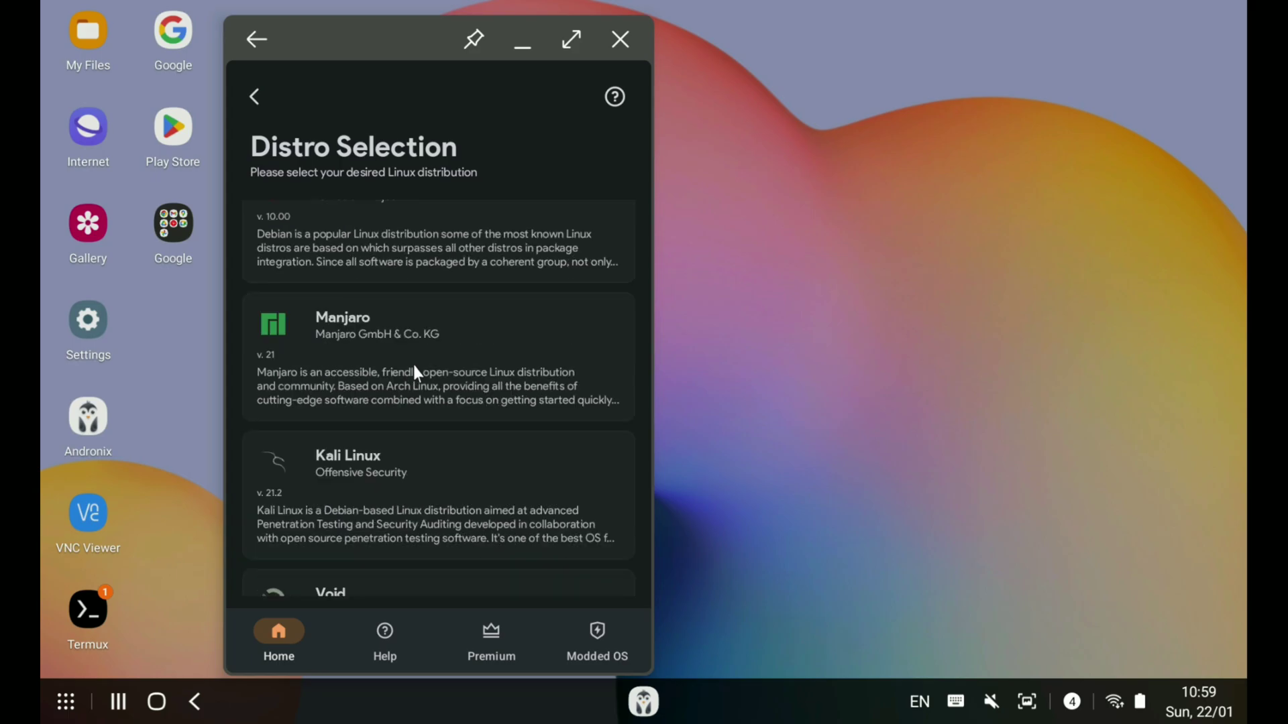
scroll(415, 379, "down", 6)
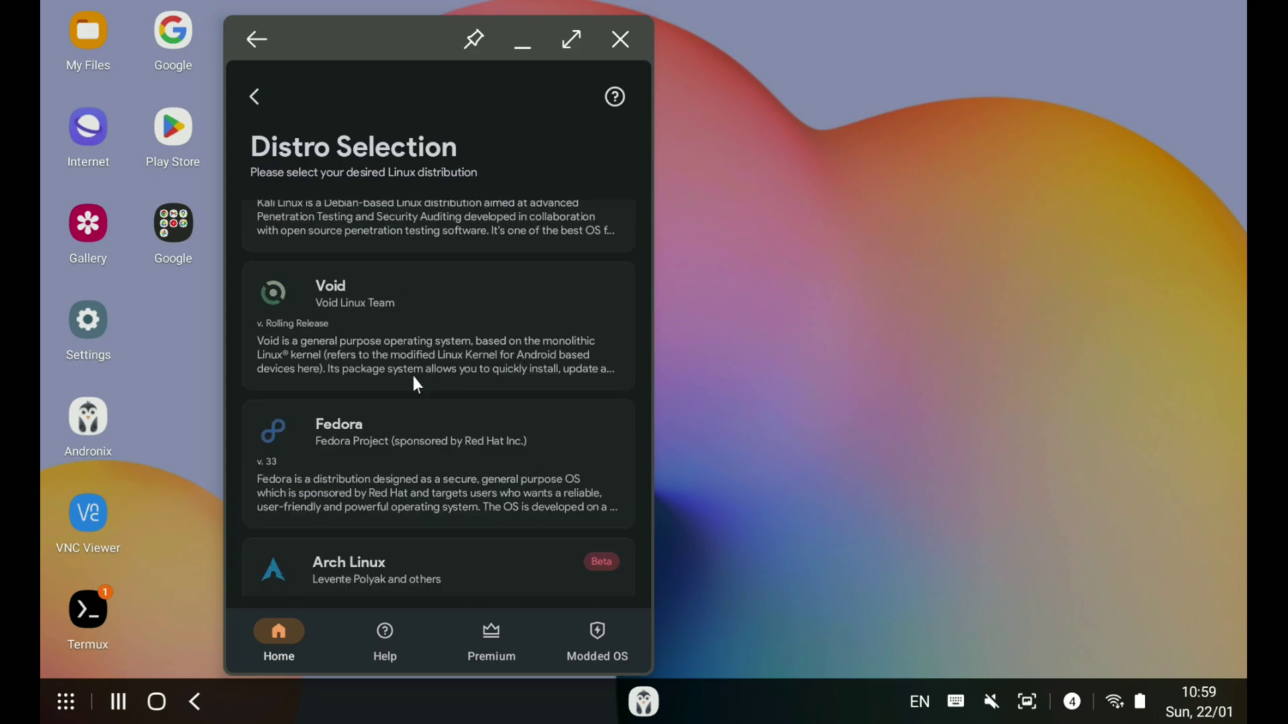
scroll(416, 399, "up", 12)
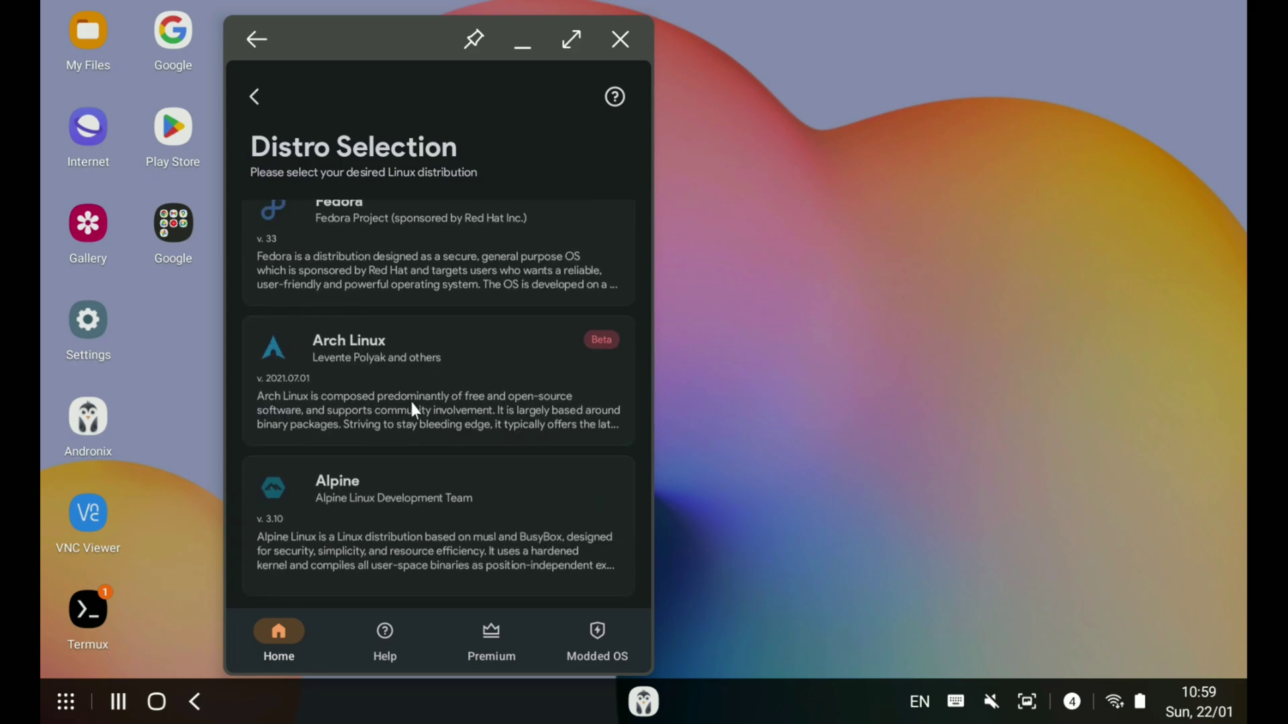
scroll(410, 413, "up", 4)
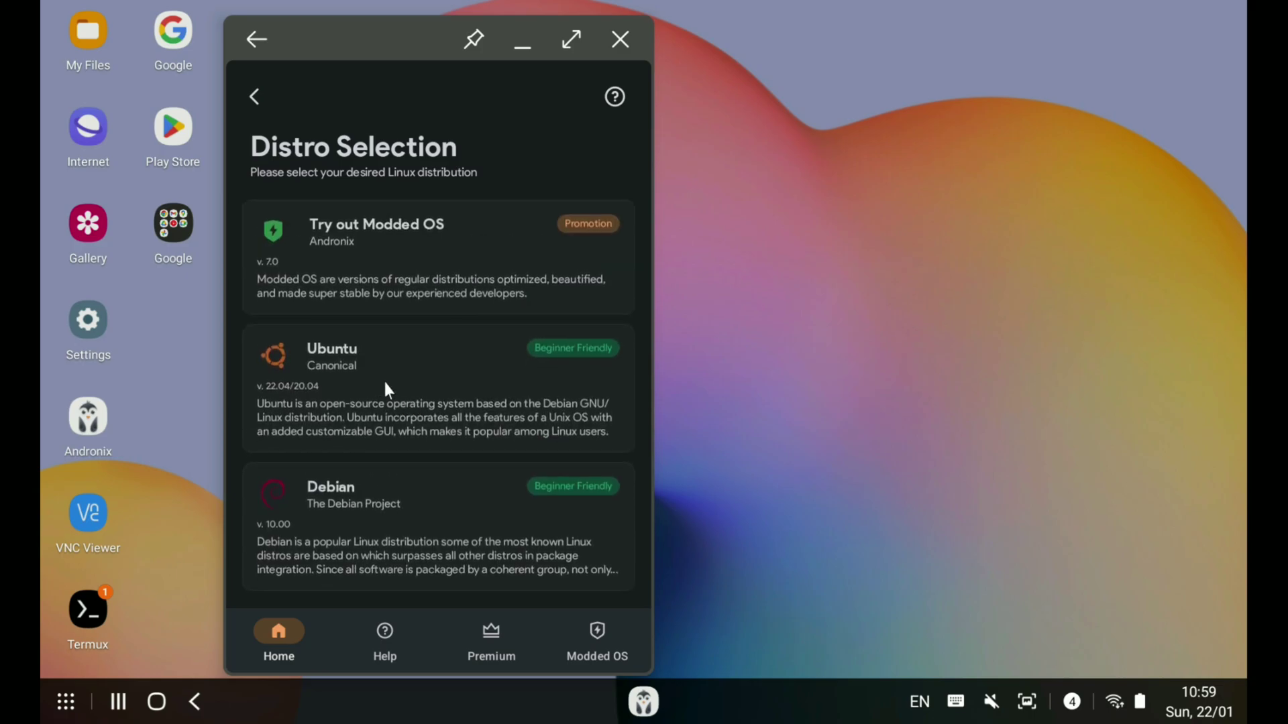
left_click(388, 390)
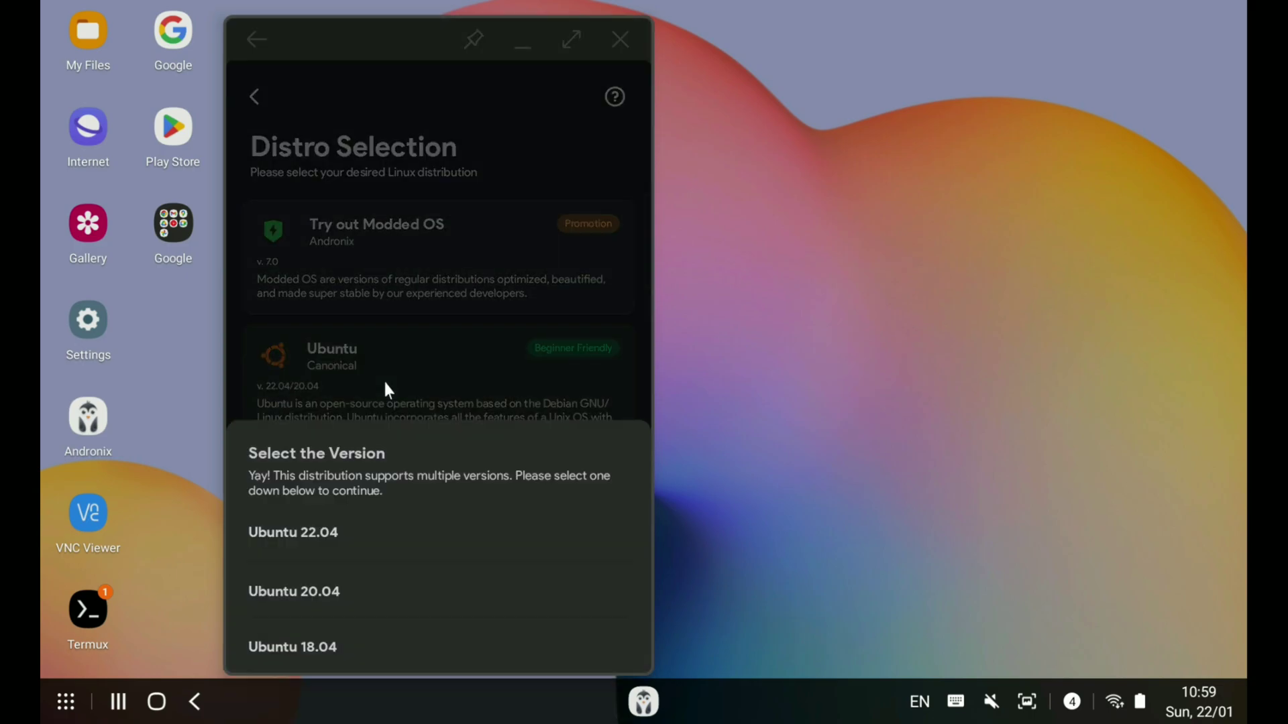
Pick Ubuntu 22.04 with the LXDE desktop environment and open Termux
left_click(339, 532)
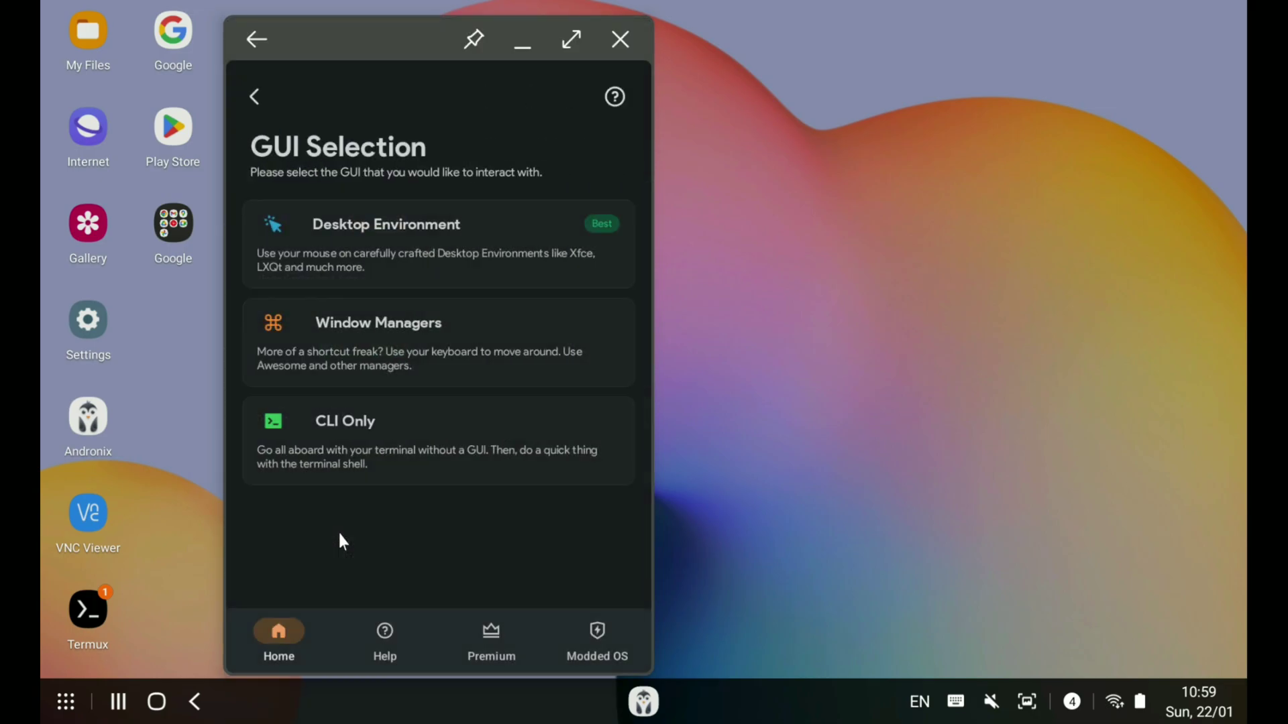
left_click(402, 264)
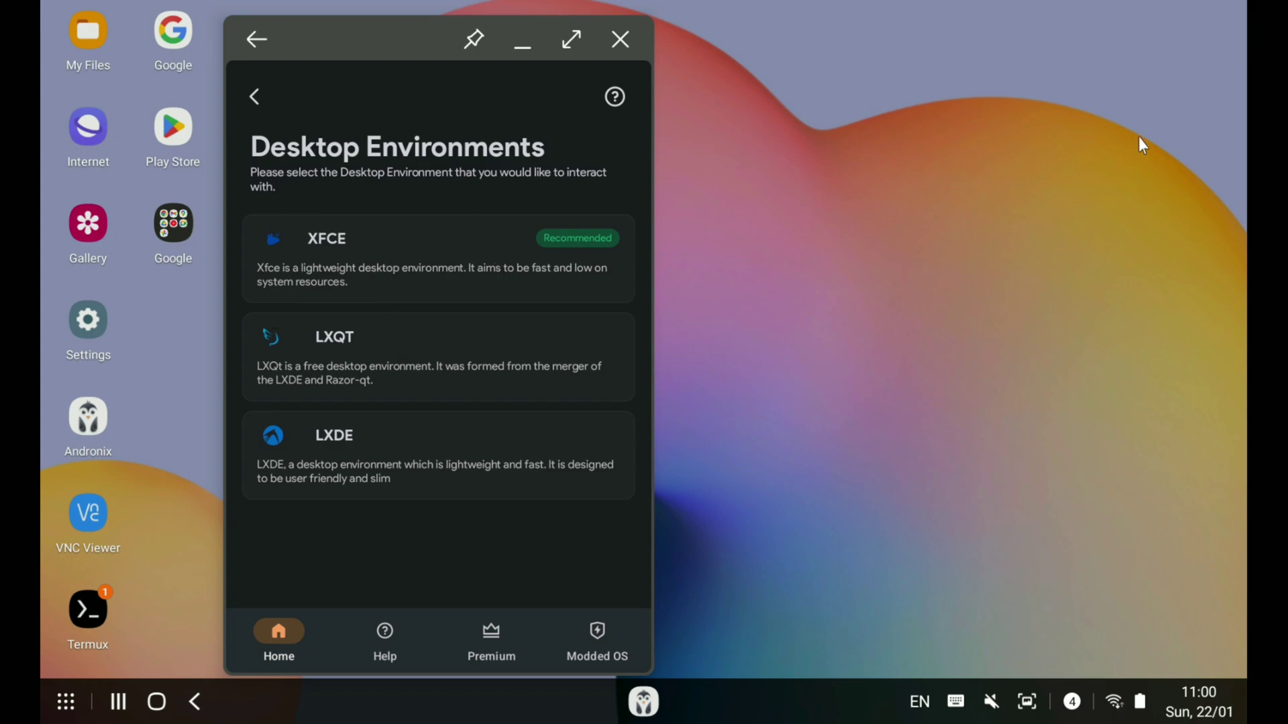
left_click(425, 459)
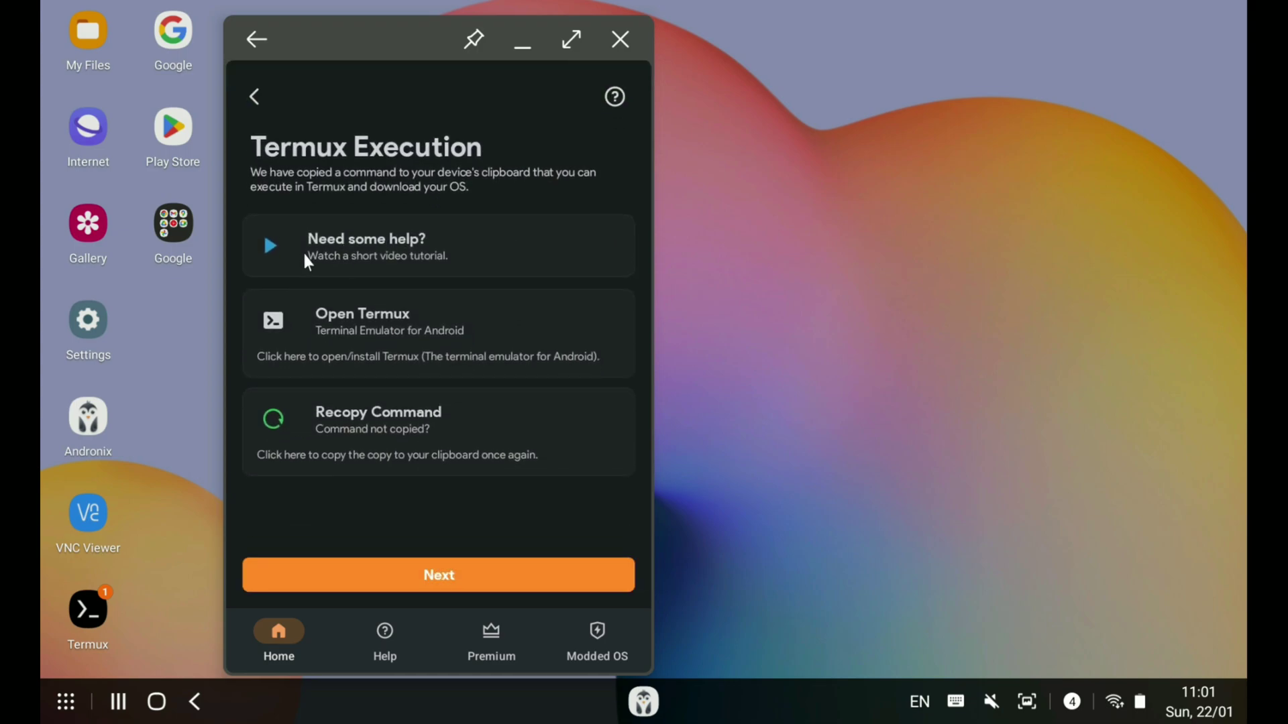
left_click(378, 342)
Place Termux beside Andronix, paste the copied install command, and run it
left_click_drag(572, 177, 880, 49)
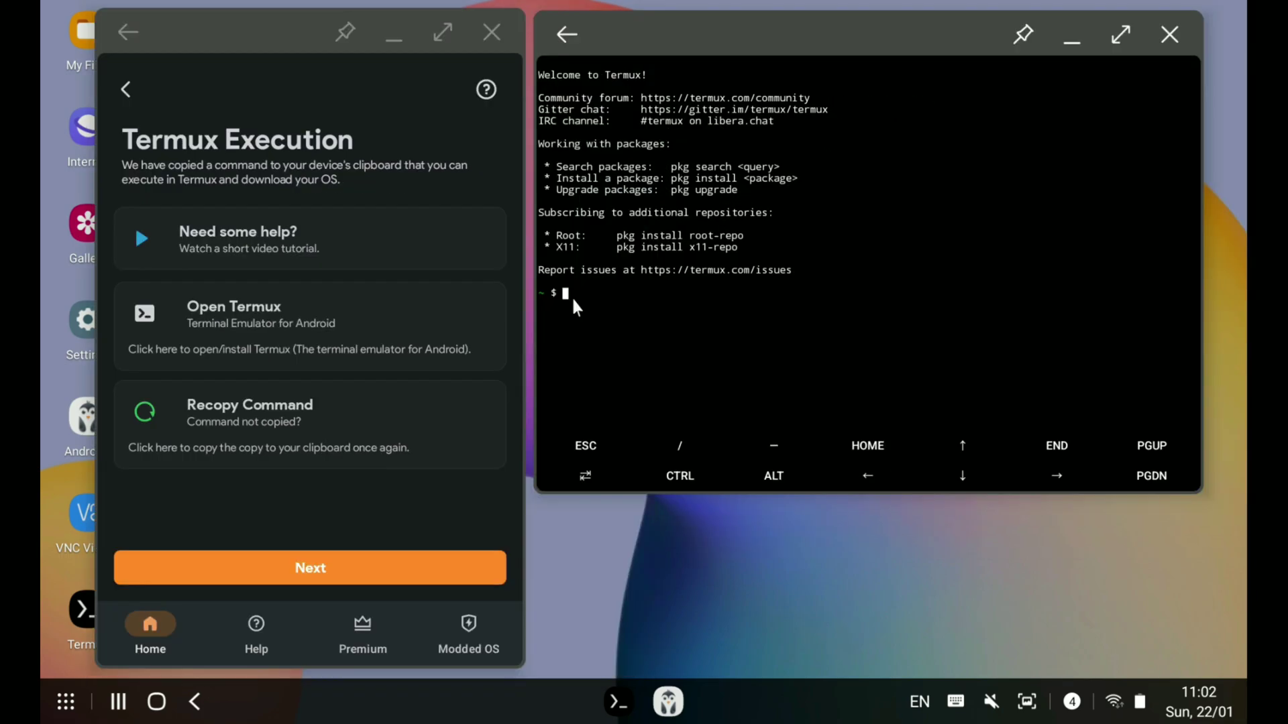
right_click(572, 297)
left_click(615, 283)
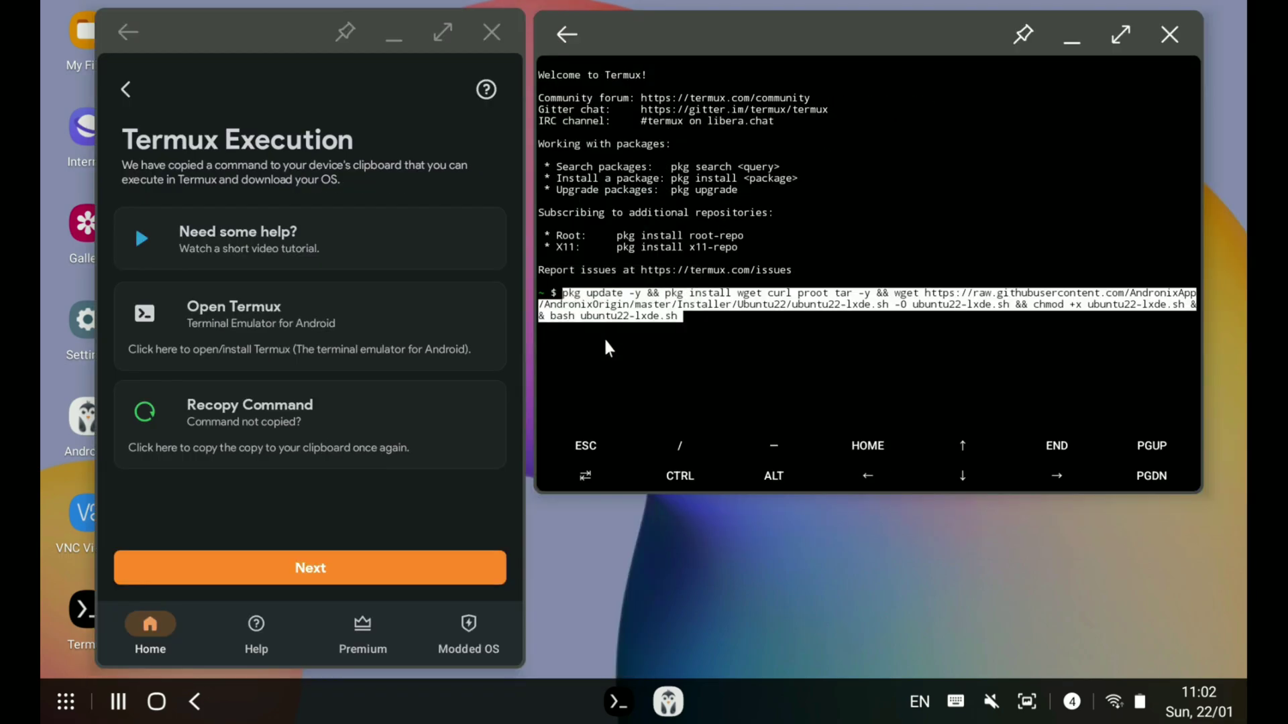
key("Return")
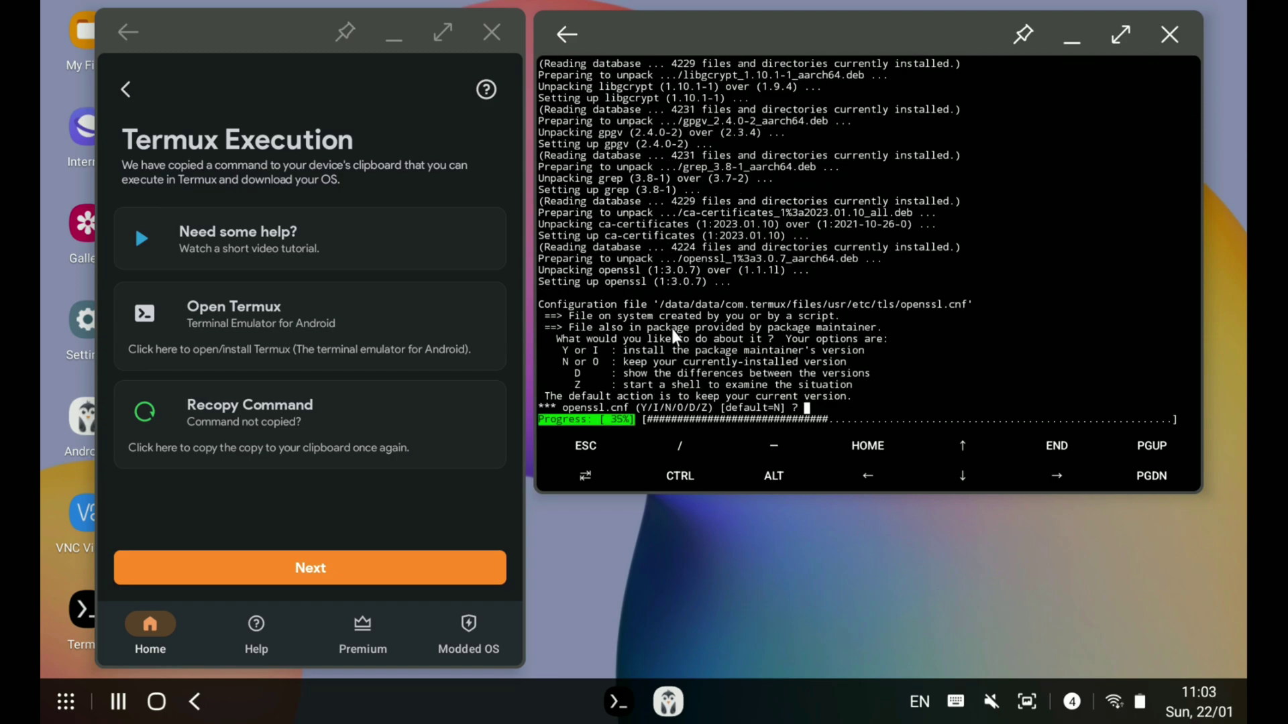
Answer Y to each config-file prompt, including openssl.cnf, motd, sources.list and bash.bashrc
type("Y")
key("Return")
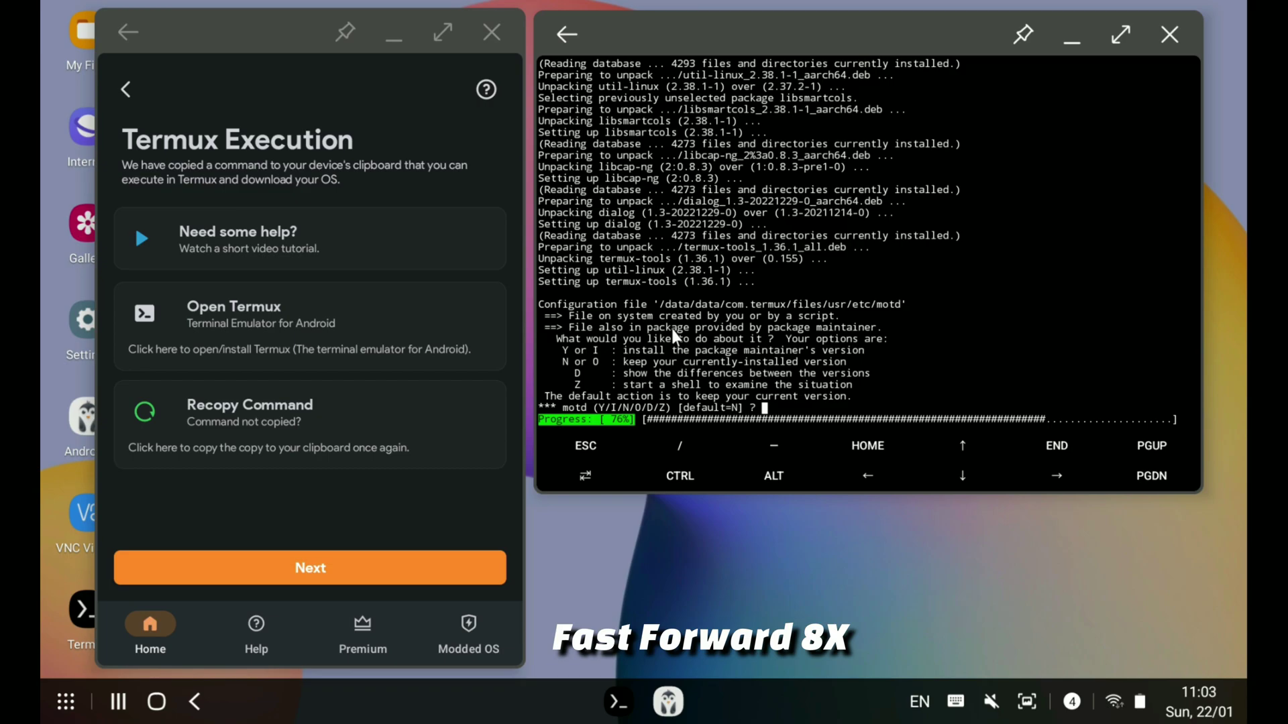
type("Y")
key("Return")
type("Y")
key("Return")
type("Y")
key("Return")
type("Y")
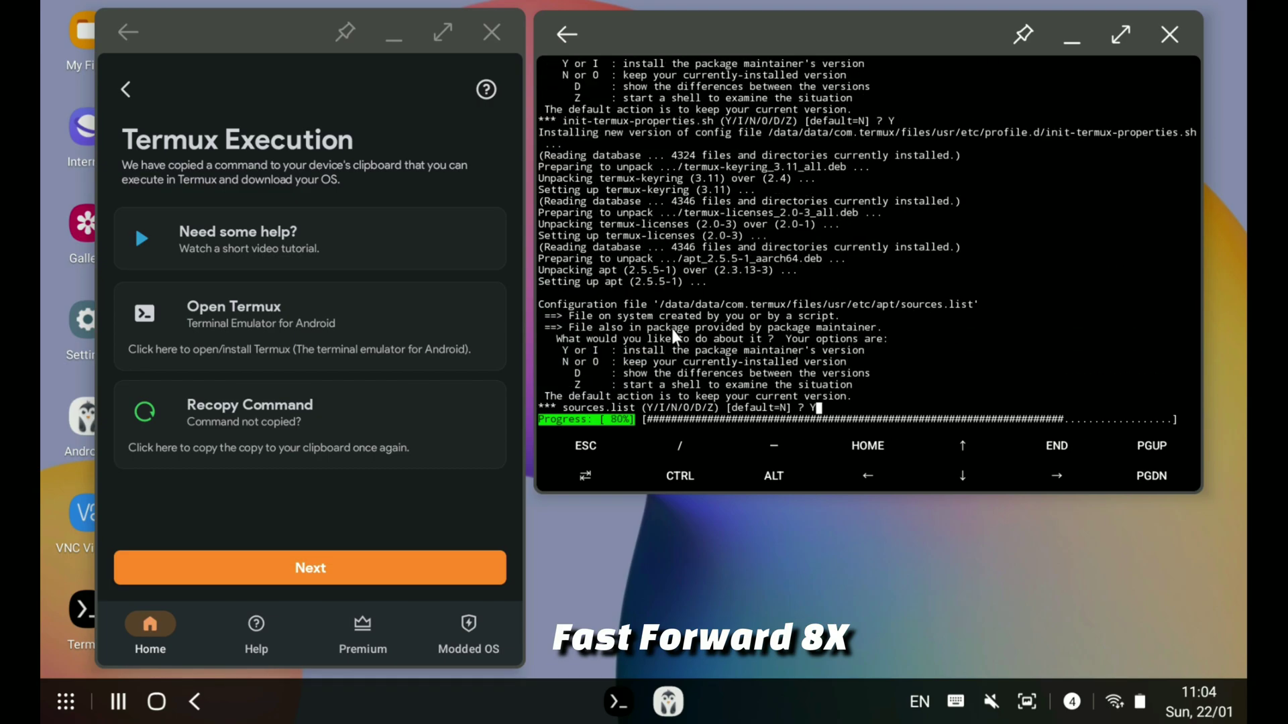
key("Return")
type("Y")
key("Return")
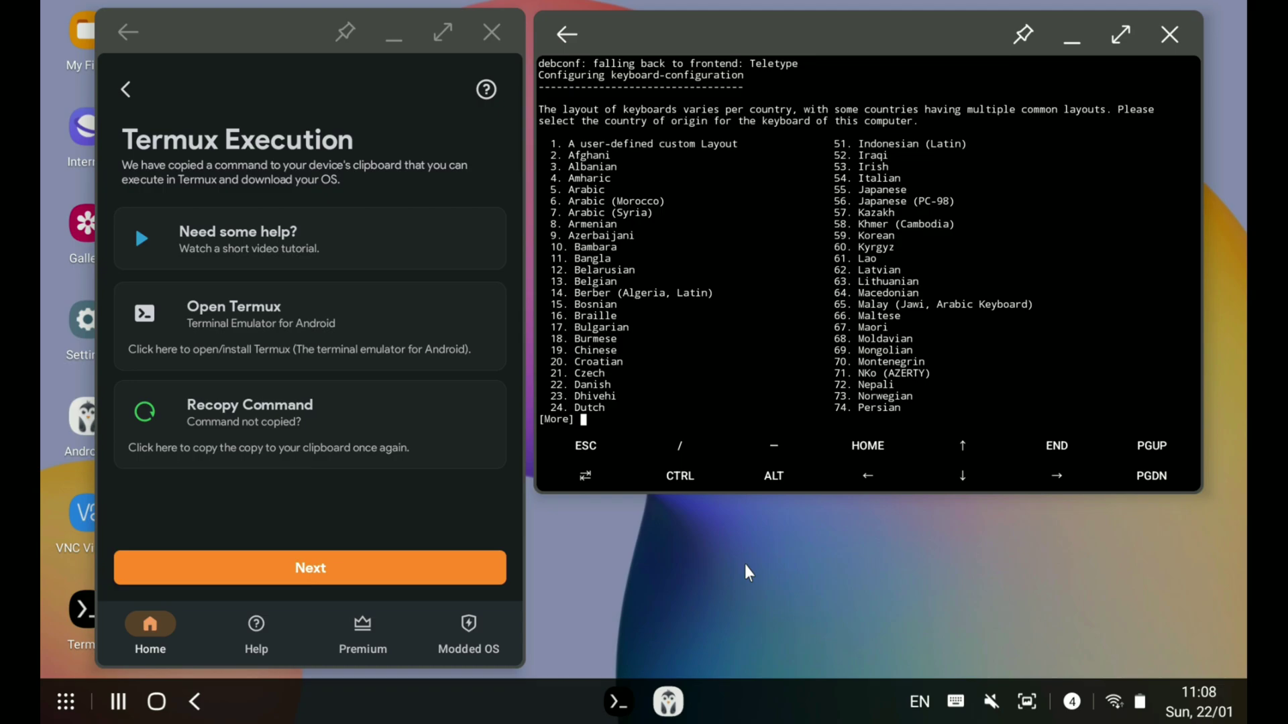
Enlarge the terminal, page past [More], and choose keyboard country 31
left_click_drag(745, 493, 801, 625)
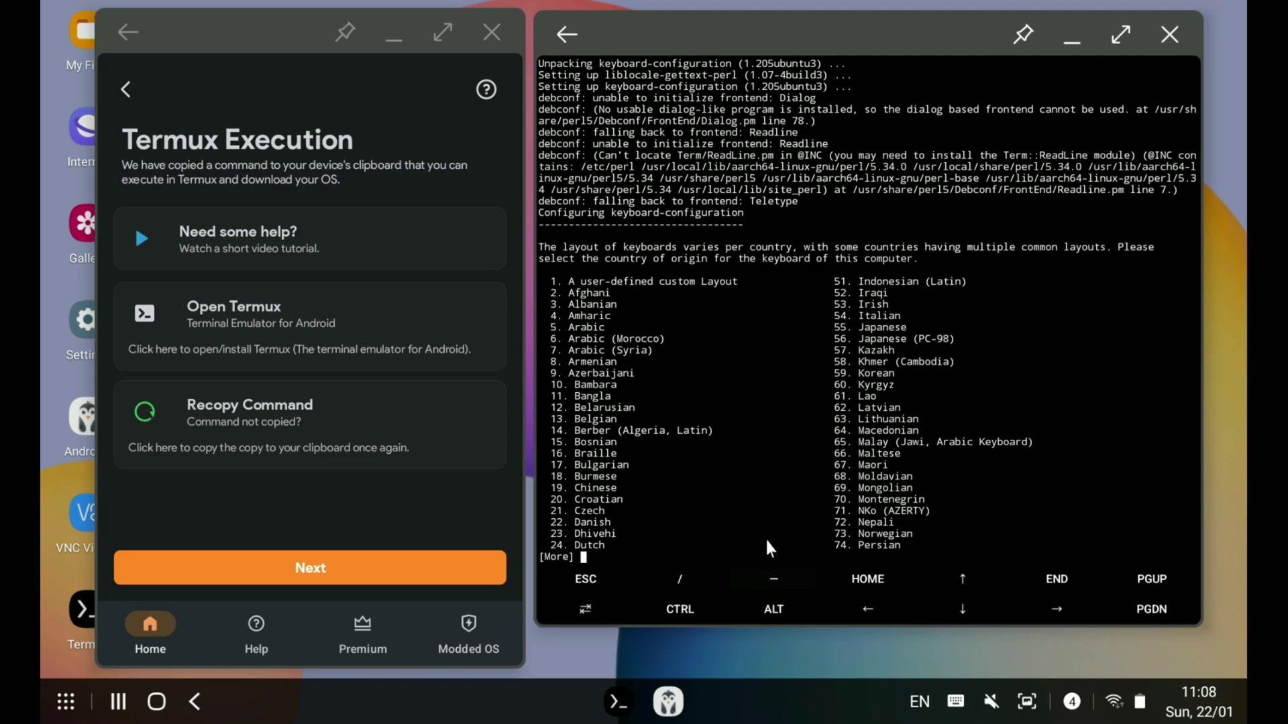
scroll(762, 526, "down", 2)
type("More")
key("Return")
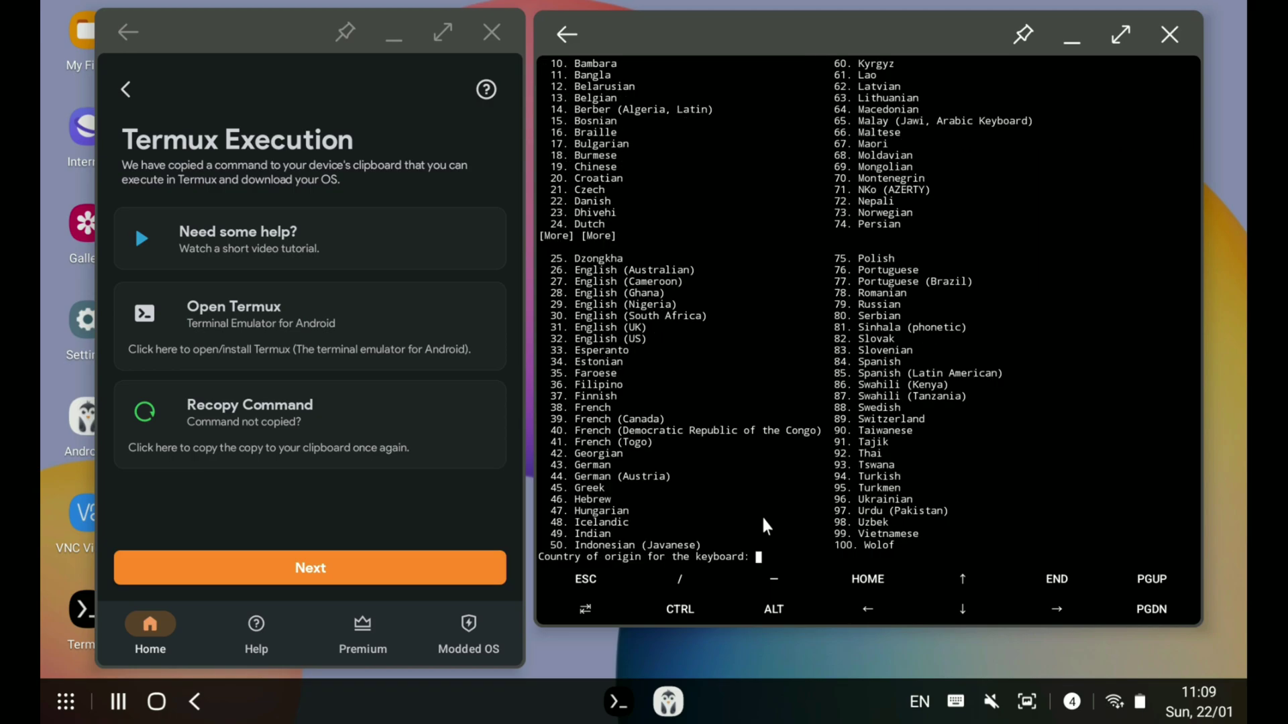
type("31")
key("Return")
Answer layout 1, area 6 and time zone 44 to finish the setup
type("1")
key("Return")
type("6")
key("Return")
type("44")
key("Return")
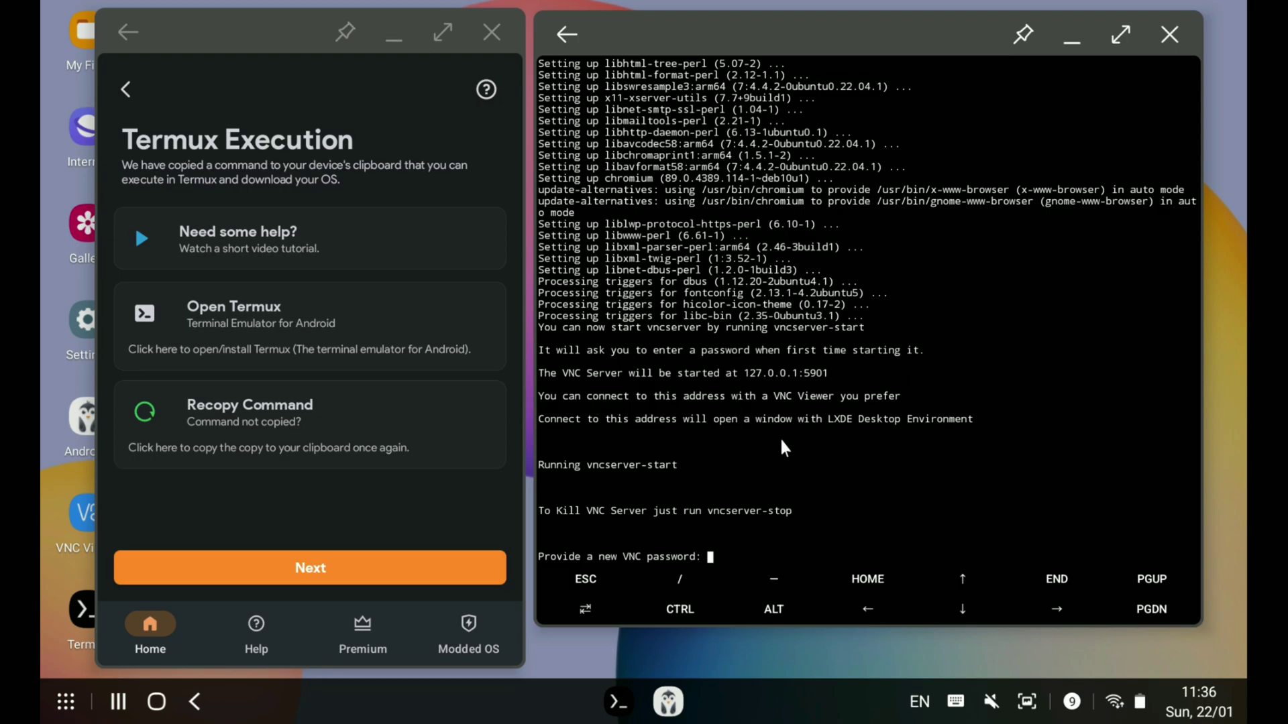
Confirm the VNC password, start the server at dynamic resolution, and list the home folder with ls
key("Return")
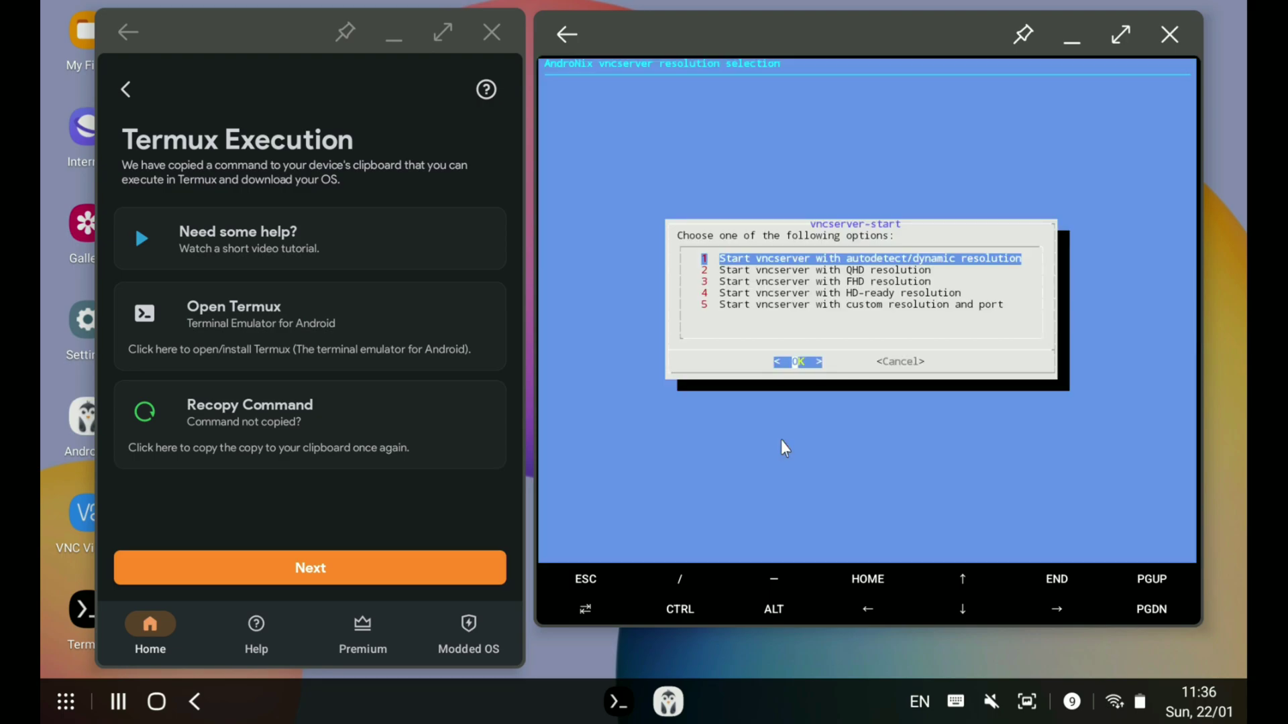
key("Return")
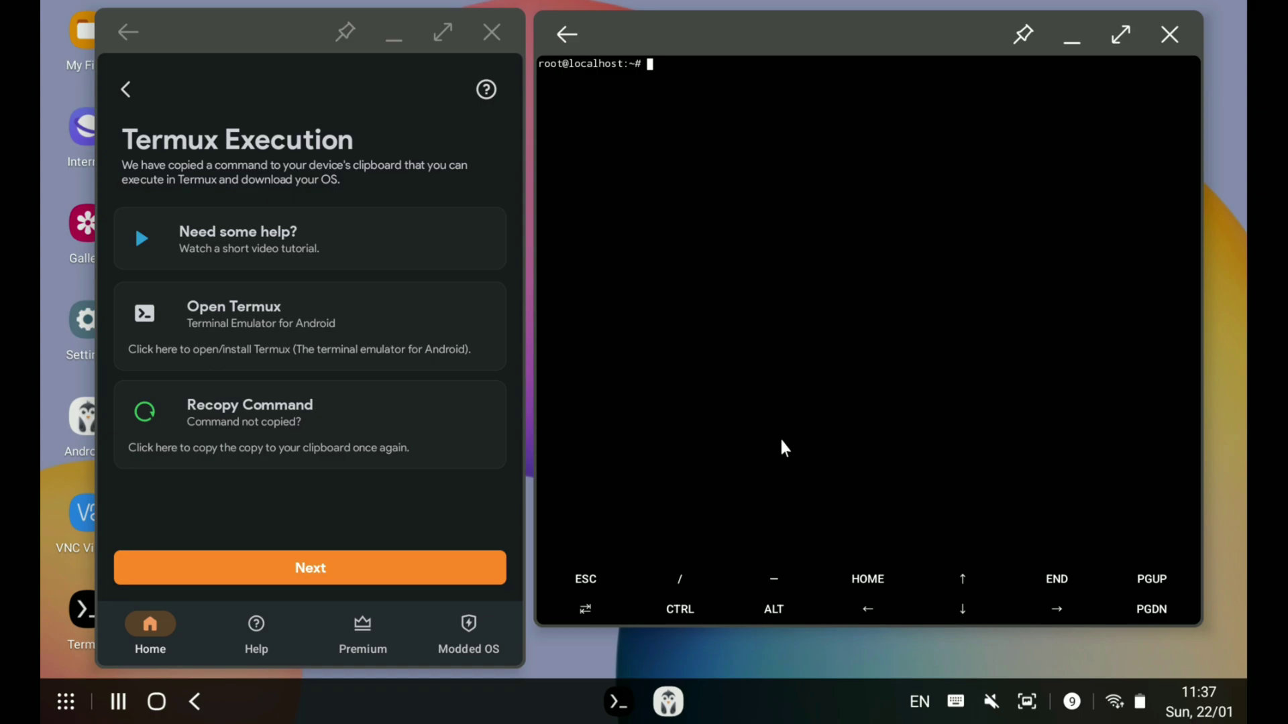
type("ls")
key("Return")
Check the session on display :1 with vncserver -list and close Andronix
type("vncserver -list")
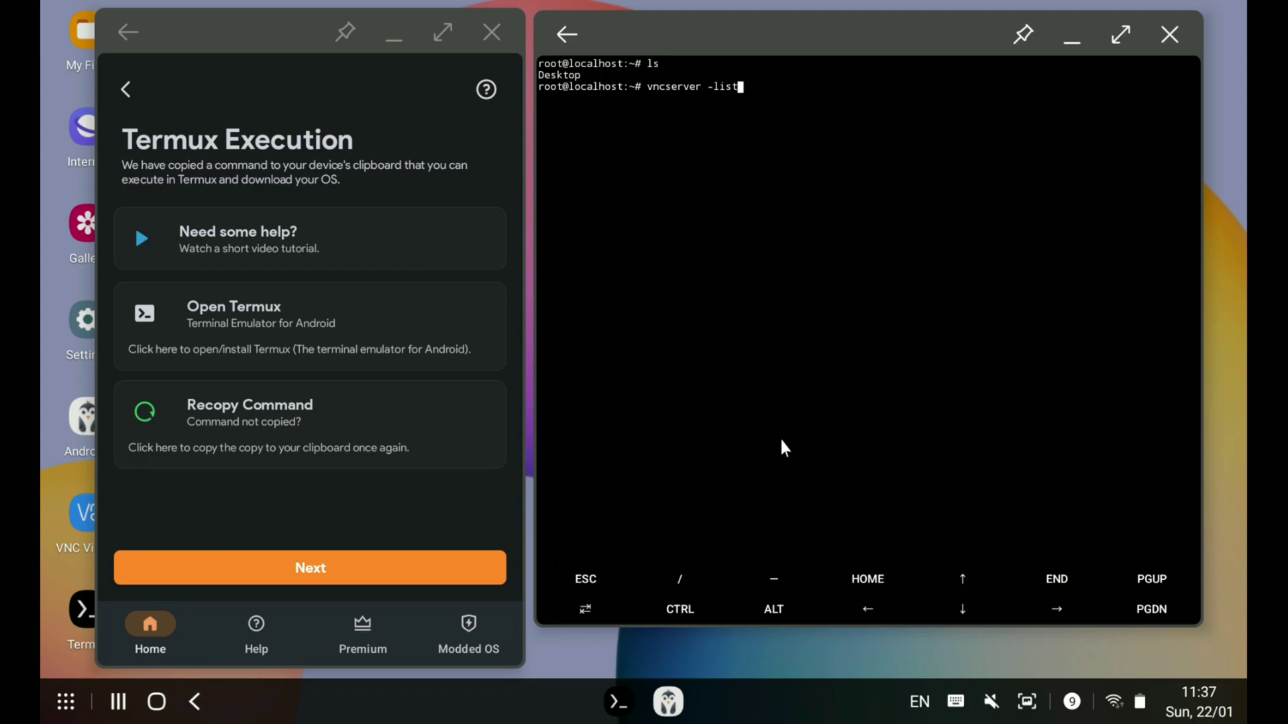
key("Return")
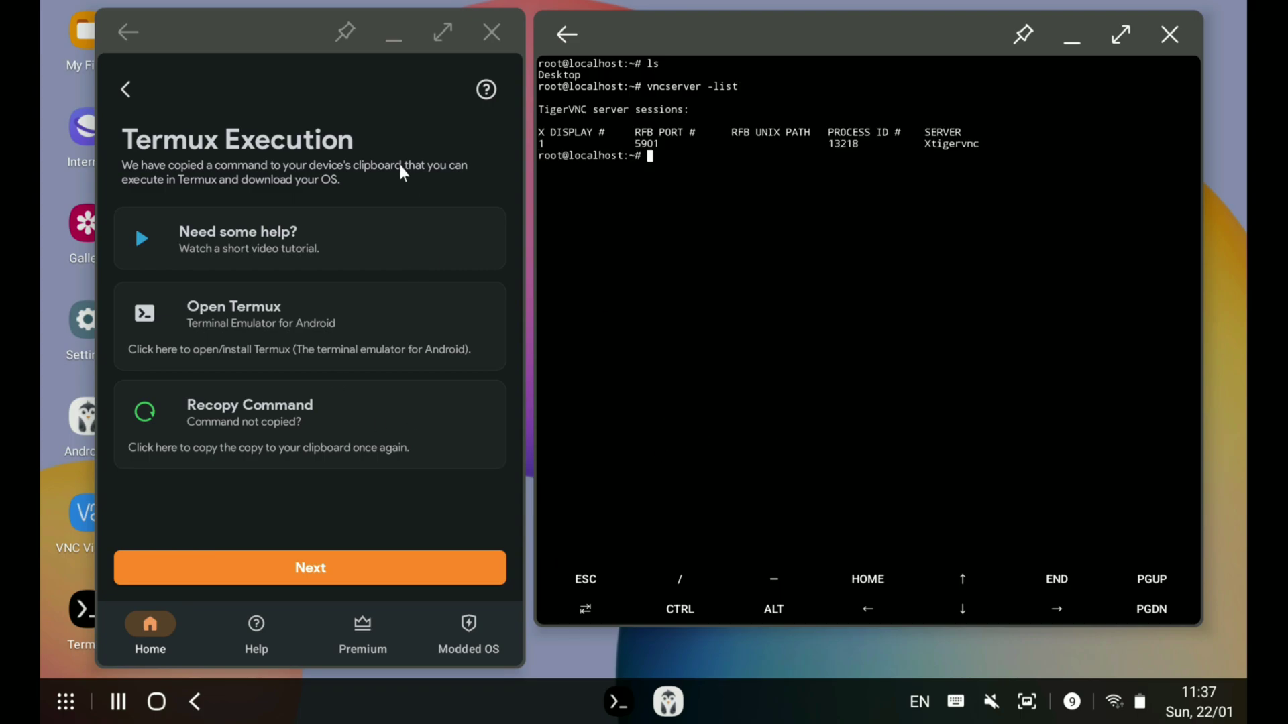
left_click(492, 31)
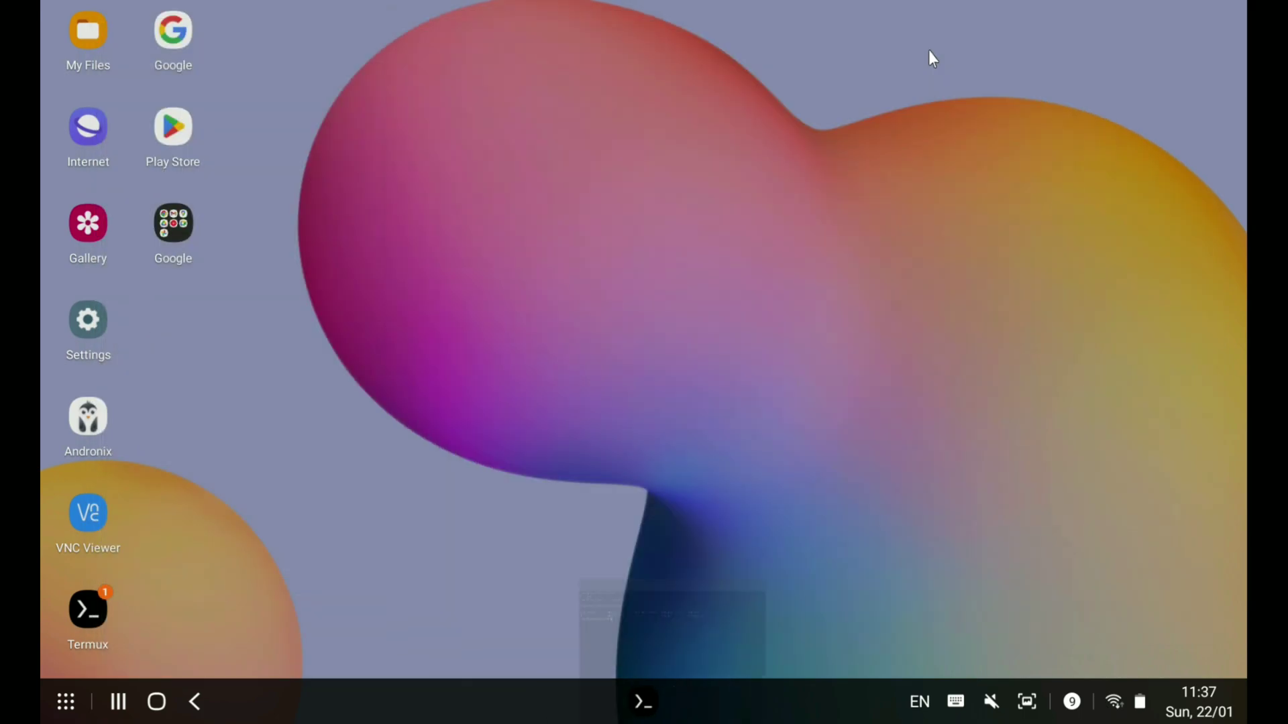
Launch VNC Viewer, finish onboarding without sending usage data, and maximize its window
double_click(108, 523)
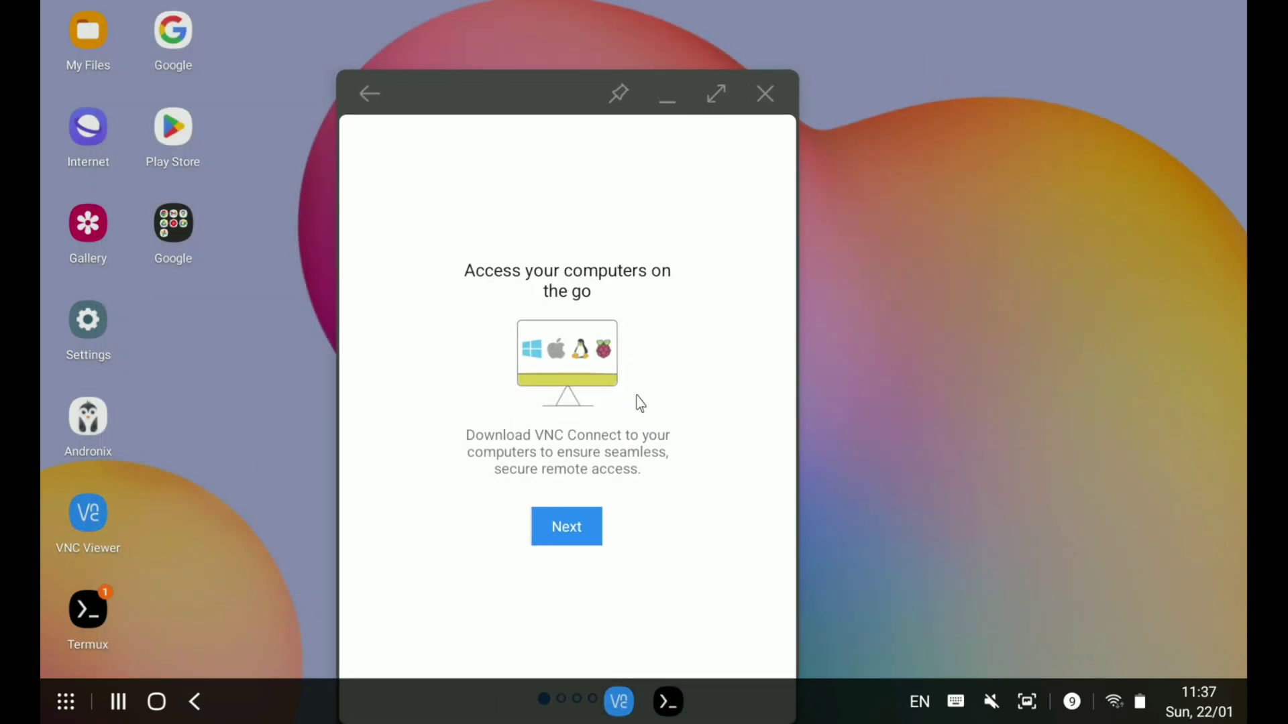
left_click(583, 530)
left_click(567, 529)
left_click(466, 521)
left_click(556, 422)
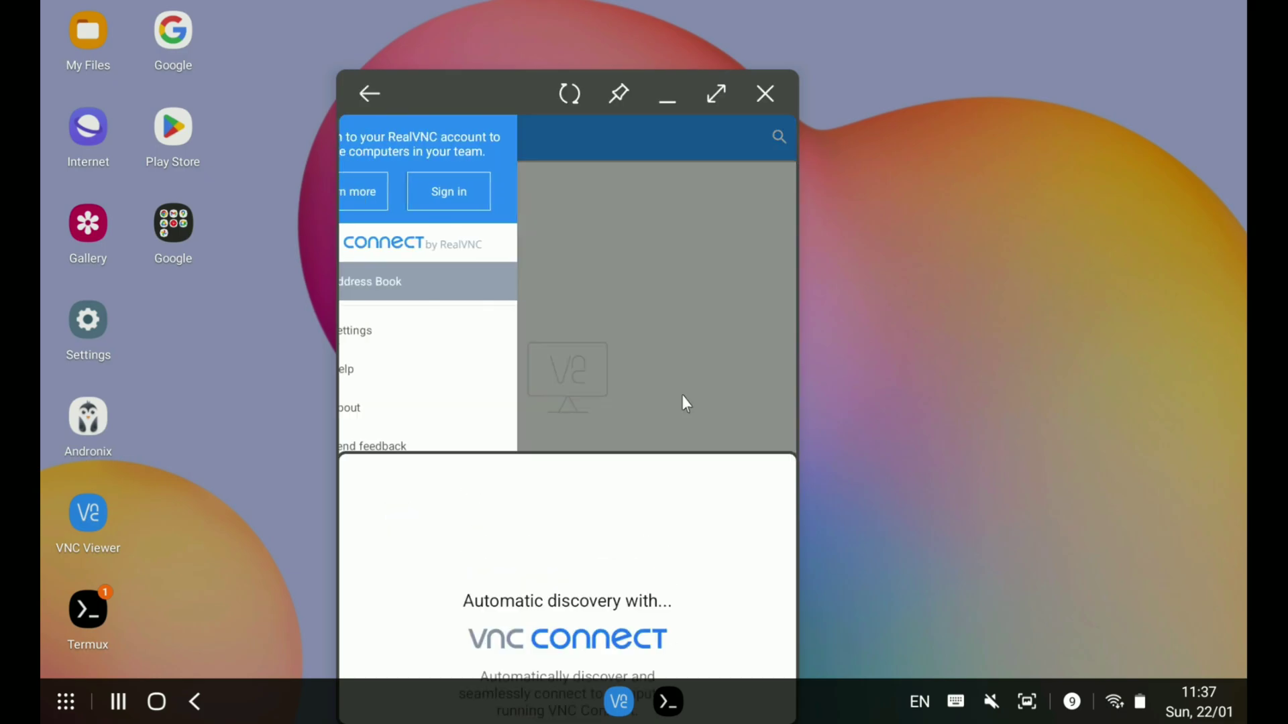
left_click(716, 95)
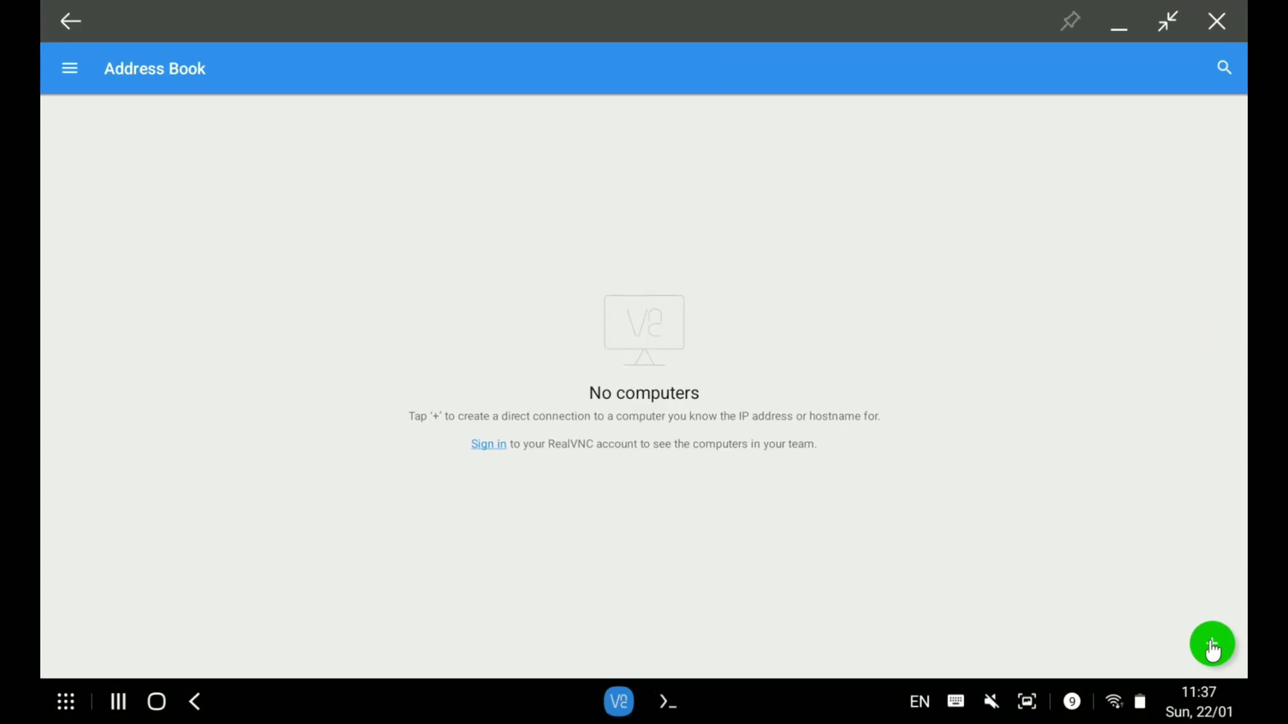
Create a connection to localhost:1 named 'Ubuntu LXDE'
left_click(1212, 648)
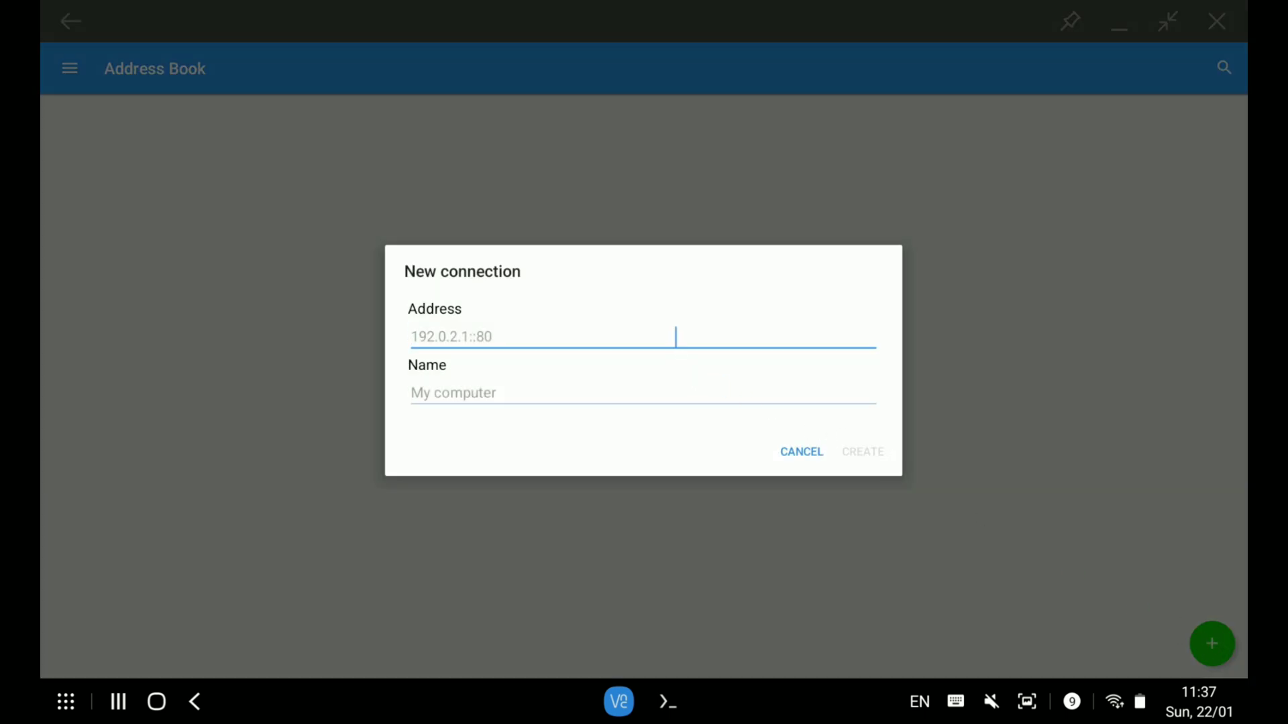
type("localhost:")
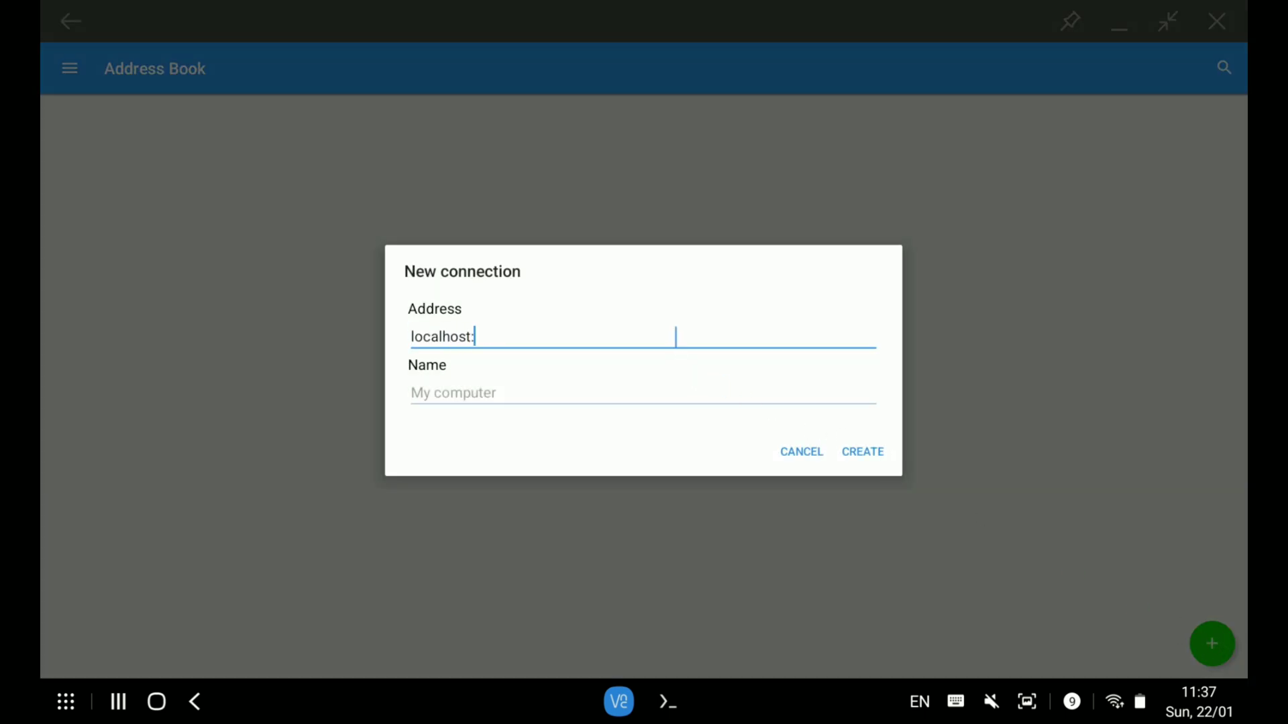
type("1")
key("Tab")
type("Ubuntu LXDE")
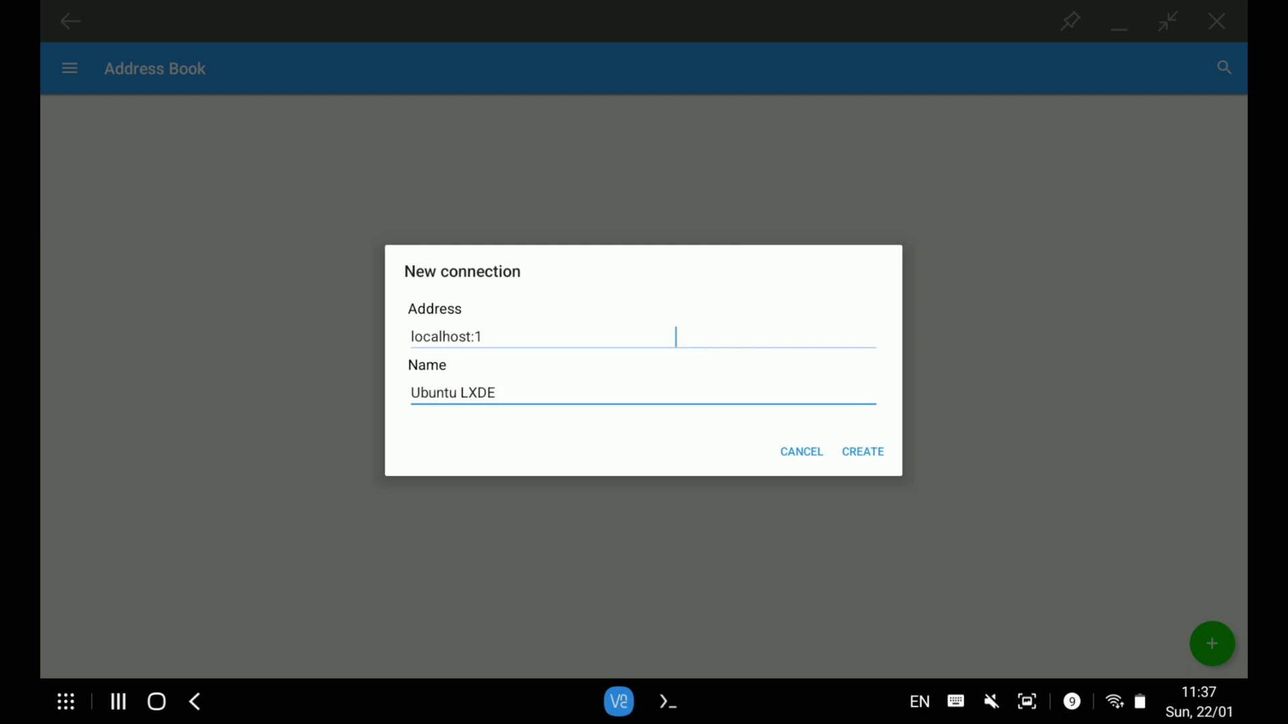
left_click(864, 455)
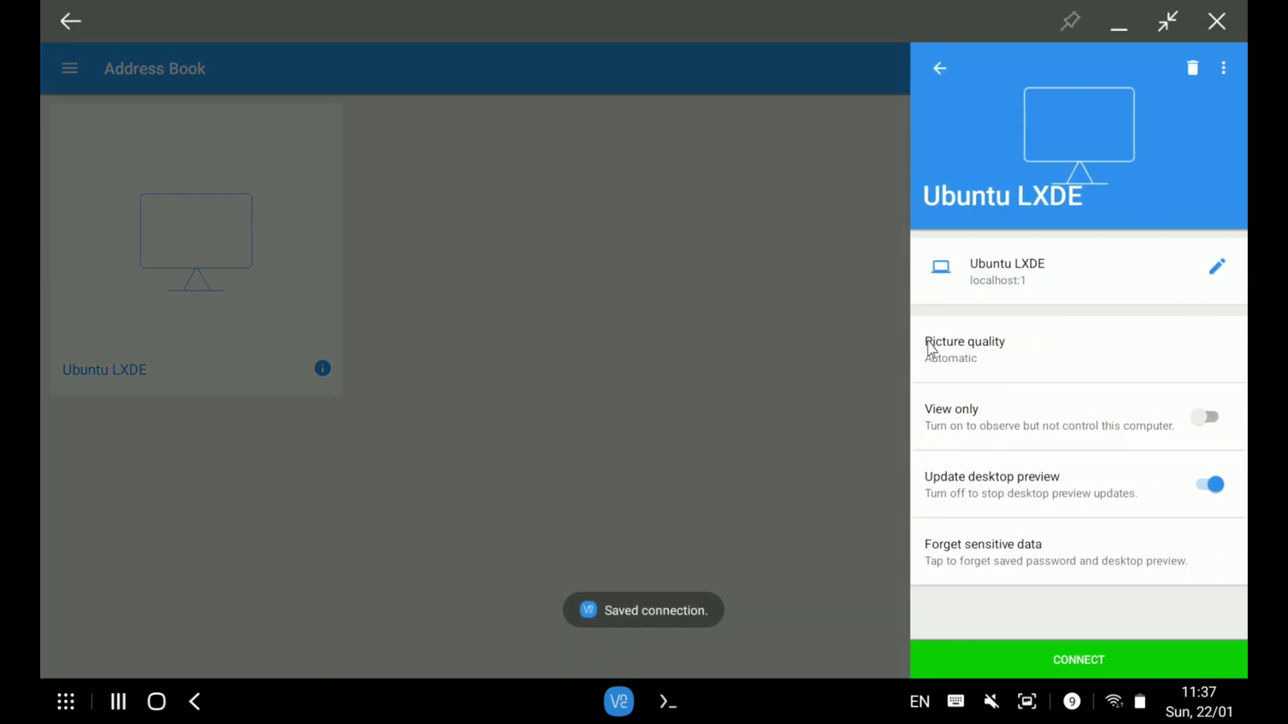
Set the connection's picture quality to High and connect
left_click(926, 349)
left_click(943, 440)
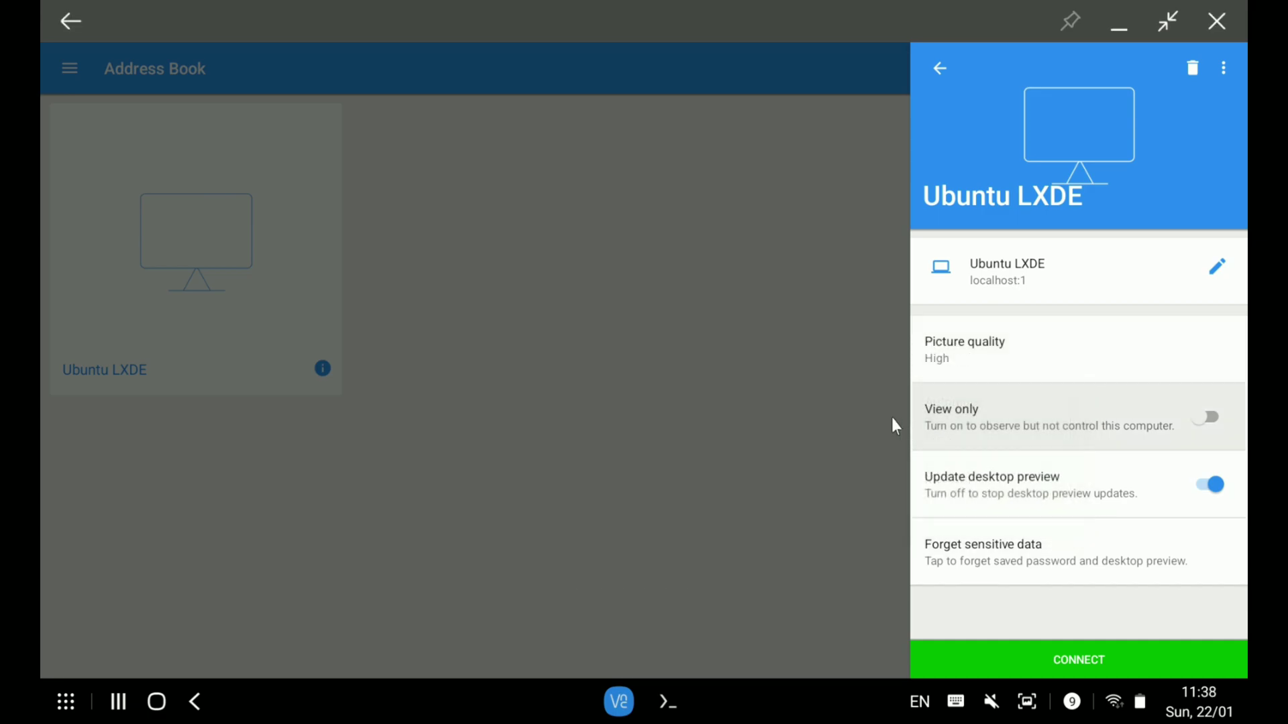
left_click(984, 667)
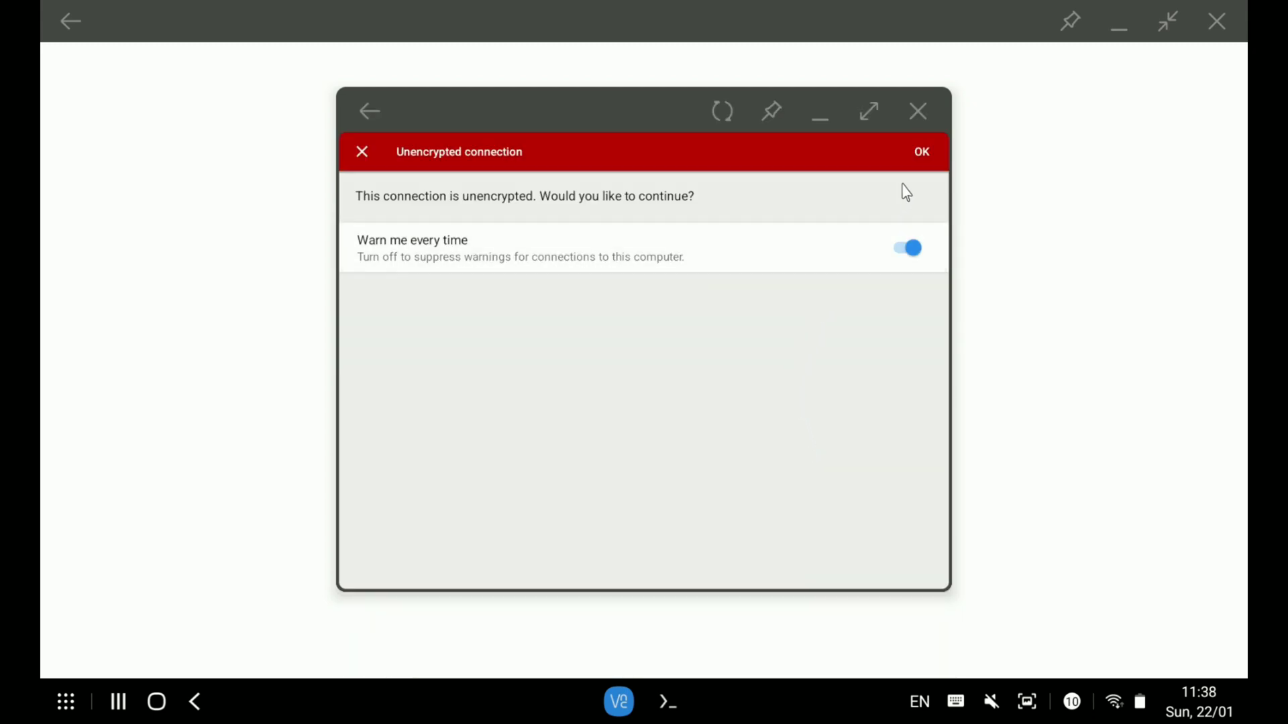
Accept the unencrypted connection without future warnings and log in with the VNC password remembered
left_click(910, 245)
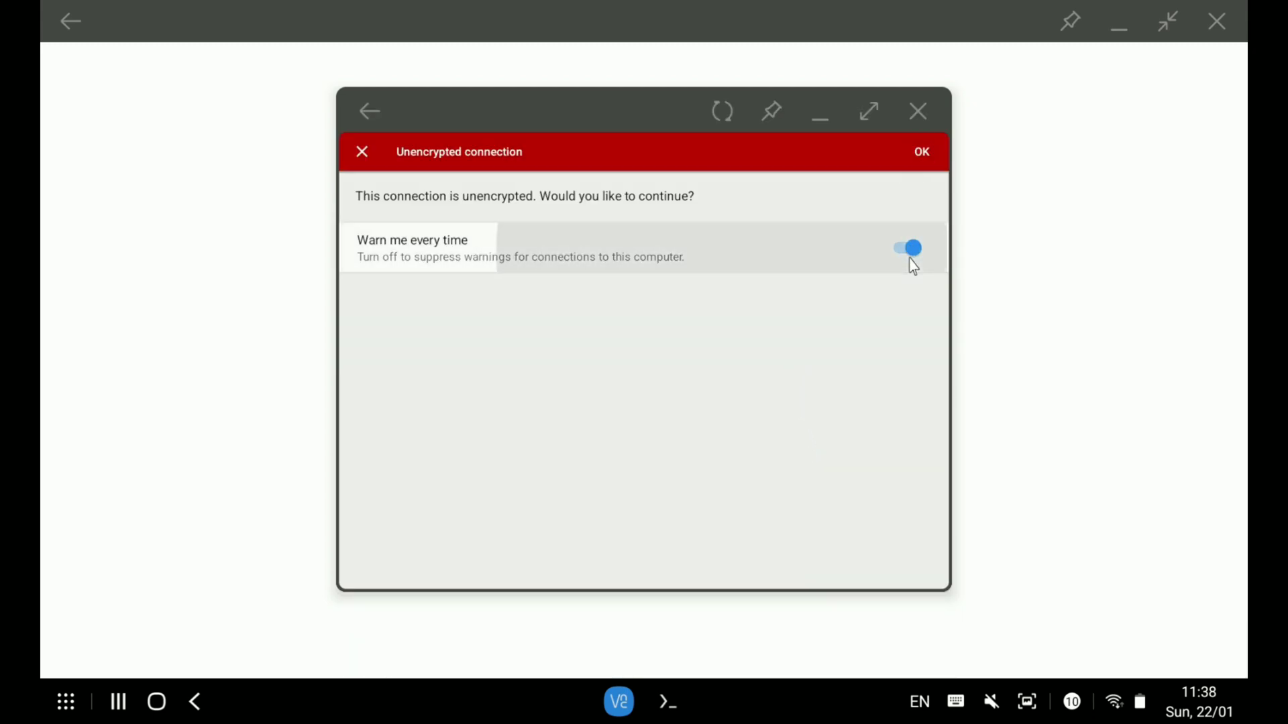
left_click(926, 163)
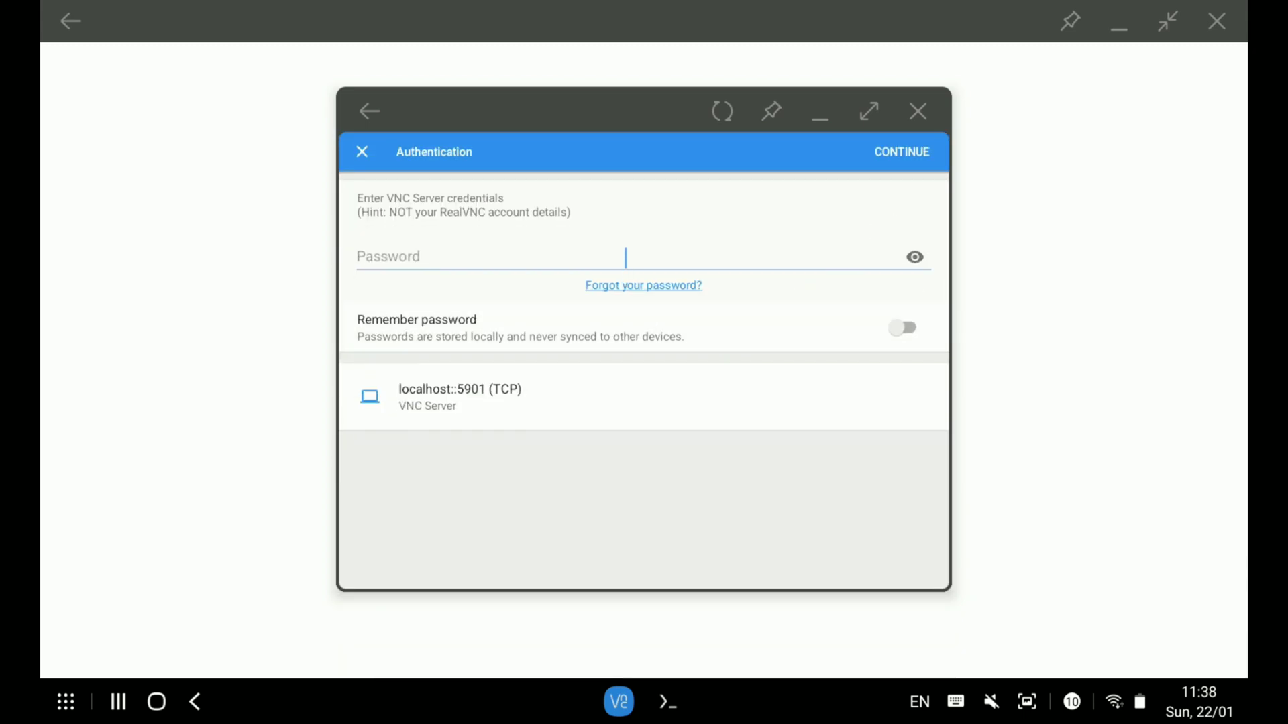
left_click(625, 258)
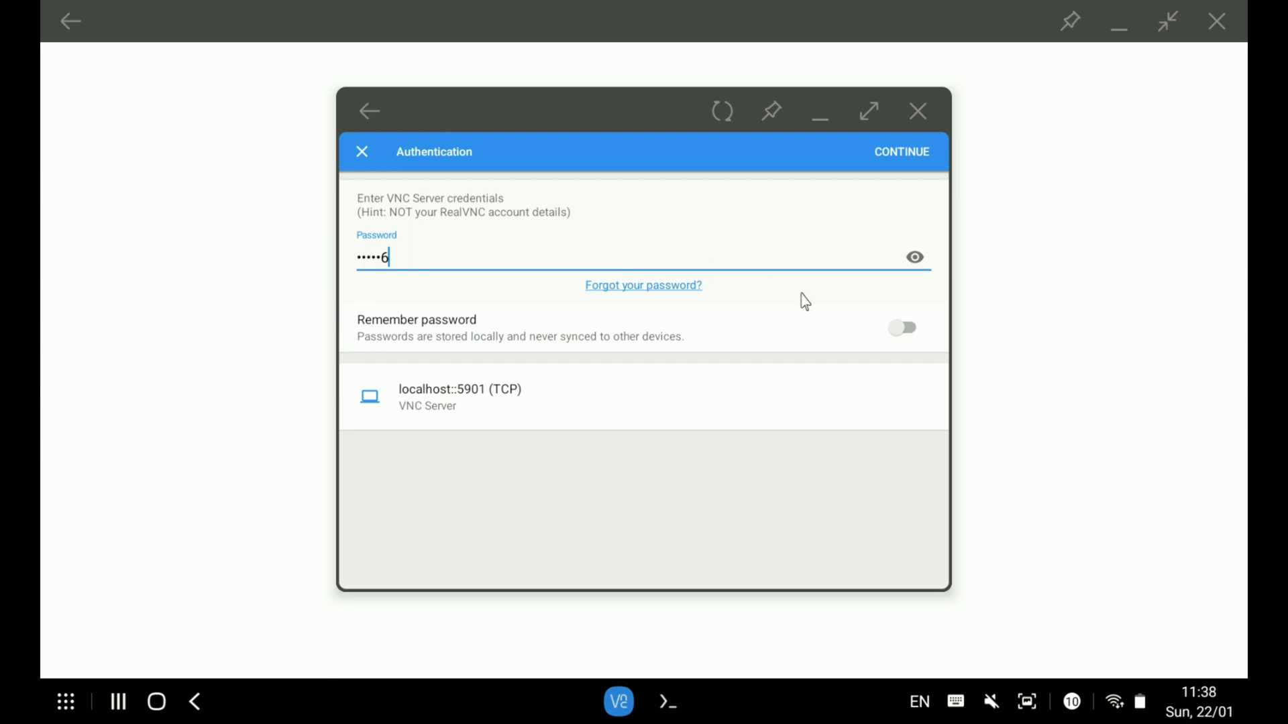
left_click(907, 329)
left_click(905, 154)
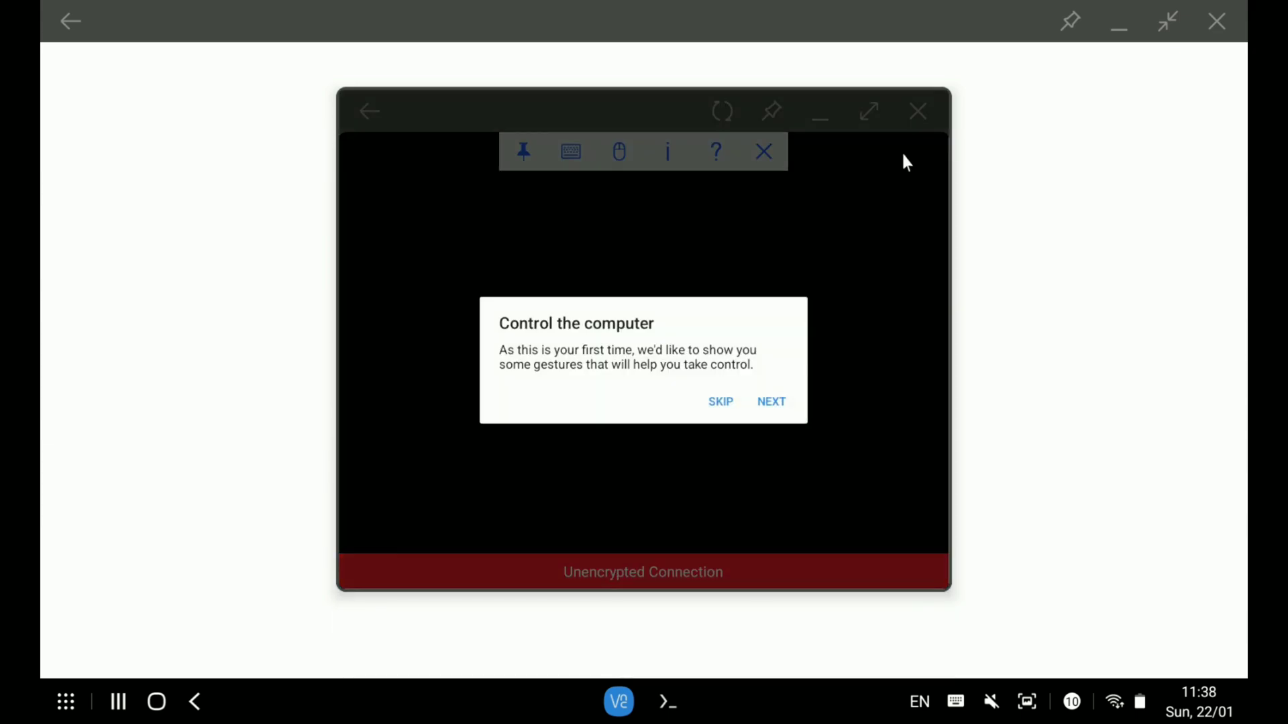
Skip the tutorial, show the desktop full screen with the toolbar unpinned, and dismiss the error
left_click(720, 401)
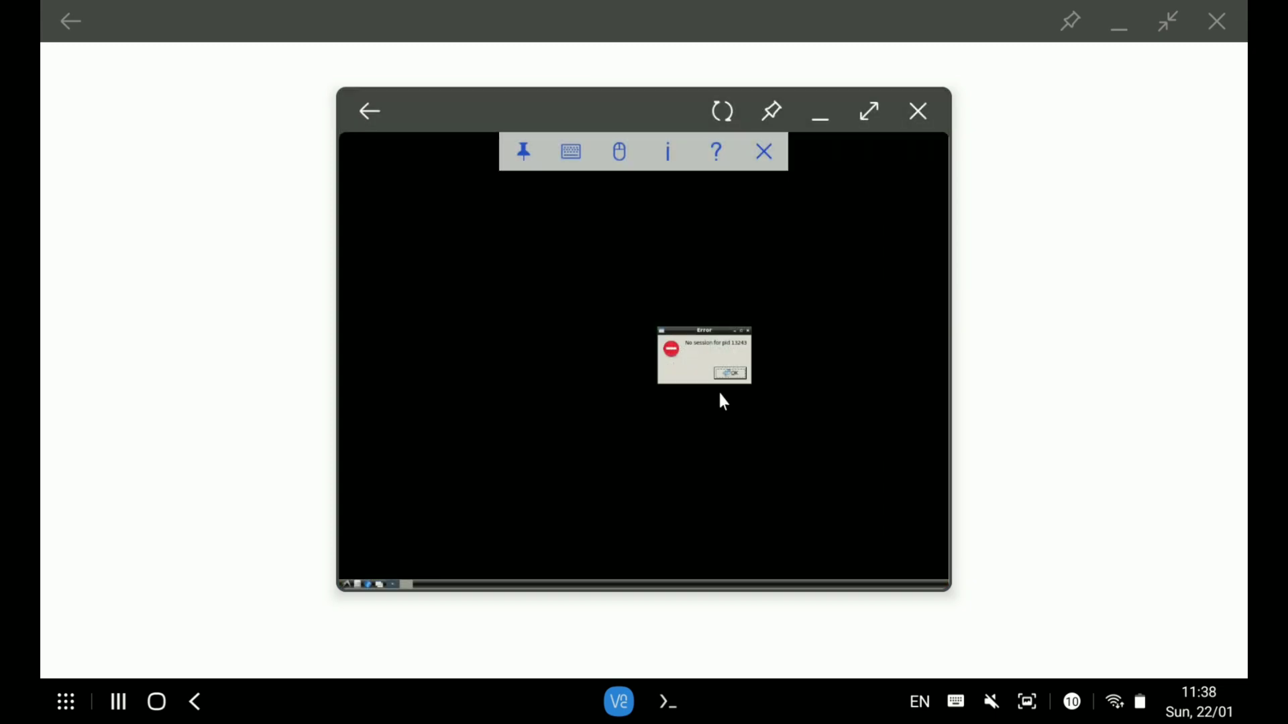
left_click(874, 119)
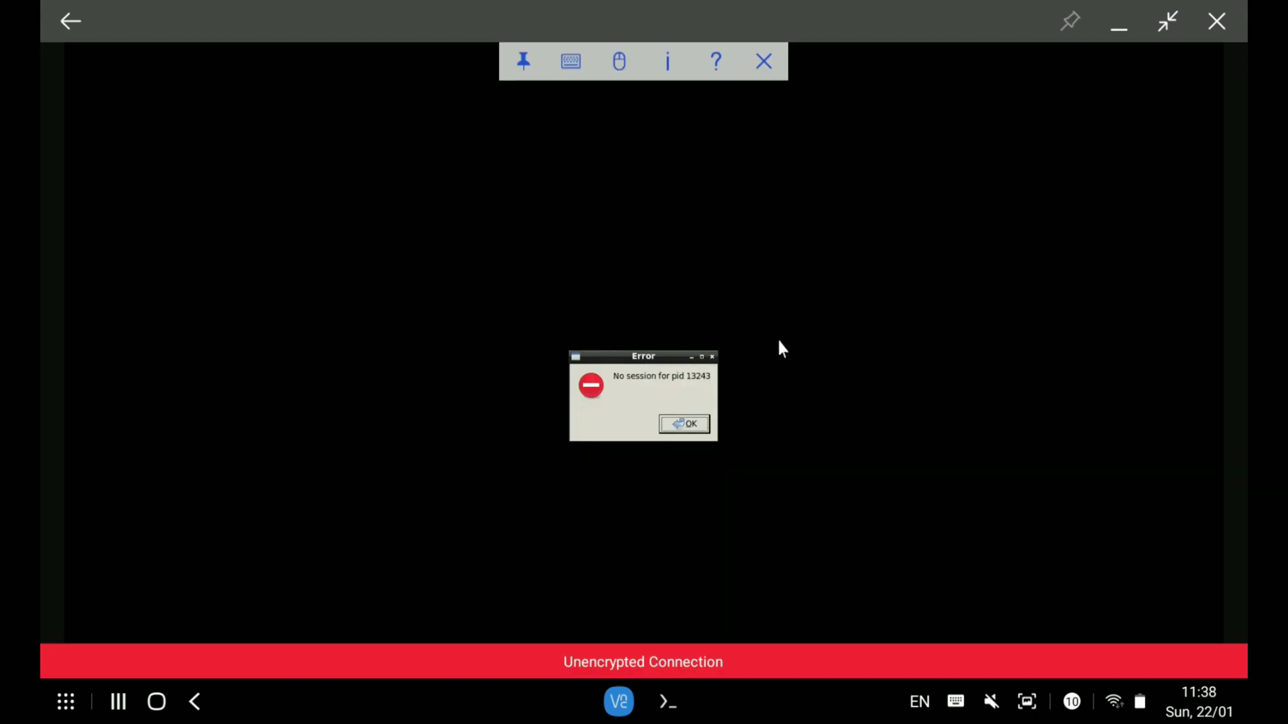
left_click(524, 67)
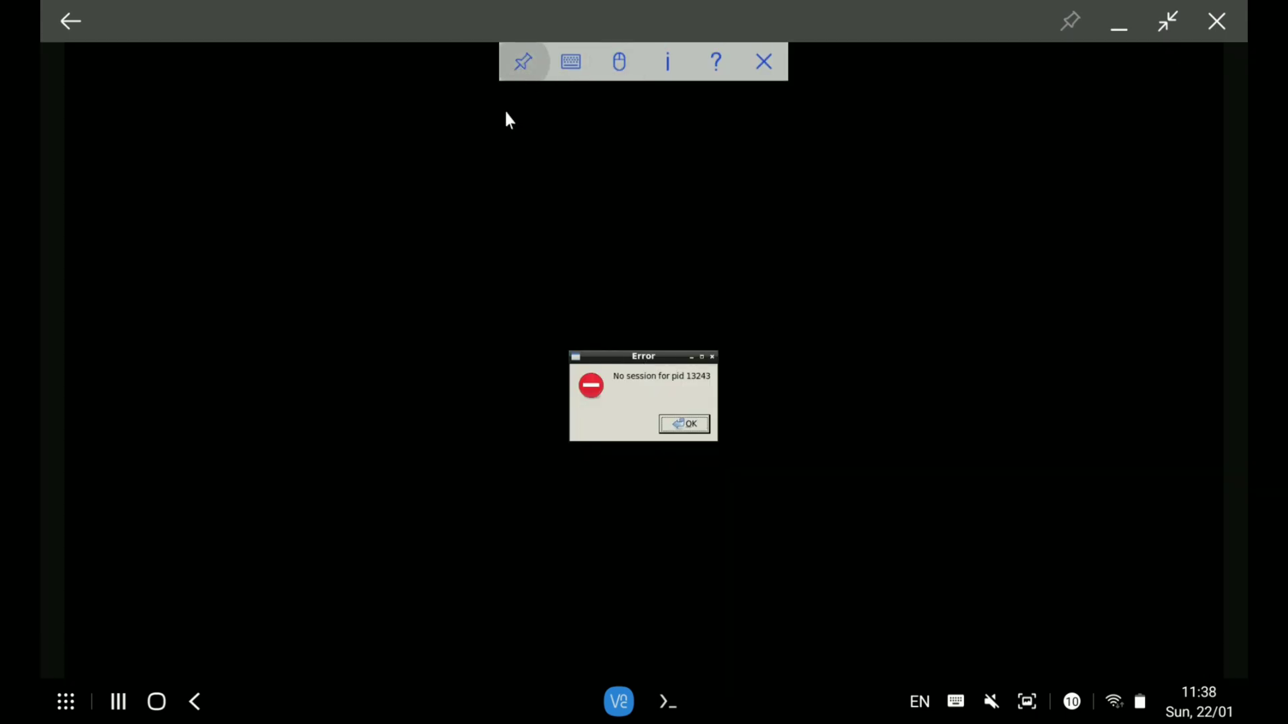
left_click(865, 401)
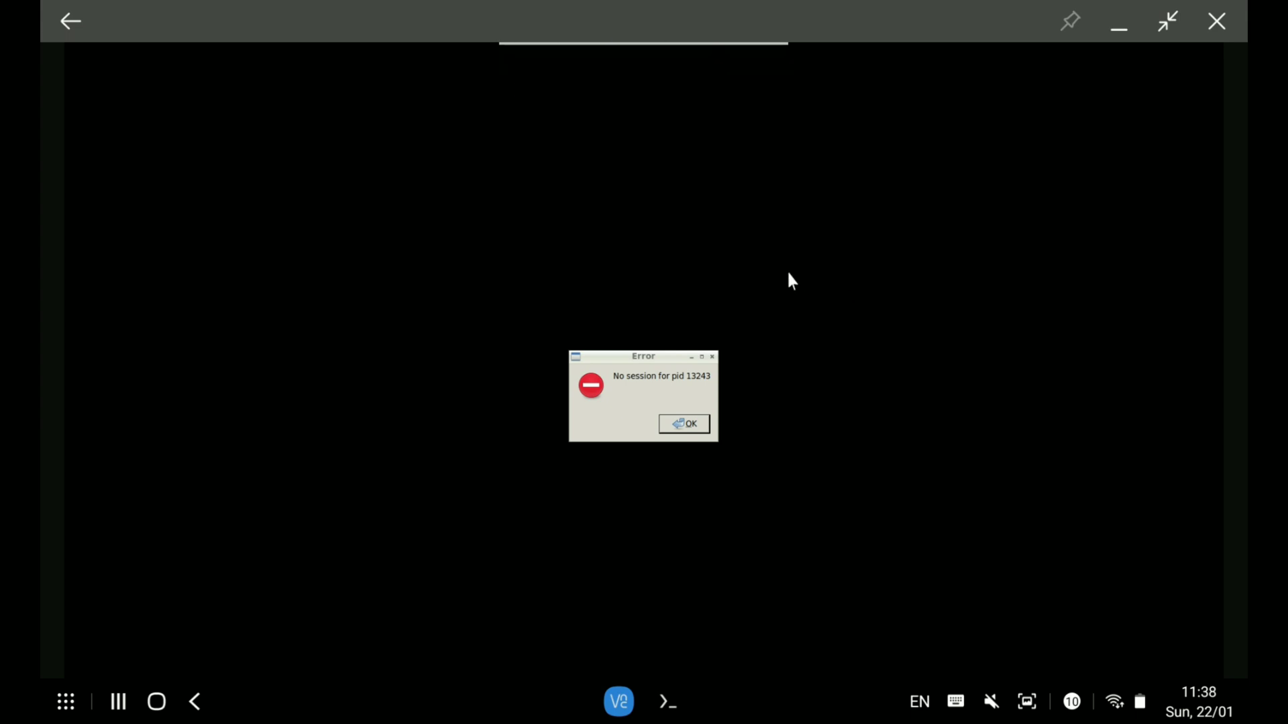
left_click(695, 392)
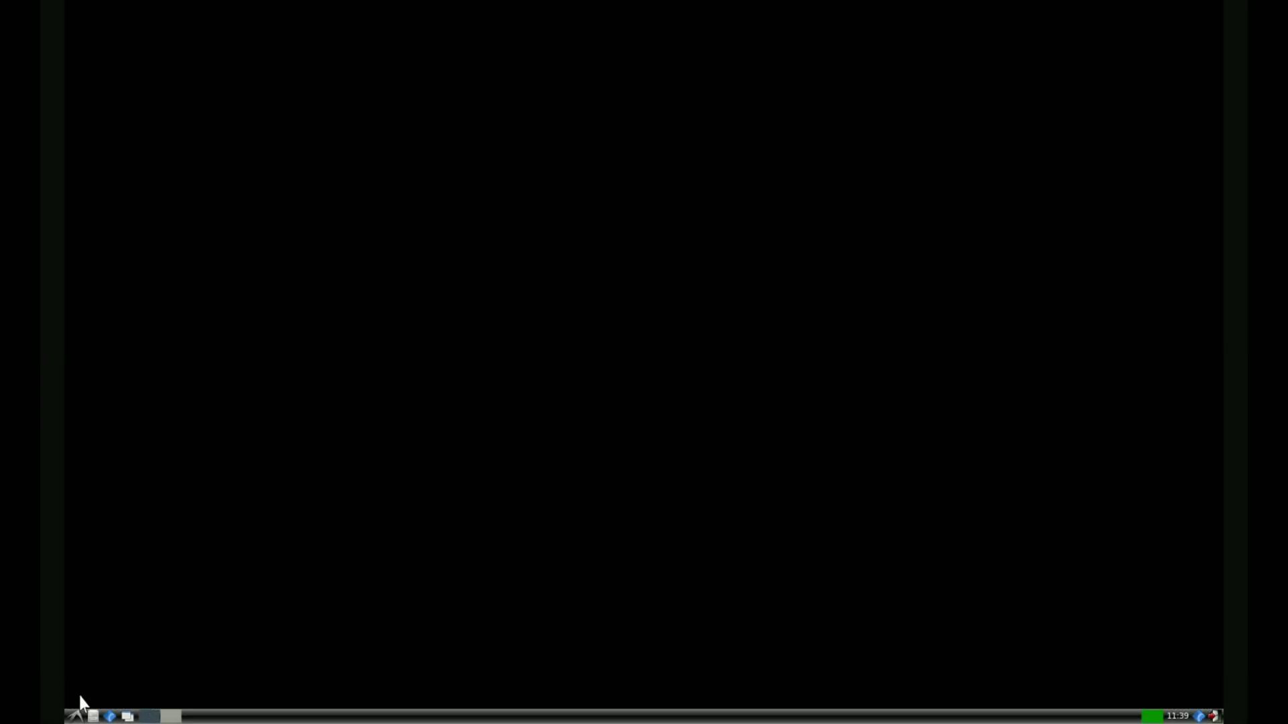
Open Preferences > Desktop Preferences from the LXDE start menu, then switch to the Play Store
left_click(78, 715)
mouse_move(98, 670)
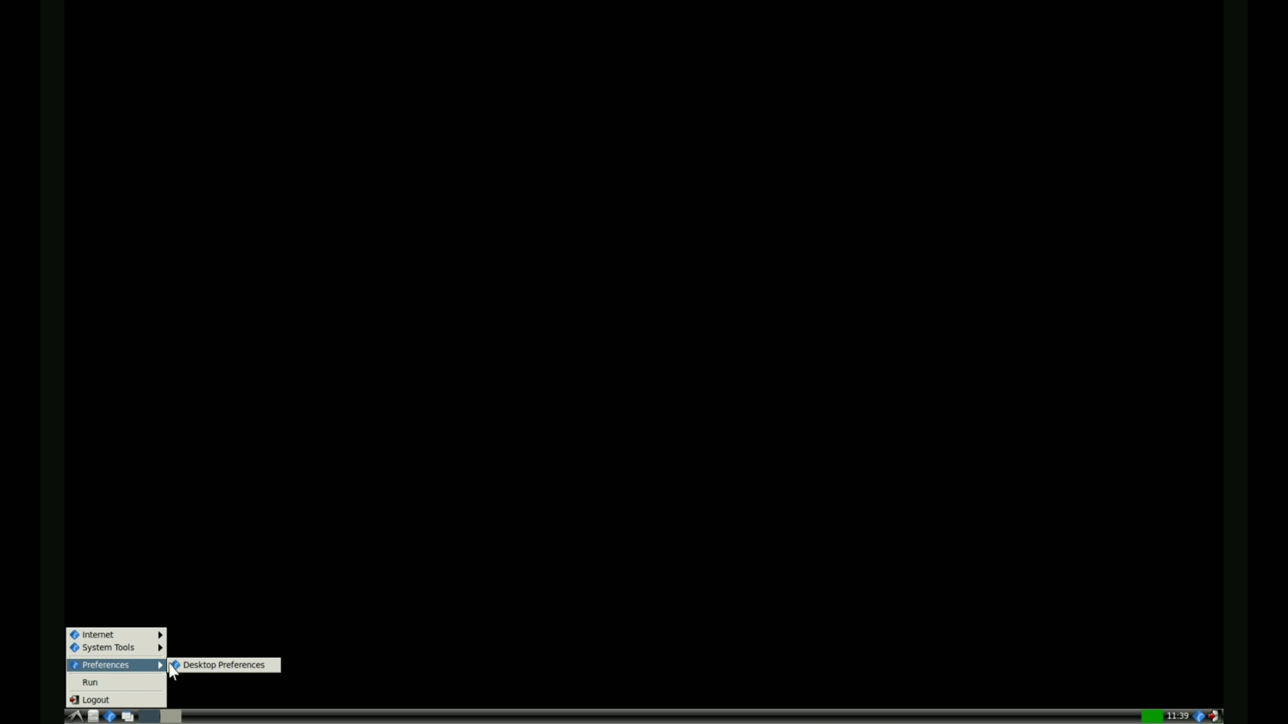
left_click(185, 664)
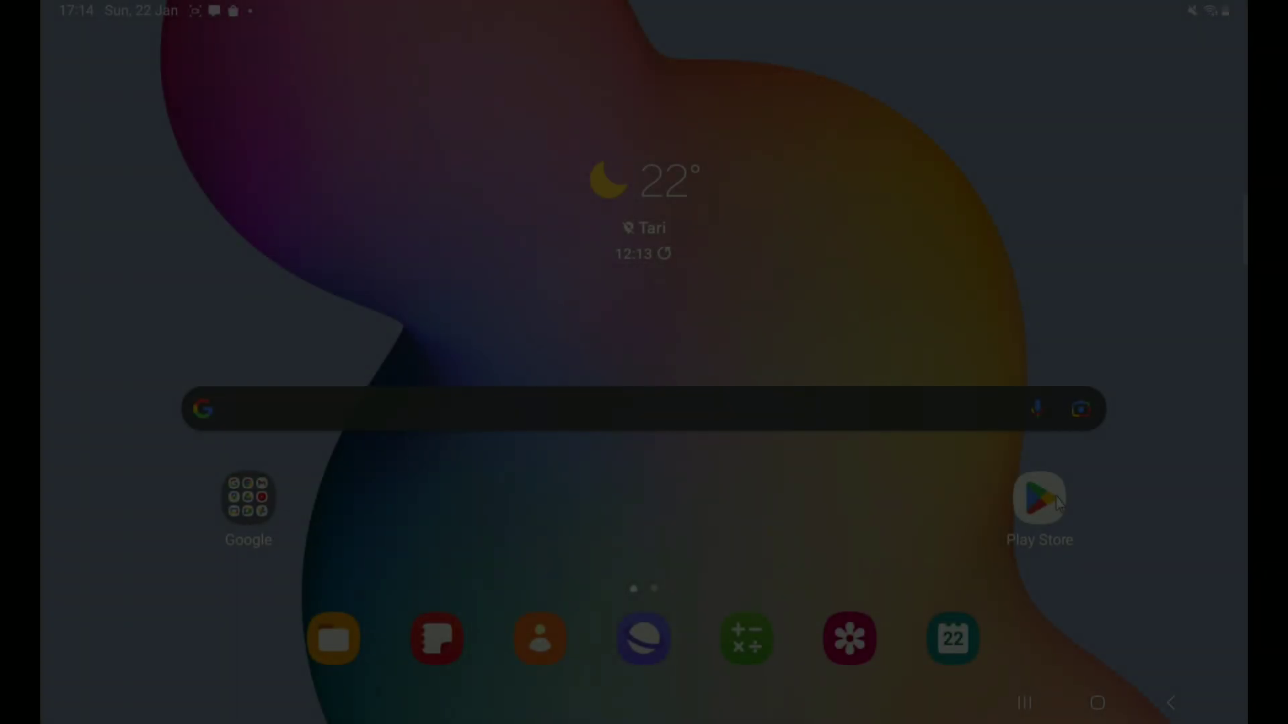
left_click(1050, 497)
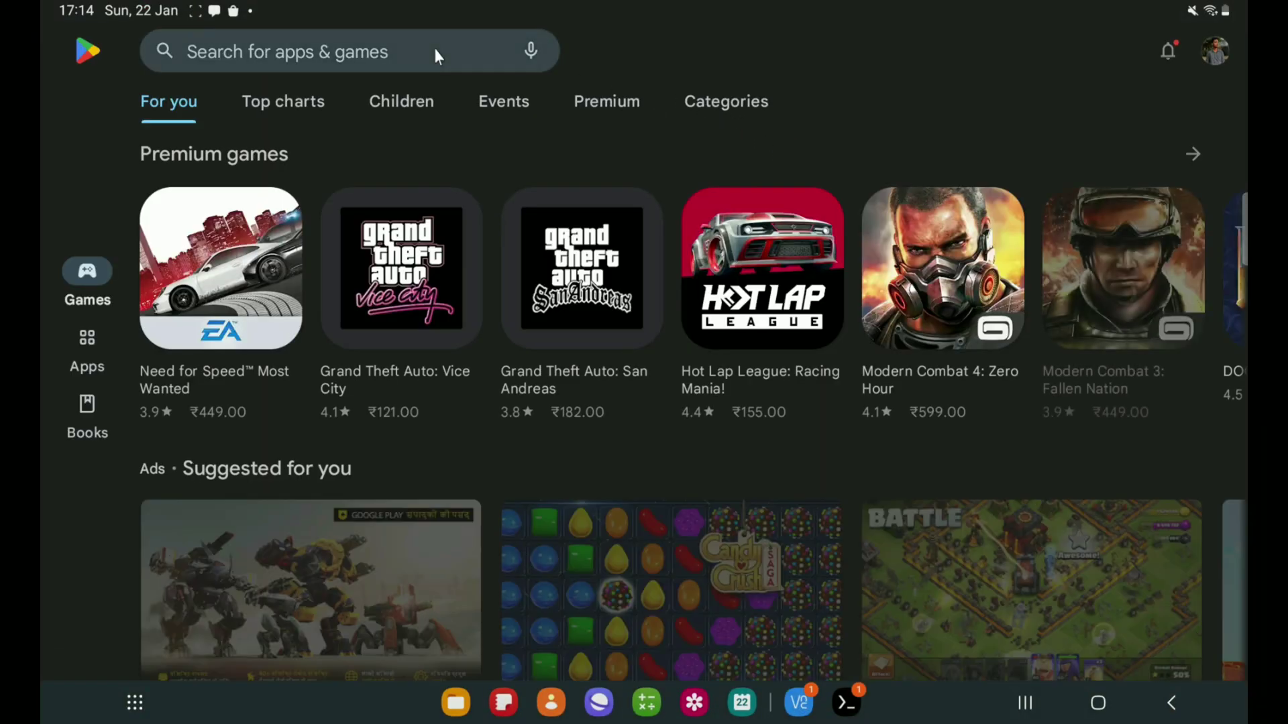
Search 'LADB', install LADB — Local ADB Shell, and return to the home screen
left_click(434, 51)
type("LA")
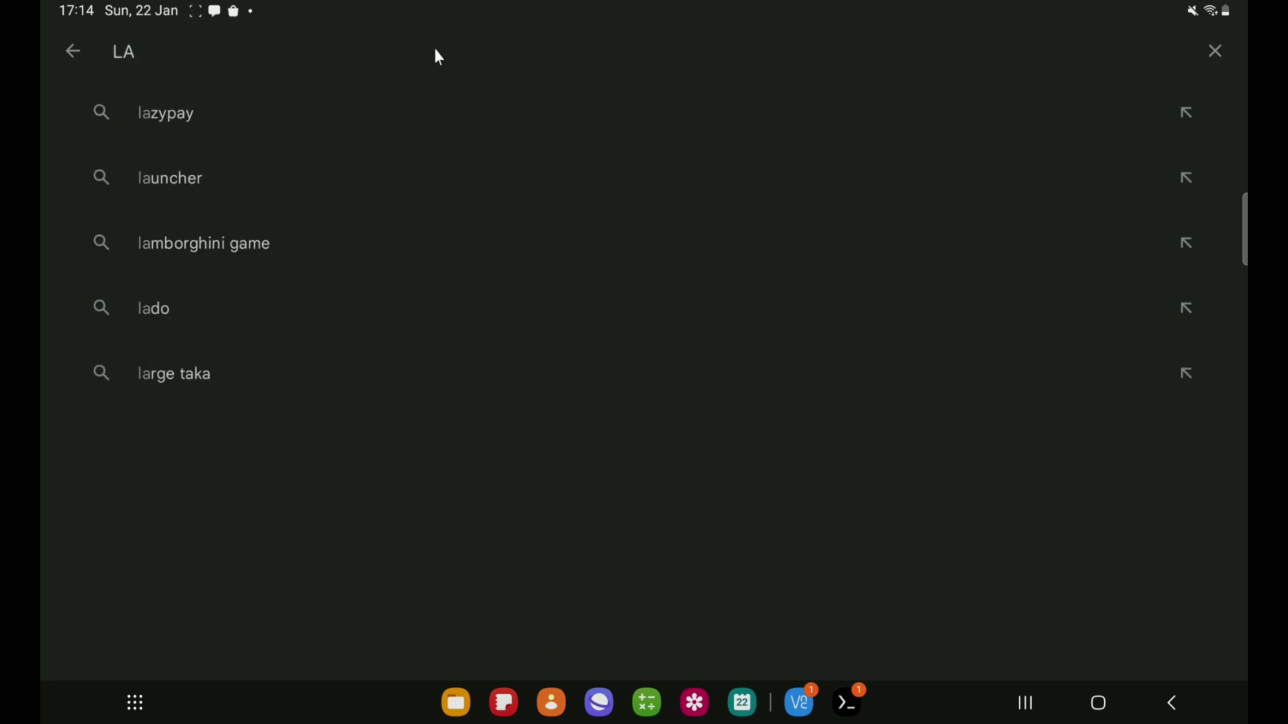
type("DB")
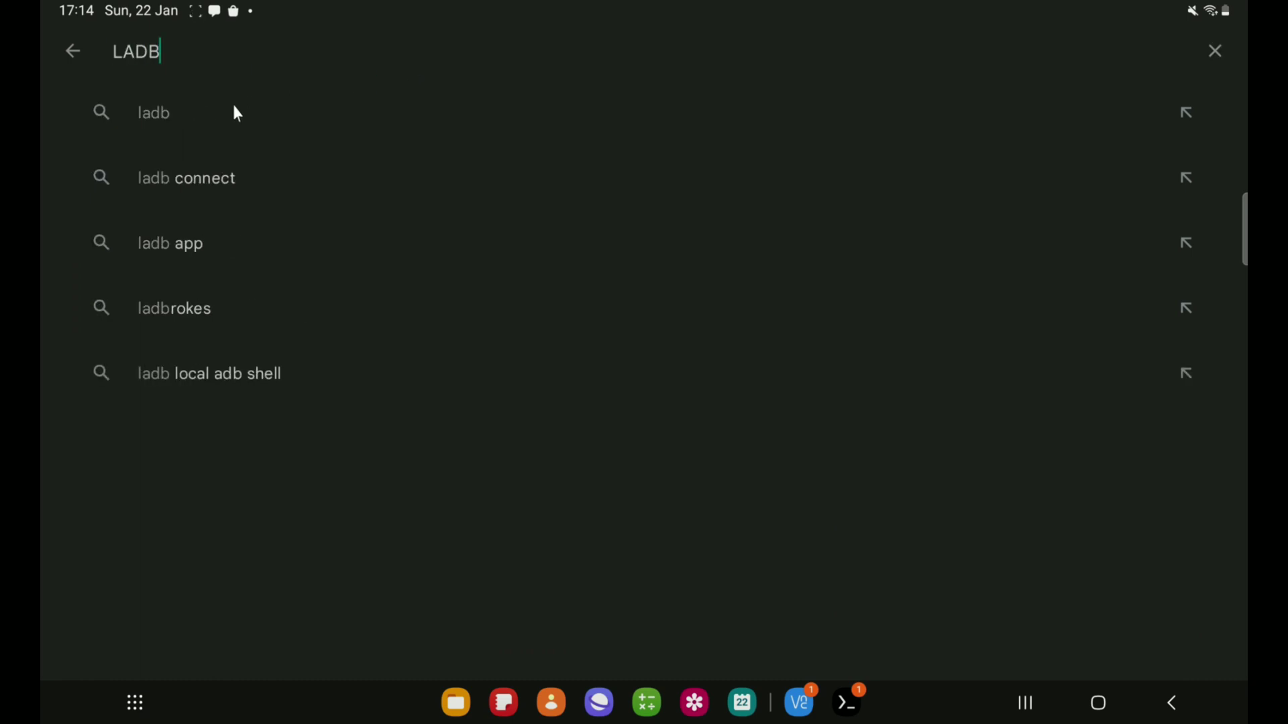
left_click(235, 112)
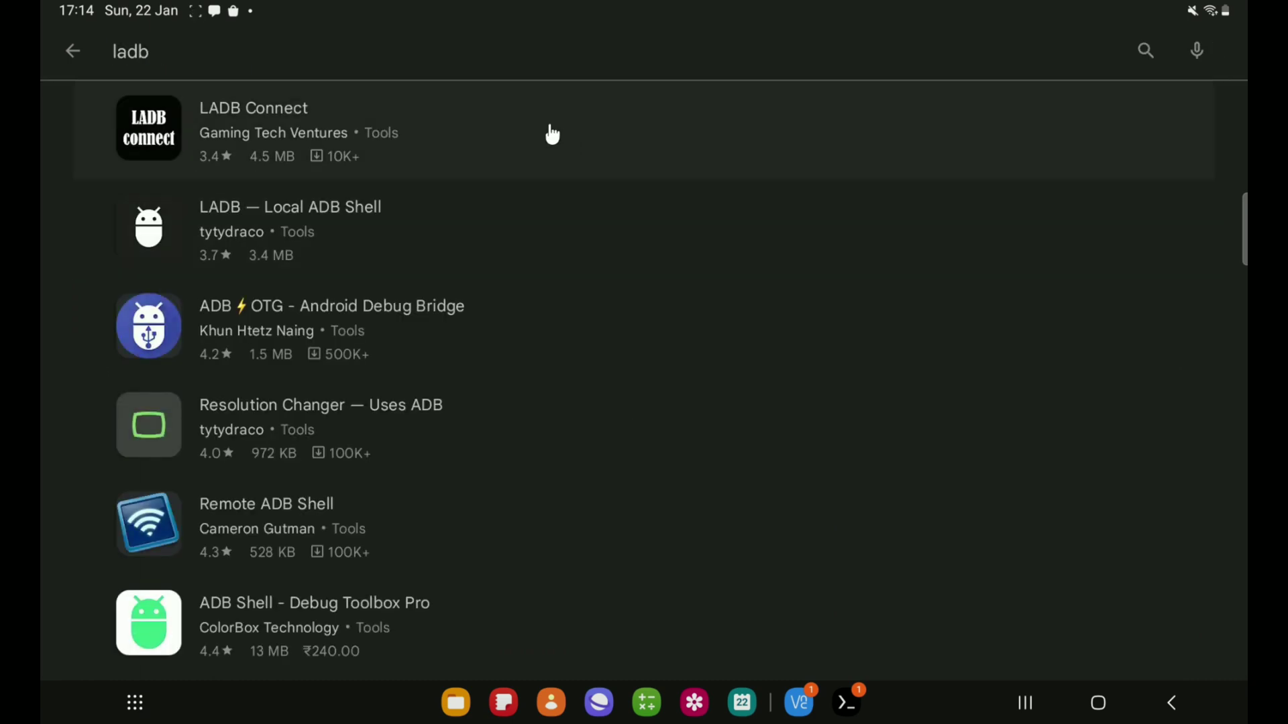
left_click(511, 219)
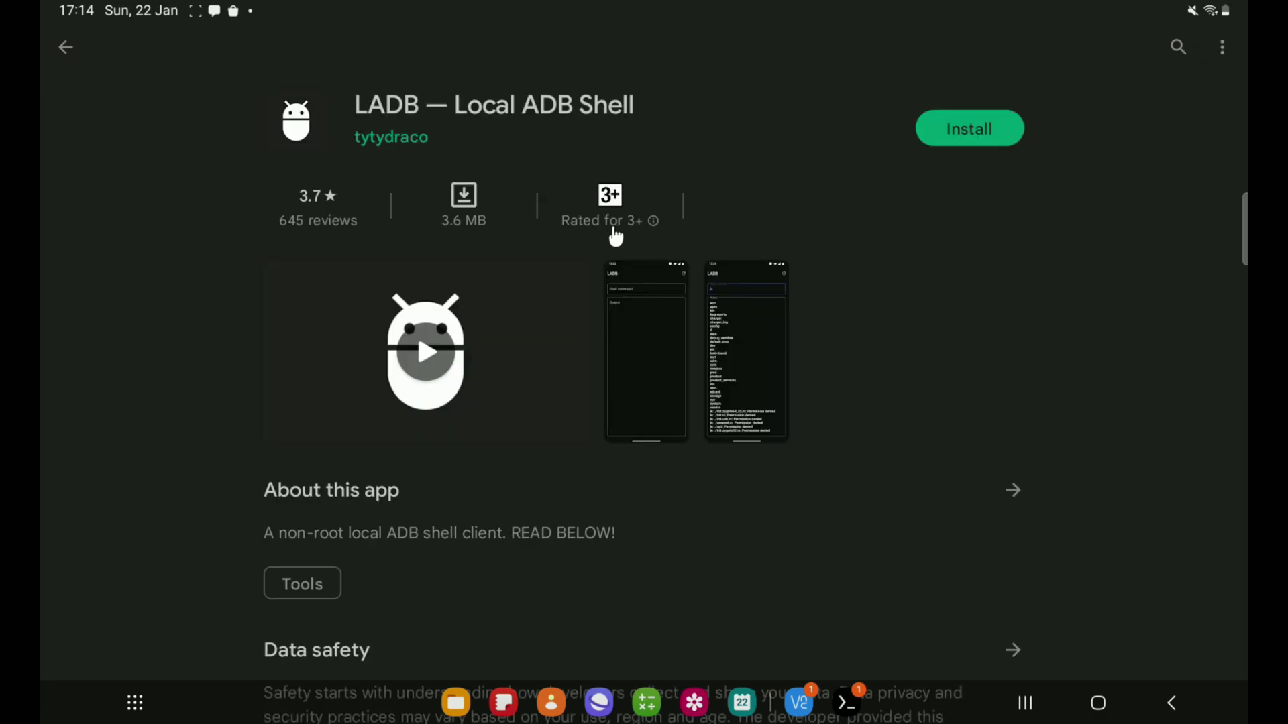
left_click(969, 128)
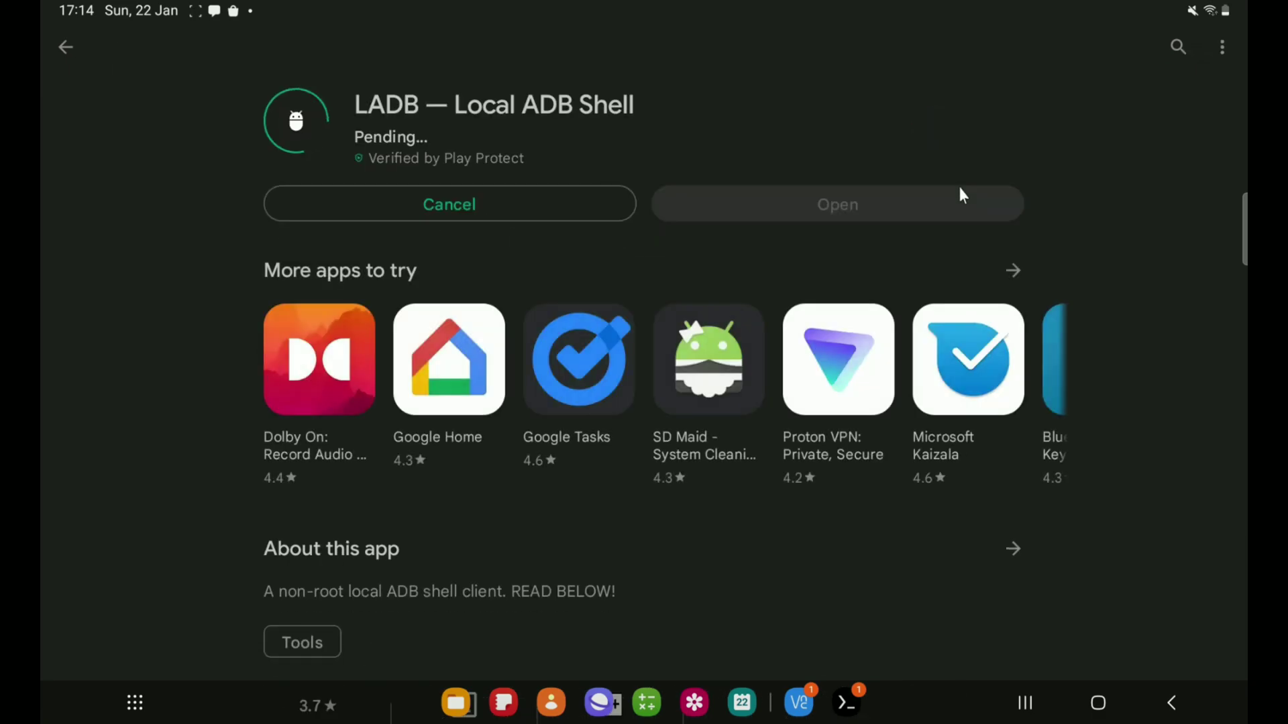
key("Escape")
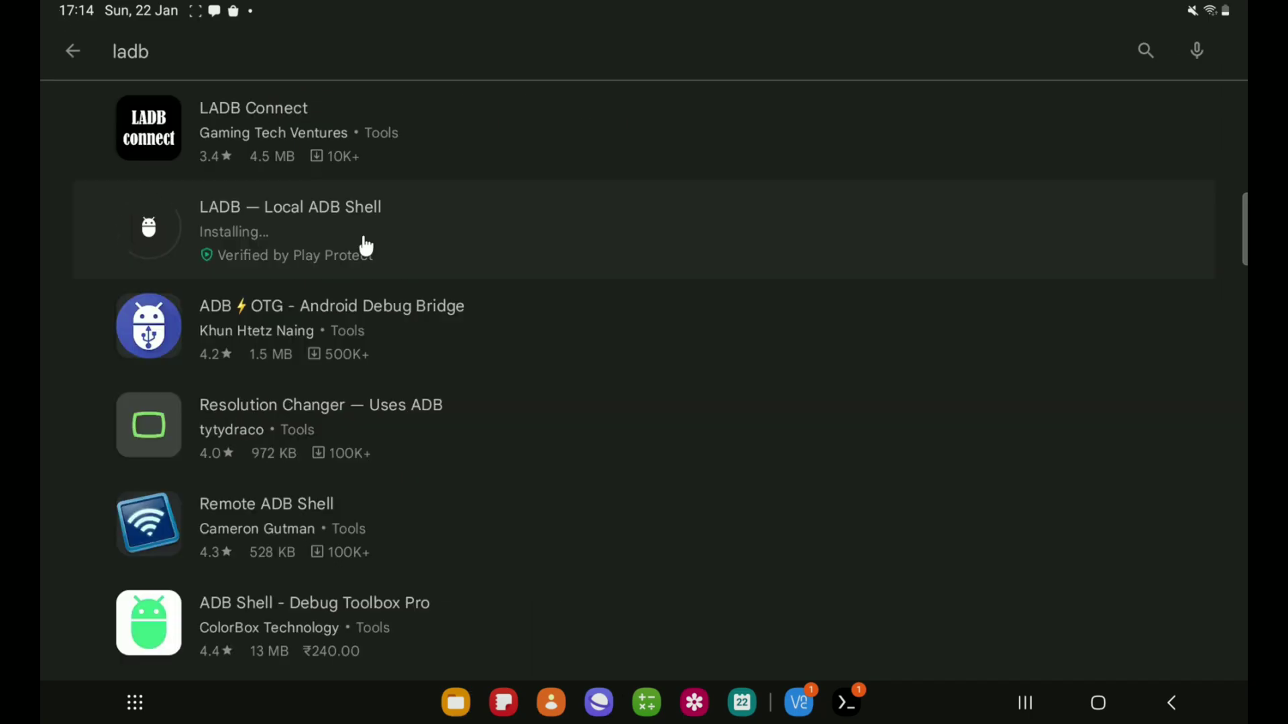
left_click(1097, 704)
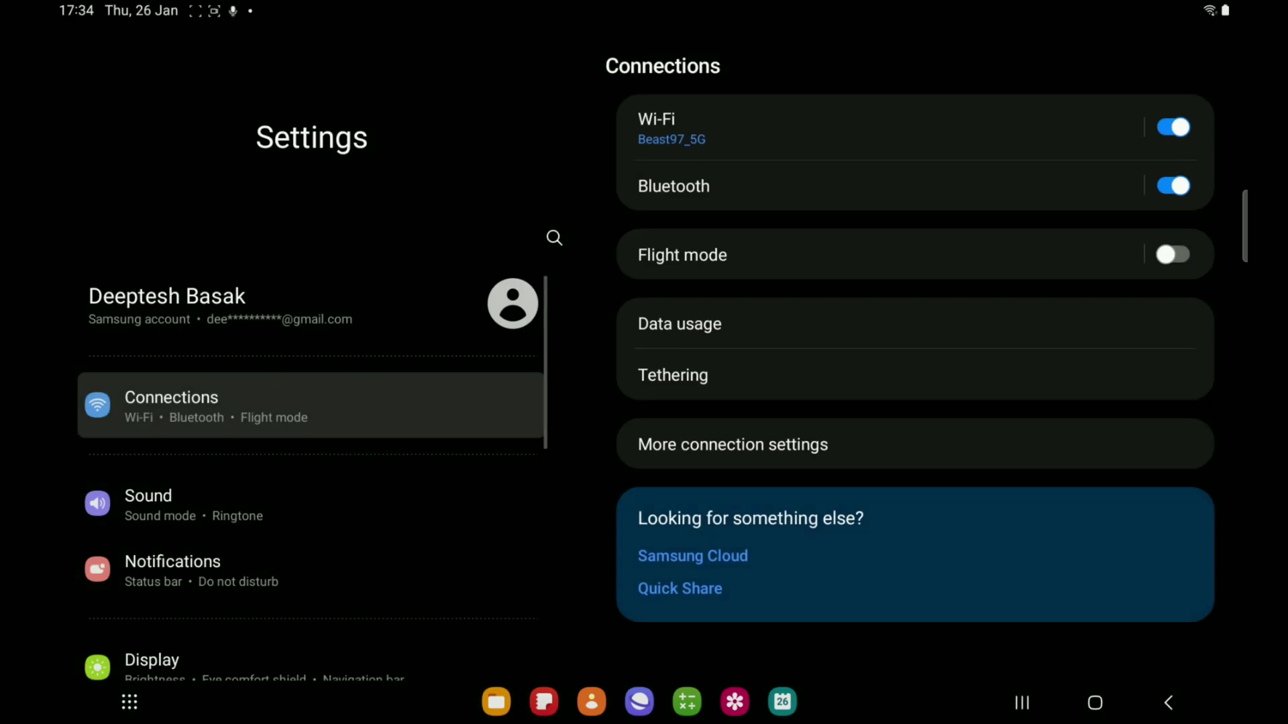
Turn on Wireless debugging in Settings' Developer options
scroll(302, 375, "down", 10)
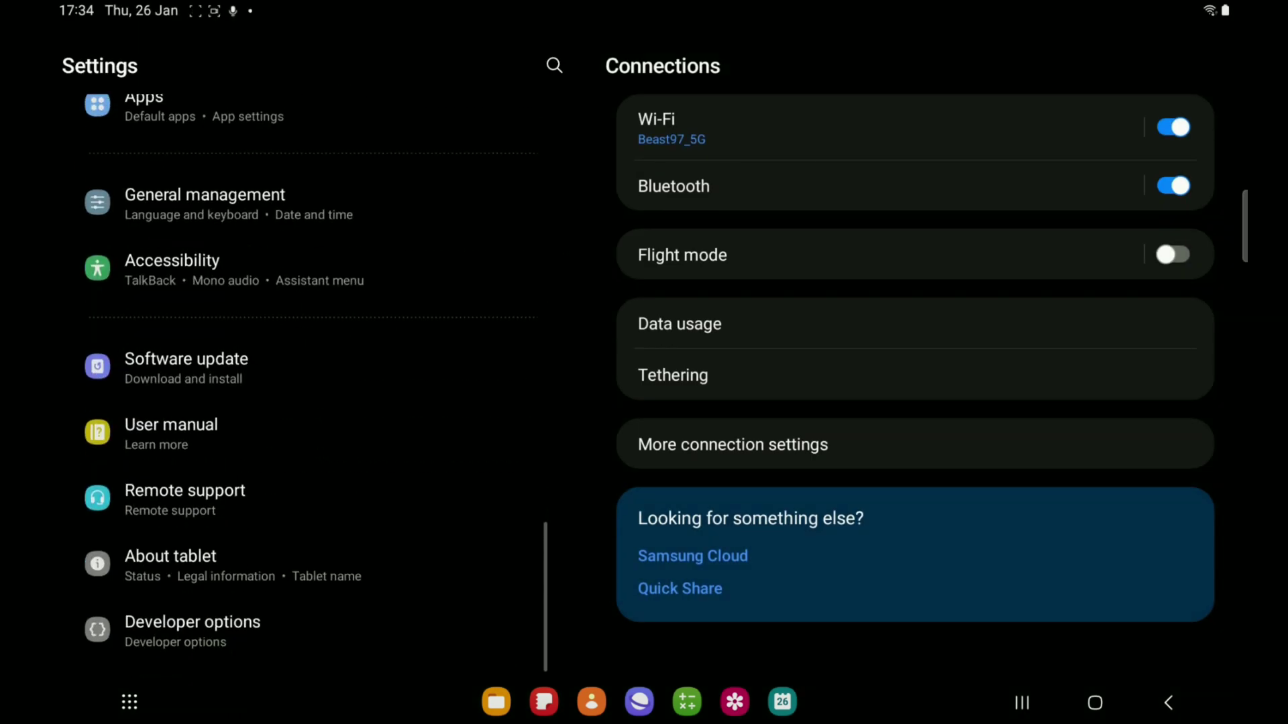
left_click(193, 631)
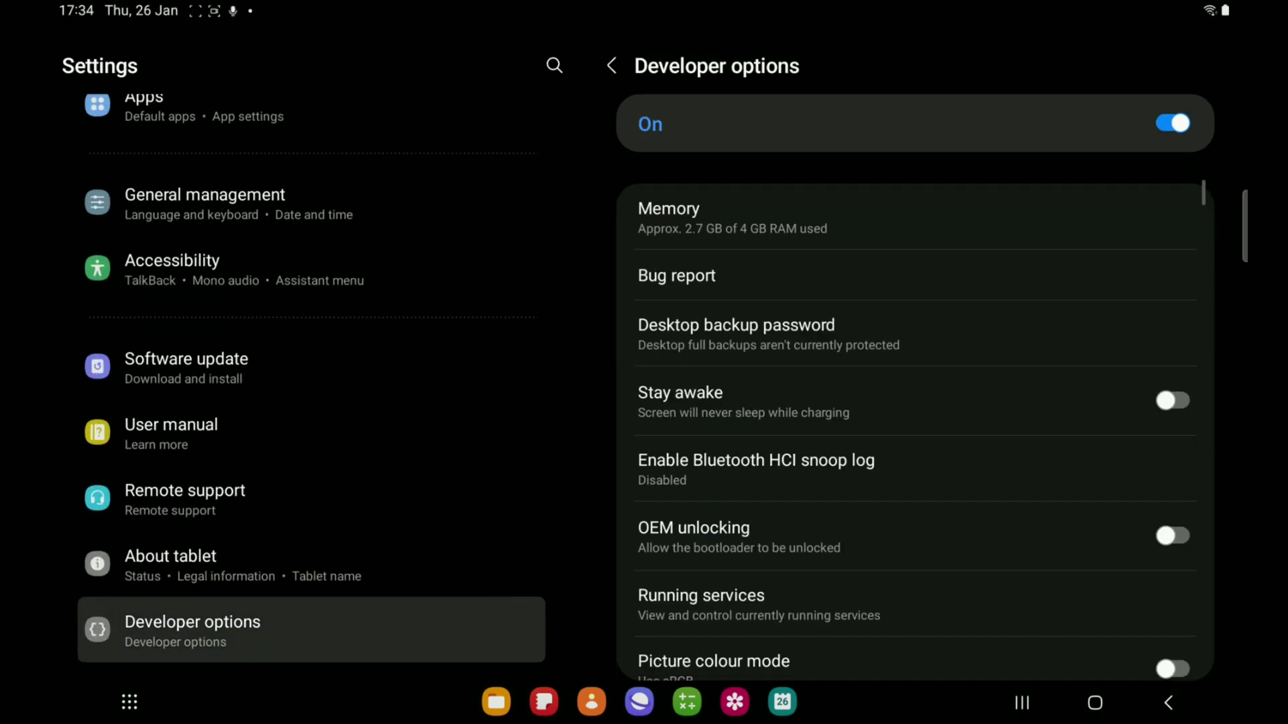
scroll(915, 416, "down", 10)
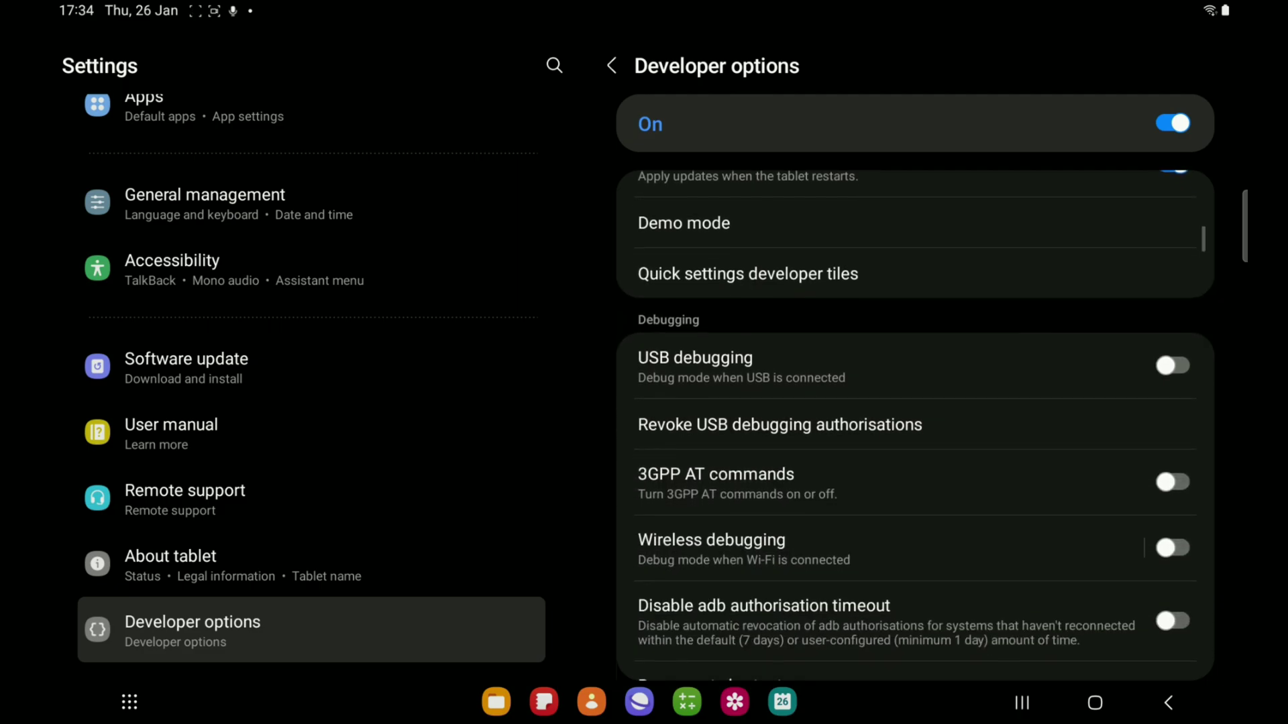
scroll(915, 416, "down", 3)
left_click(1173, 393)
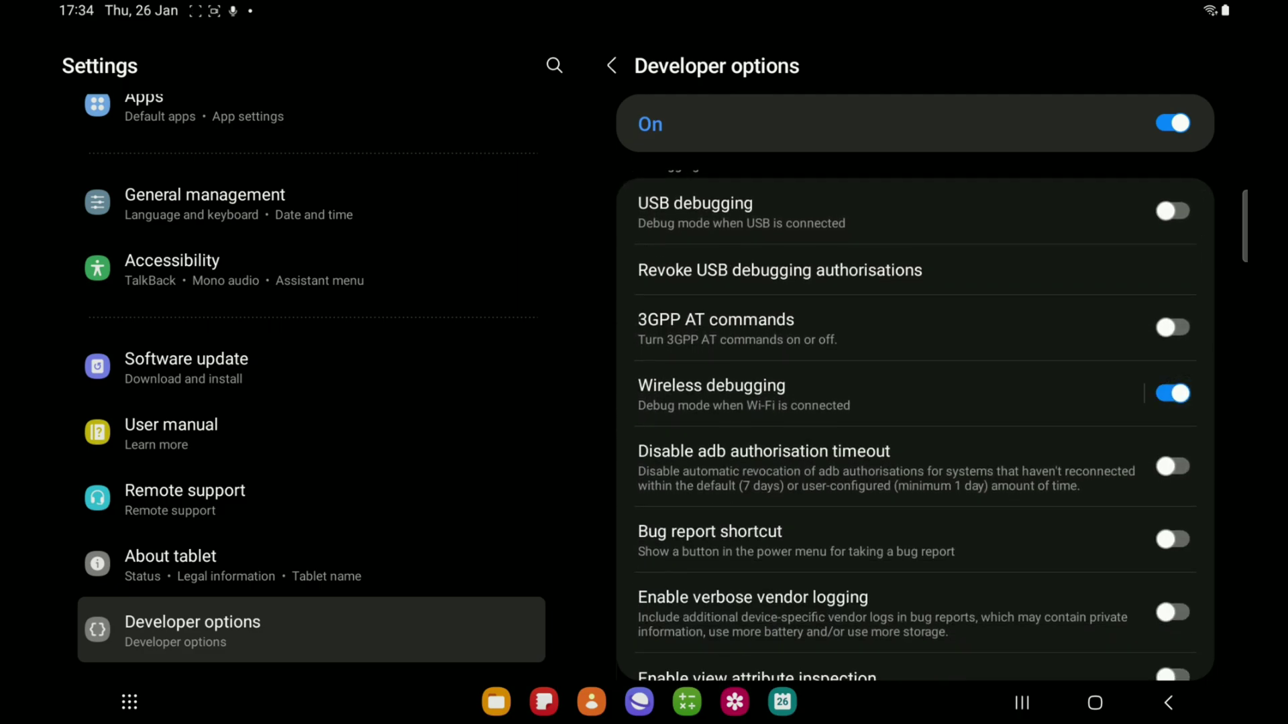
Open LADB from the app drawer in split screen beside Settings
left_click(130, 702)
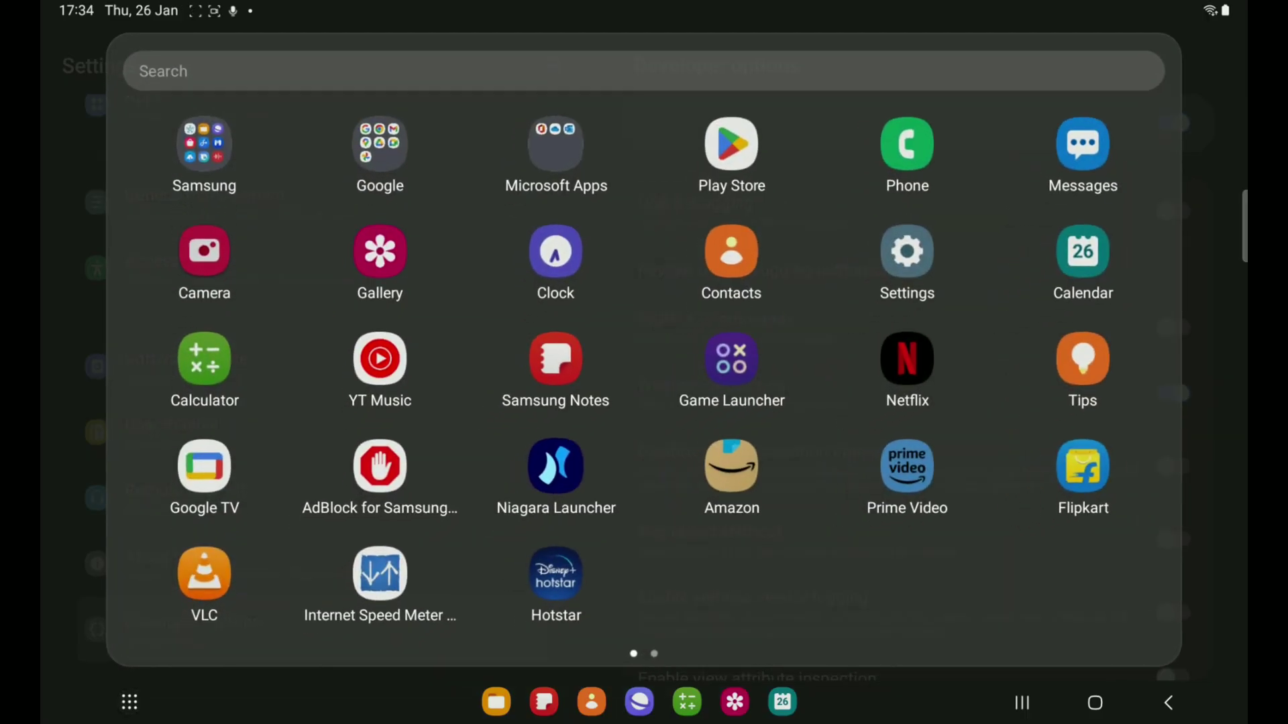
left_click_drag(939, 536, 335, 536)
left_click_drag(1082, 359, 409, 396)
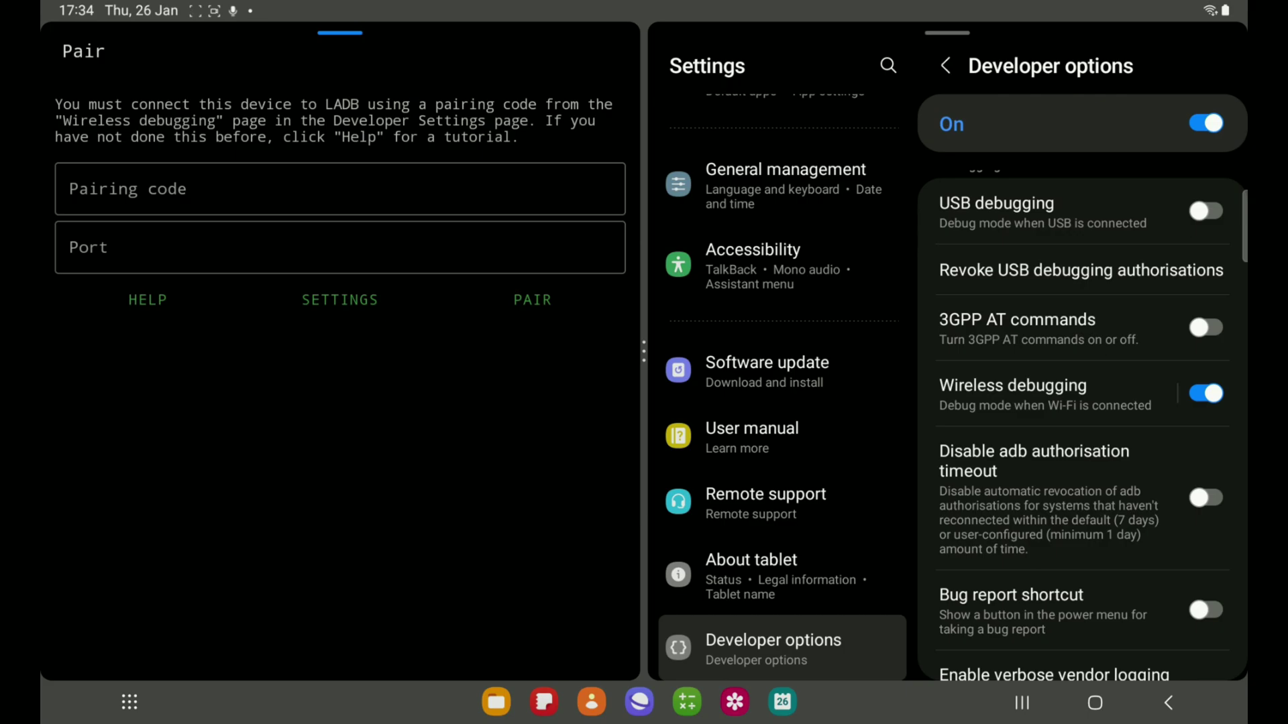
Pair LADB using the wireless-debugging pairing code and port 42015
left_click(1013, 395)
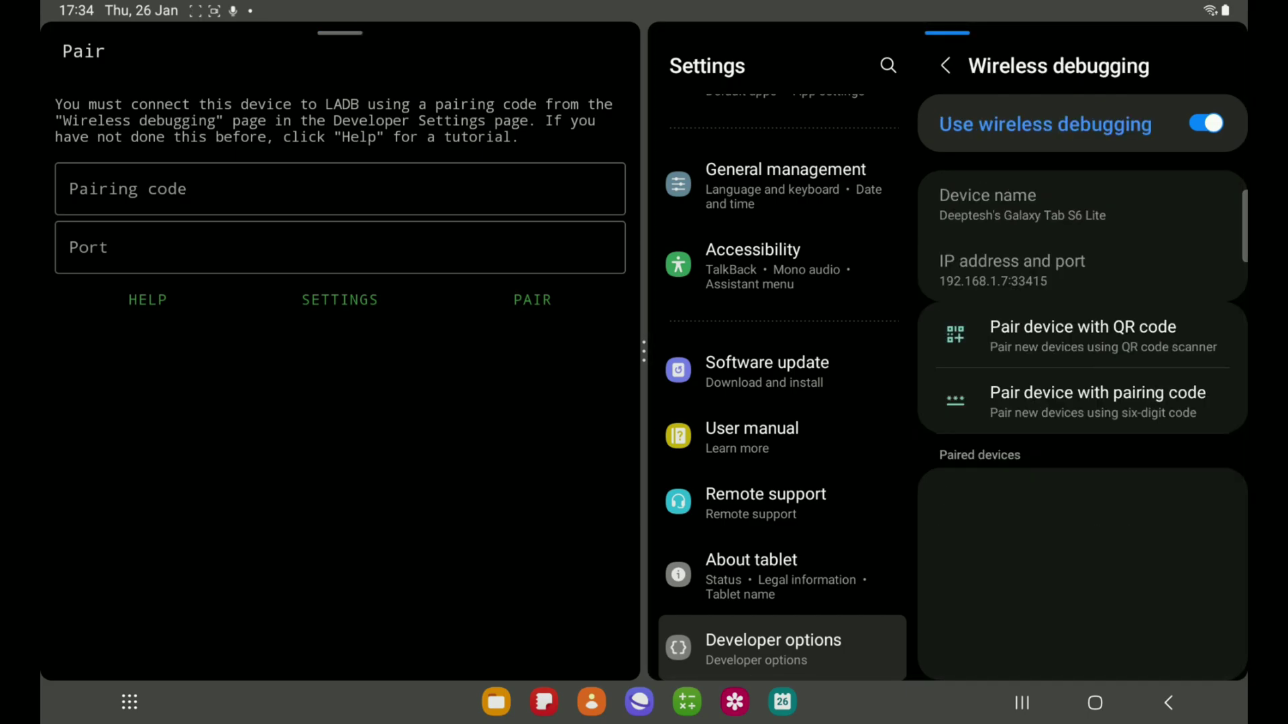
left_click(1097, 401)
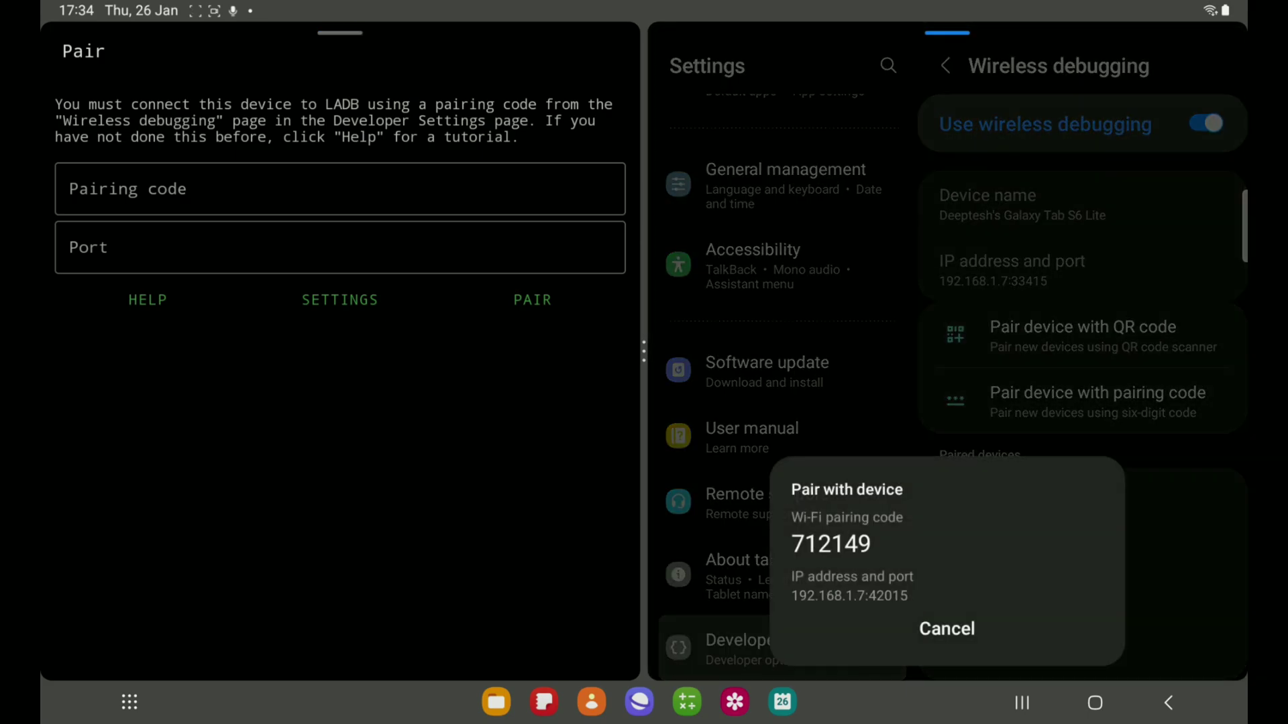
left_click(340, 189)
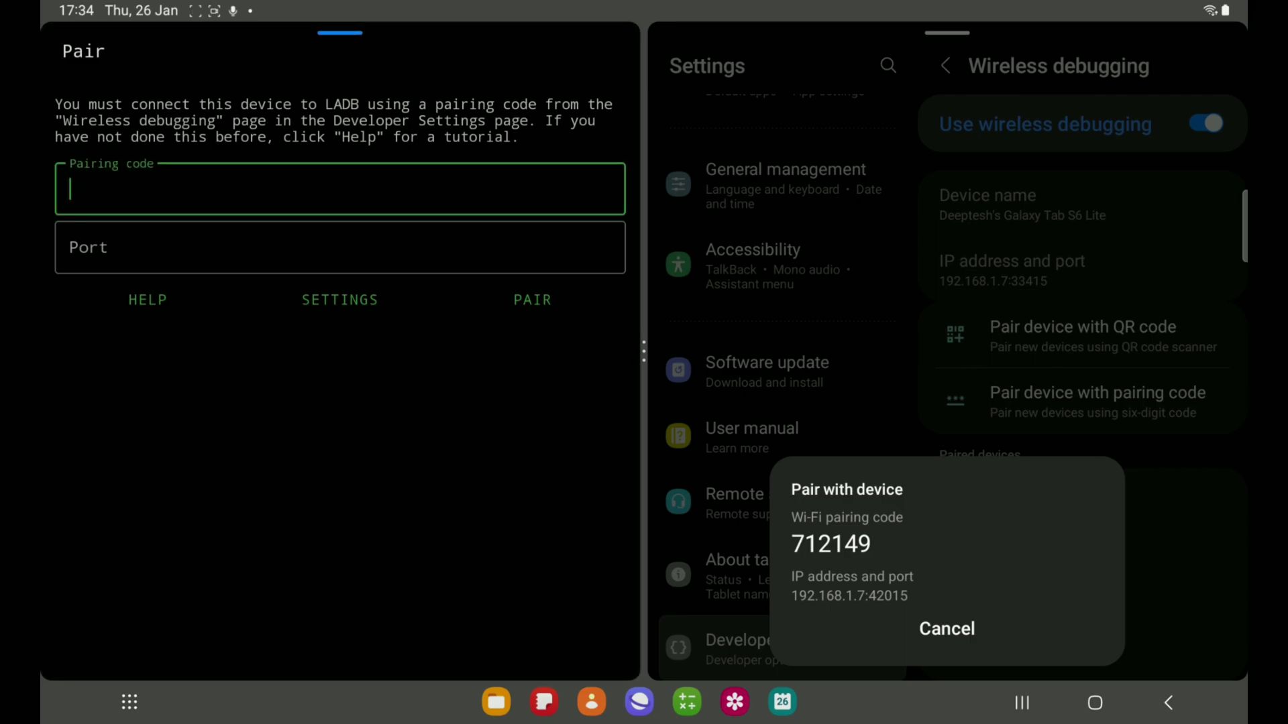
type("712")
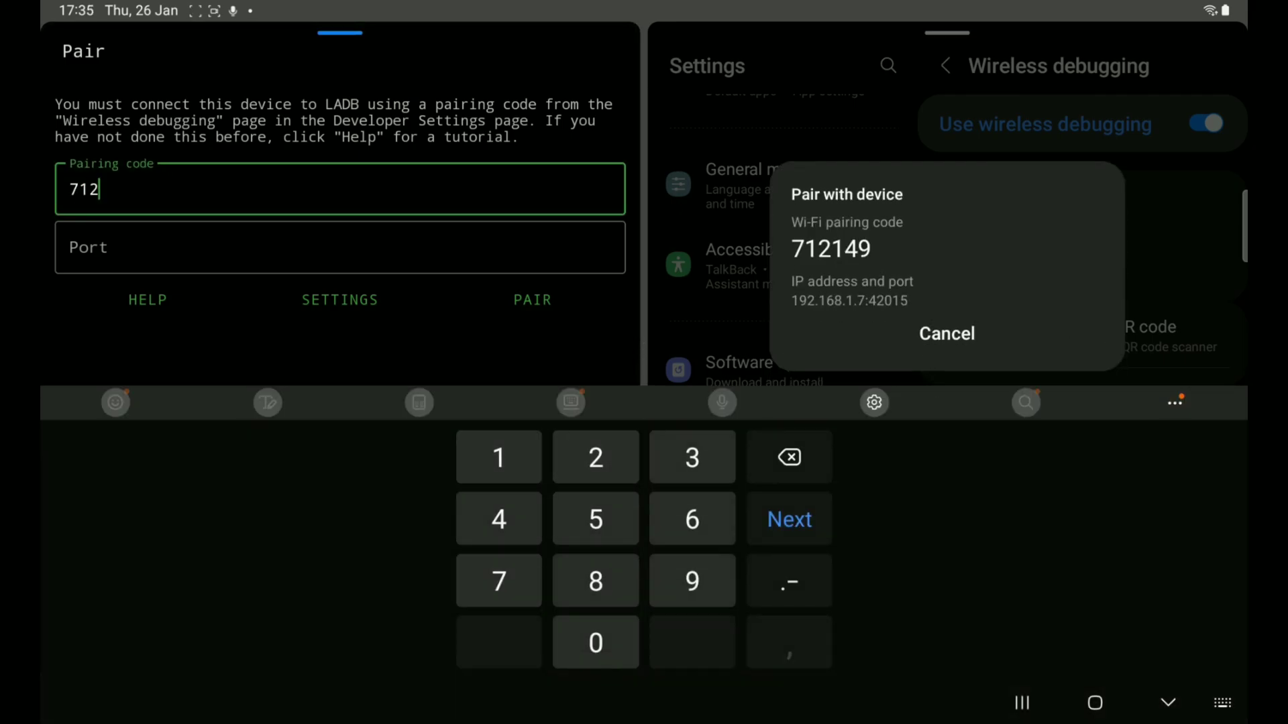
type("149")
left_click(340, 247)
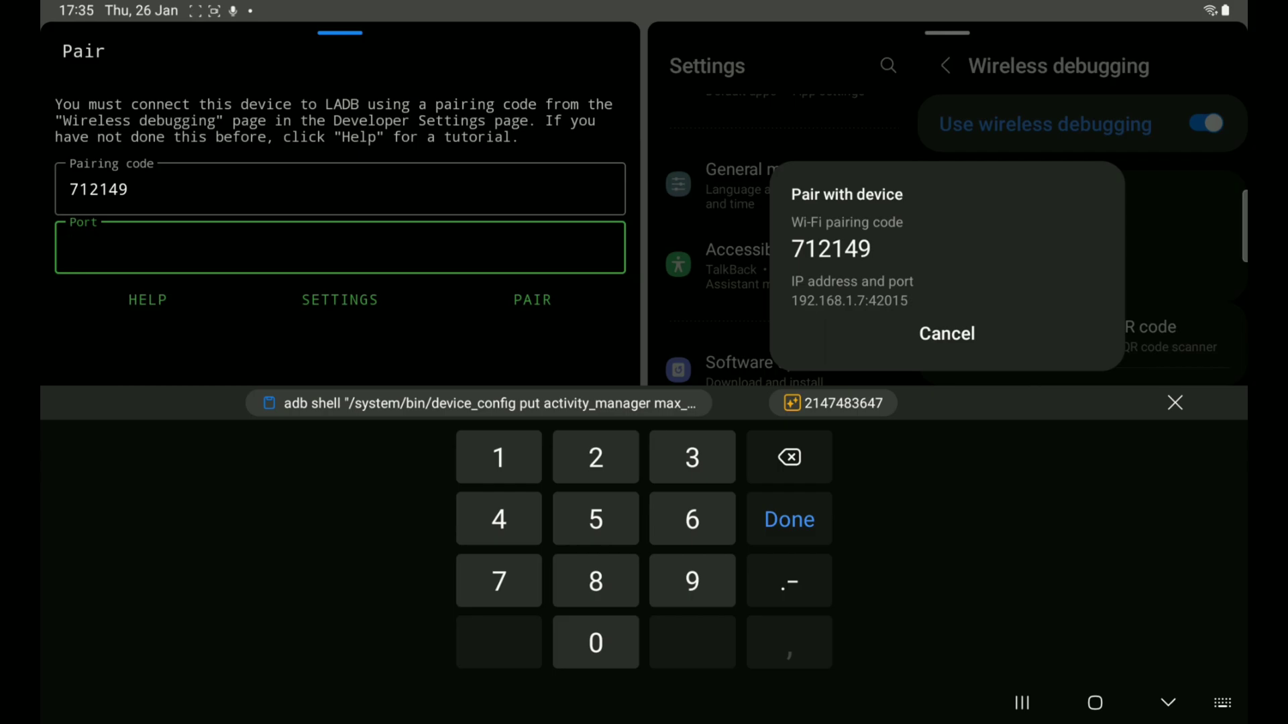
type("42015")
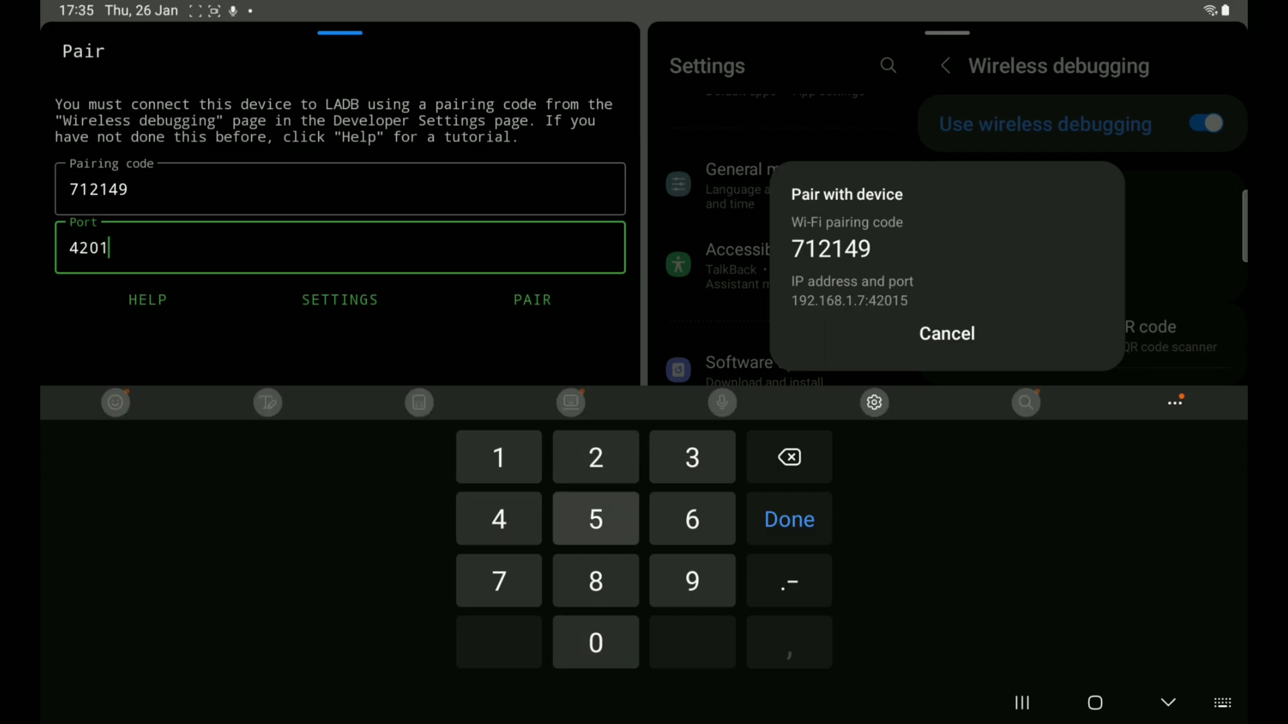
left_click(1167, 702)
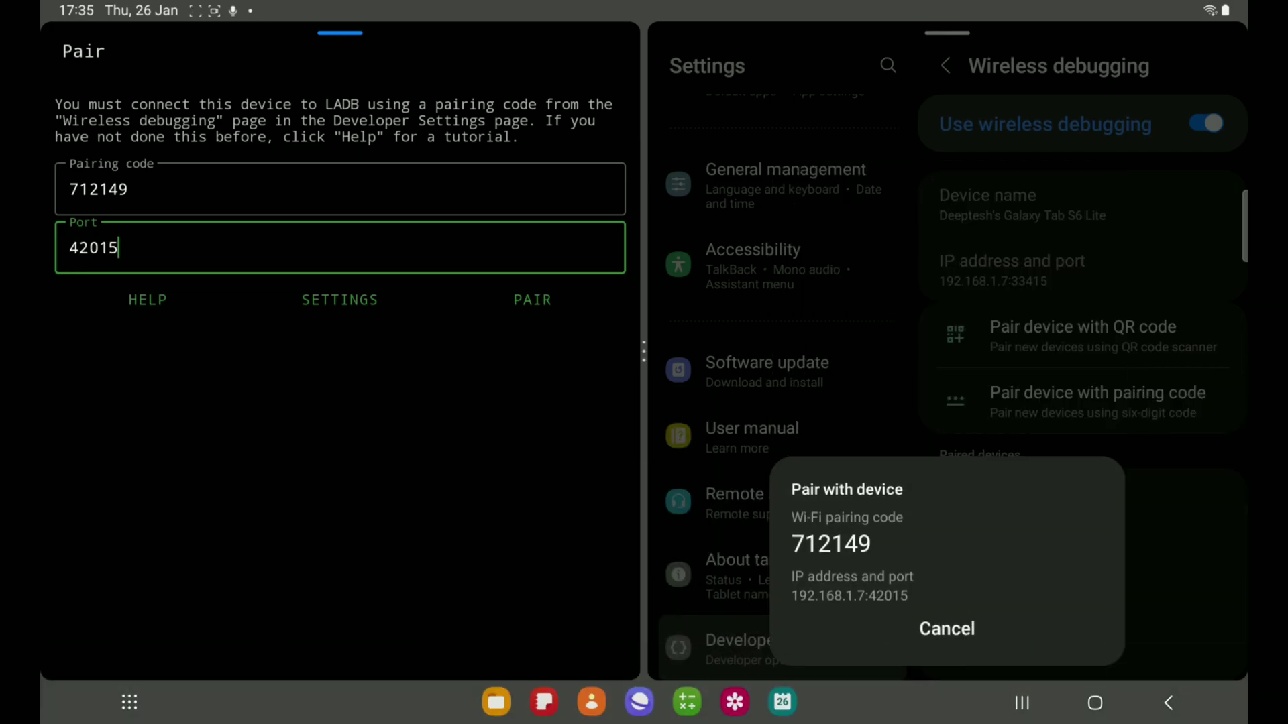
left_click(532, 300)
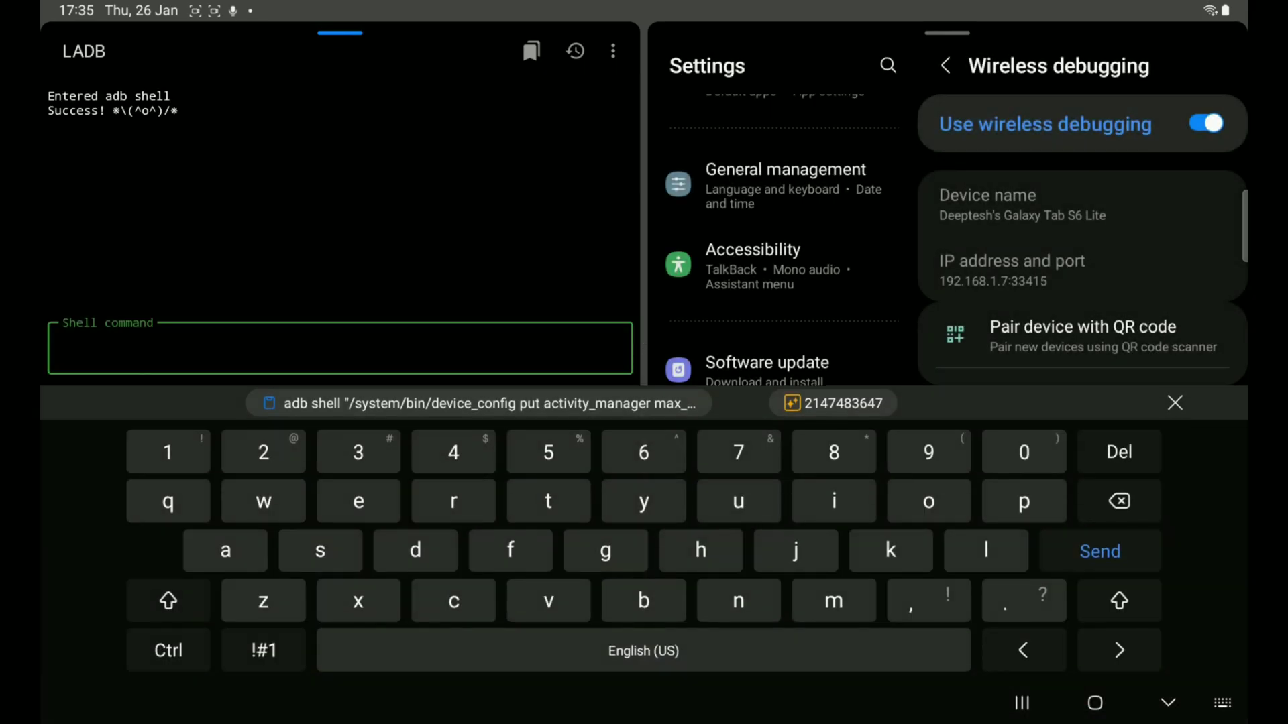
With LADB full screen, run the pasted settings put global phantom_procs false command
key("Escape")
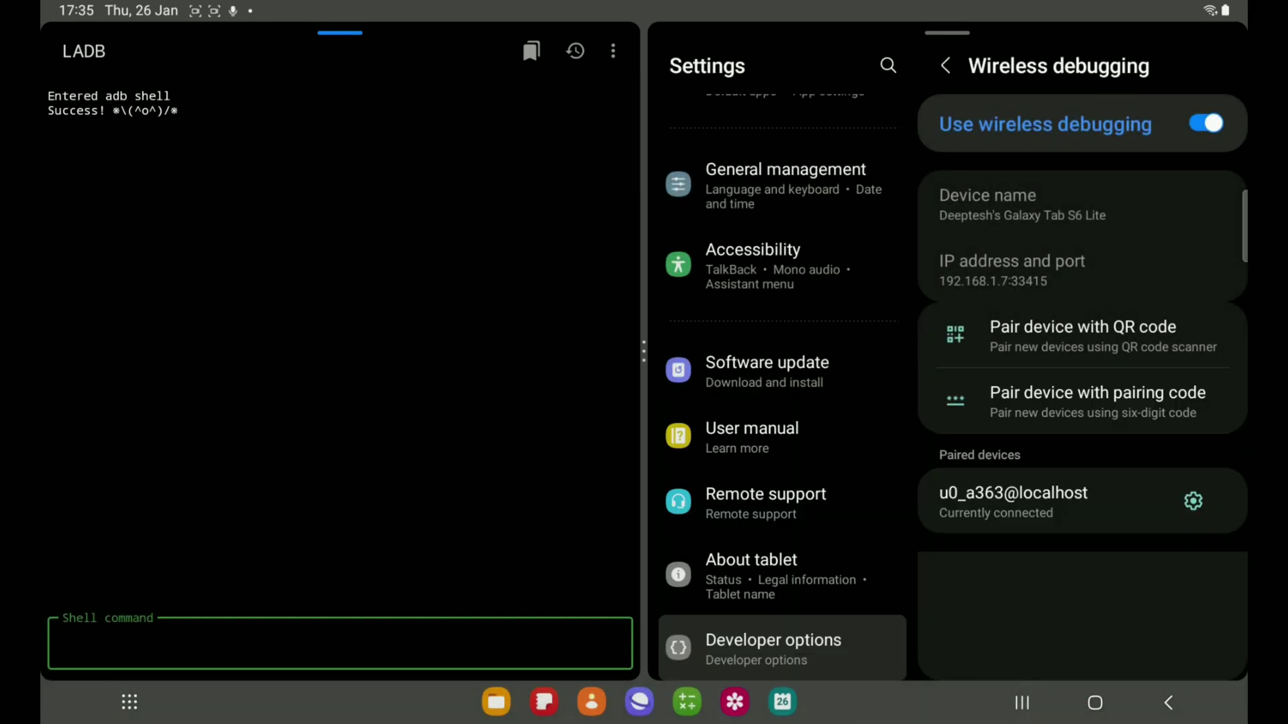
left_click_drag(643, 350, 1241, 350)
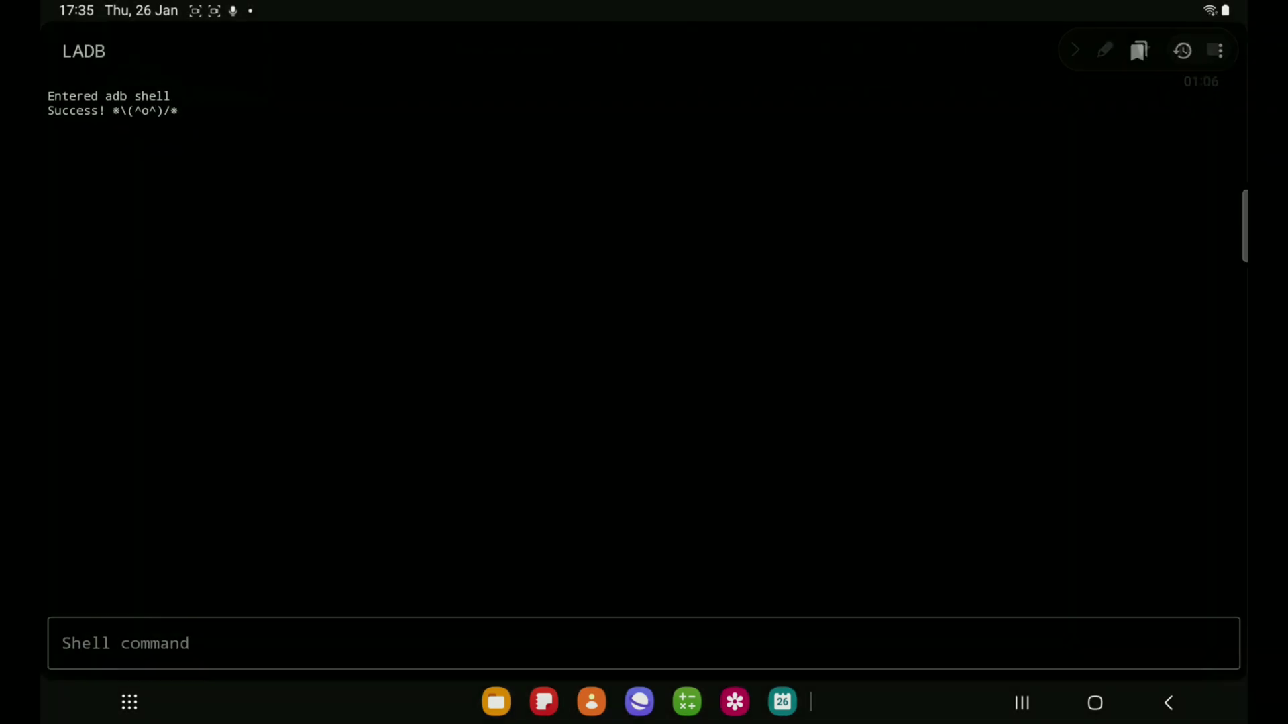
left_click(644, 643)
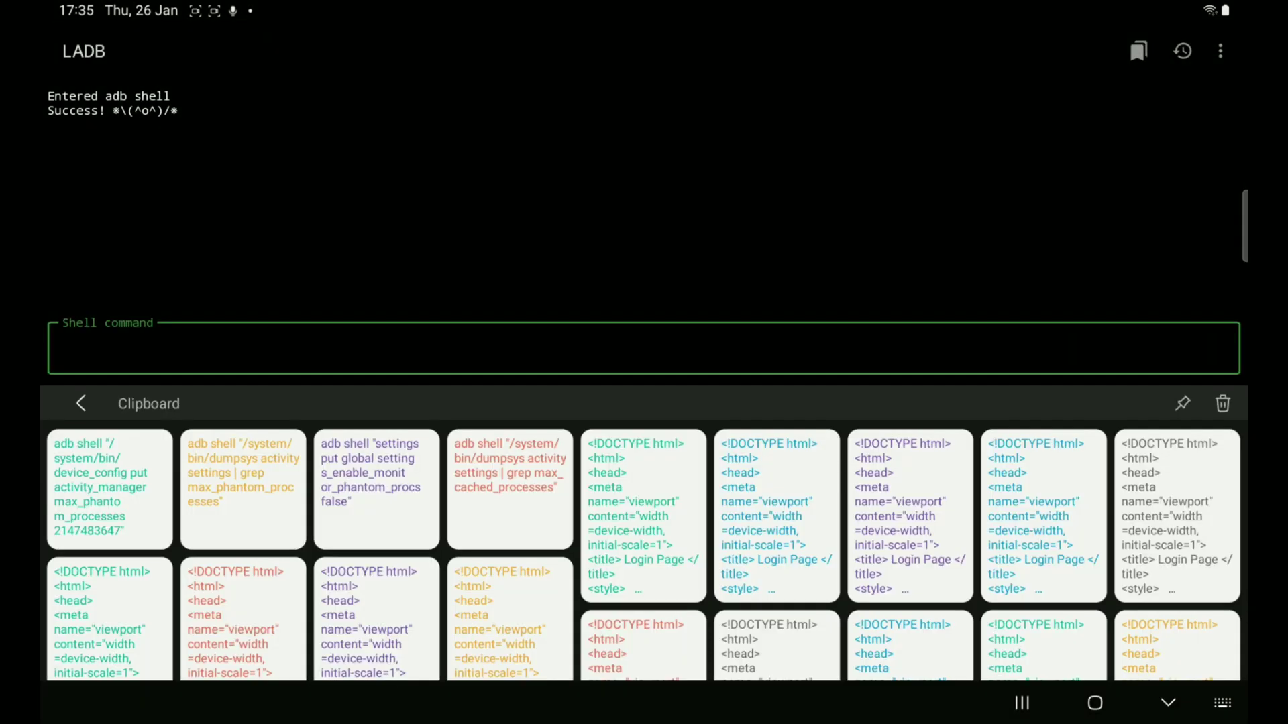
left_click(376, 476)
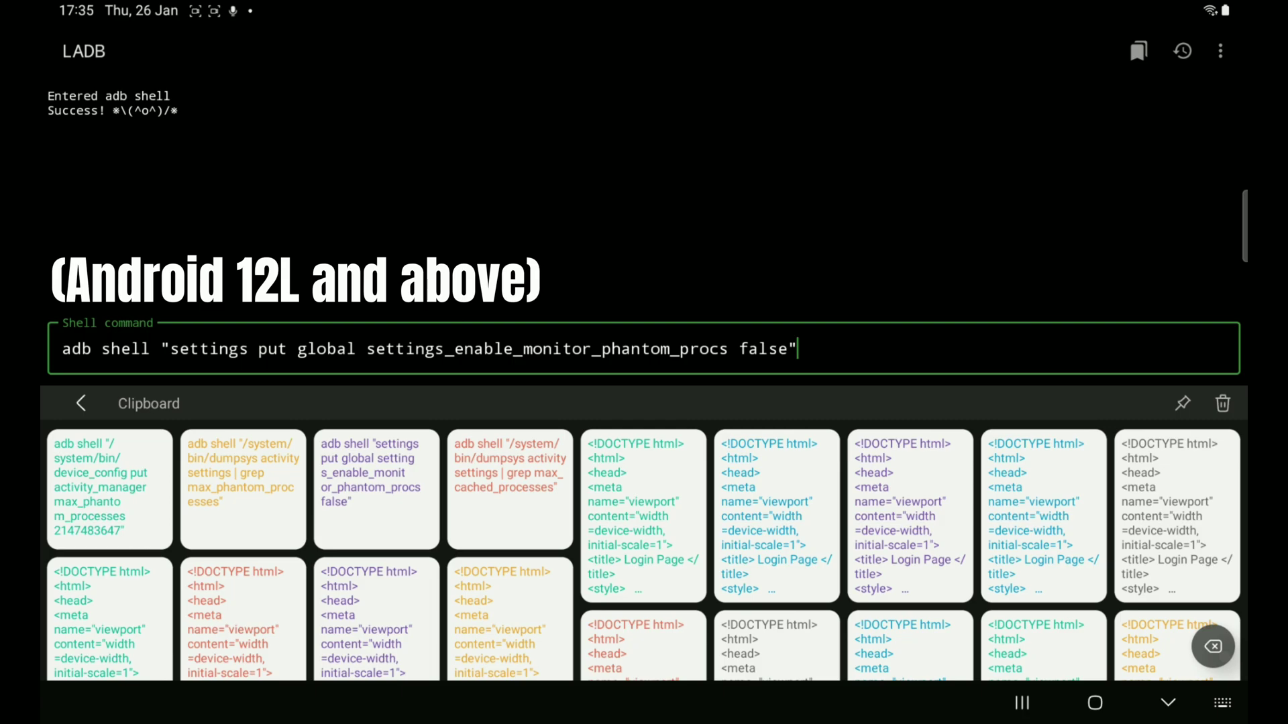
left_click(797, 349)
left_click(81, 403)
left_click(1100, 552)
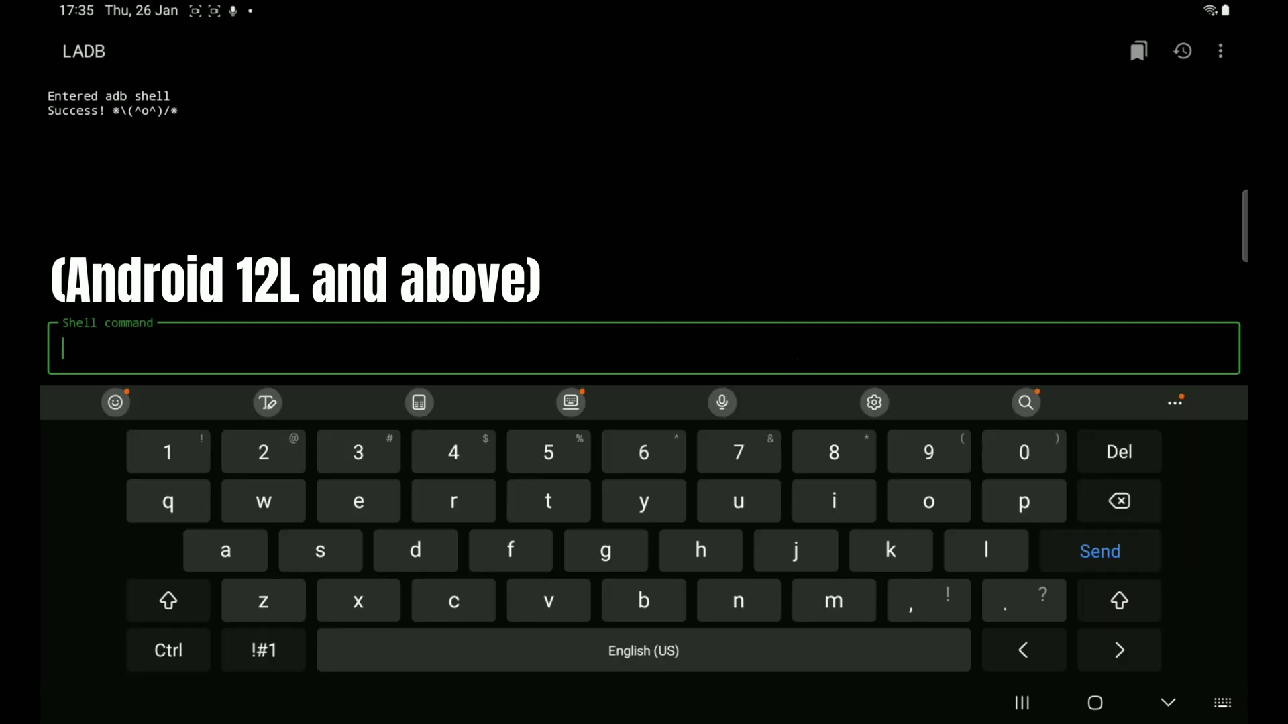
Run the pasted dumpsys check, which reports max_phantom_processes=32
left_click(419, 402)
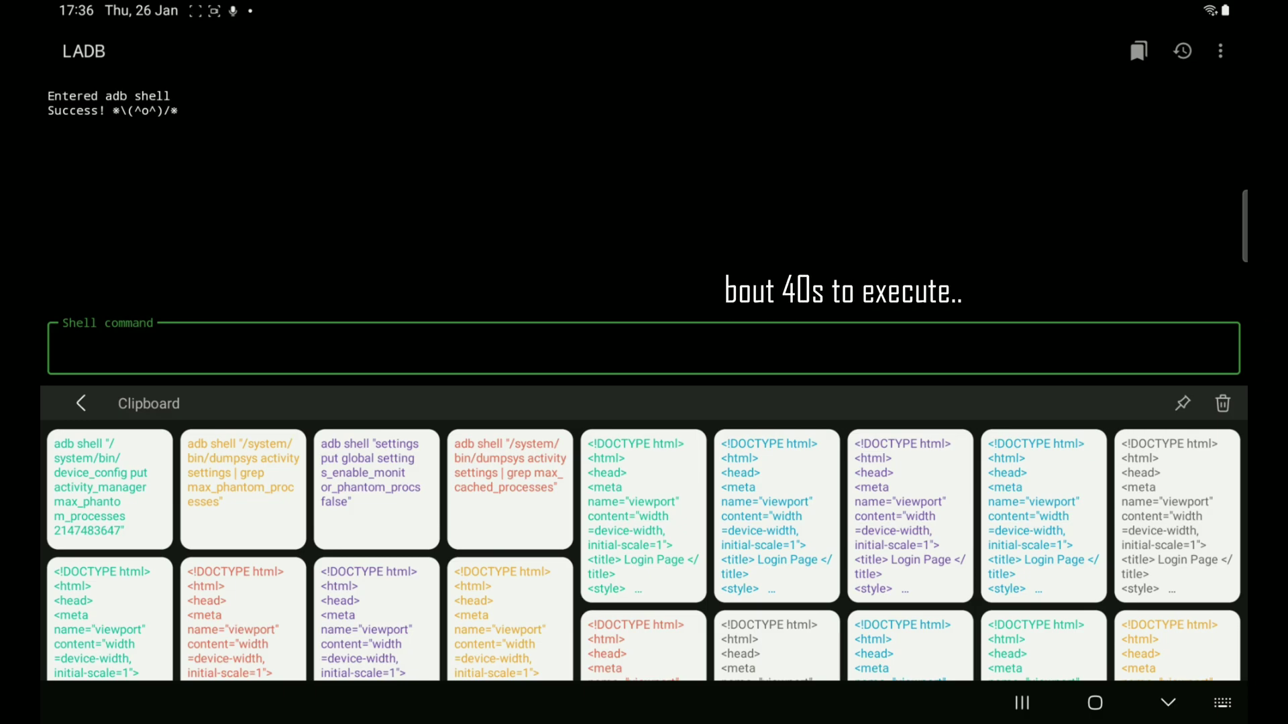
left_click(243, 473)
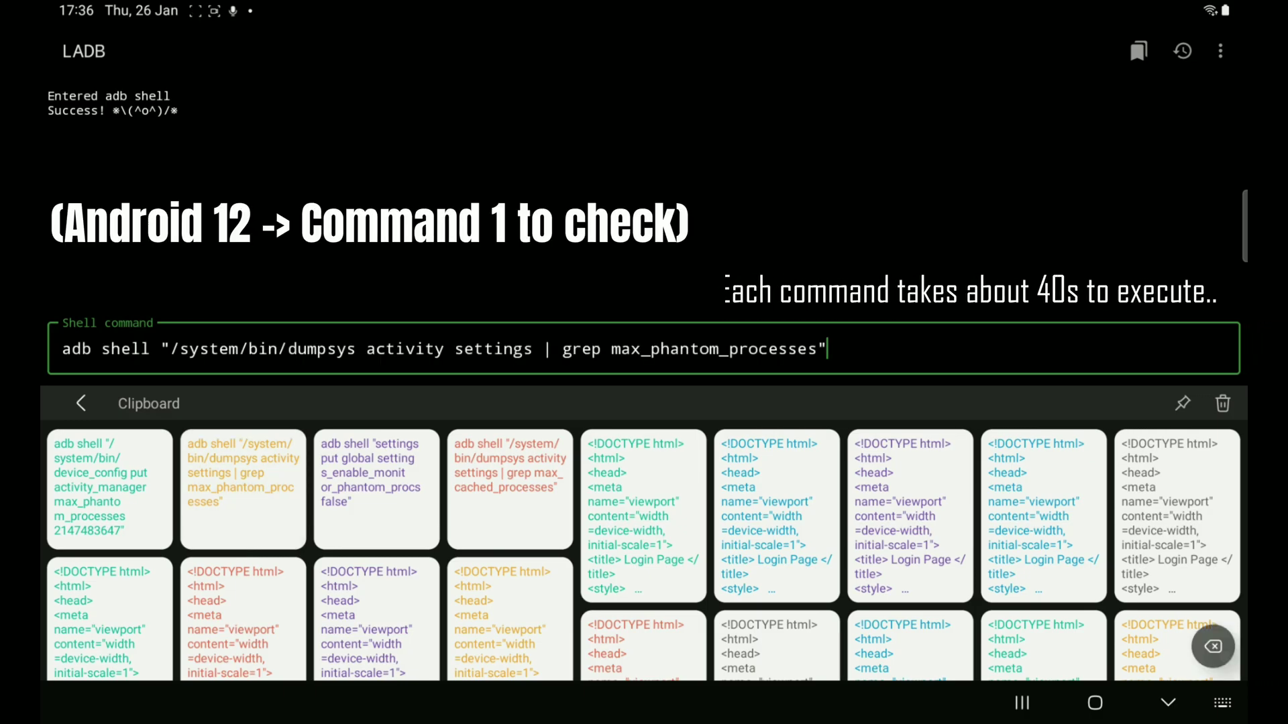
left_click(81, 404)
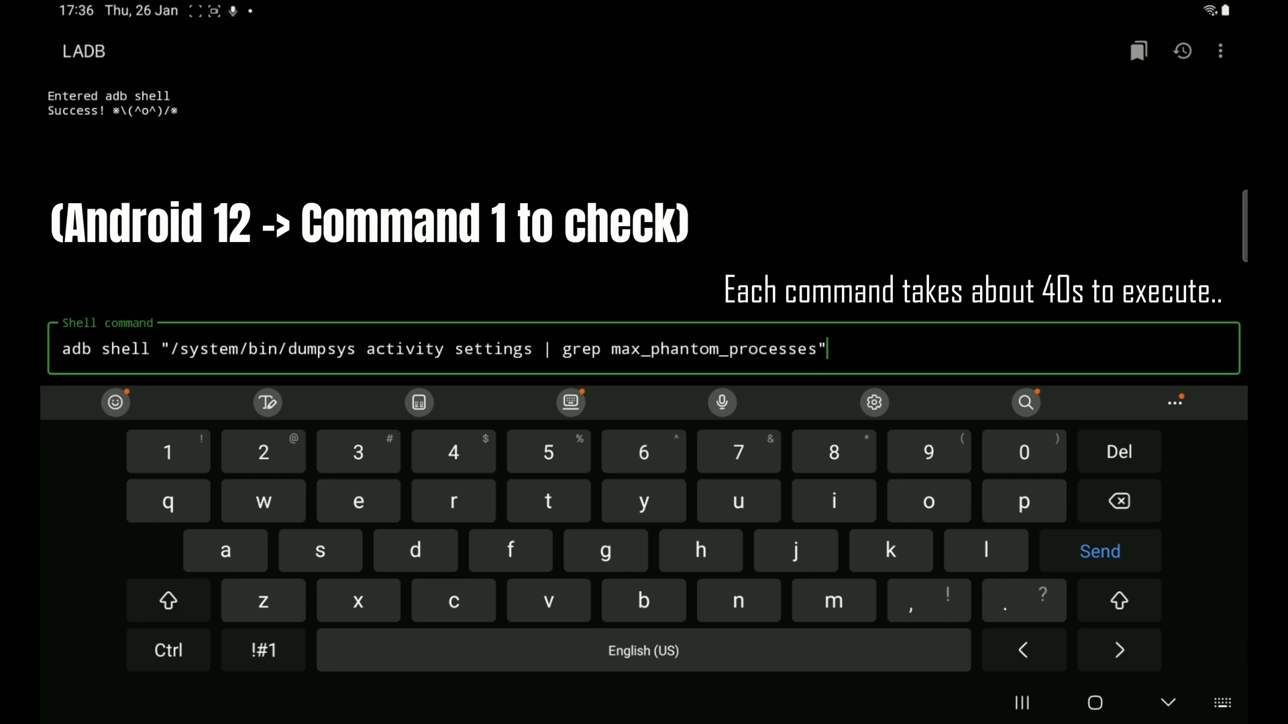
left_click(1100, 551)
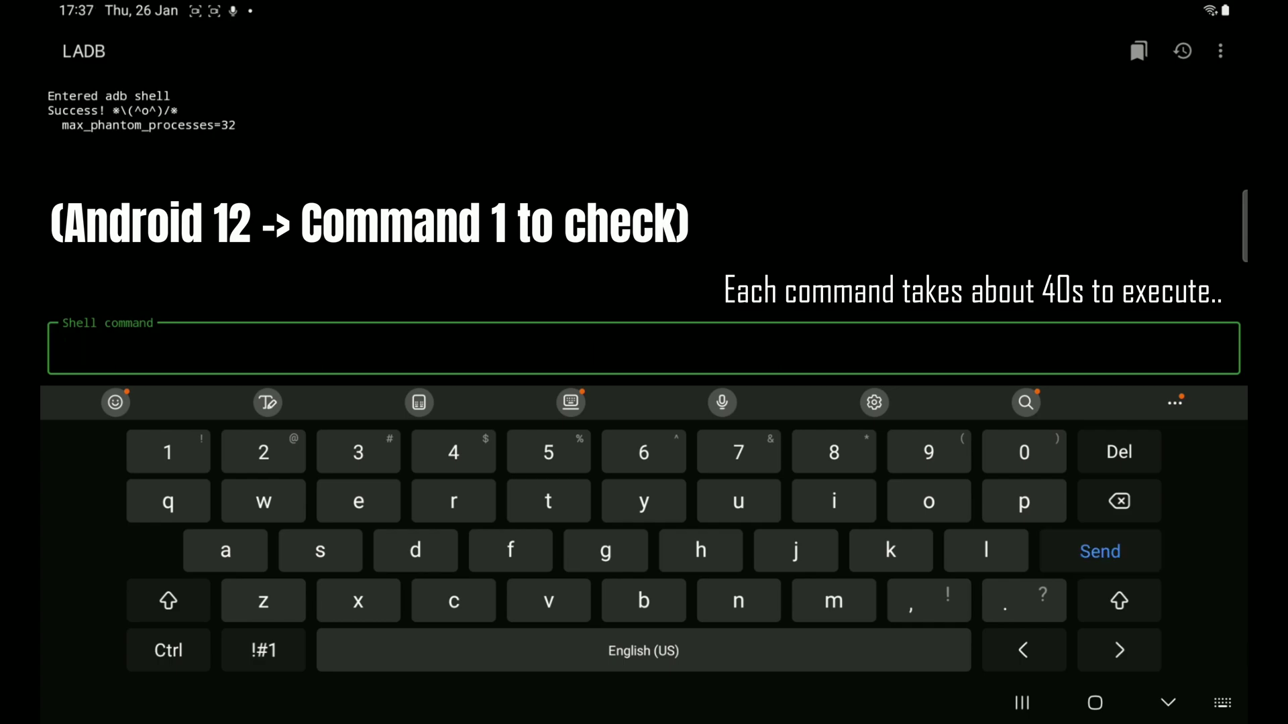
left_click(419, 402)
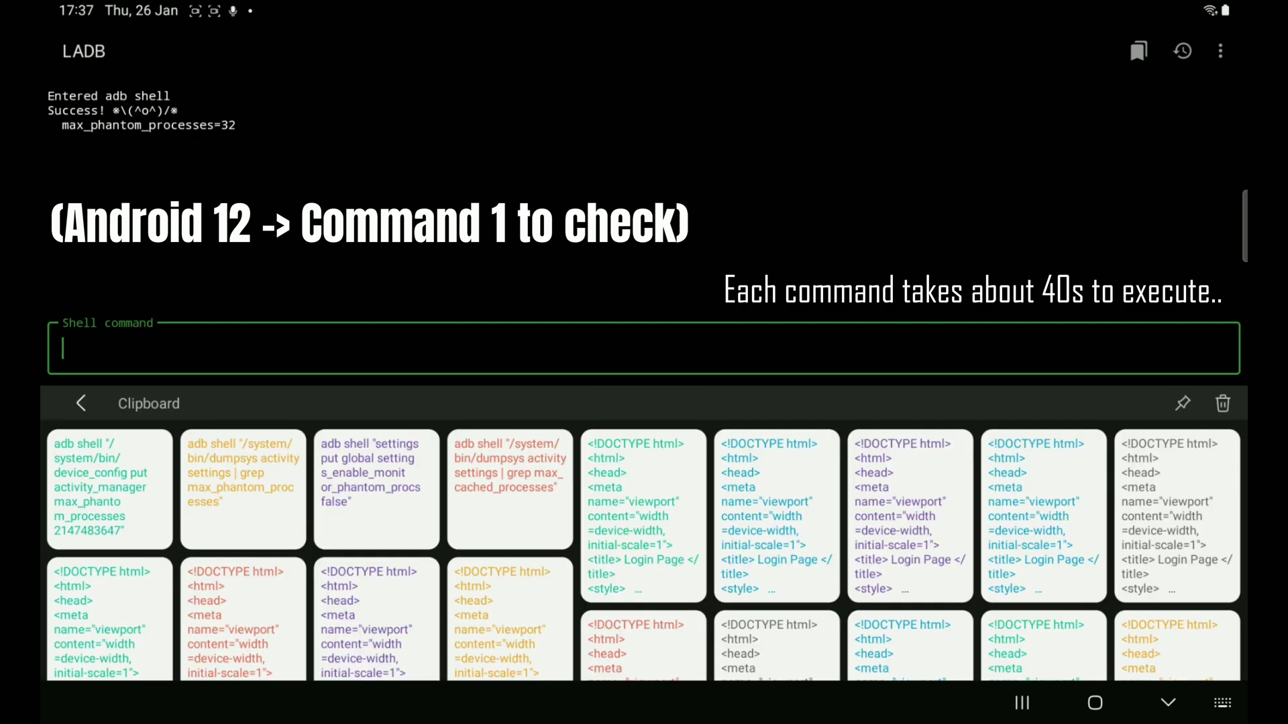
left_click(109, 486)
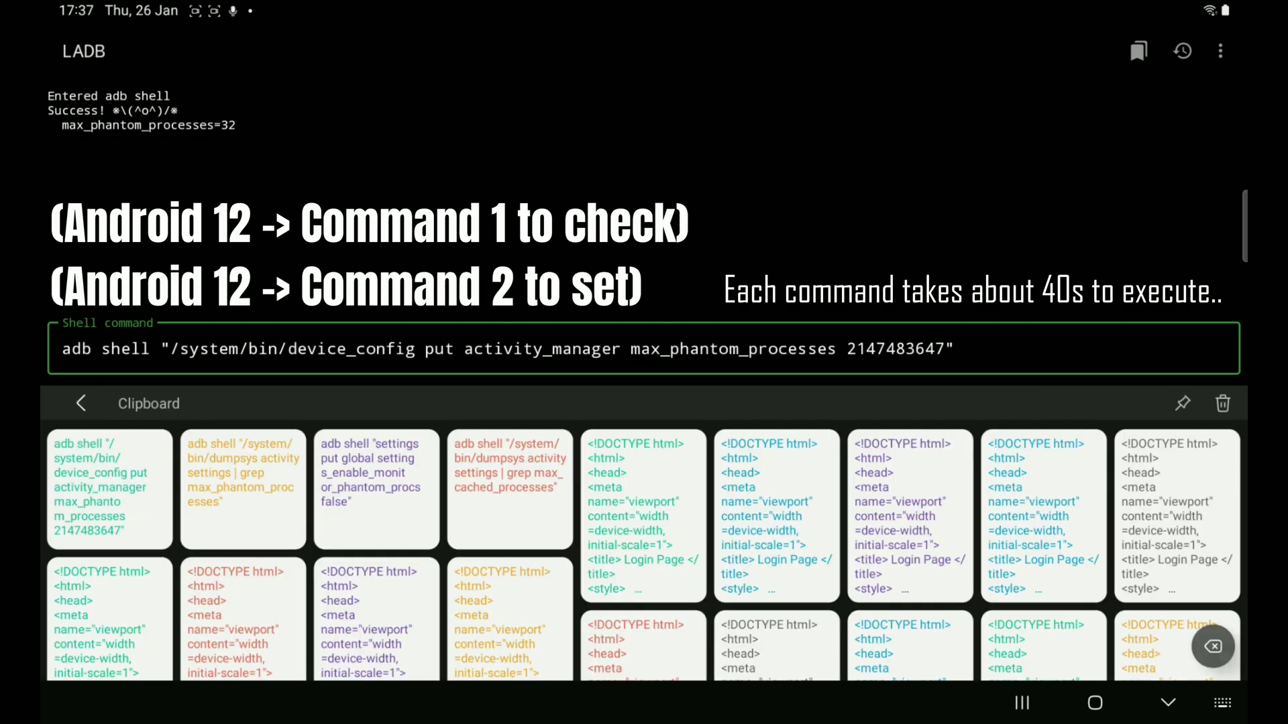
left_click(954, 349)
left_click(80, 403)
left_click(1099, 550)
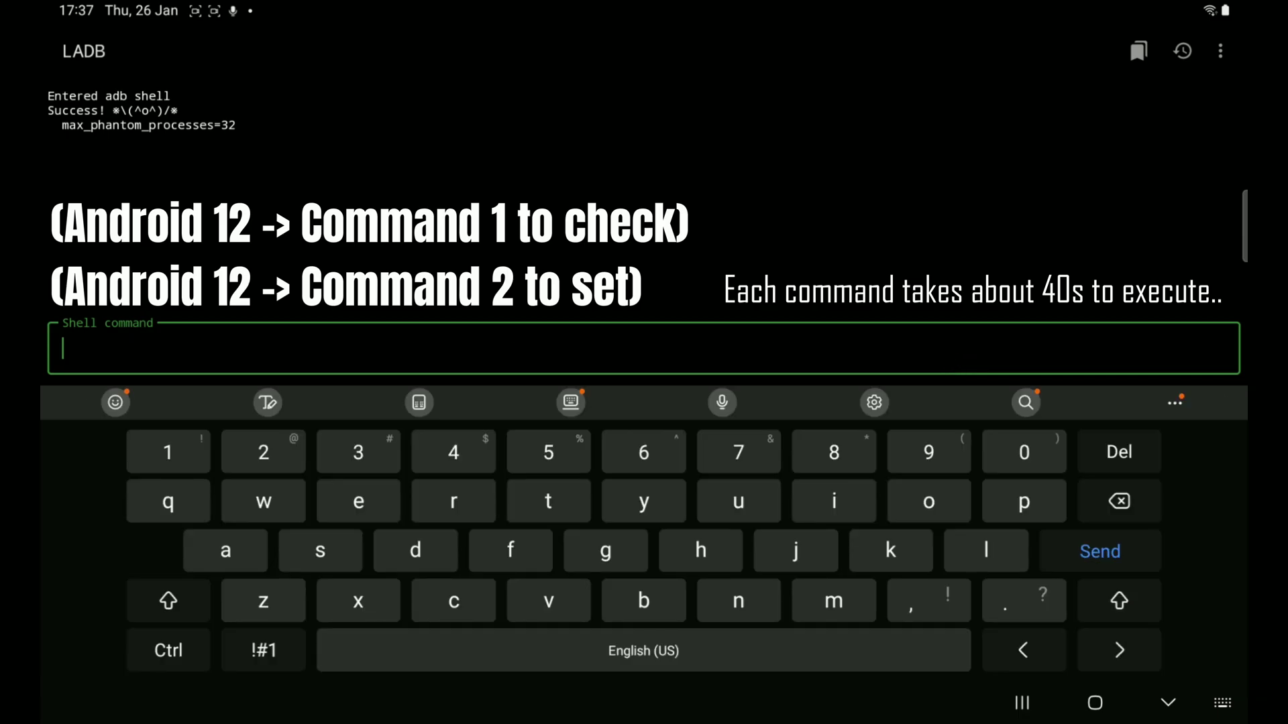
left_click(1174, 402)
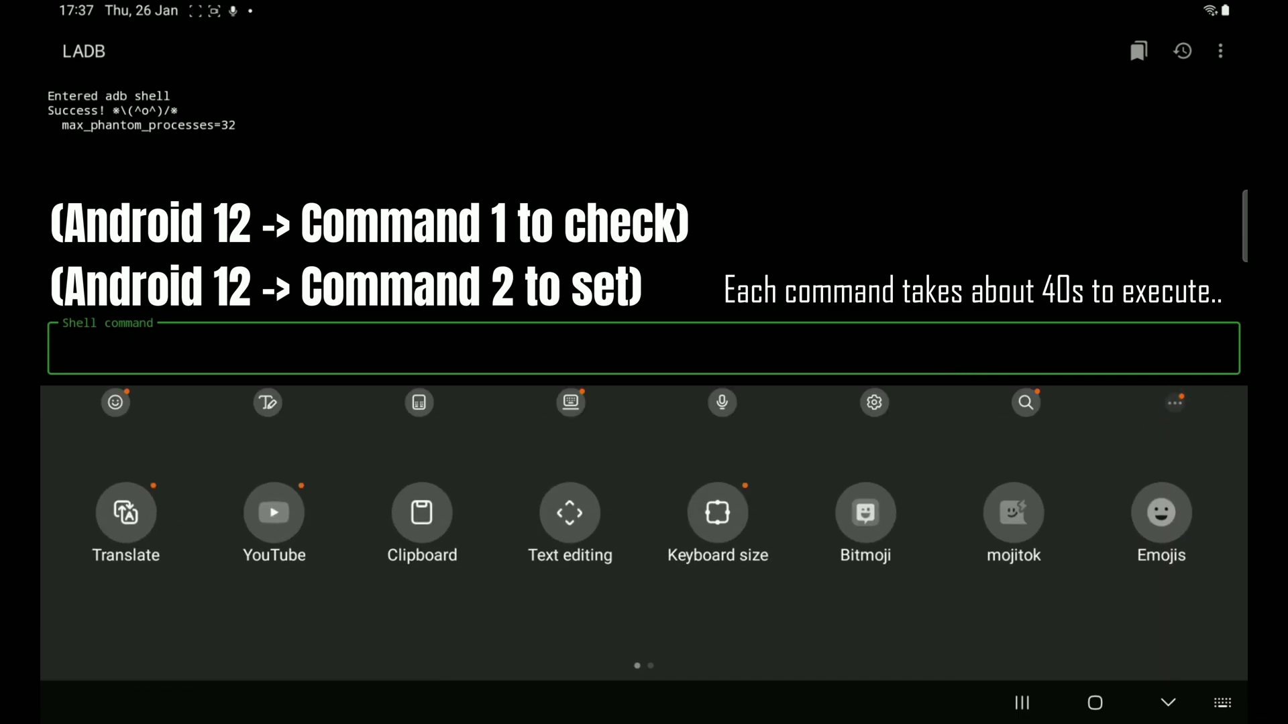
left_click(423, 510)
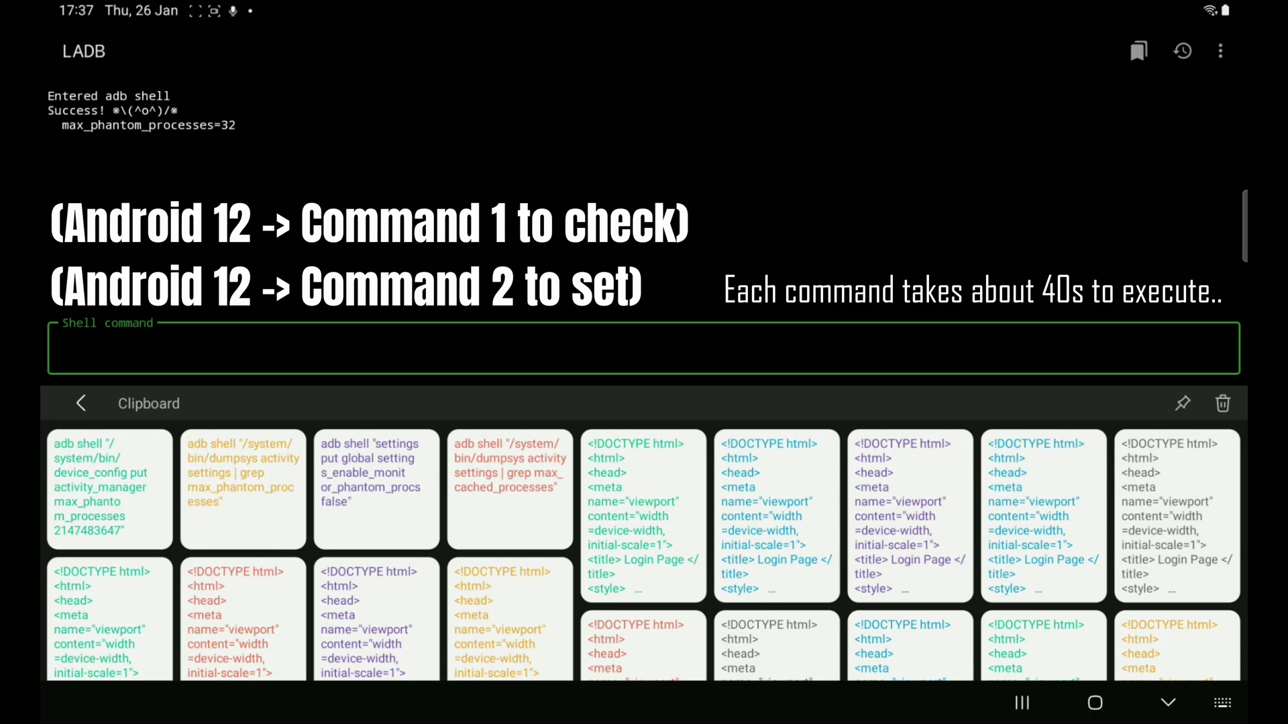
left_click(244, 489)
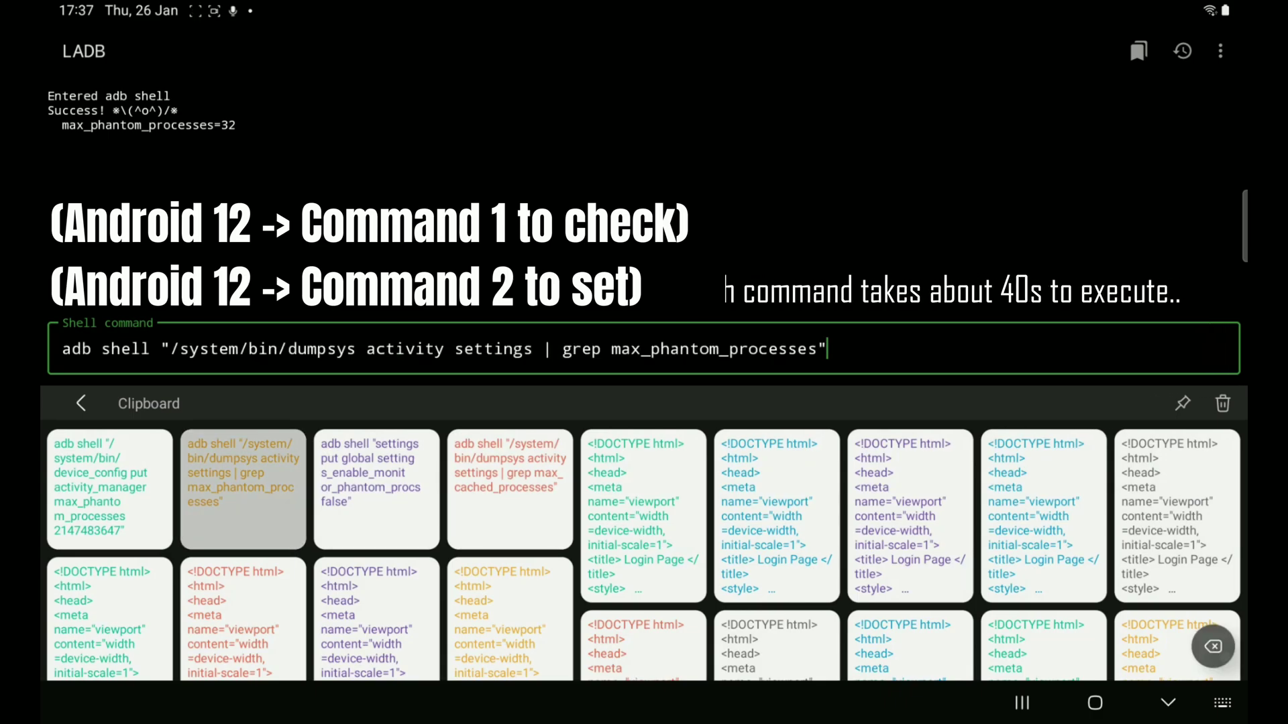
left_click(80, 403)
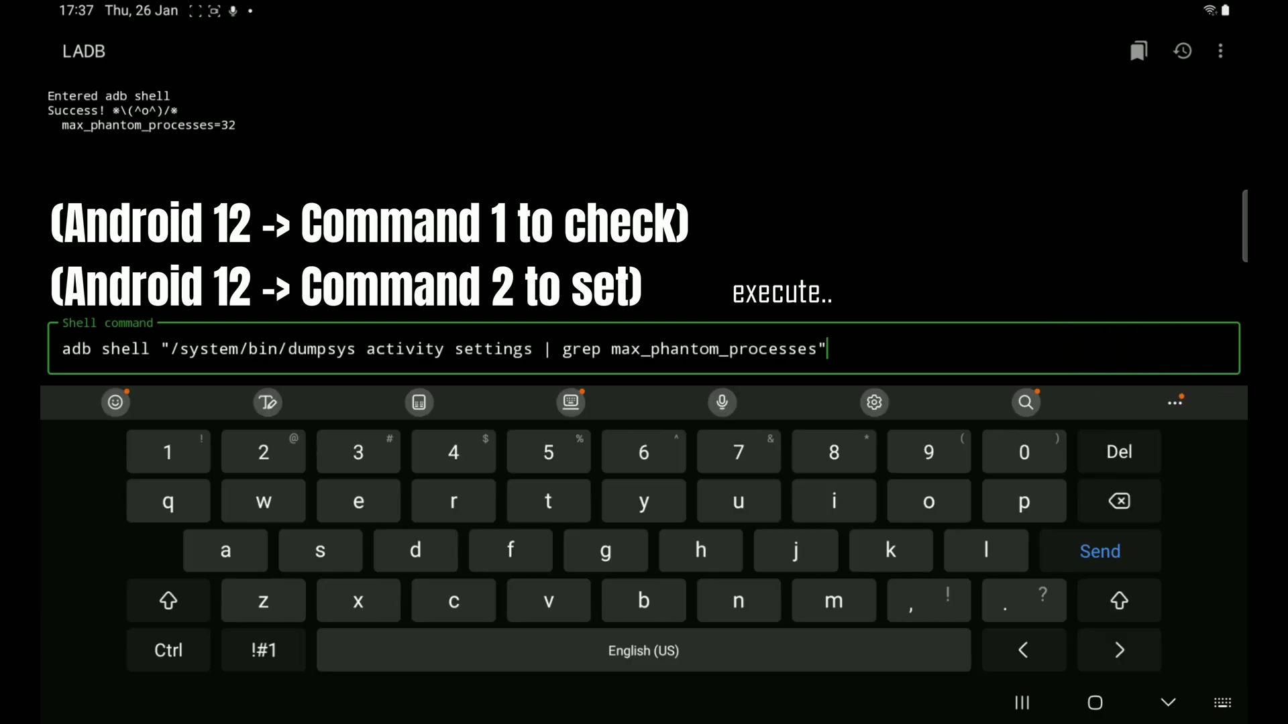
key("Return")
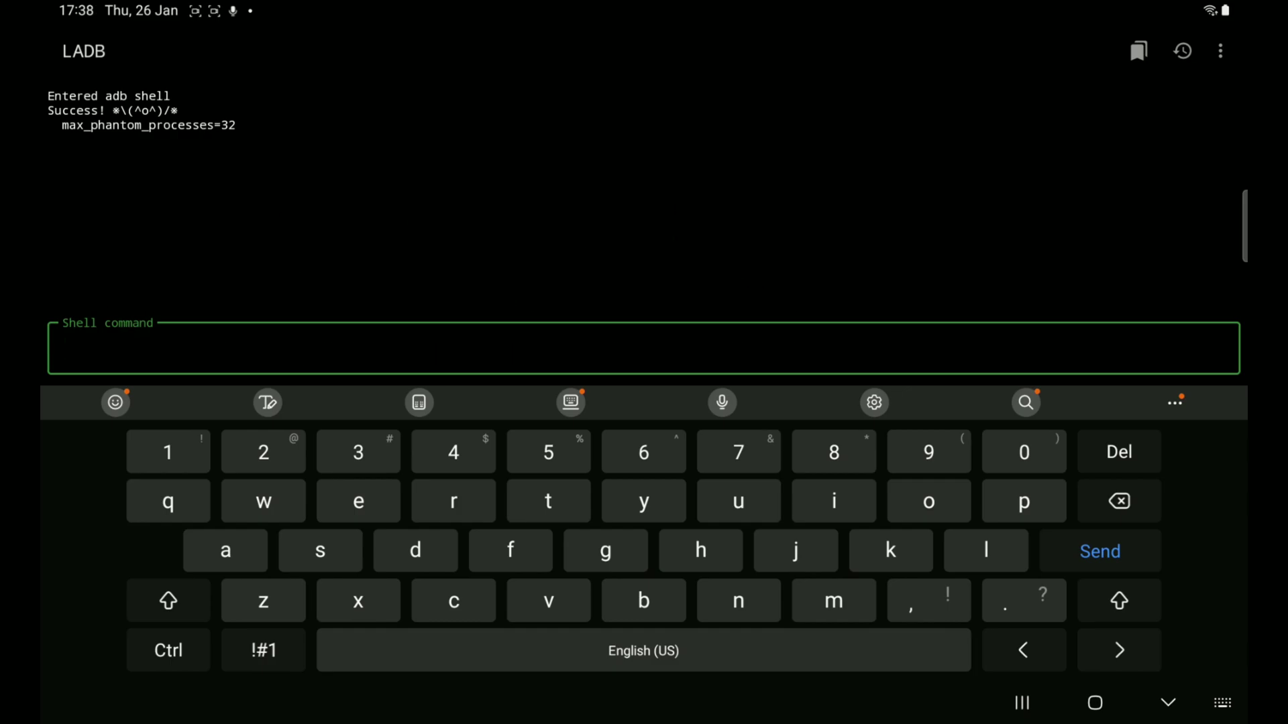
key("ctrl+v")
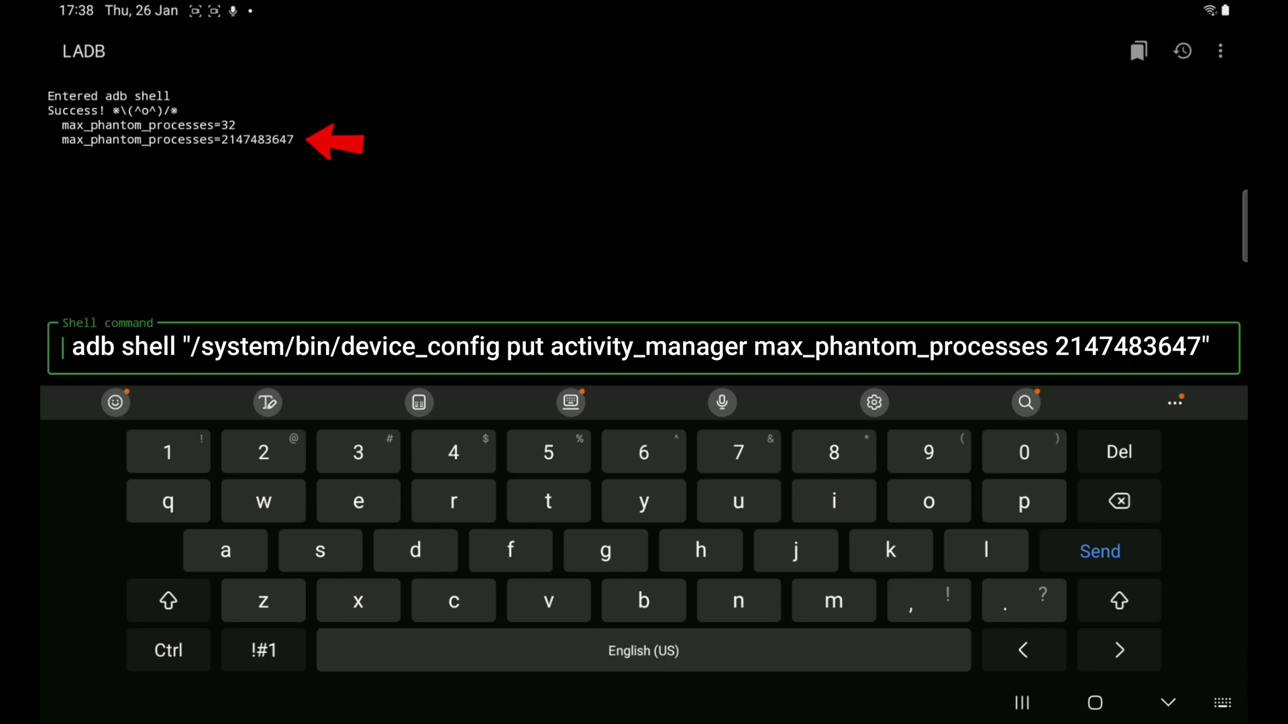
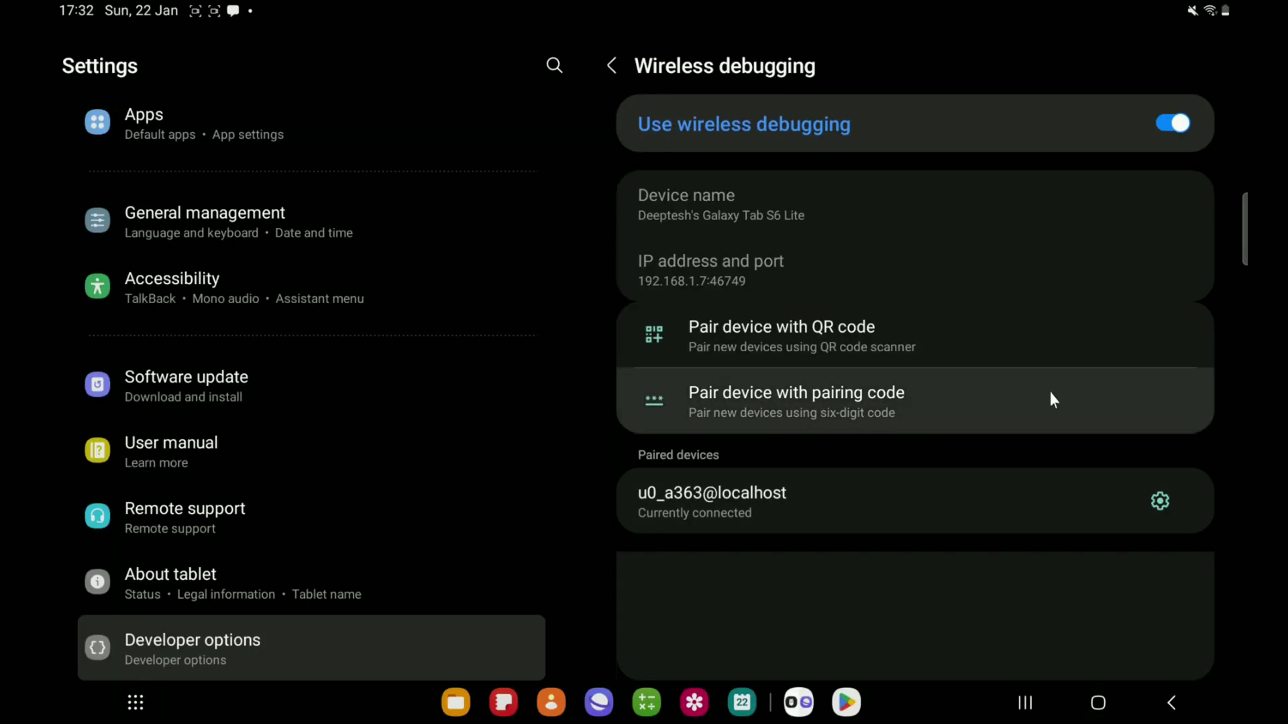
Switch off 'Use wireless debugging' in Developer options
left_click(1173, 123)
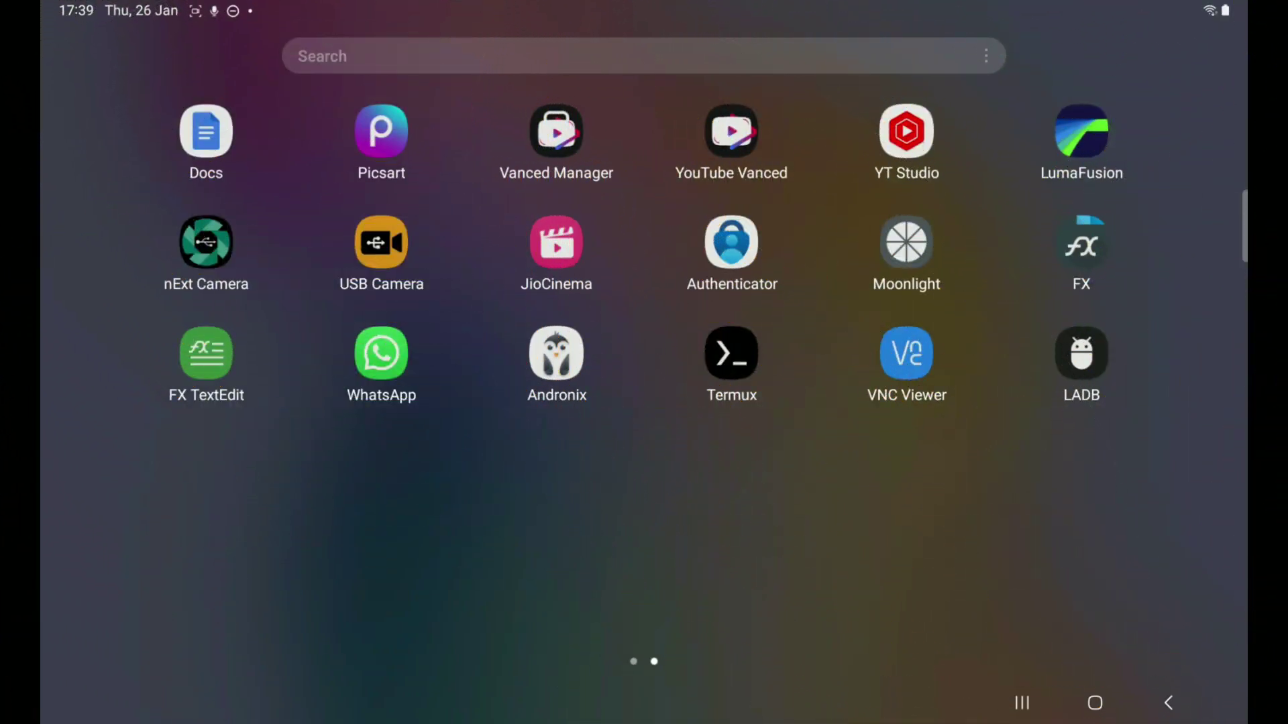
In Termux, list the home files and start Ubuntu 22 with ./start-ubuntu22.sh
left_click(733, 351)
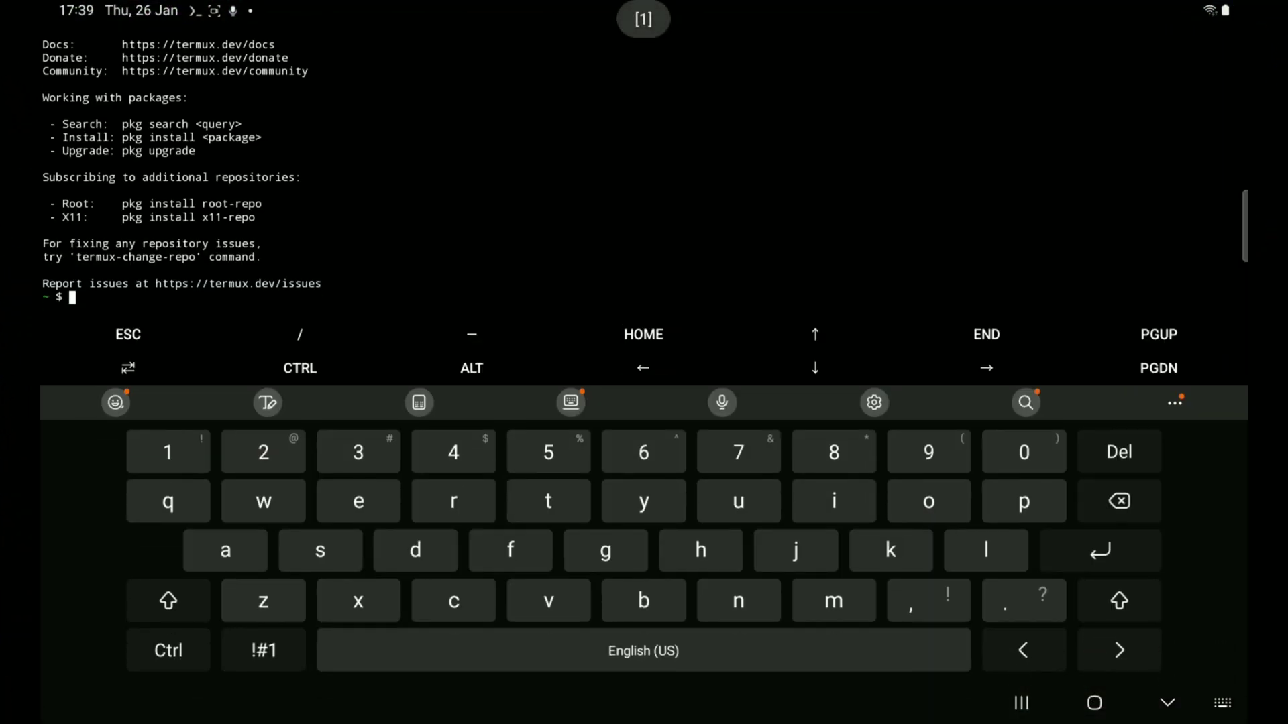
type("ls")
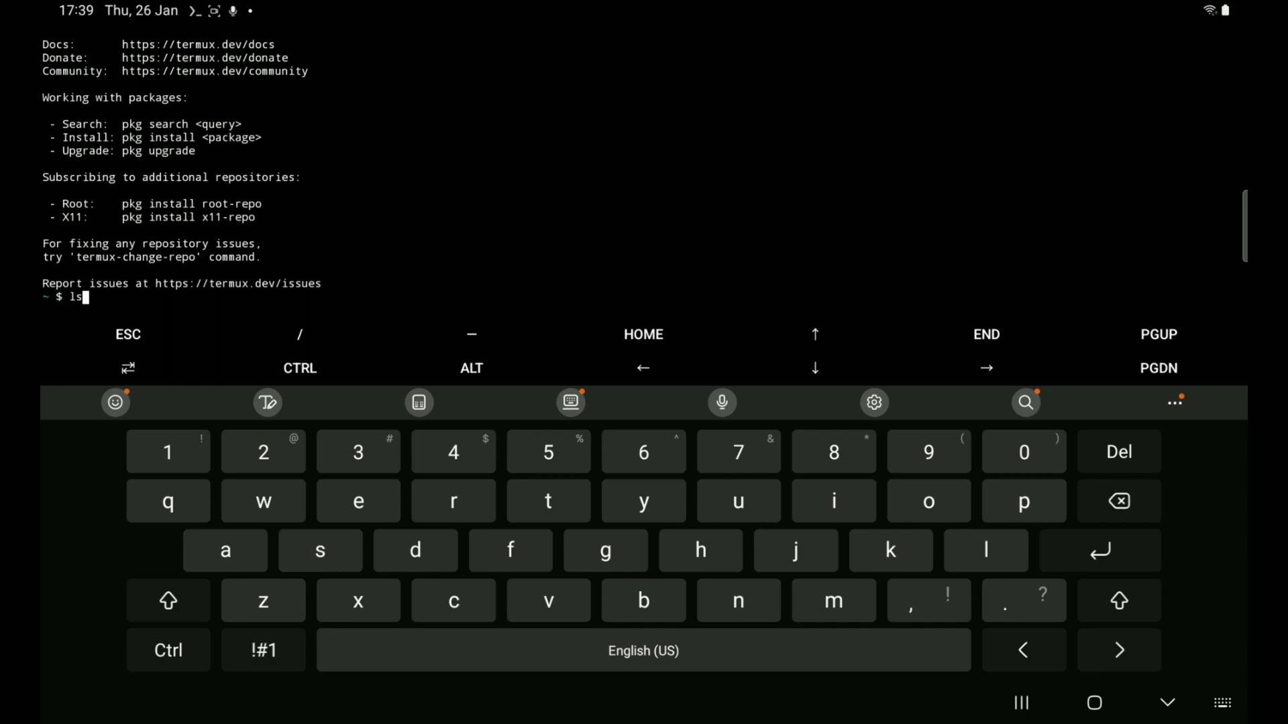
key("Return")
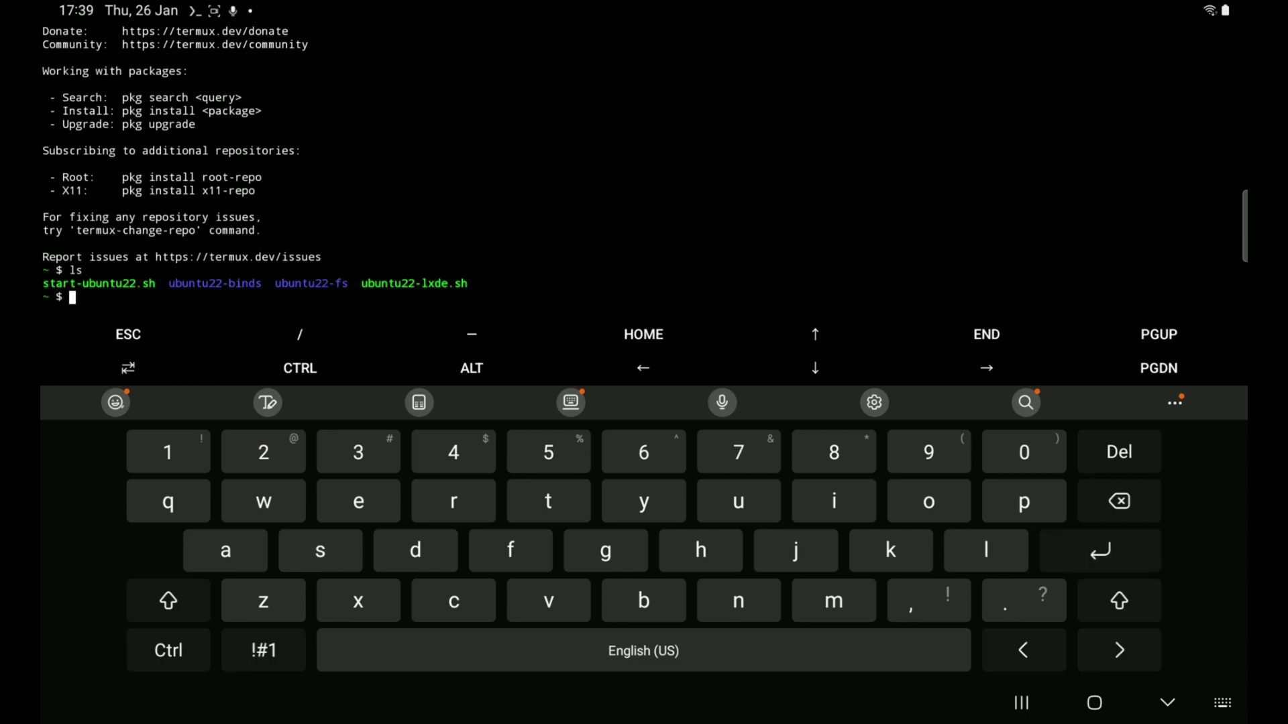
type("./s")
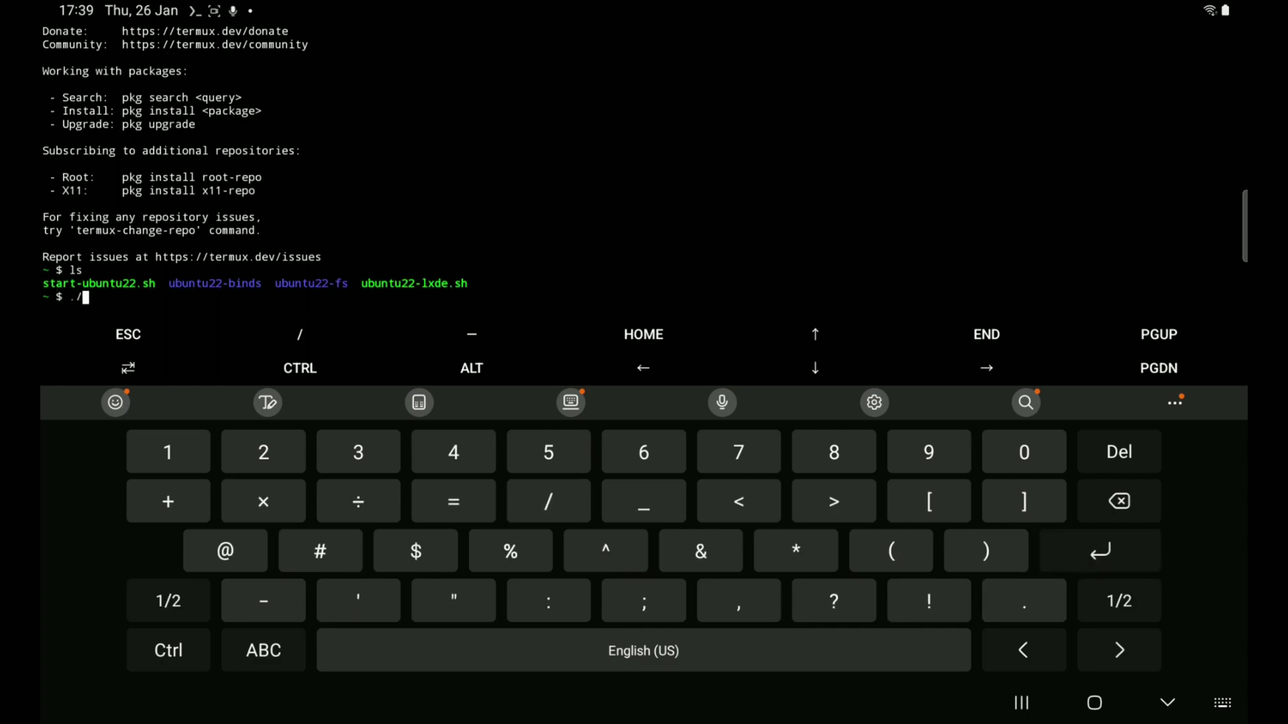
type("tar")
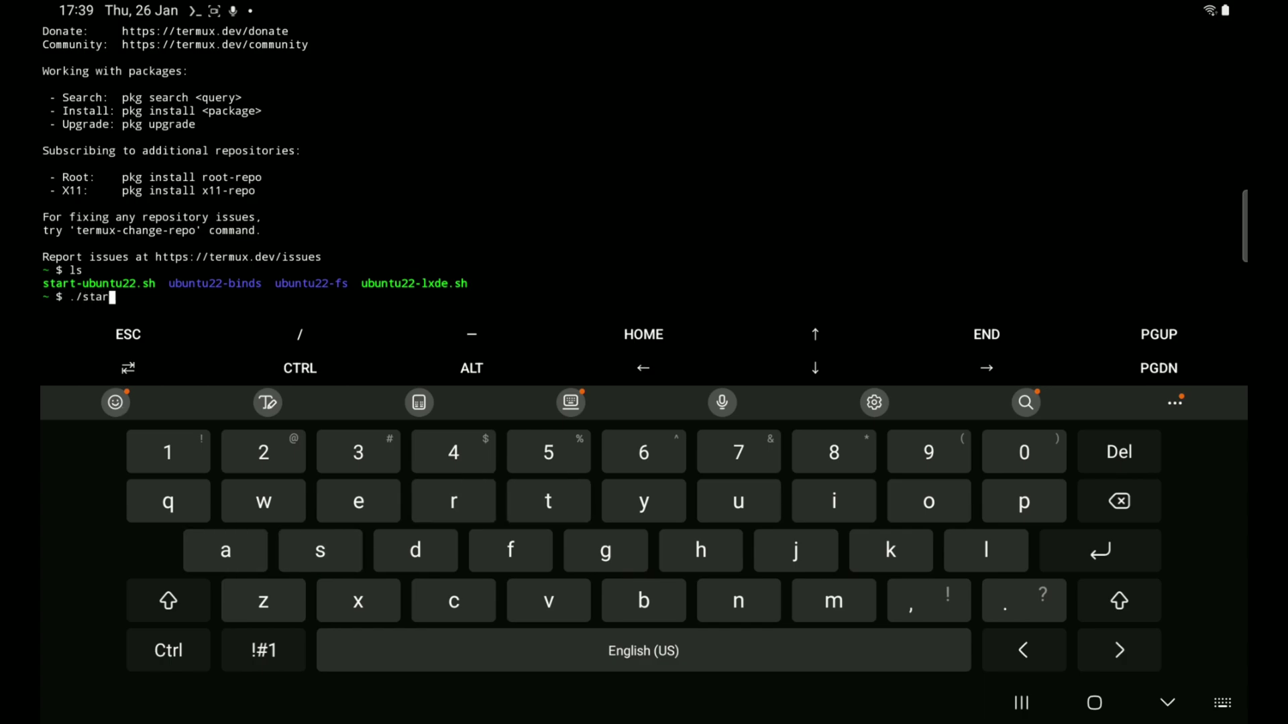
type("t-ubunr")
key("BackSpace")
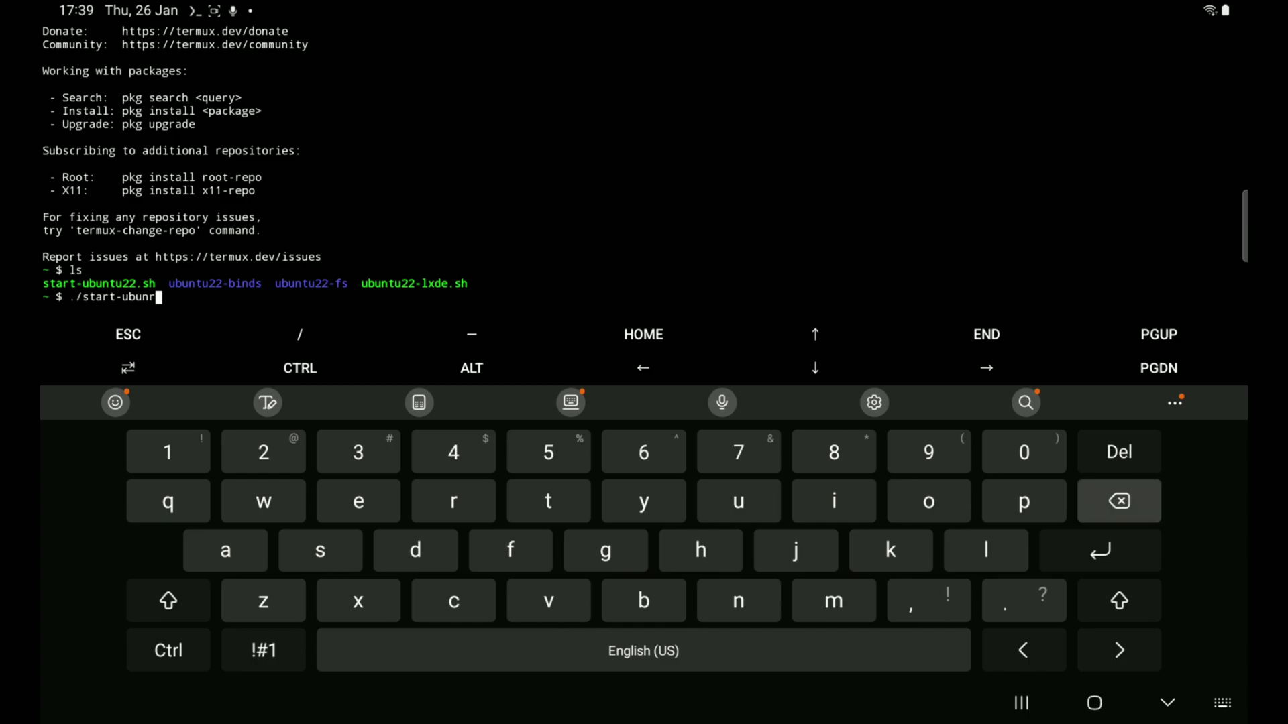
type("tu22")
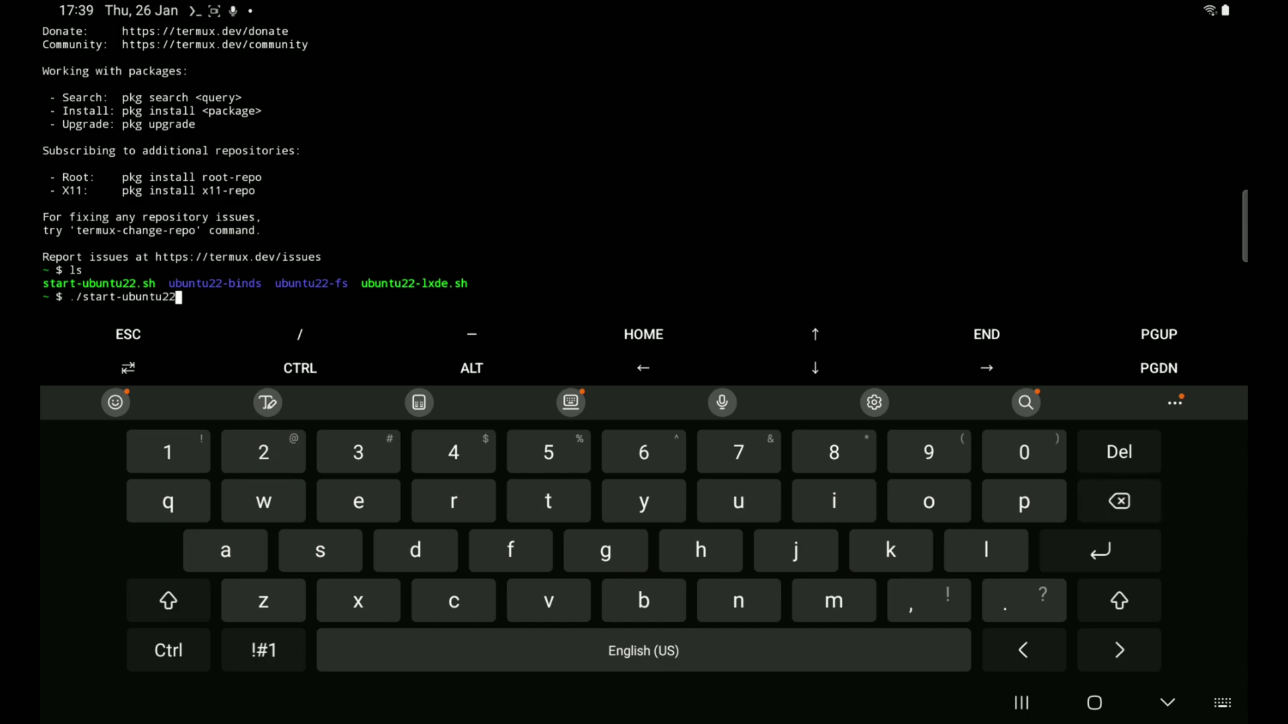
type(".sh")
key("Return")
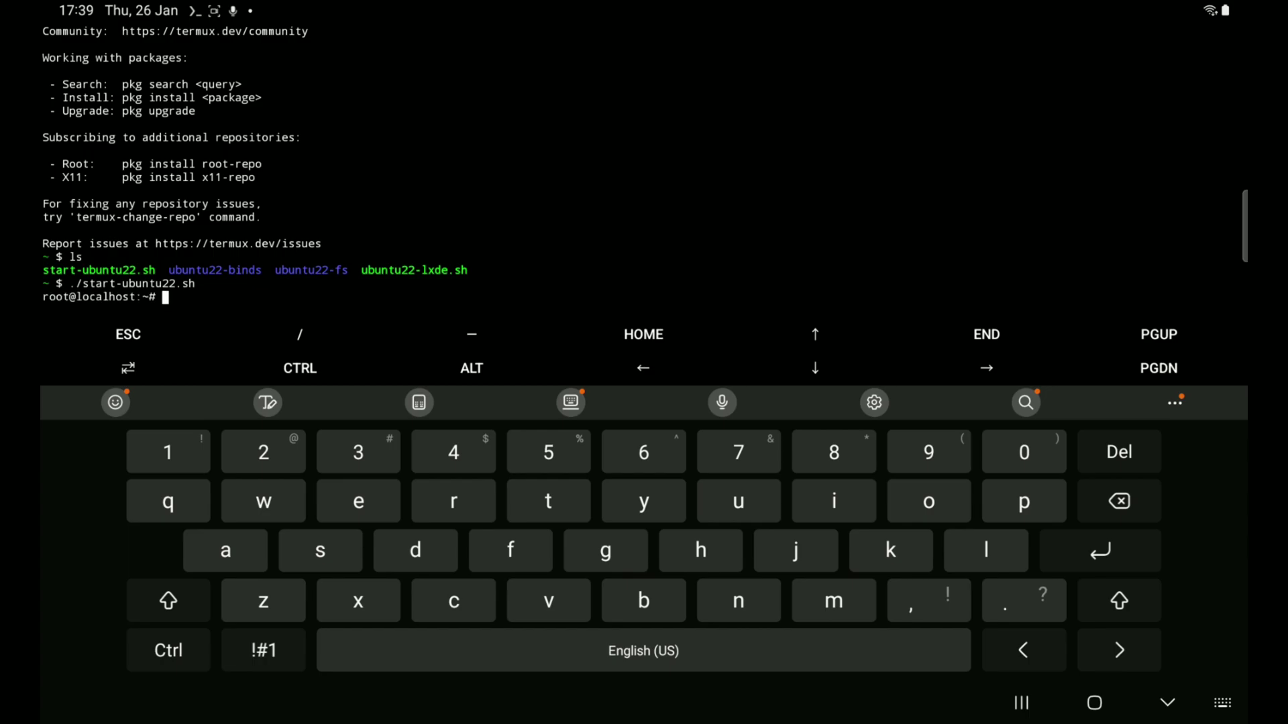
Start the VNC server with vncserver-start at HD-ready resolution (option 4)
type("vncse")
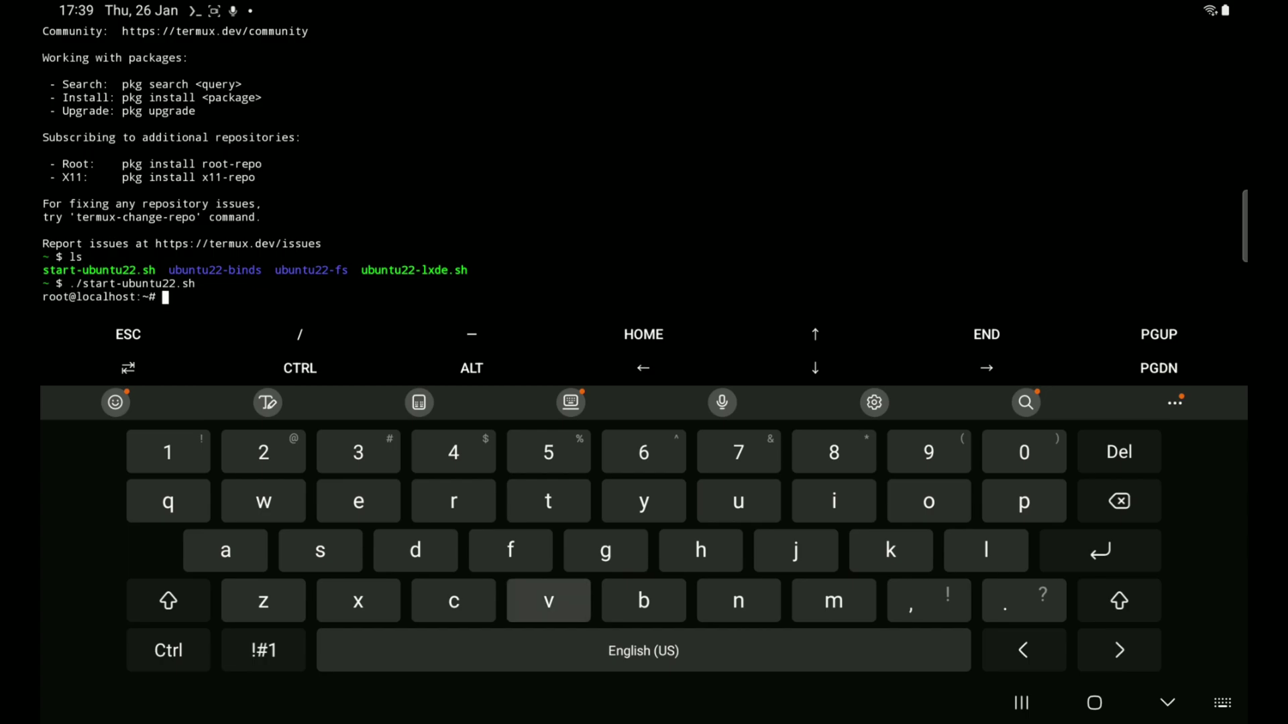
type("rv")
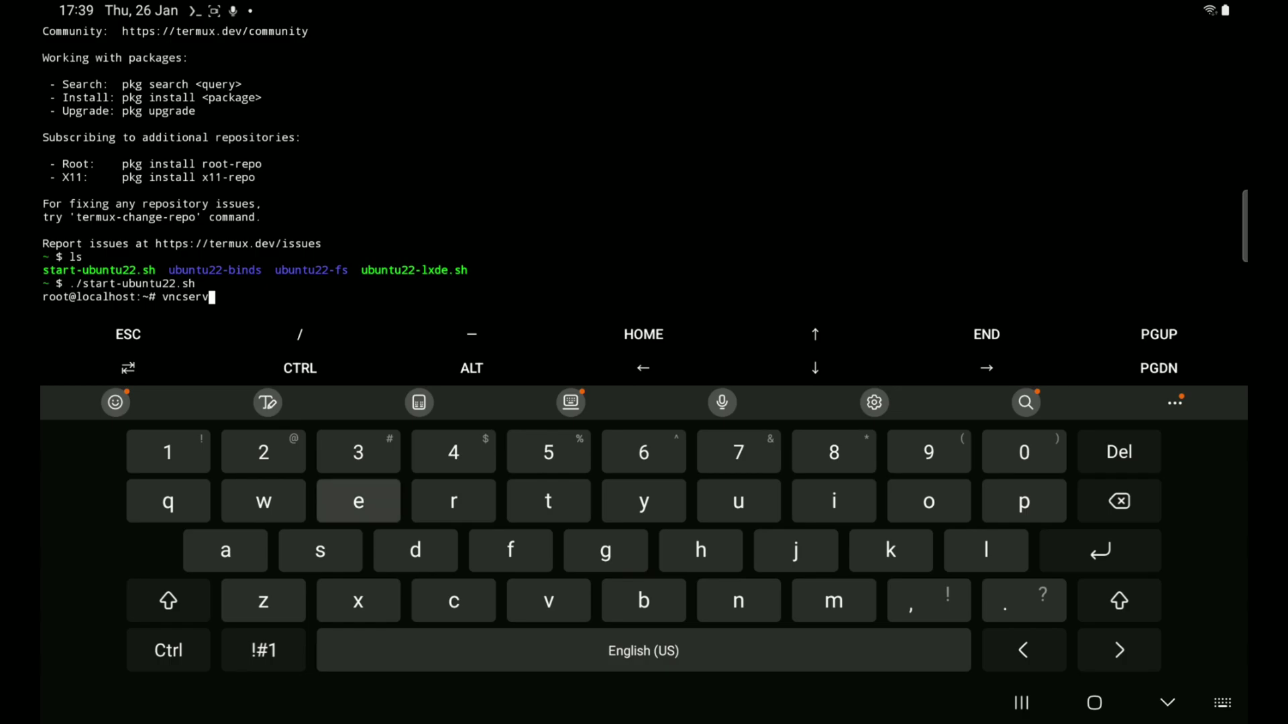
type("er-start")
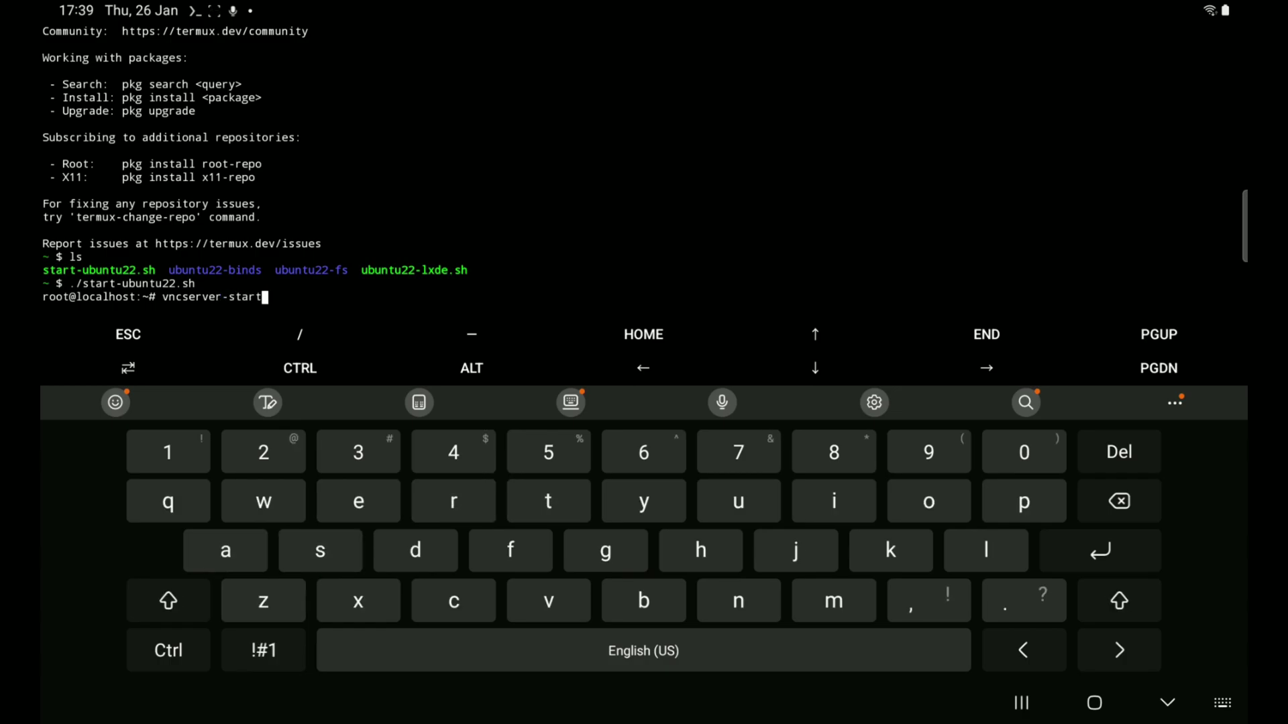
key("Return")
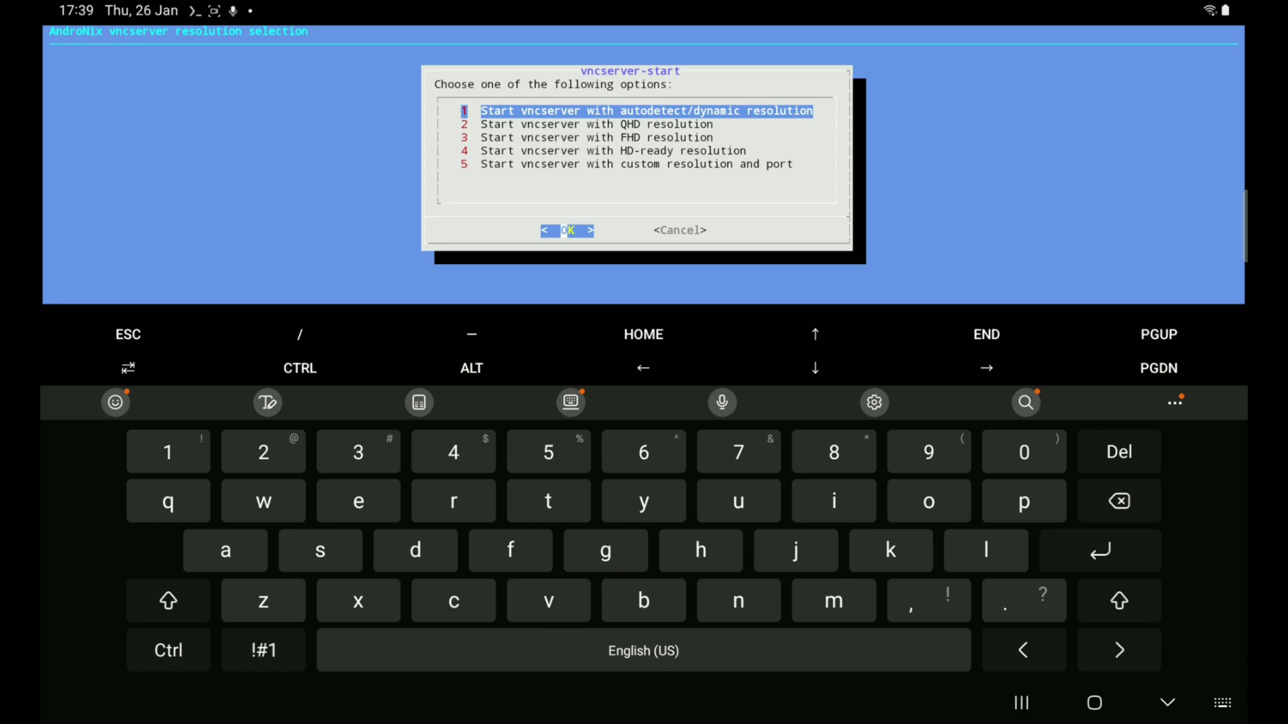
key("Down")
key("Down")
key("Down")
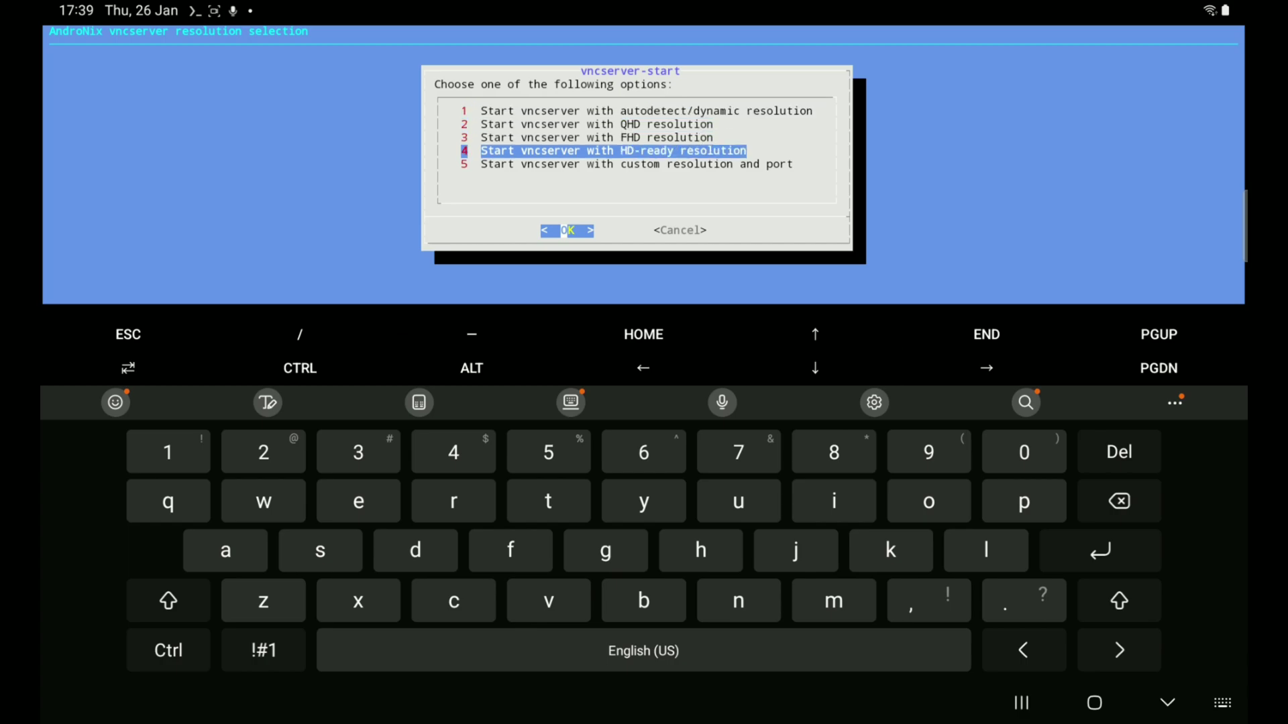
key("Return")
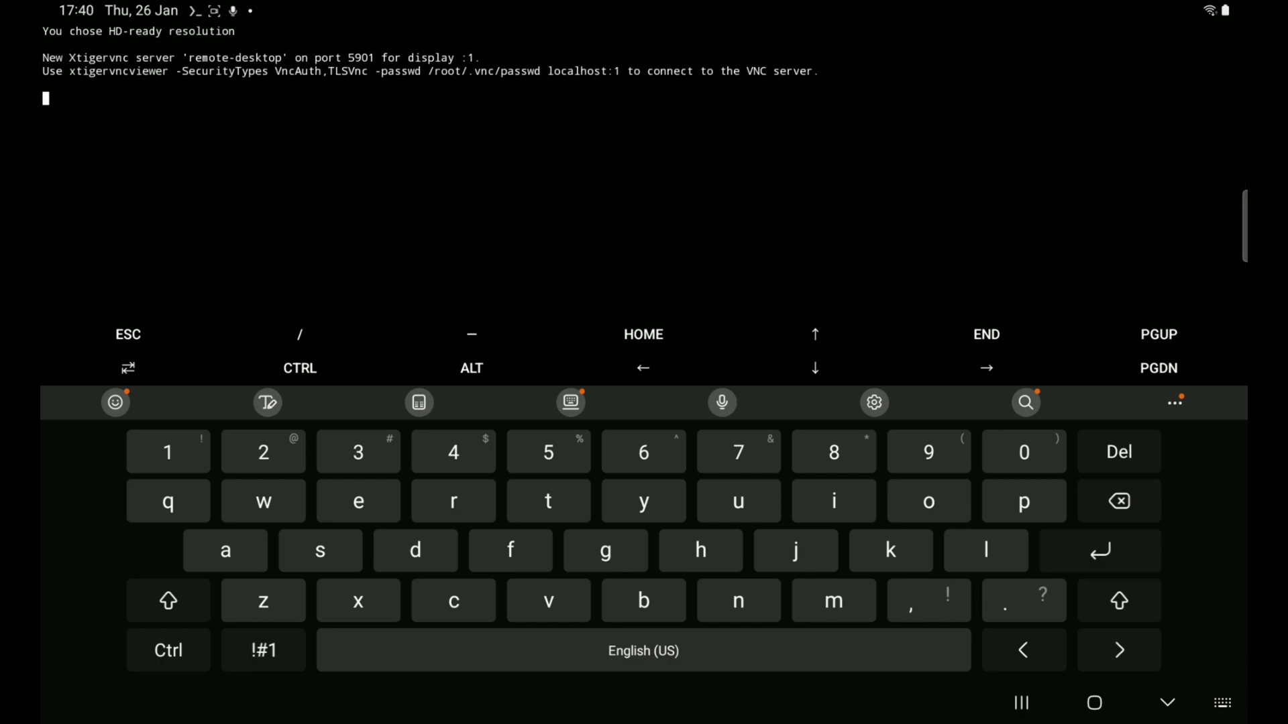
left_click(1094, 703)
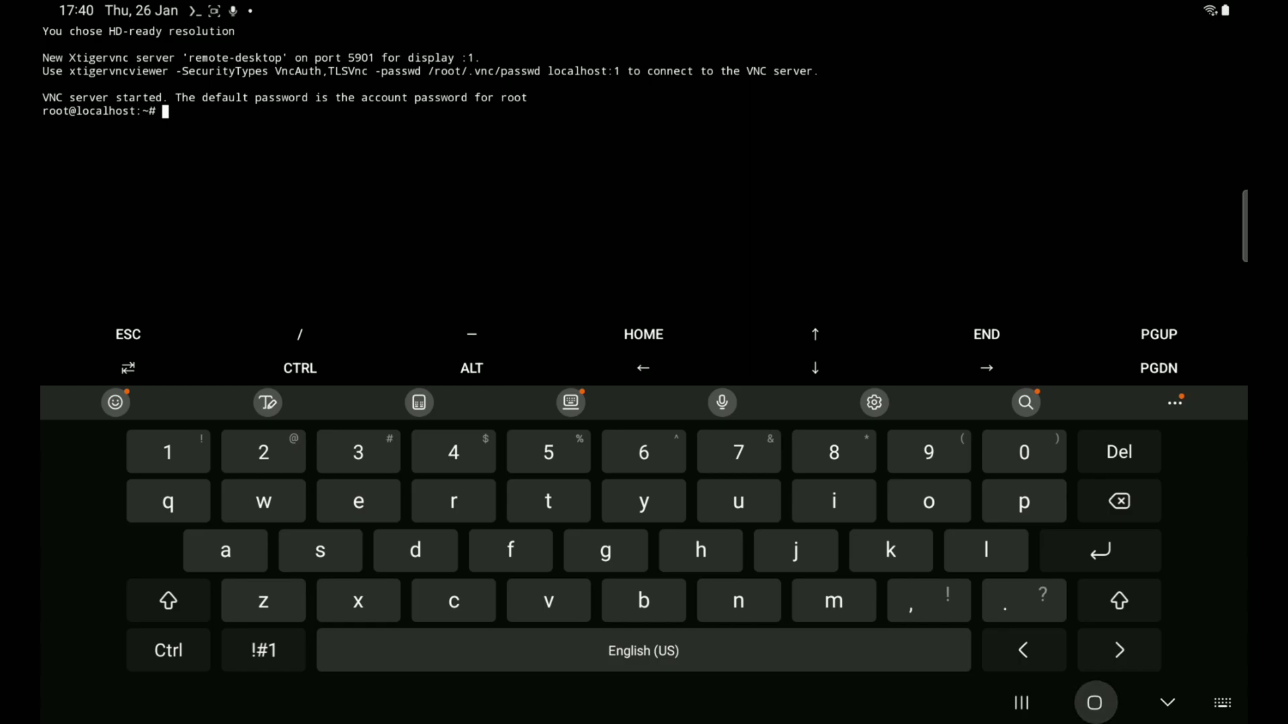
Connect VNC Viewer to the Ubuntu LXDE entry, dismiss the no-session error, and open the start menu
left_click_drag(644, 536, 643, 202)
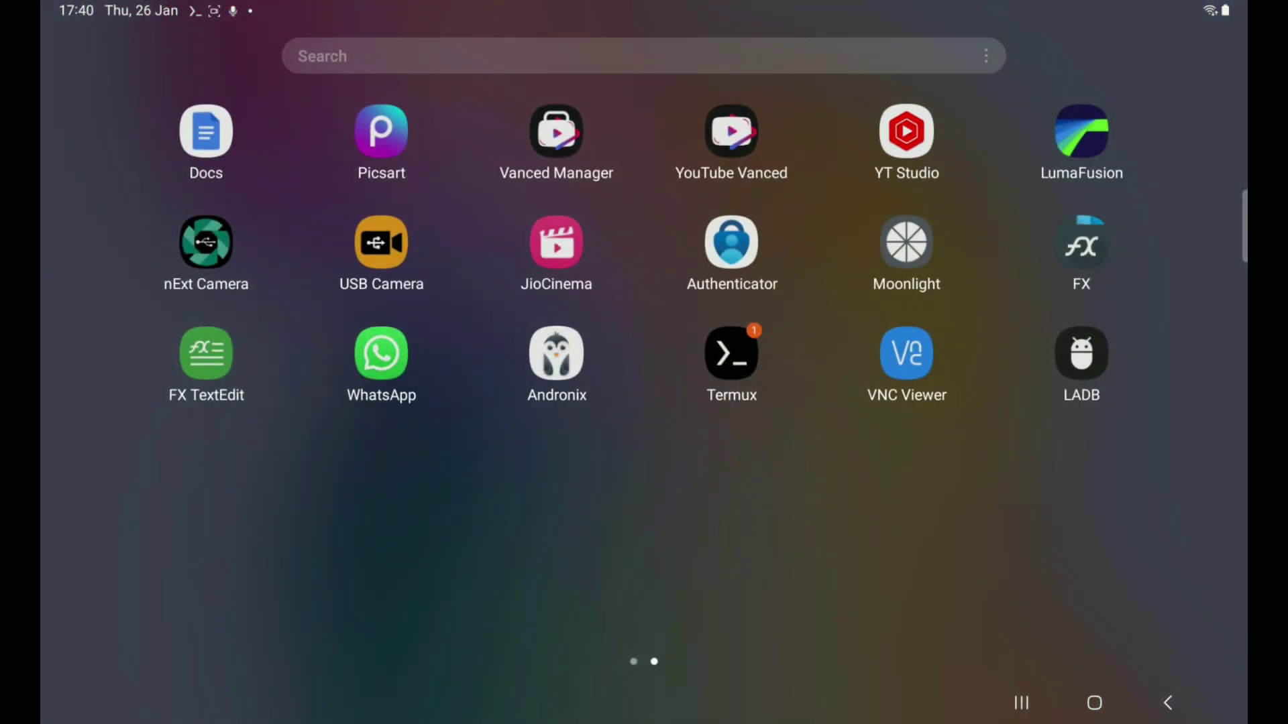
left_click(906, 355)
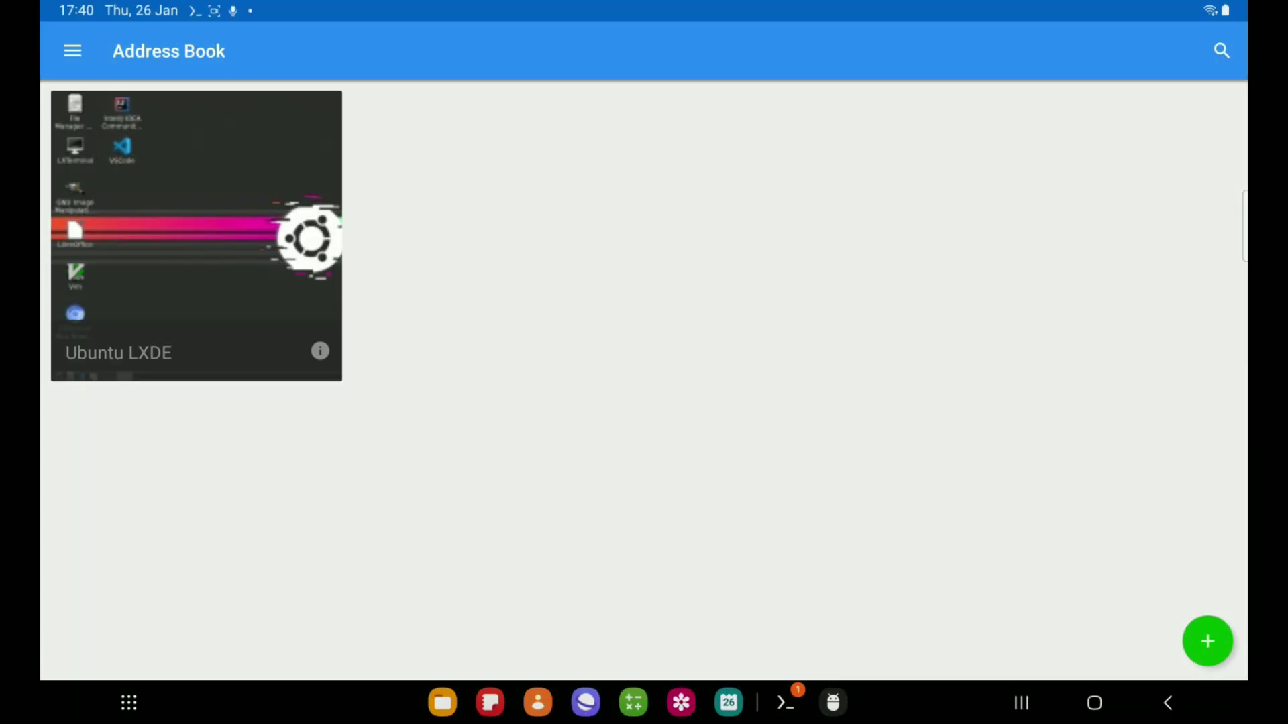
left_click(196, 235)
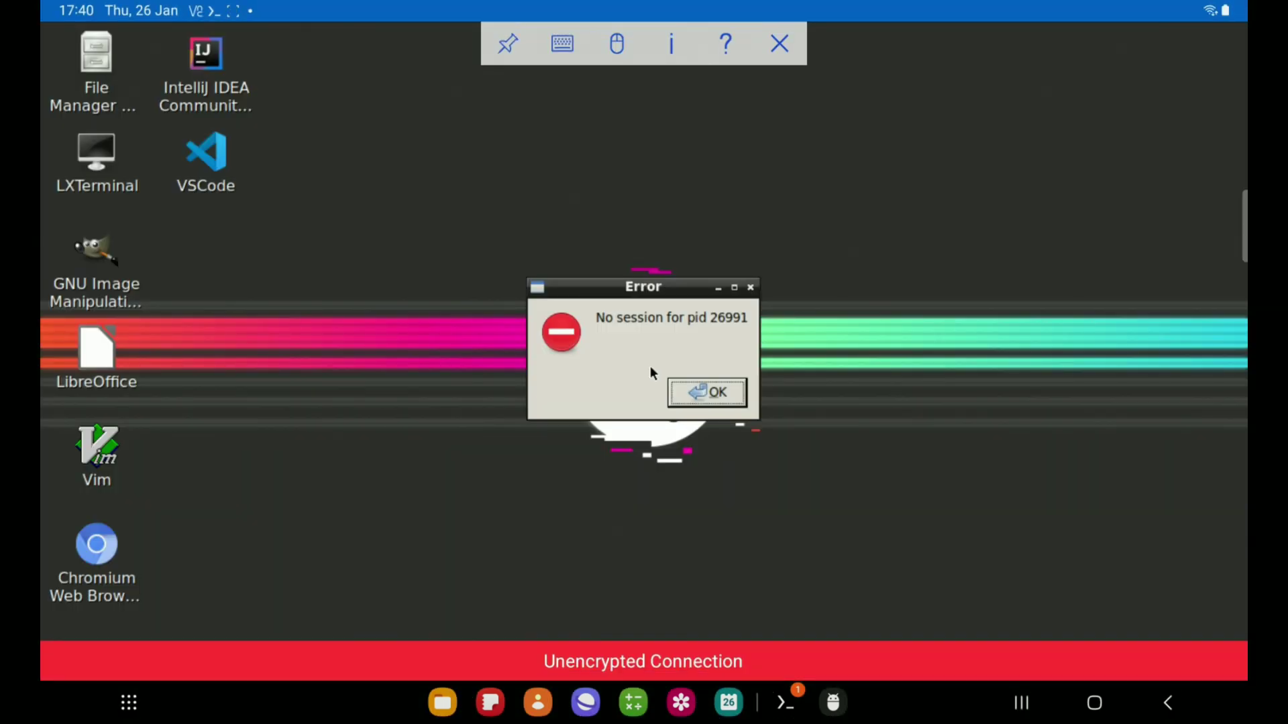
left_click(700, 397)
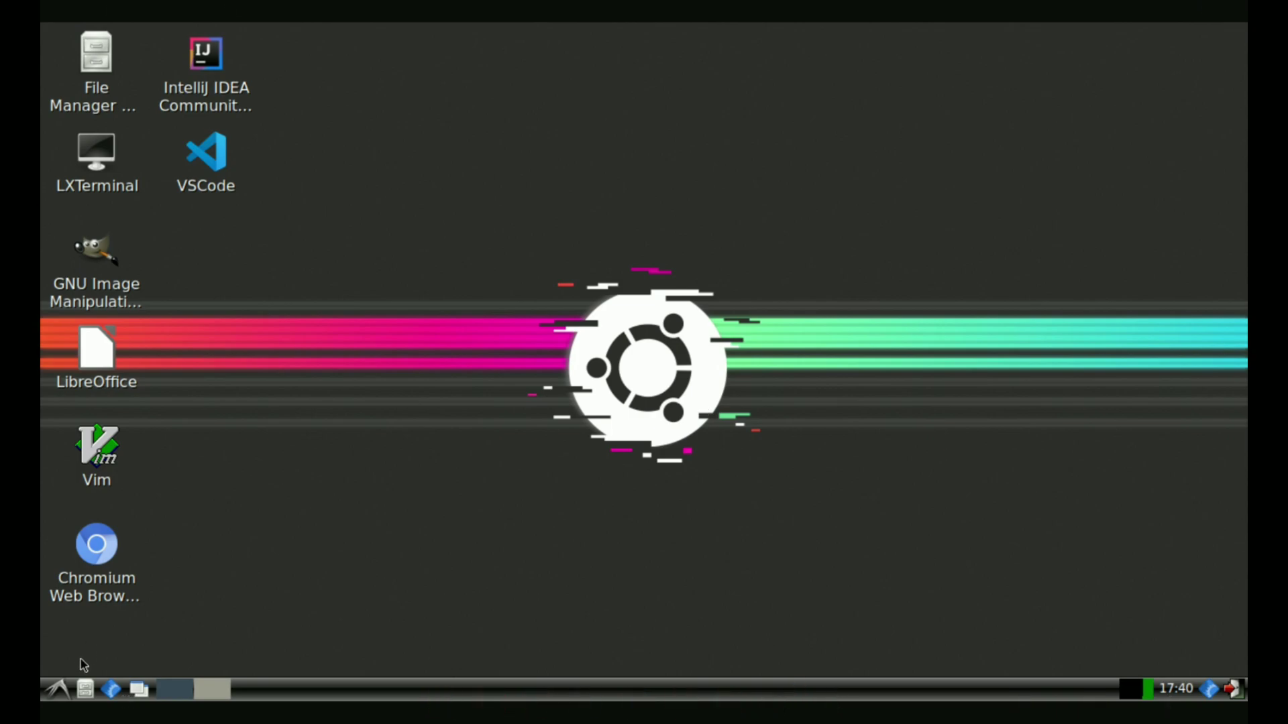
left_click(67, 689)
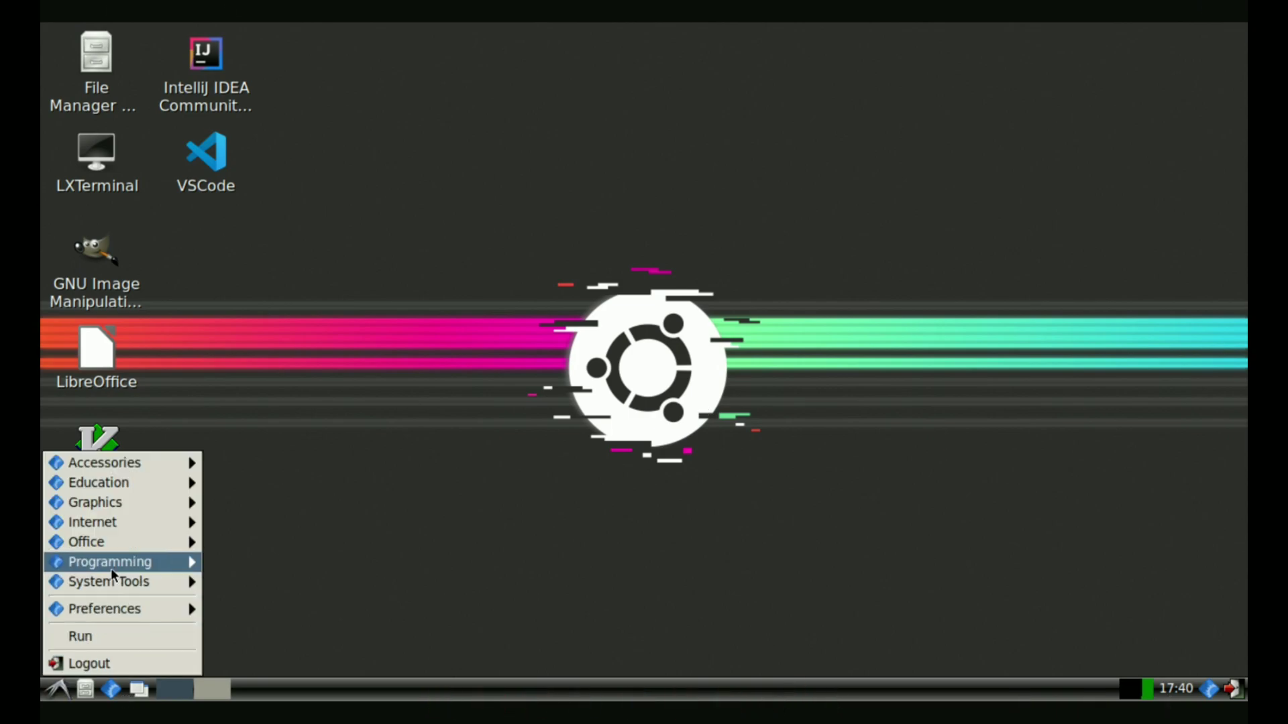
mouse_move(117, 533)
mouse_move(563, 92)
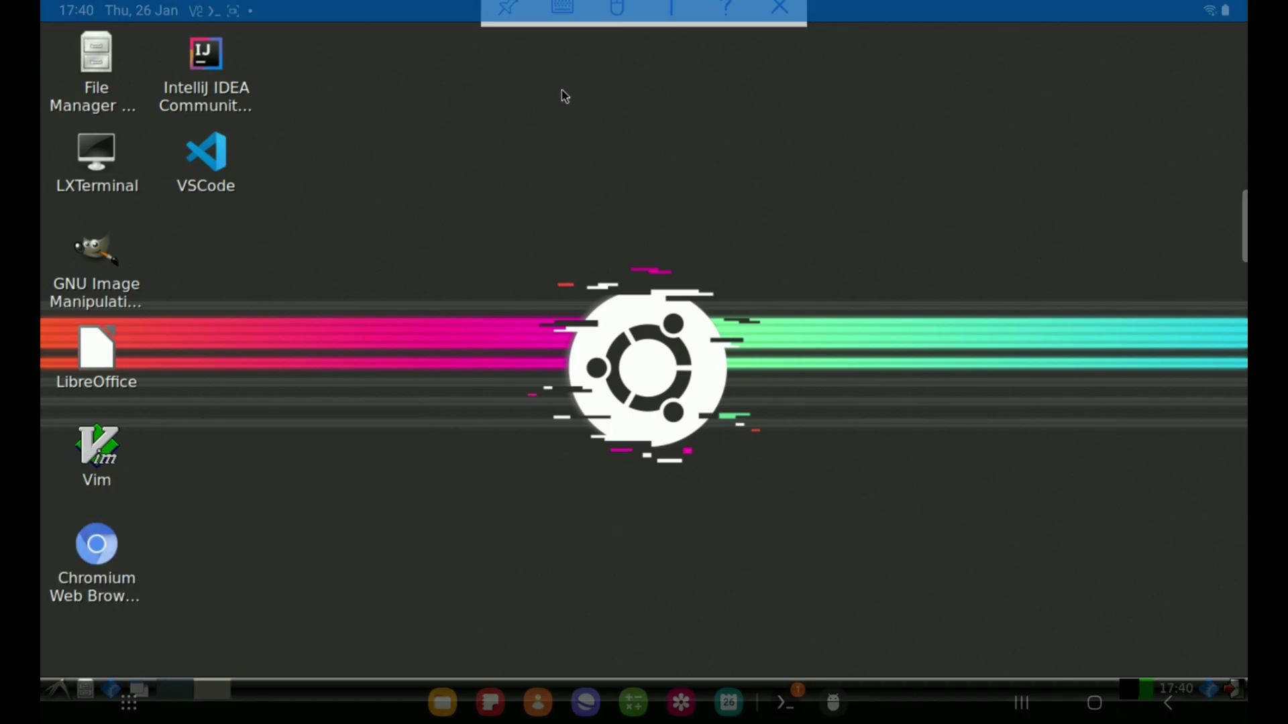
left_click(1095, 703)
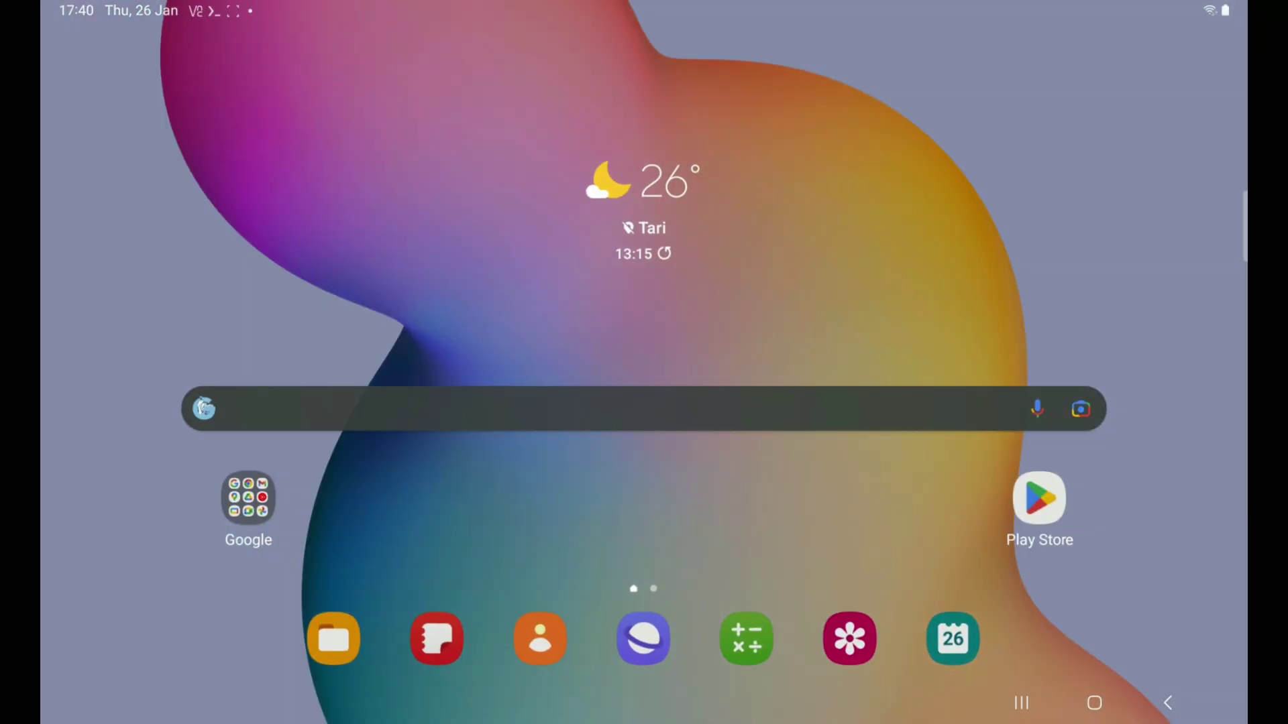
Stop the VNC server on port 1 with vncserver-stop
left_click_drag(643, 503, 644, 235)
left_click(731, 353)
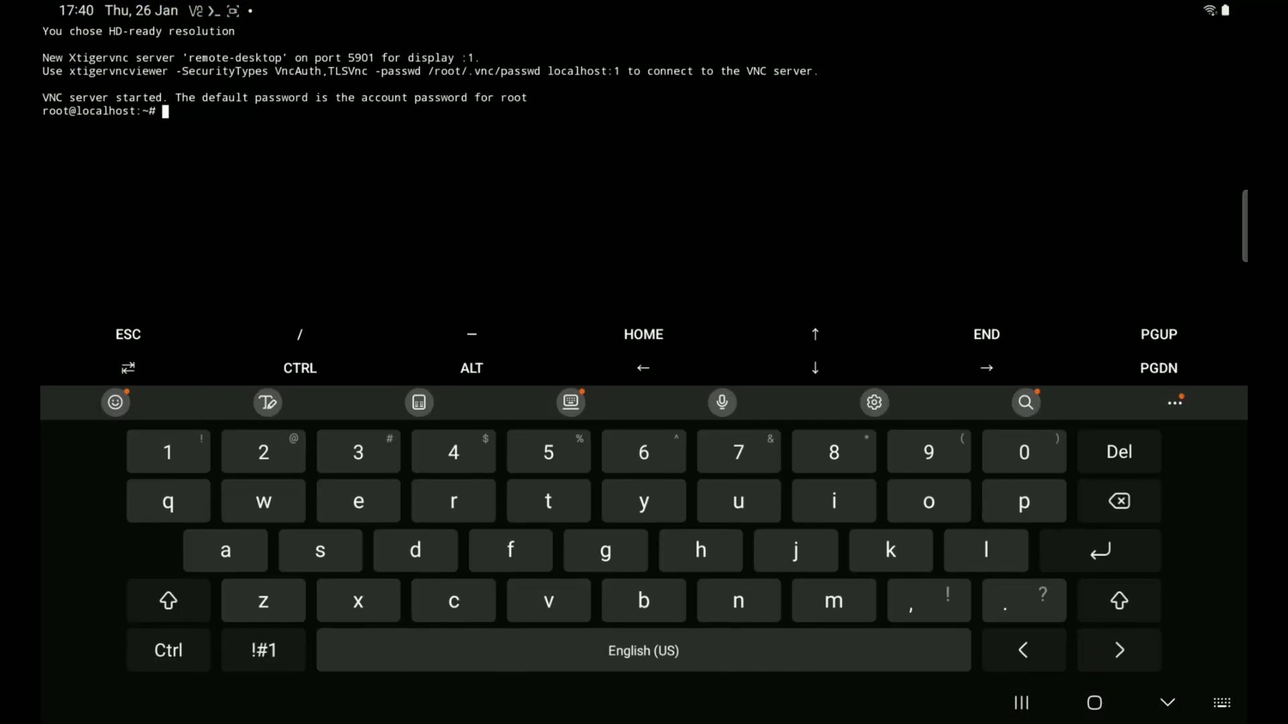
type("vncserver")
left_click(263, 649)
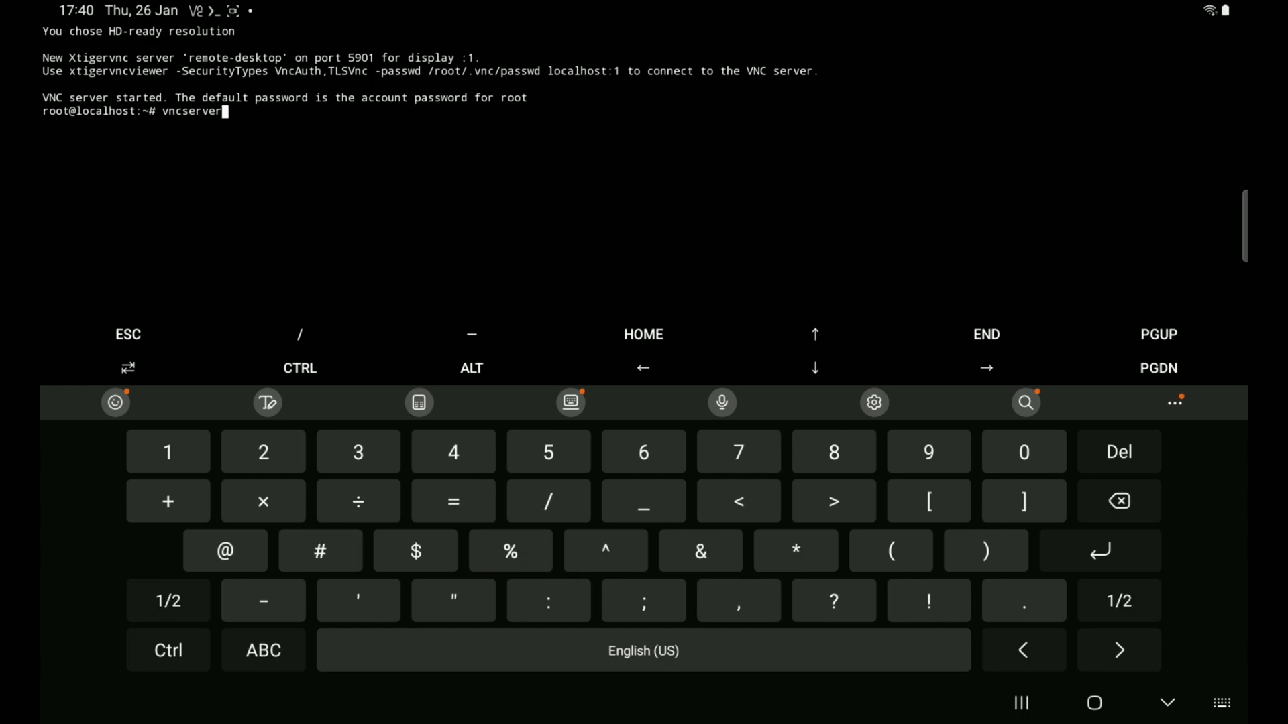
type("-")
left_click(264, 650)
type("stop")
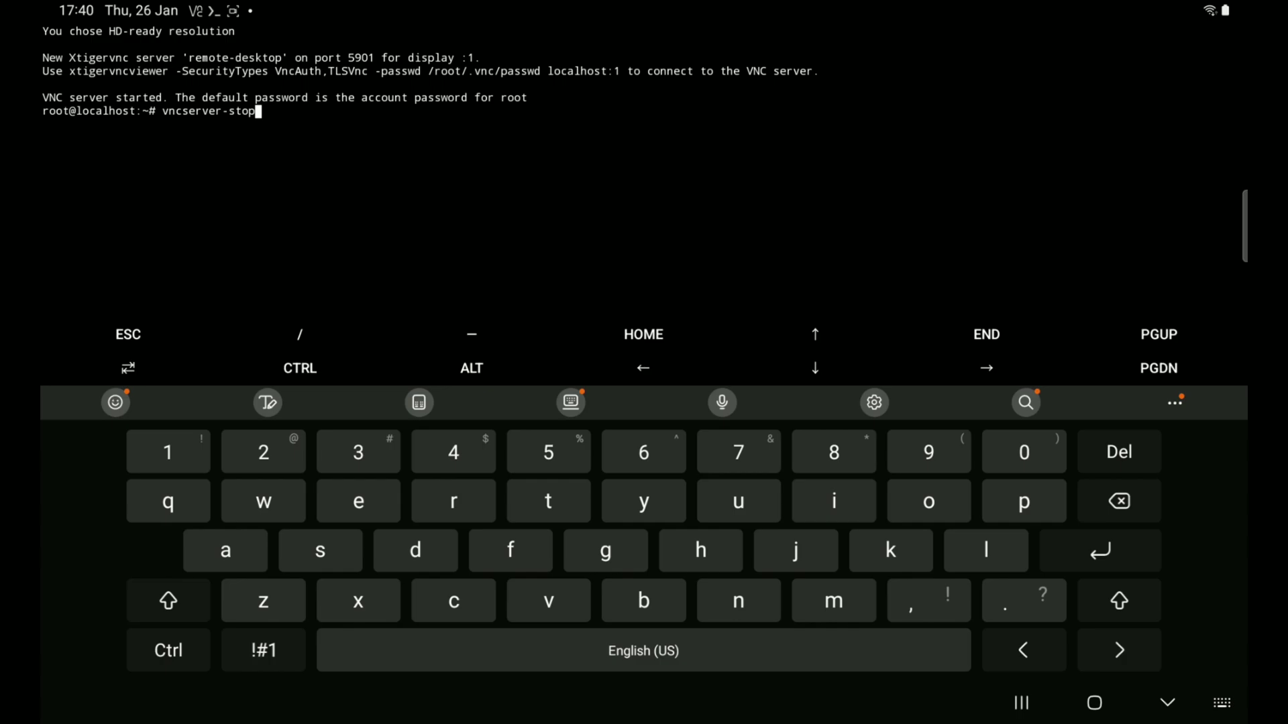
key("Return")
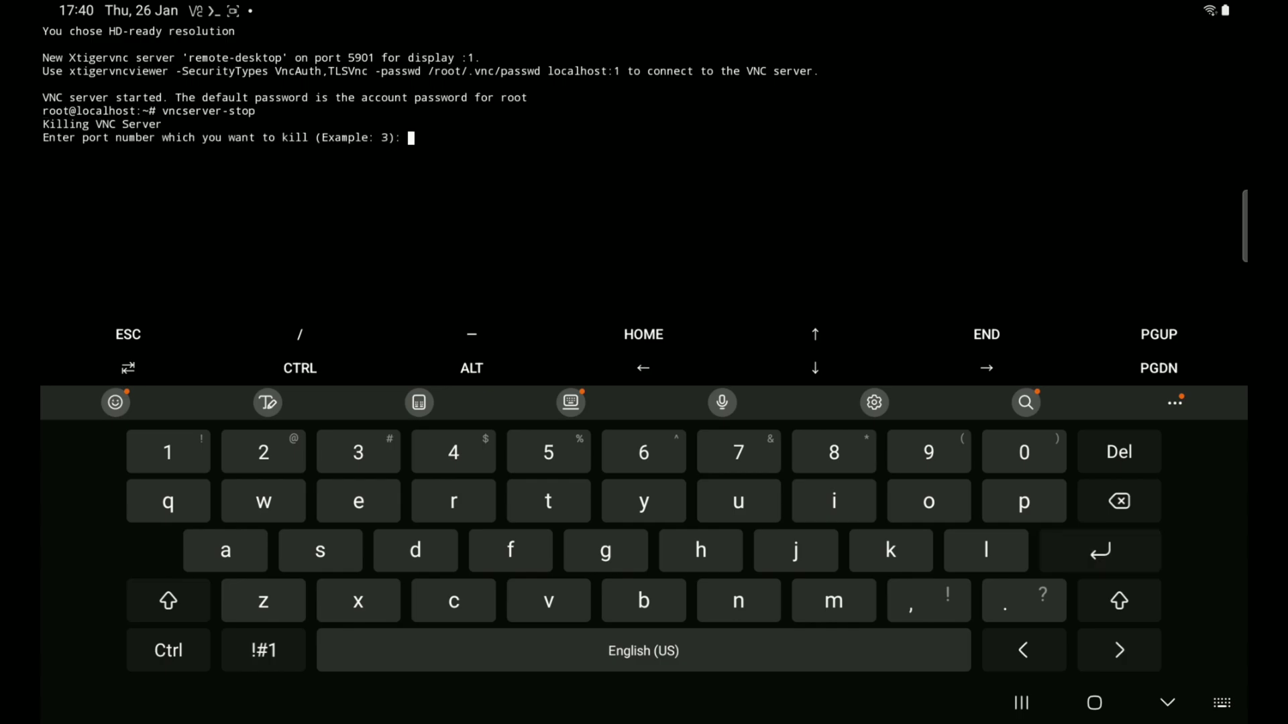
type("1")
key("Return")
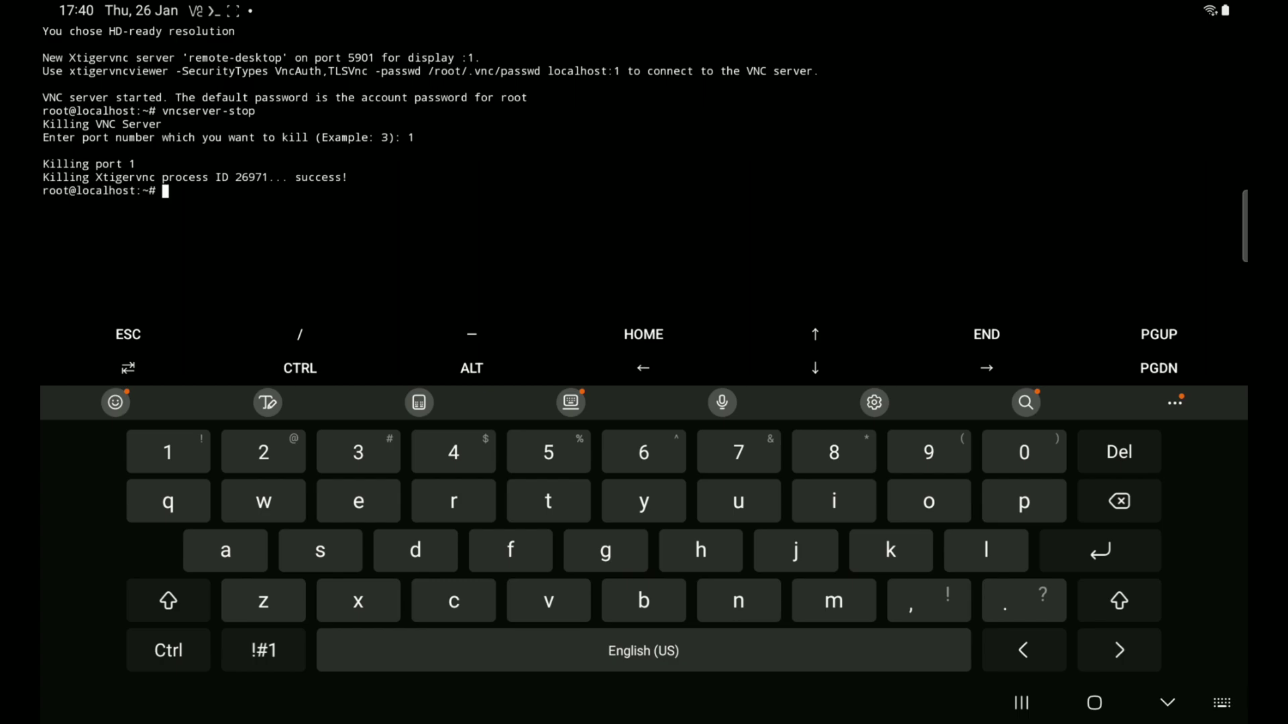
Exit the Ubuntu root shell and then the Termux session
type("exit")
key("Return")
type("exit")
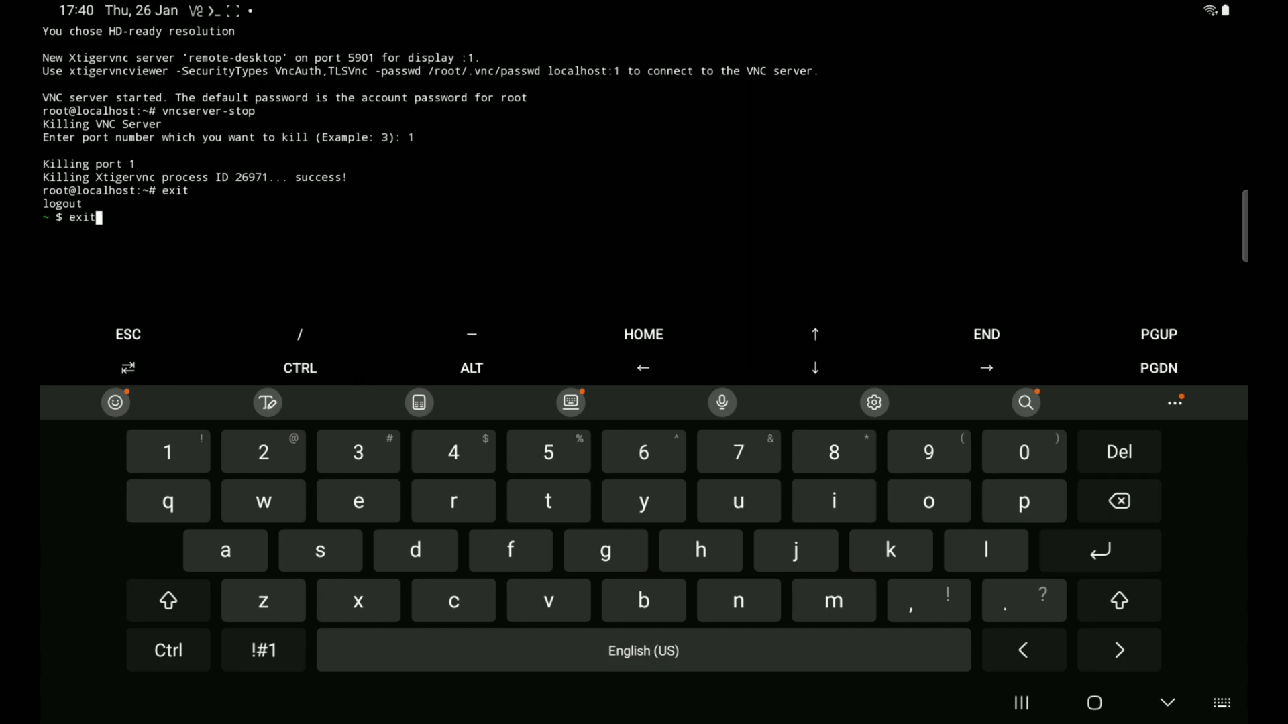
key("Return")
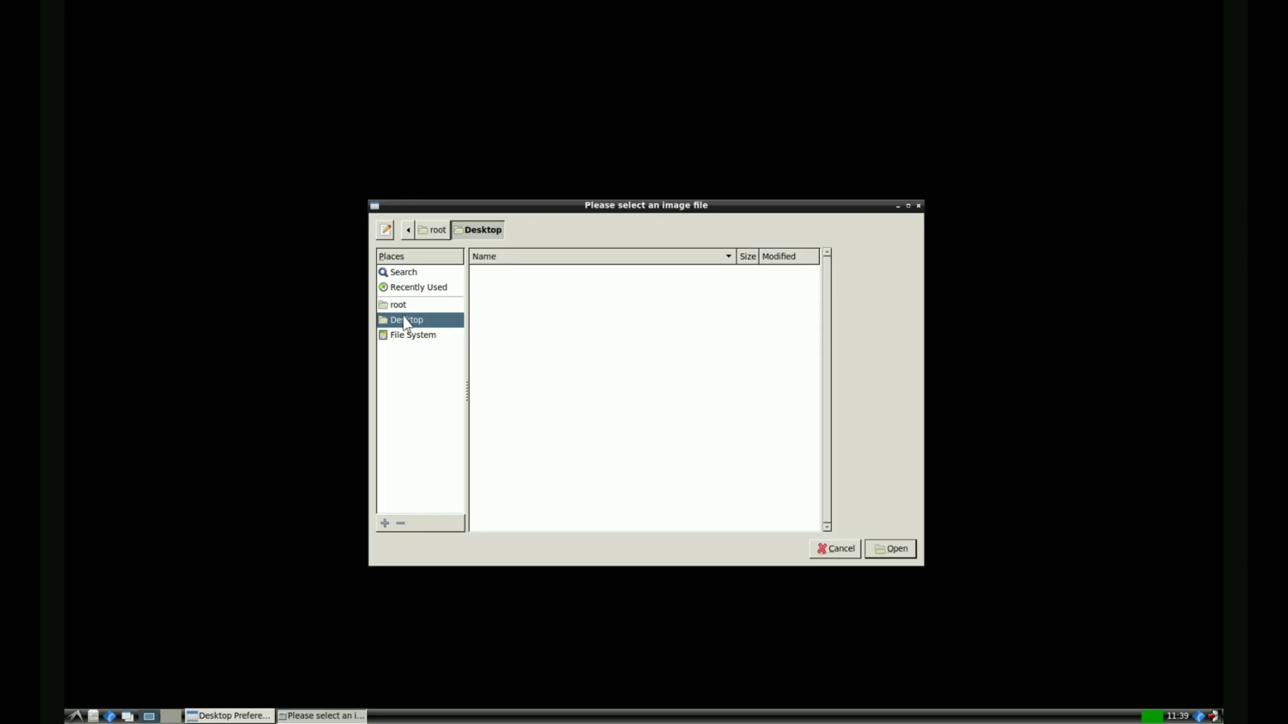
Browse from the home folder to File System, try opening sdcard, and dismiss the read error
left_click(406, 306)
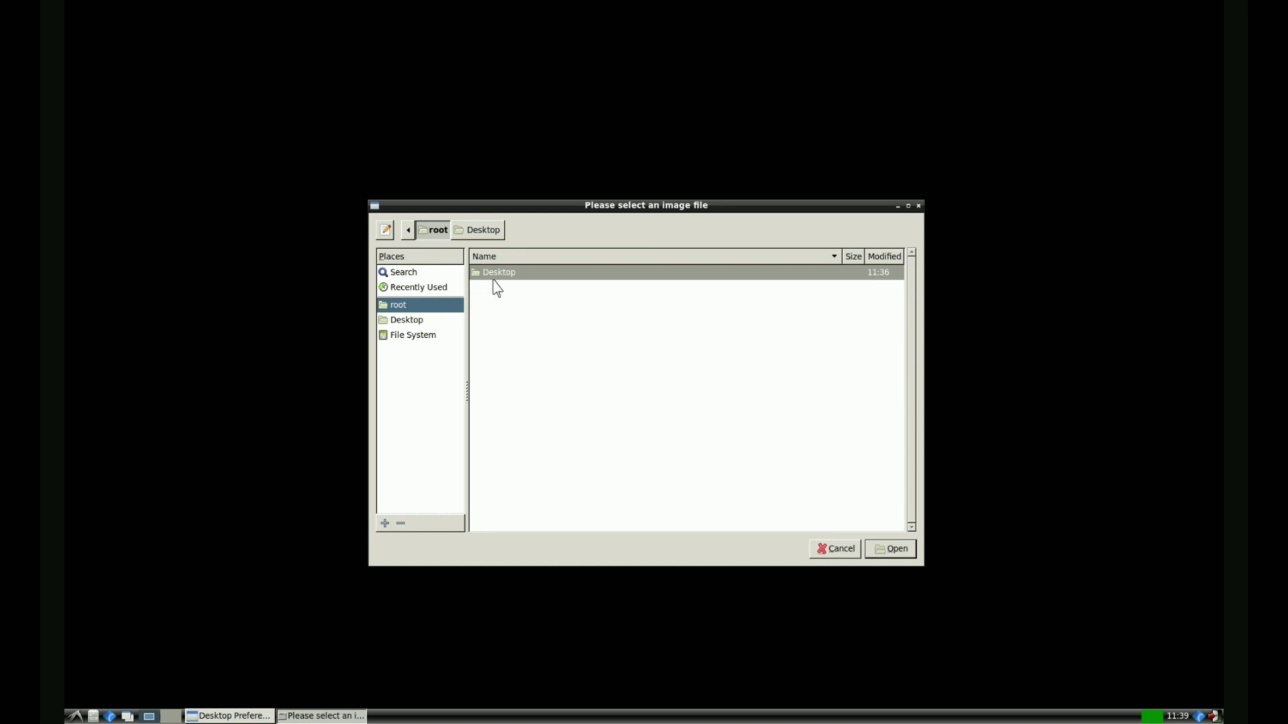
left_click(479, 230)
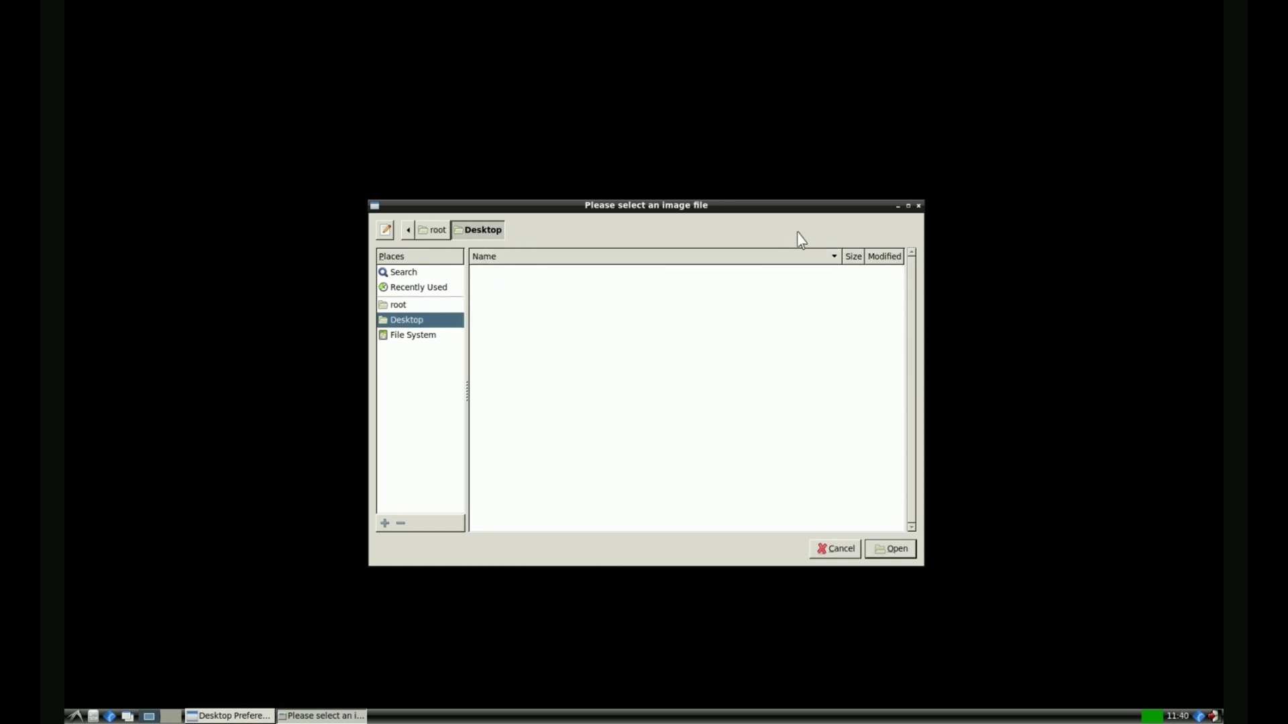
left_click(394, 336)
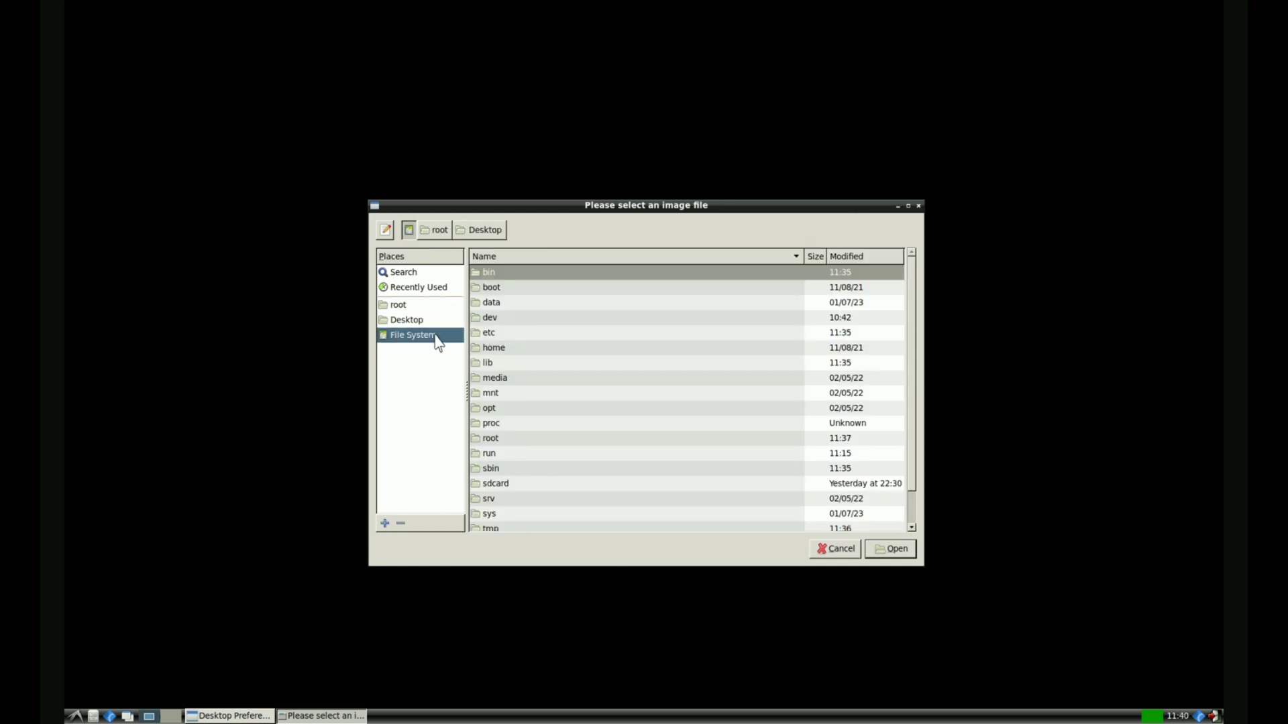
left_click(507, 488)
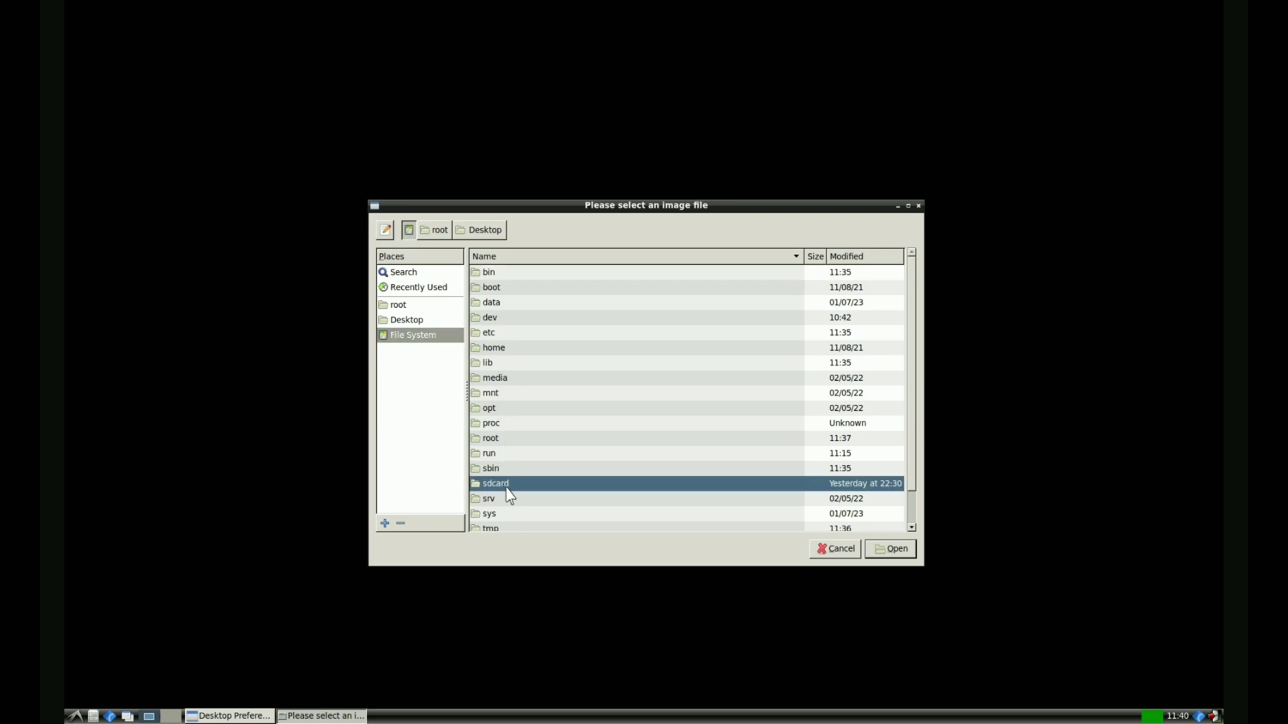
double_click(507, 489)
left_click(740, 427)
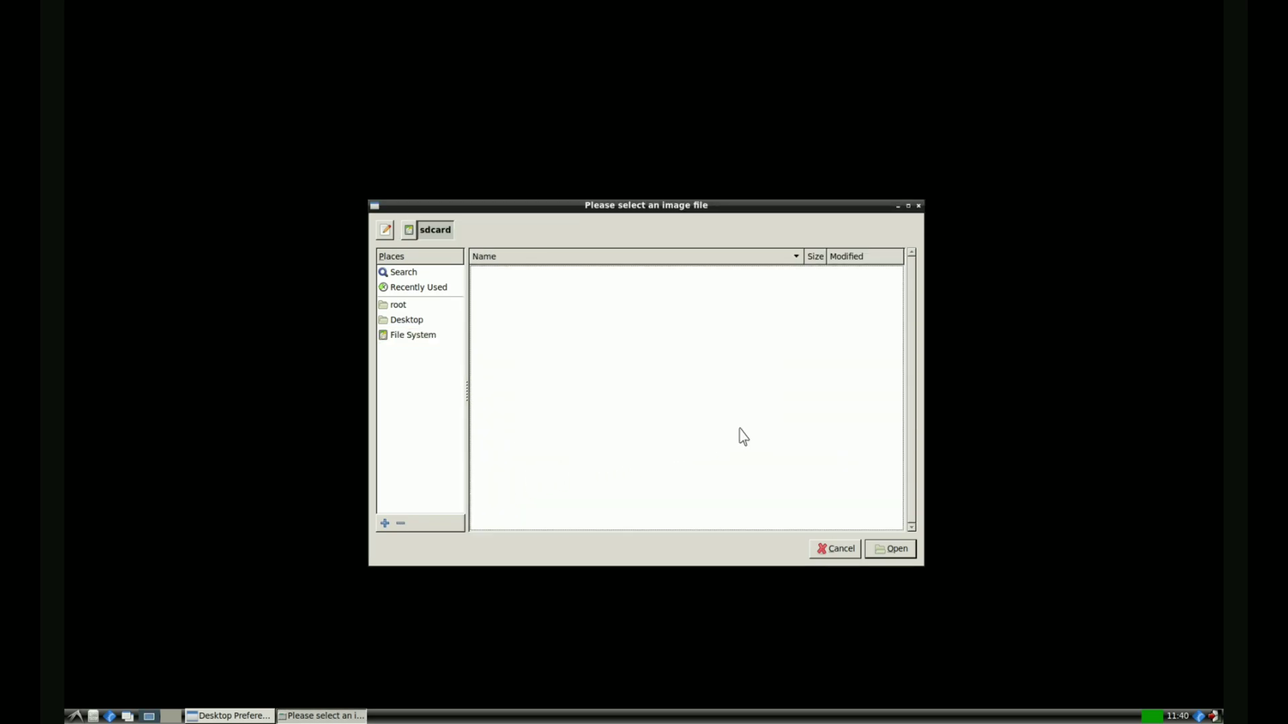
Go back to File System and open the usr folder
left_click(420, 320)
left_click(410, 337)
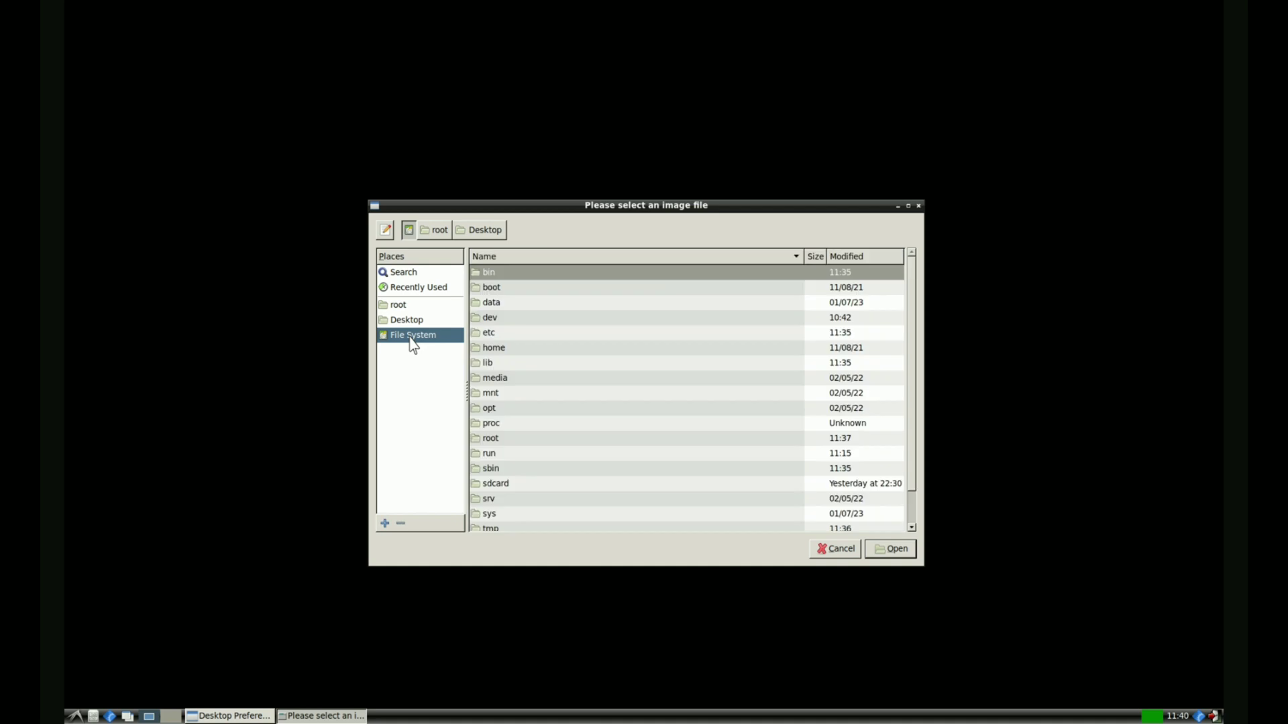
scroll(513, 421, "down", 1)
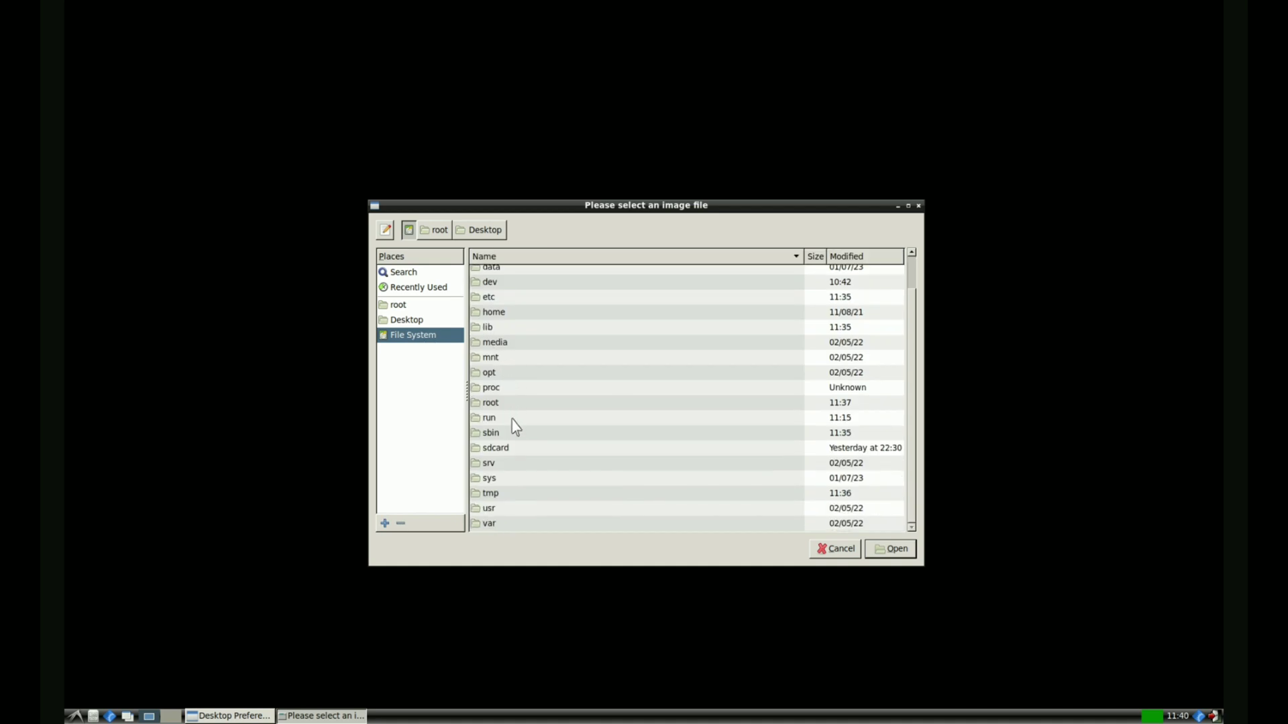
double_click(506, 508)
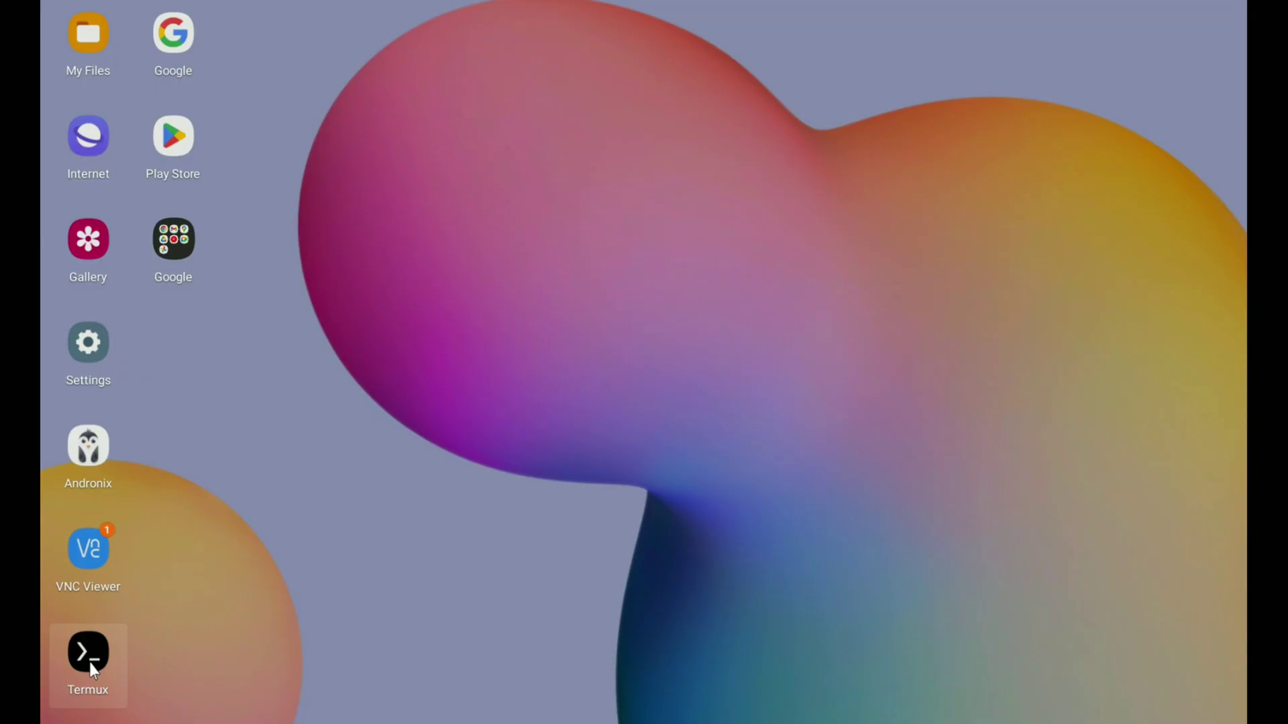
Set Termux's Files and media permission to 'Allow management of all files'
right_click(97, 661)
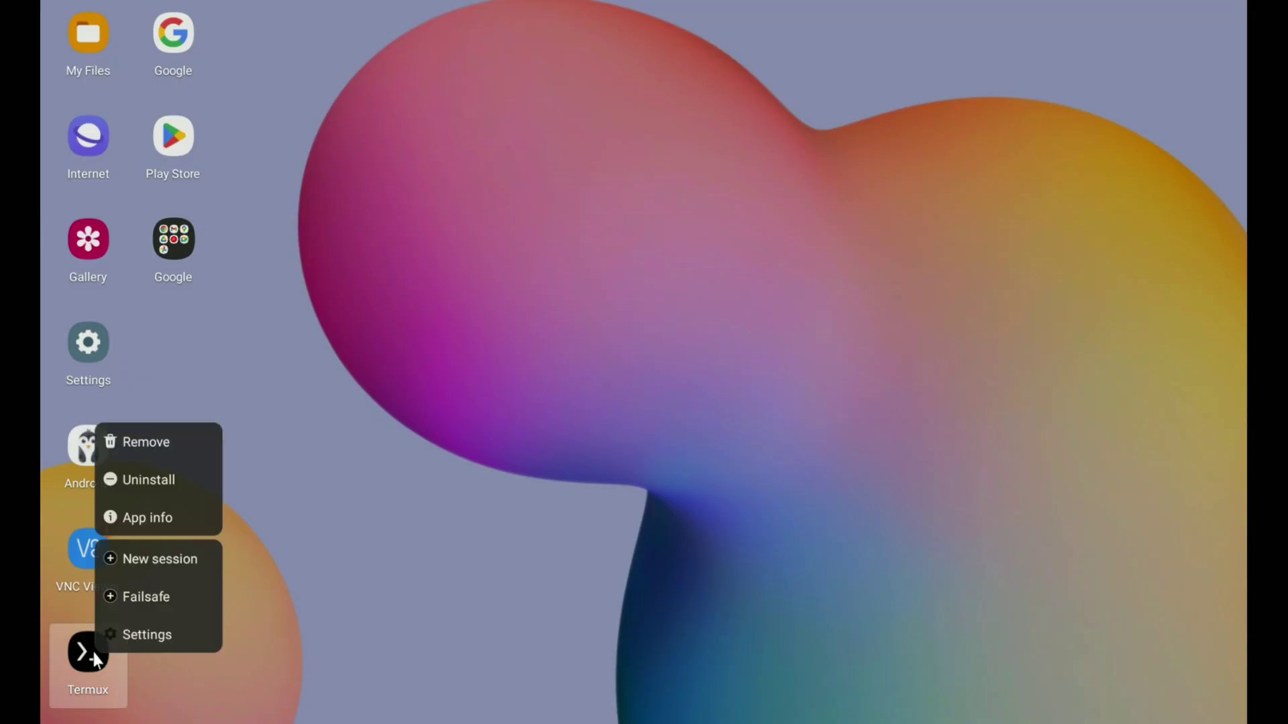
left_click(119, 522)
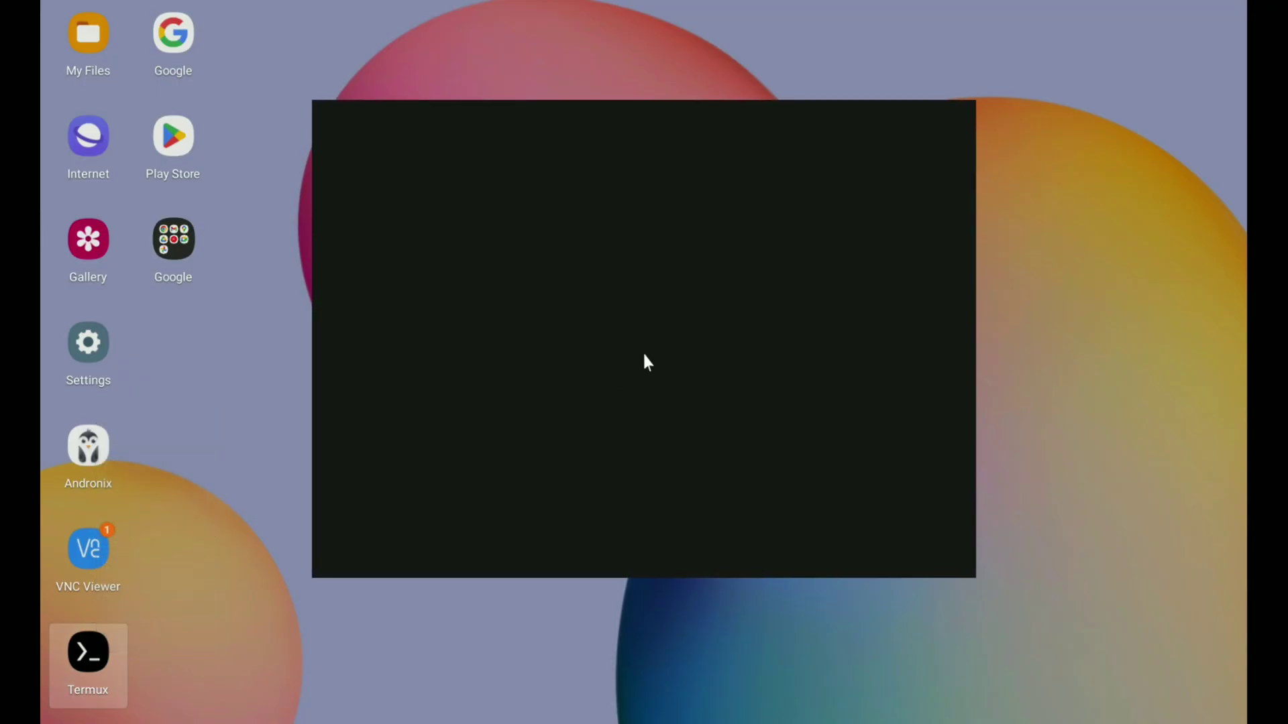
left_click(472, 392)
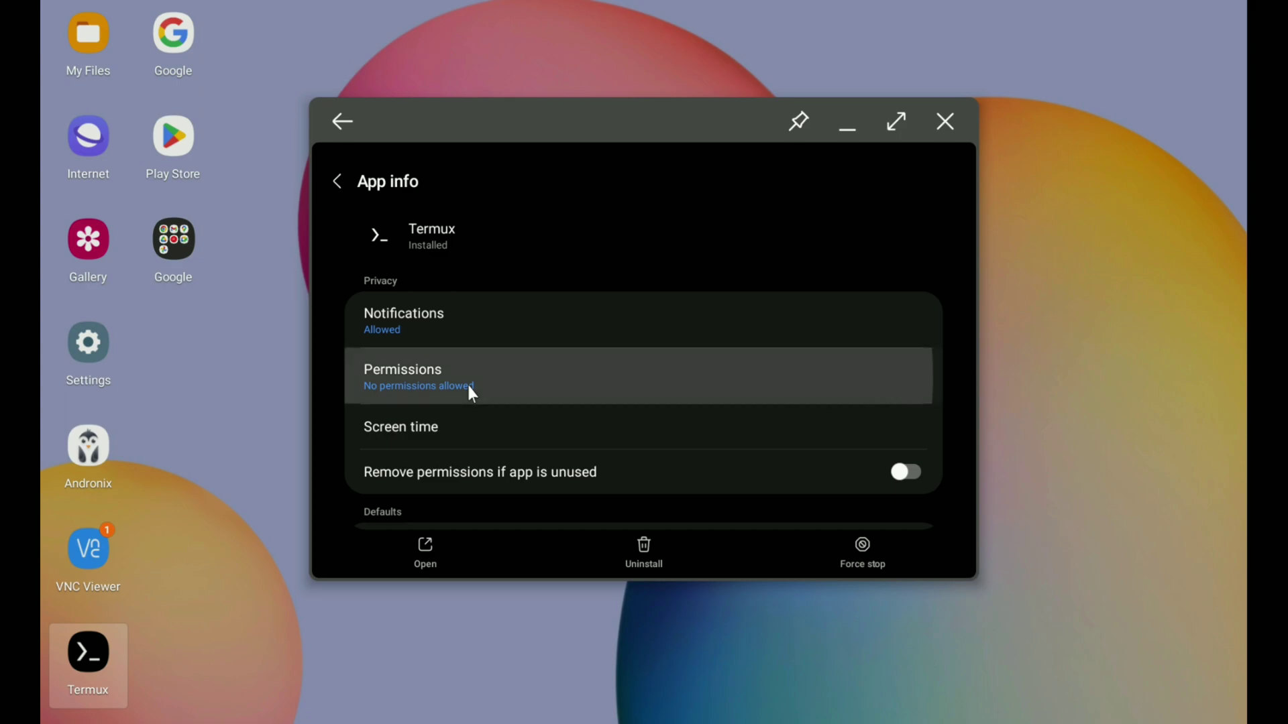
scroll(533, 430, "down", 2)
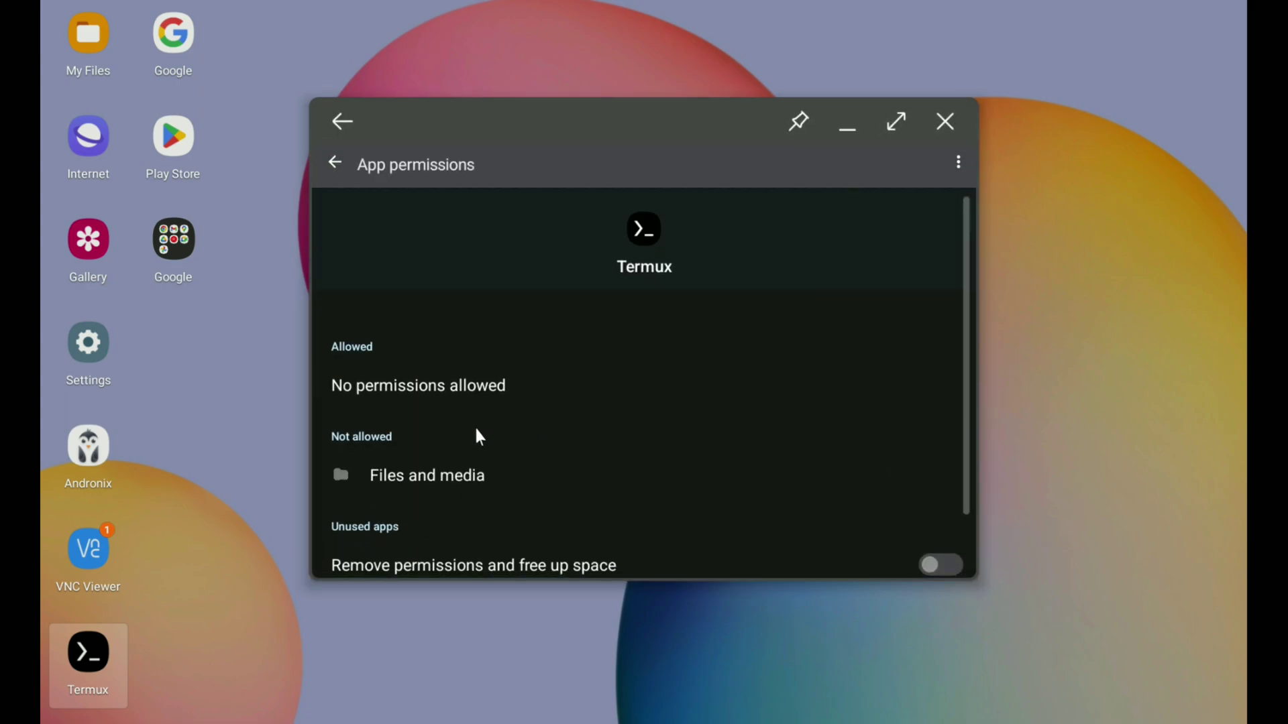
left_click(453, 477)
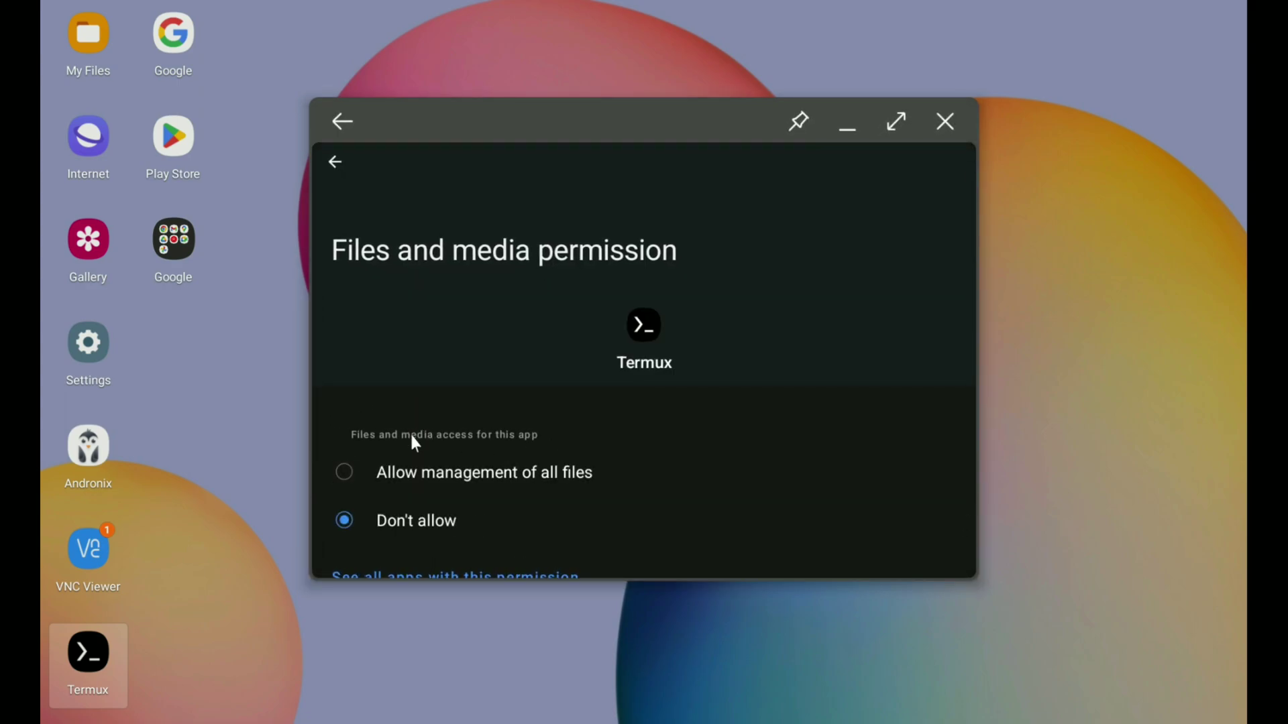
left_click(373, 469)
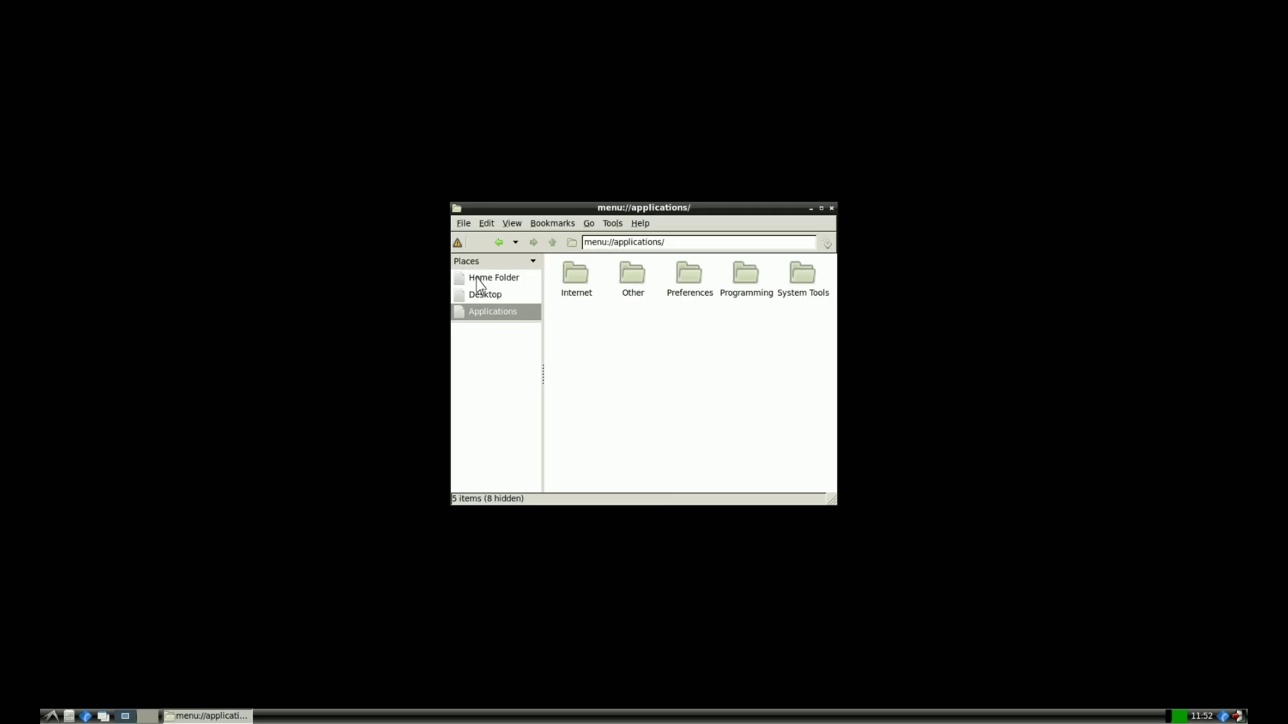
Use the Directory Tree pane to reach /sdcard/Download and open its JPG image
left_click(494, 261)
left_click(495, 295)
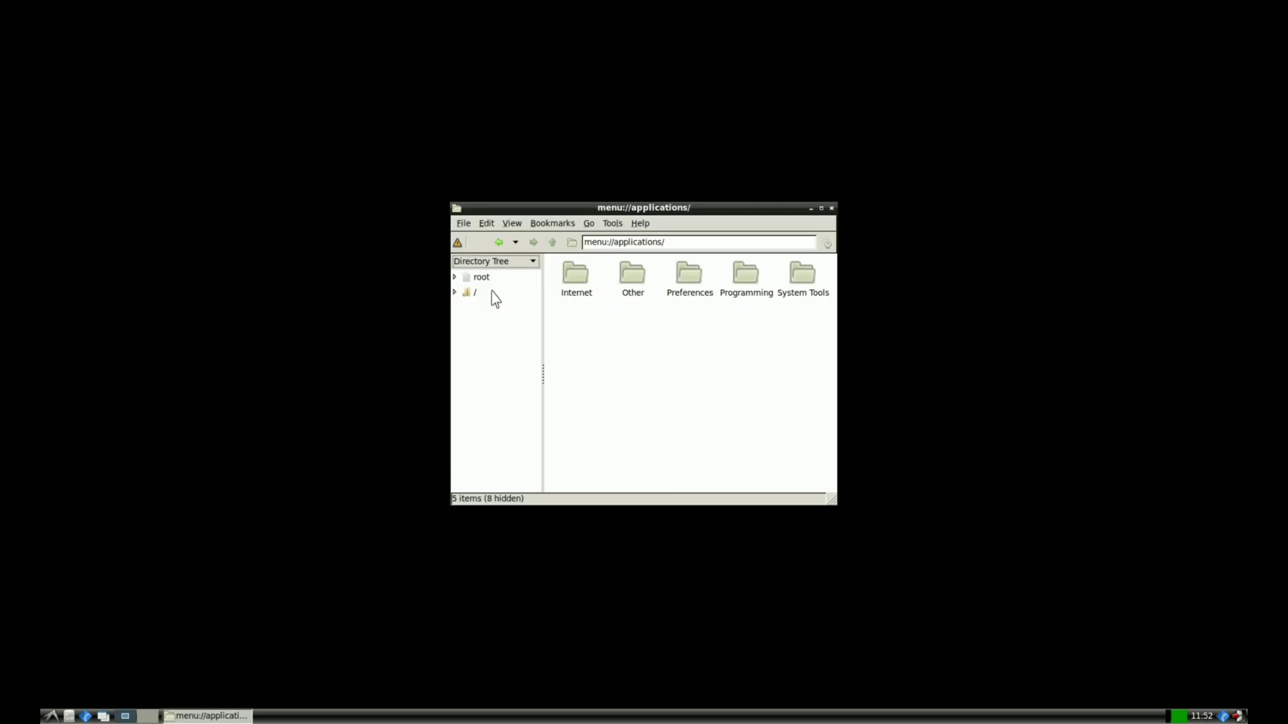
left_click(483, 293)
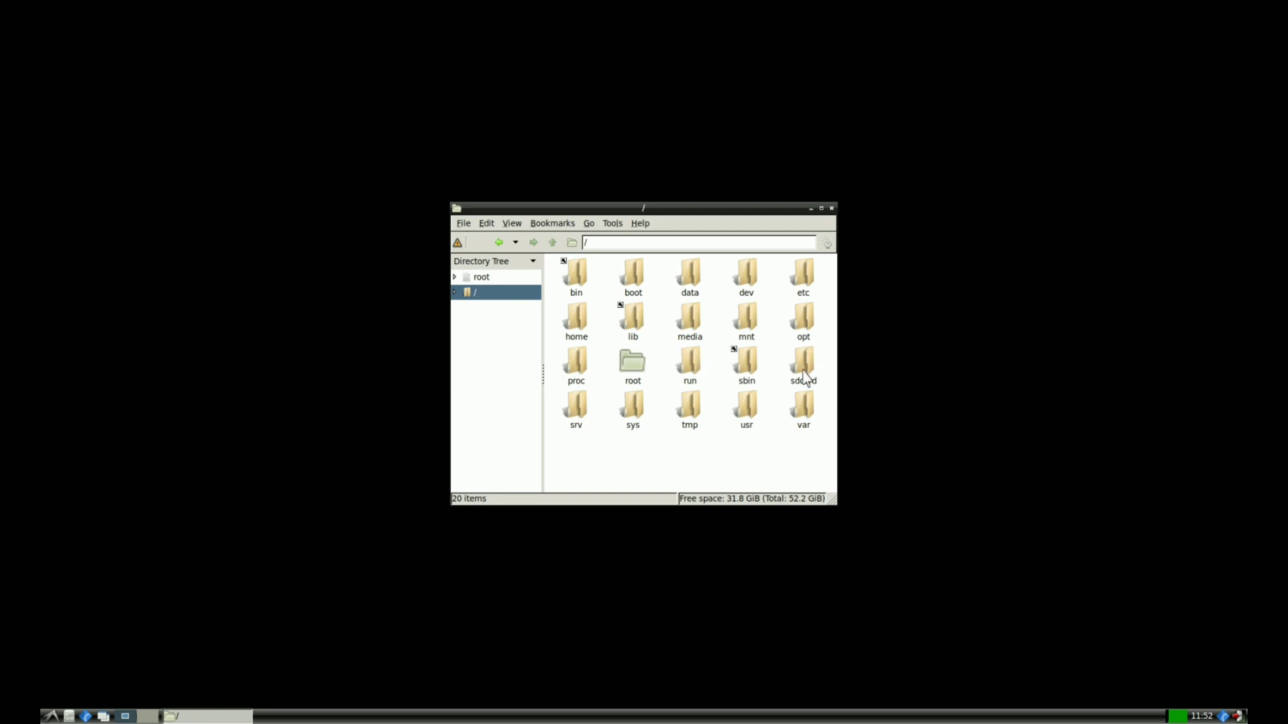
double_click(805, 366)
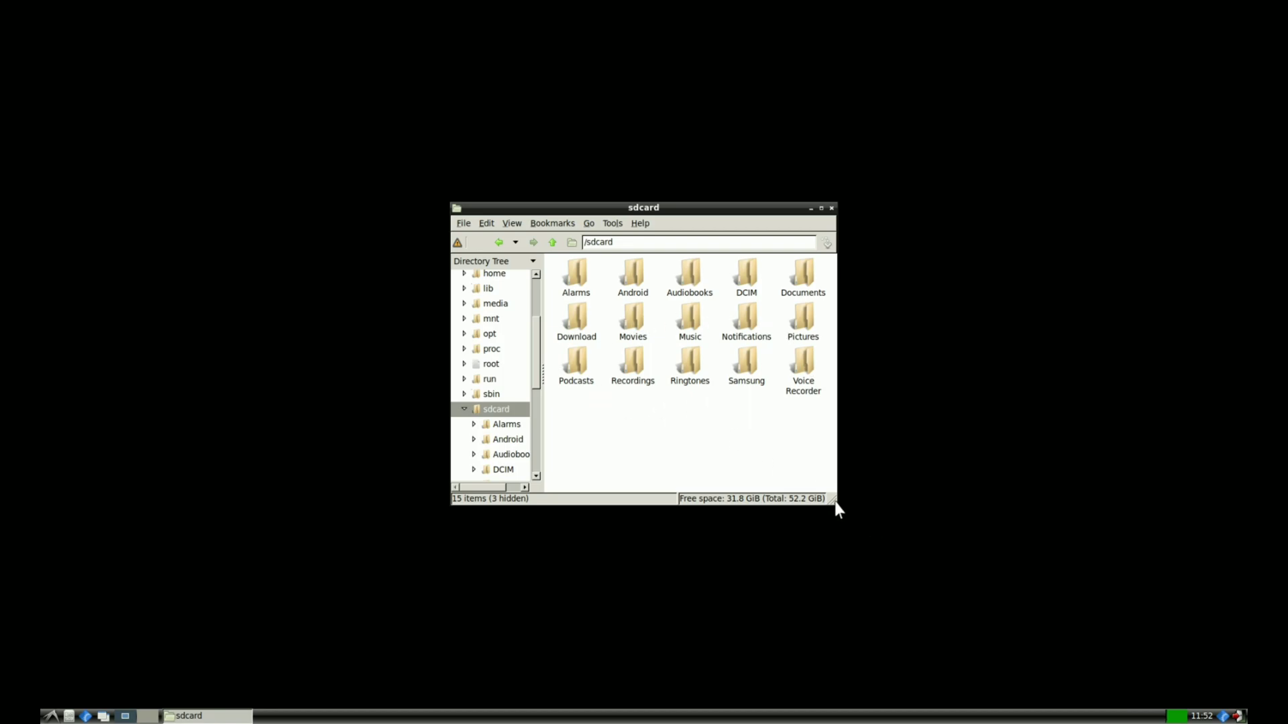
left_click_drag(833, 504, 1067, 612)
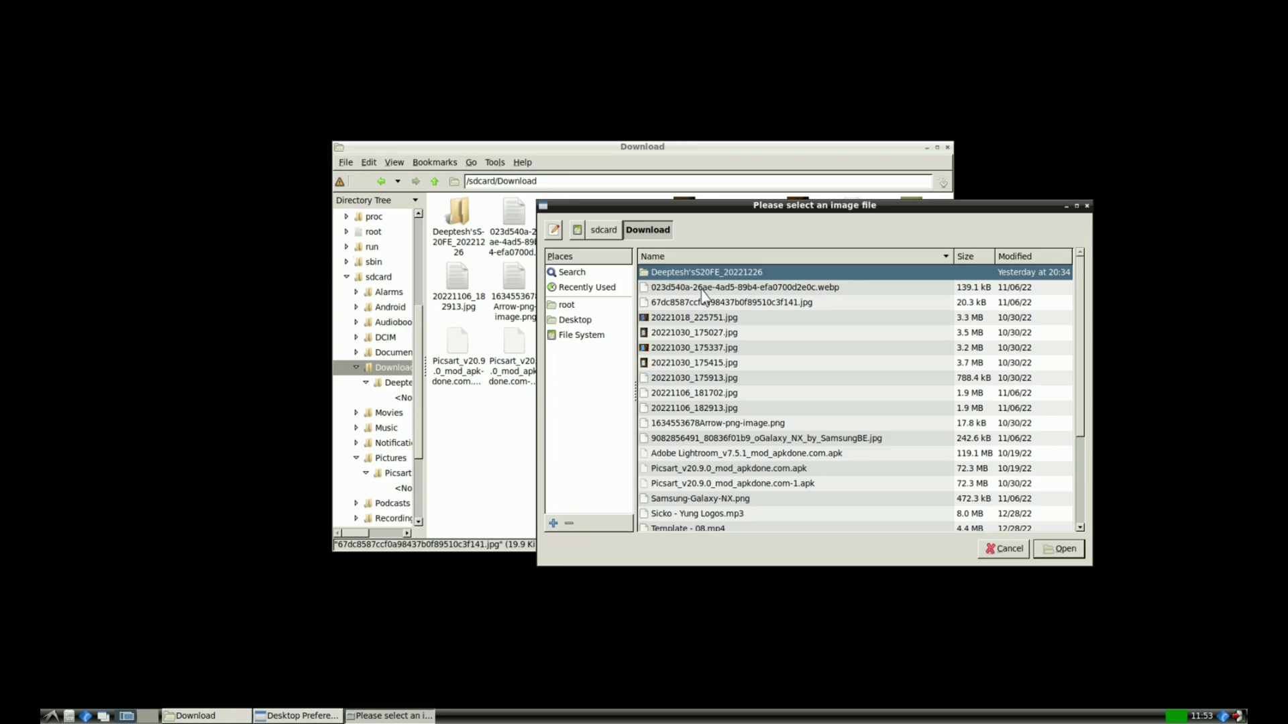
left_click(702, 289)
left_click(702, 303)
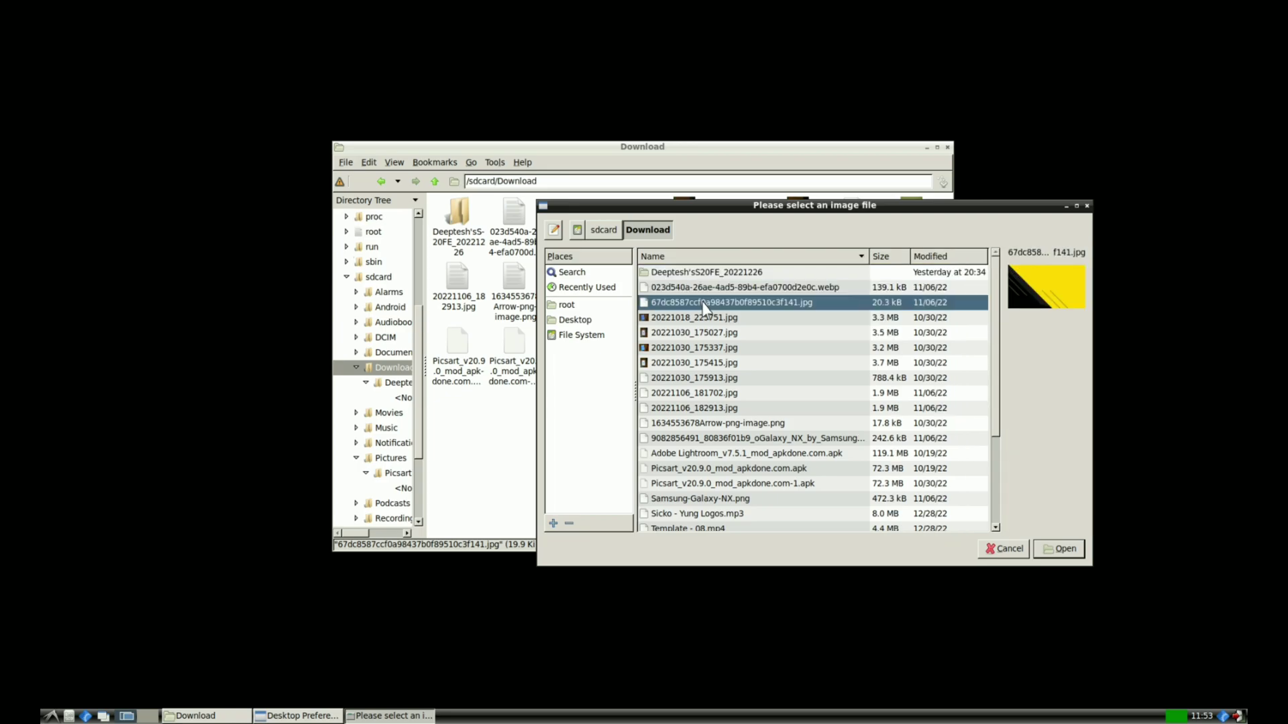
left_click(1060, 550)
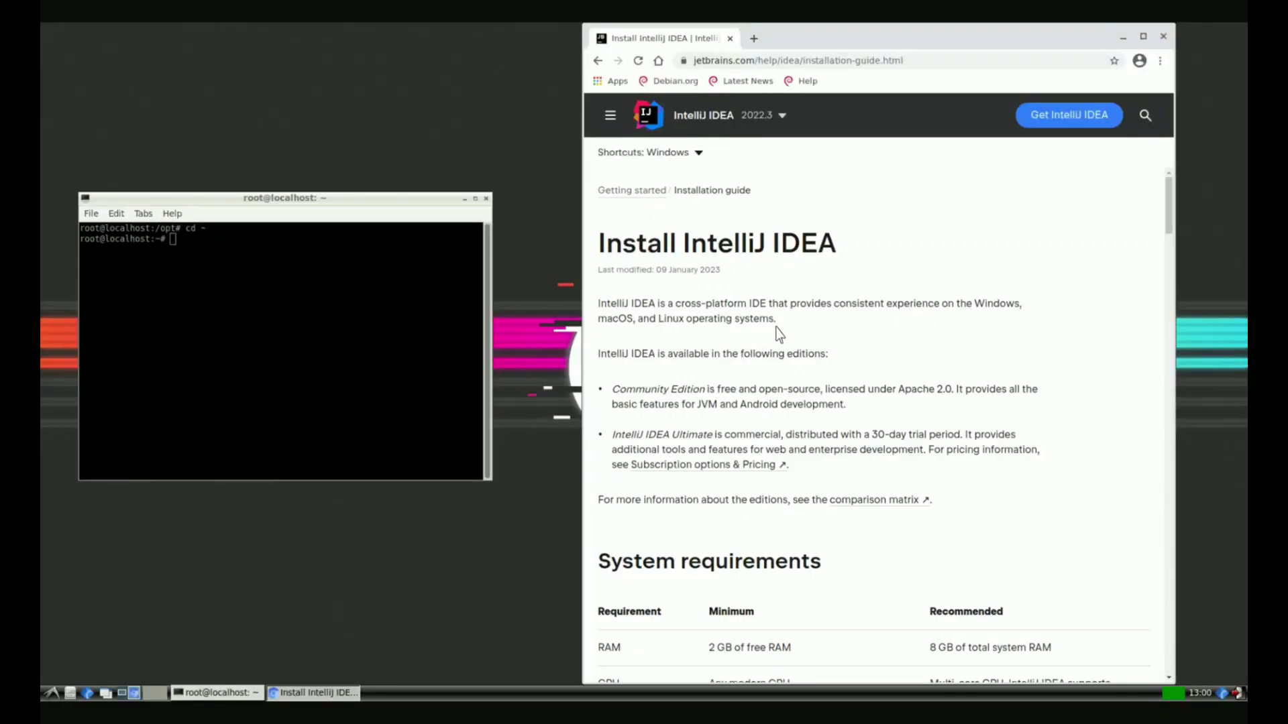
On the install guide's Linux tab, follow 'Download the tarball' and download Community Edition (.tar.gz)
scroll(829, 404, "down", 2)
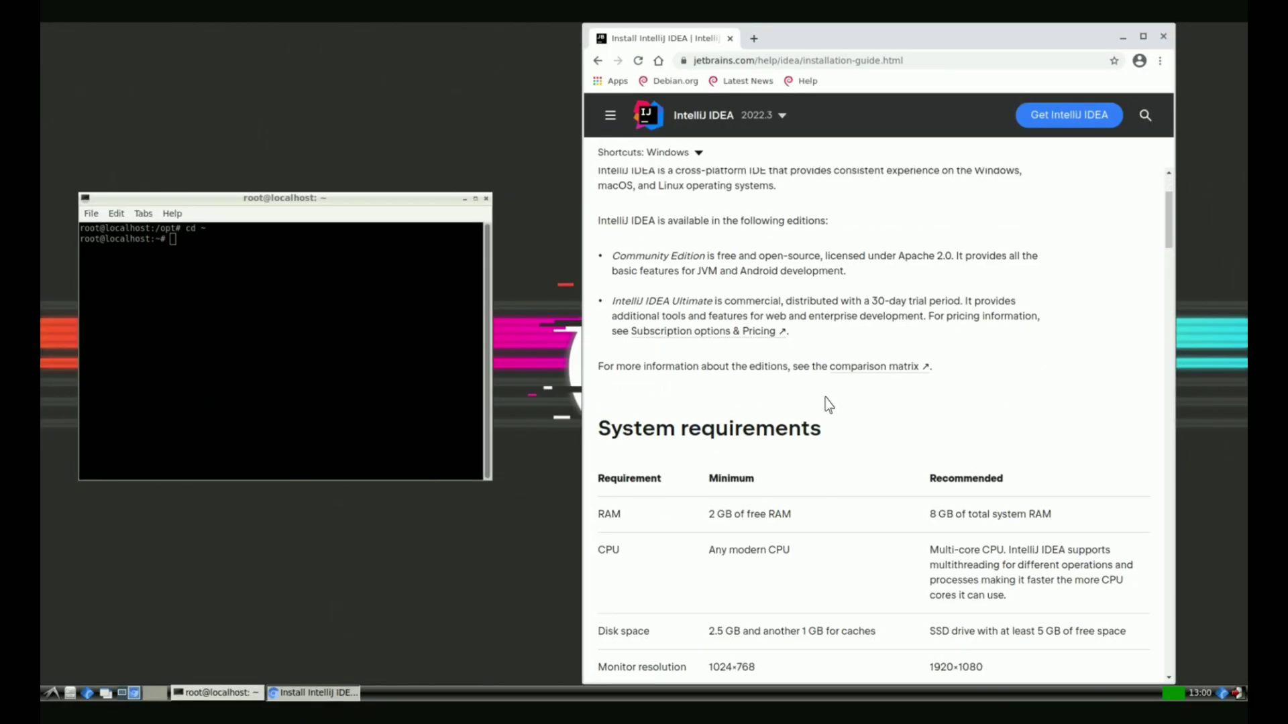
scroll(829, 405, "down", 5)
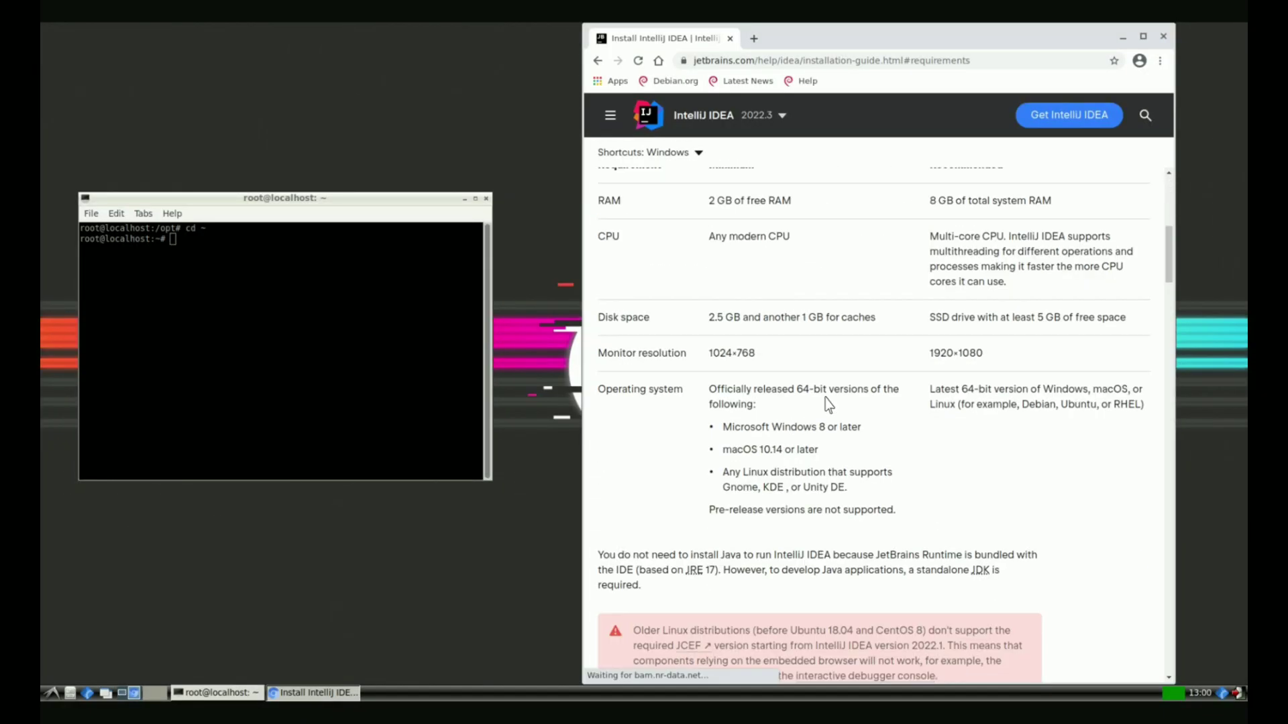
scroll(829, 405, "up", 4)
scroll(829, 405, "down", 10)
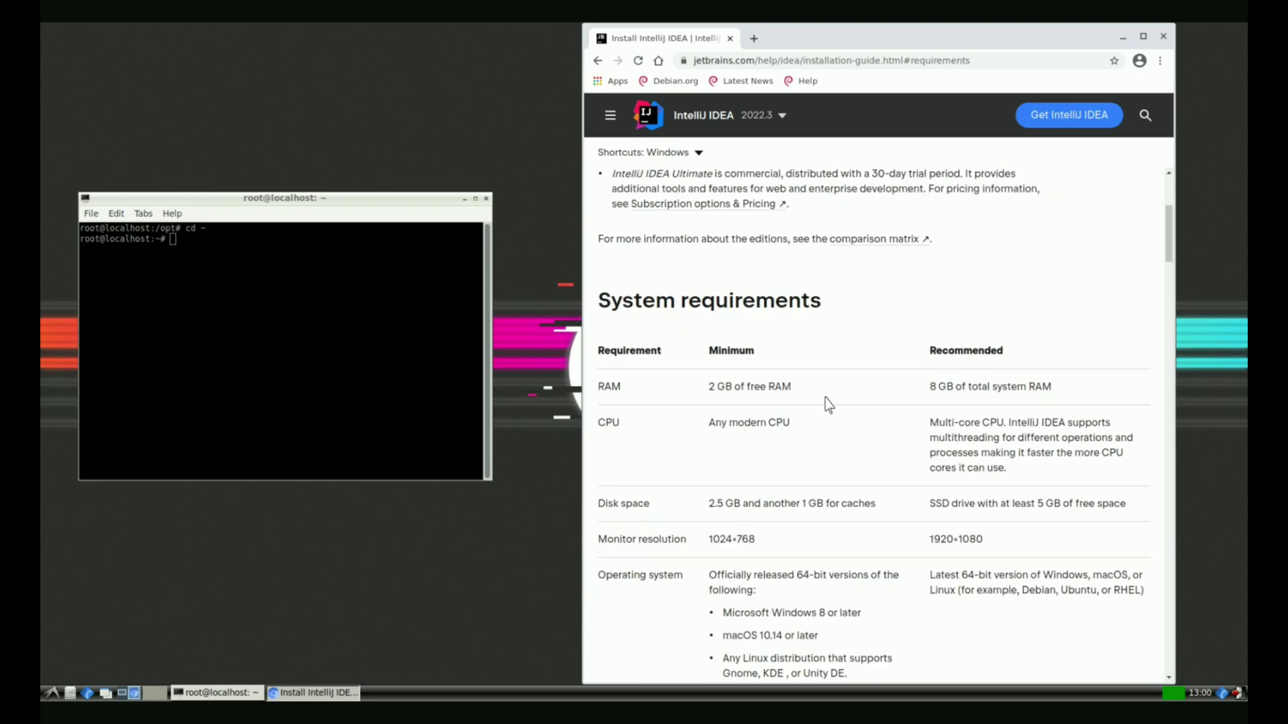
scroll(829, 404, "down", 8)
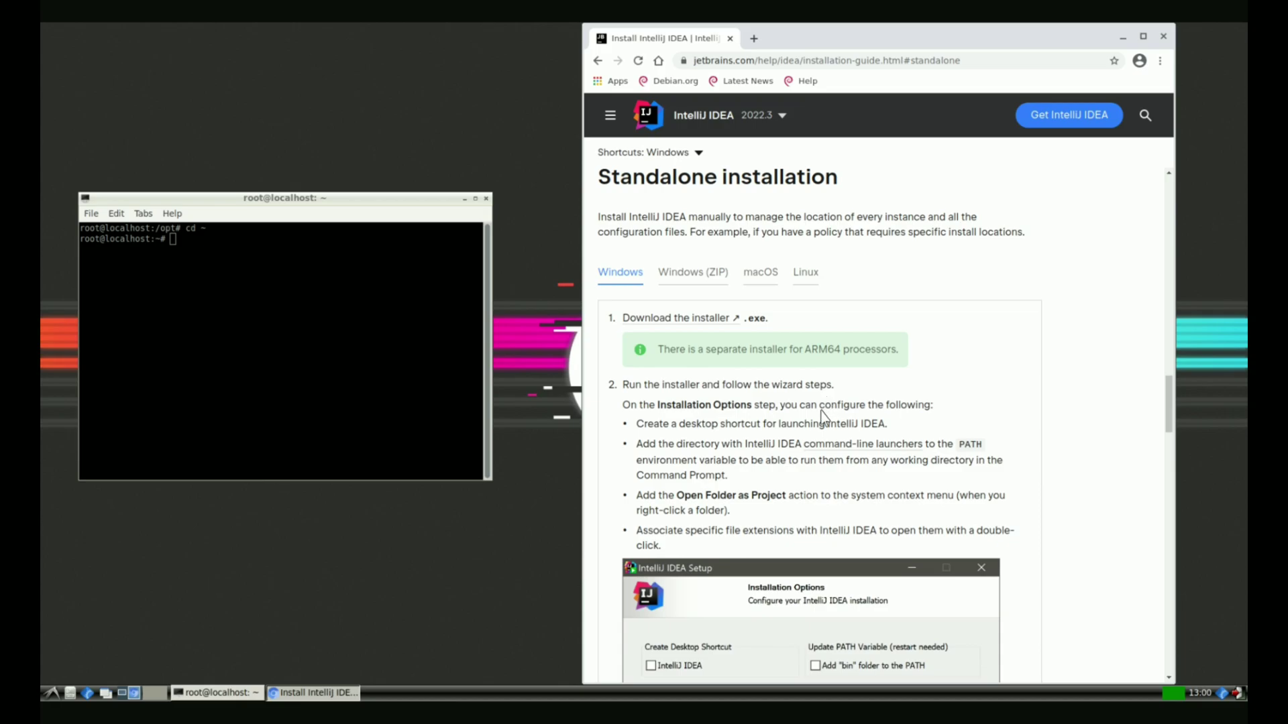
left_click(805, 273)
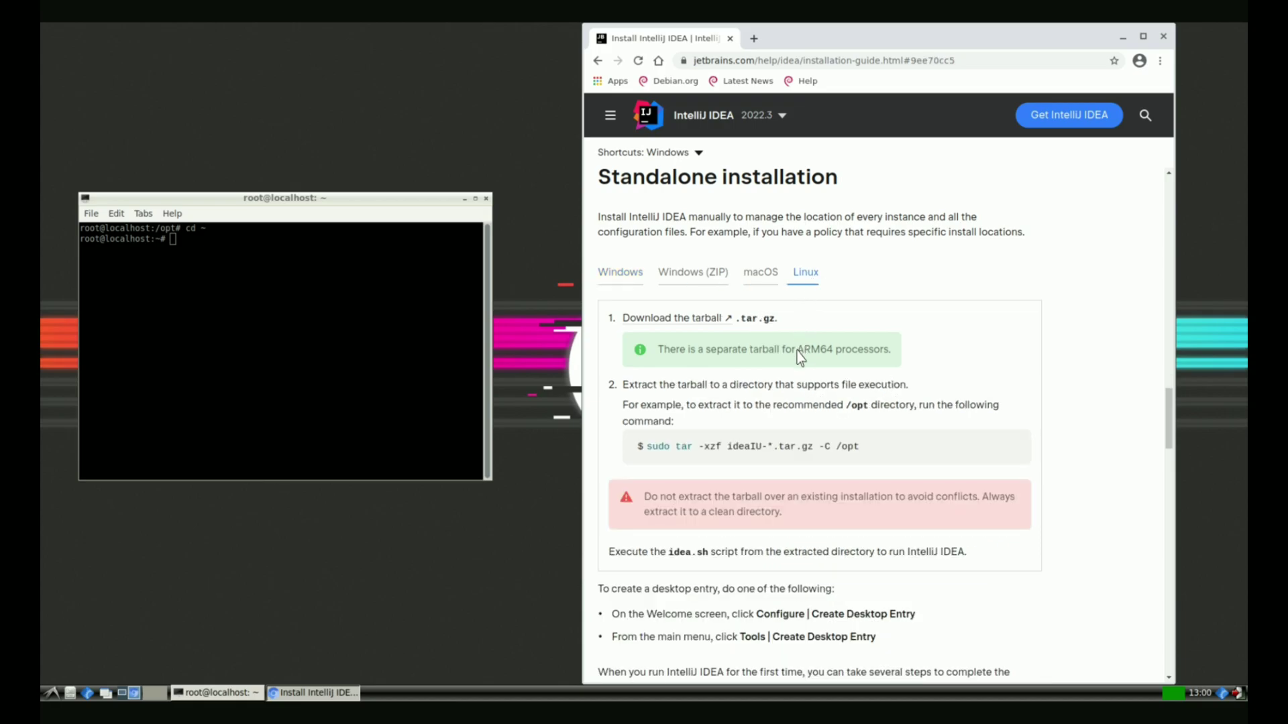
left_click(711, 320)
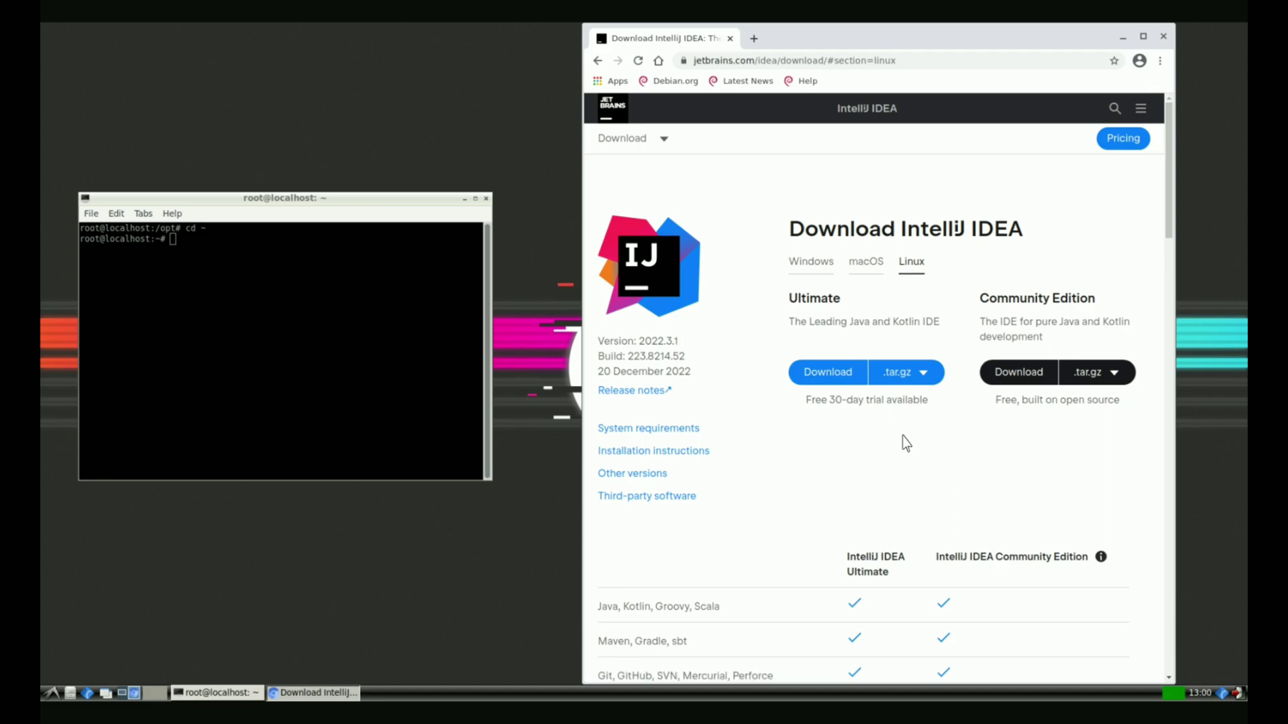
left_click(1019, 372)
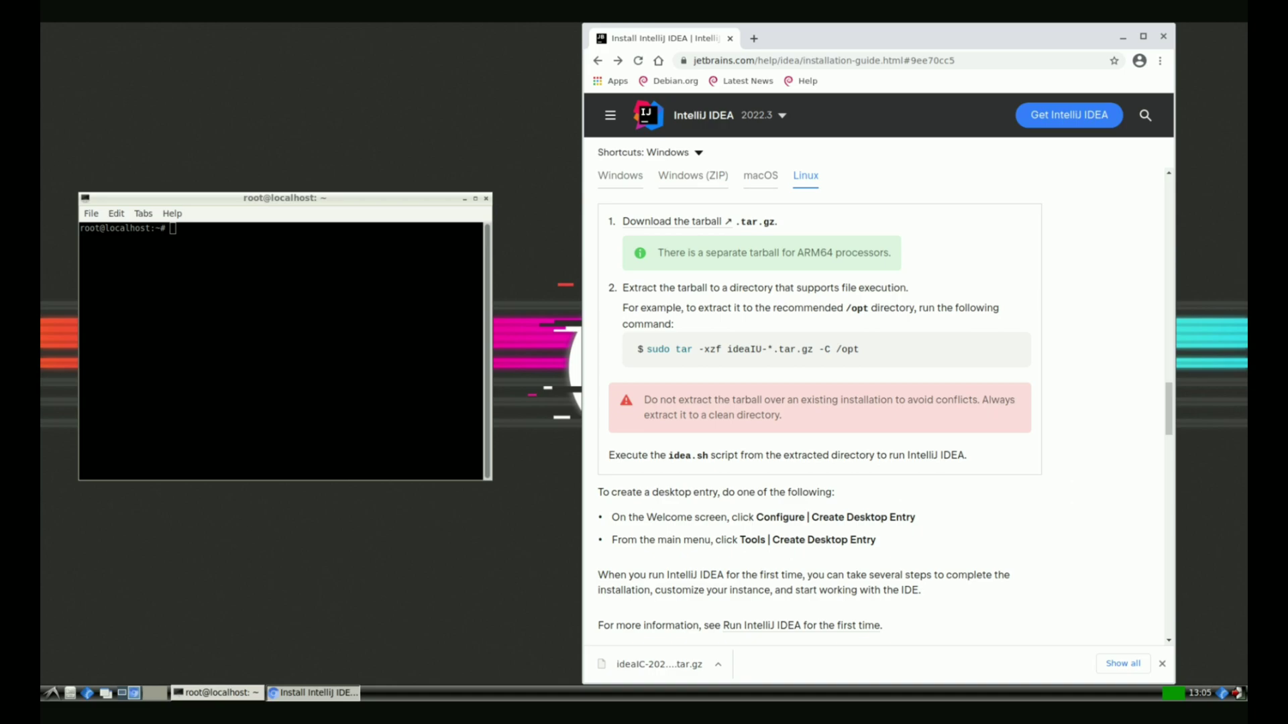
In Downloads, extract the IntelliJ tarball into /opt with sudo tar -xzf
left_click(247, 242)
type("ls")
key("Return")
type("cd Downloads")
key("Return")
type("ls")
key("Return")
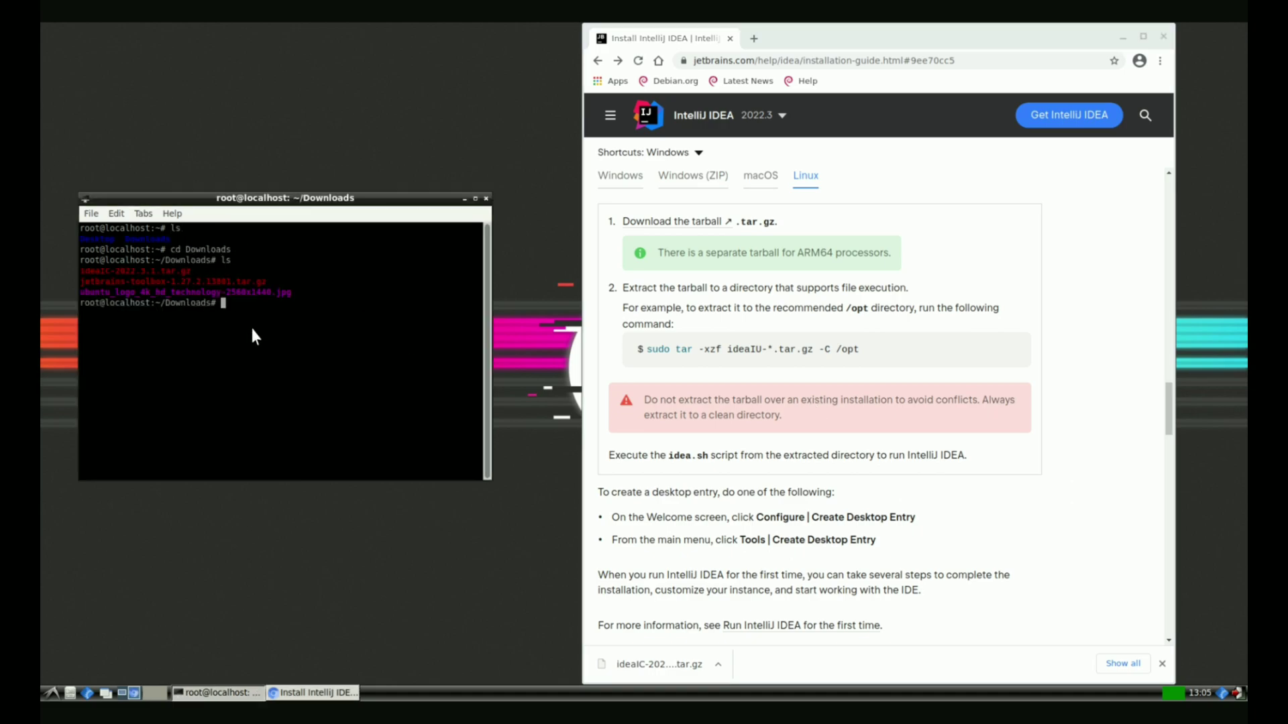
type("sudo tar -xzf ideaIU")
type("-*.tar.gz -C /opt")
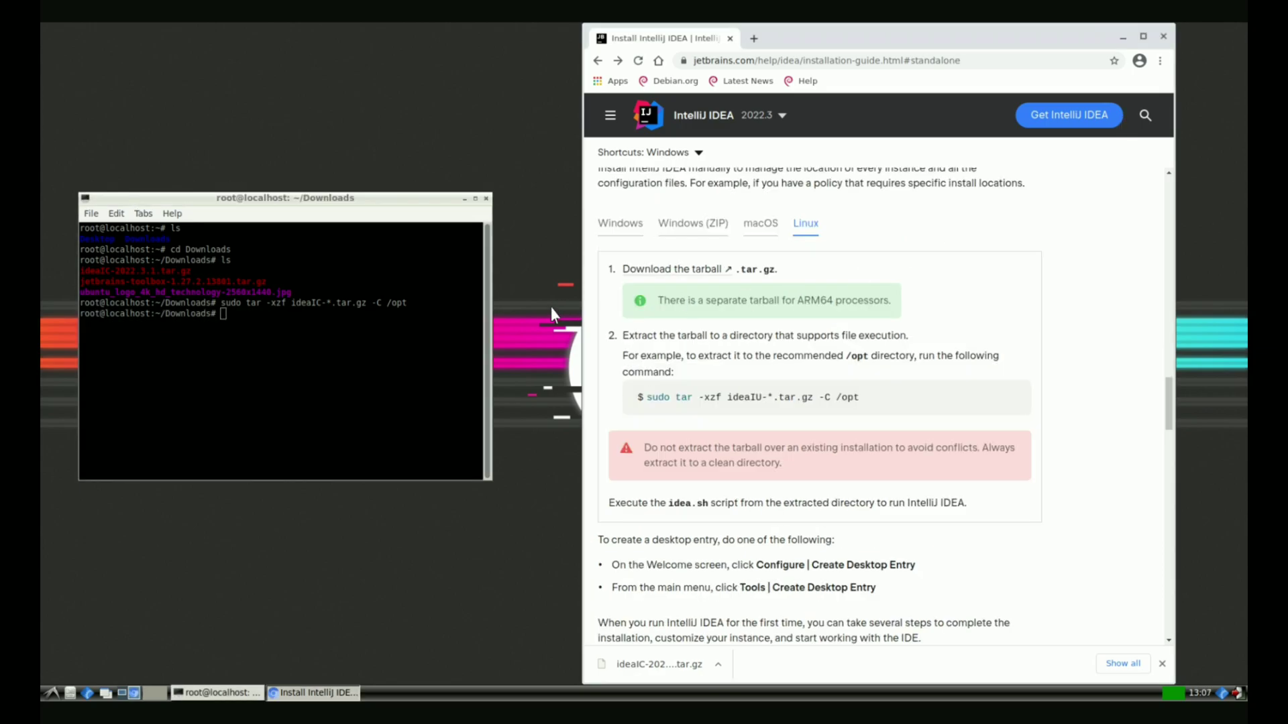
left_click(282, 316)
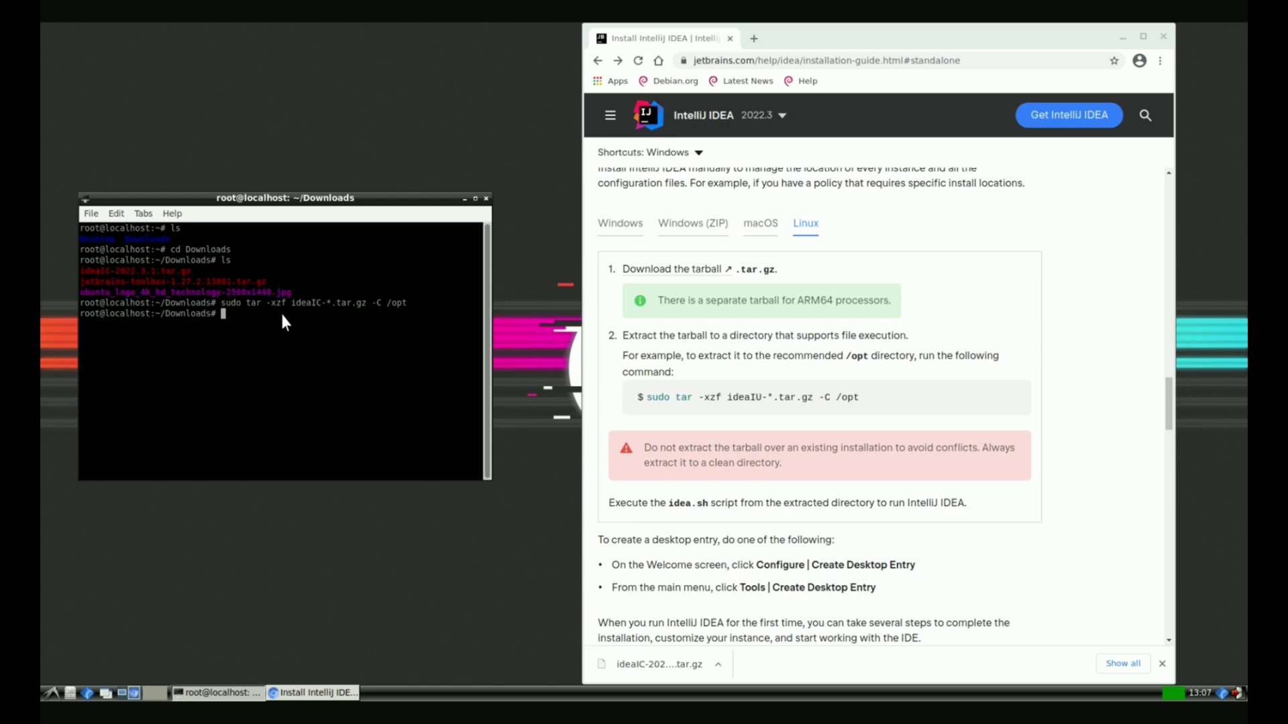
Go to /opt and enter the extracted idea-IC folder, listing its contents
type("cd ~")
key("Return")
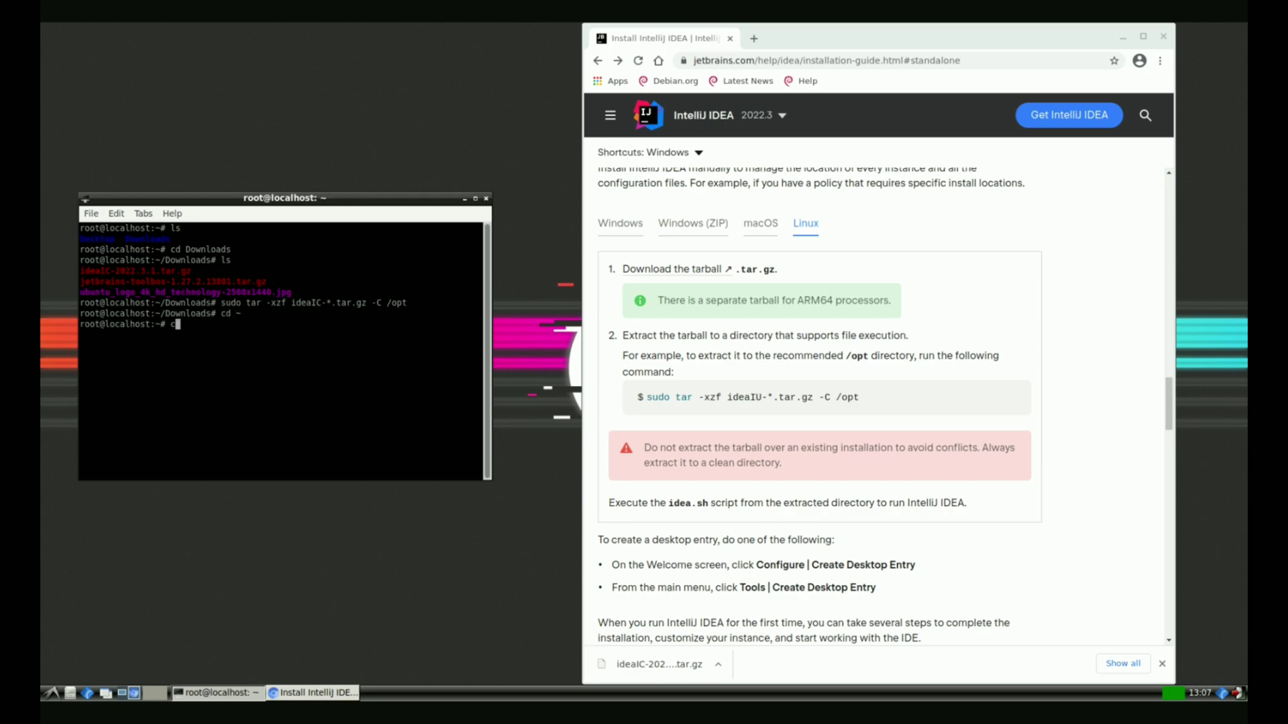
type("cd /opt")
key("Return")
type("ls")
key("Return")
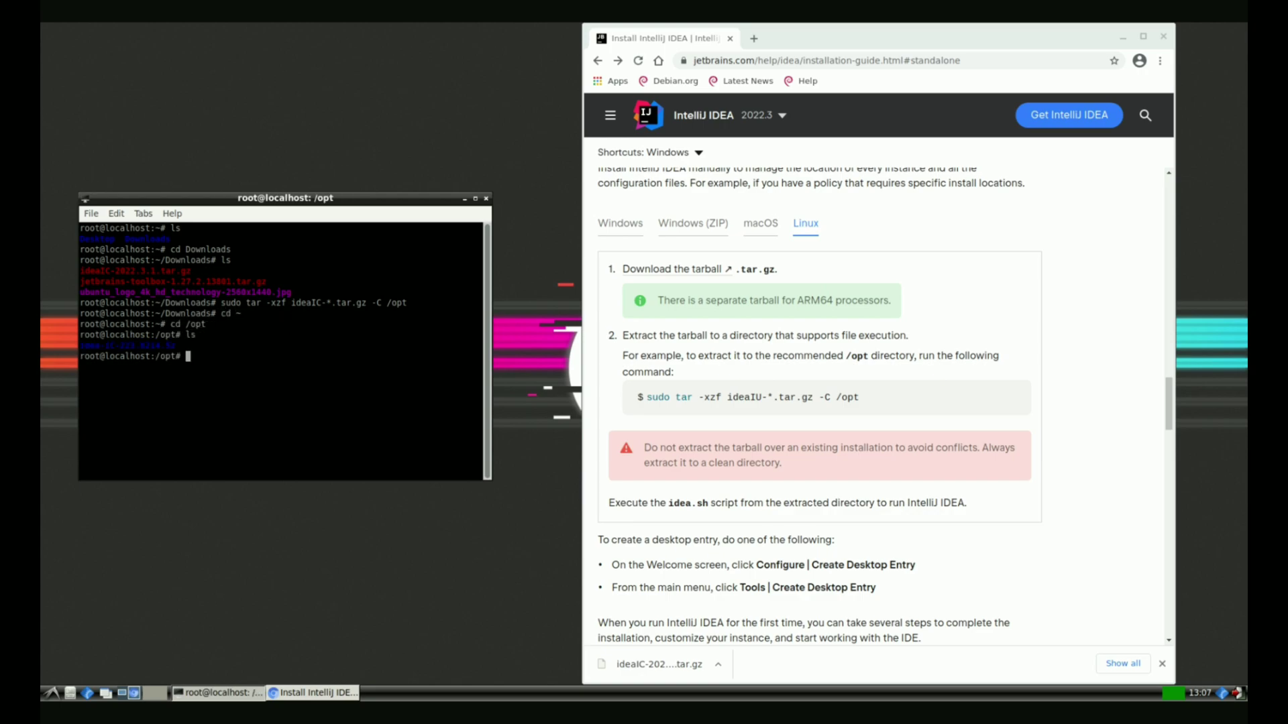
type("cd idea-*")
key("Return")
type("ls")
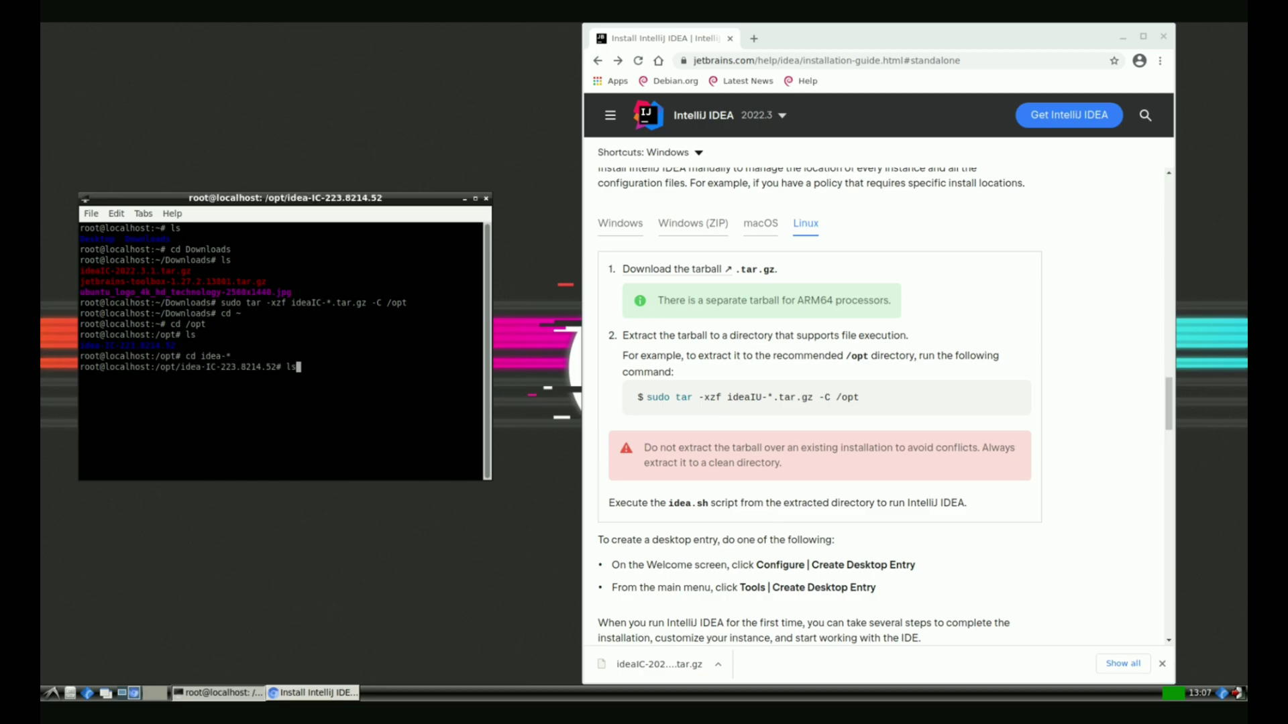
key("Return")
Enter the bin folder and launch IntelliJ with ./idea.sh
type("cd bib")
key("Return")
type("cd bin")
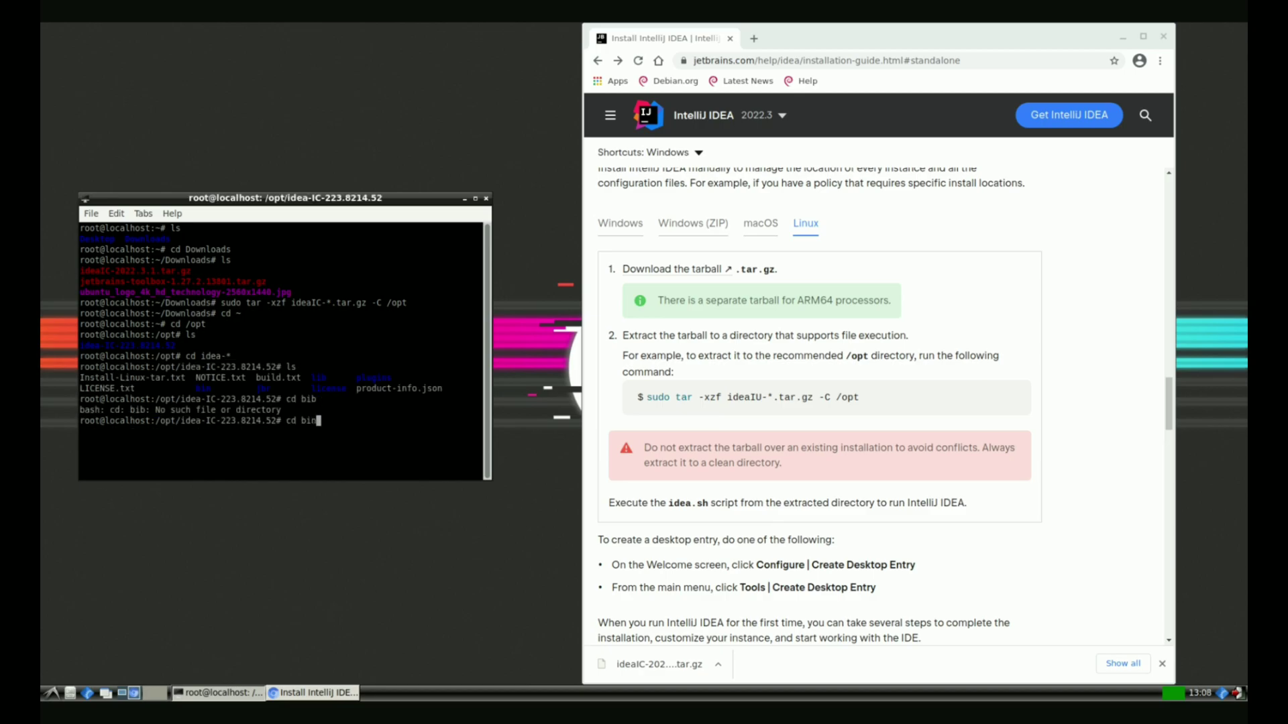
key("Return")
type("ls")
key("Return")
type("./idea")
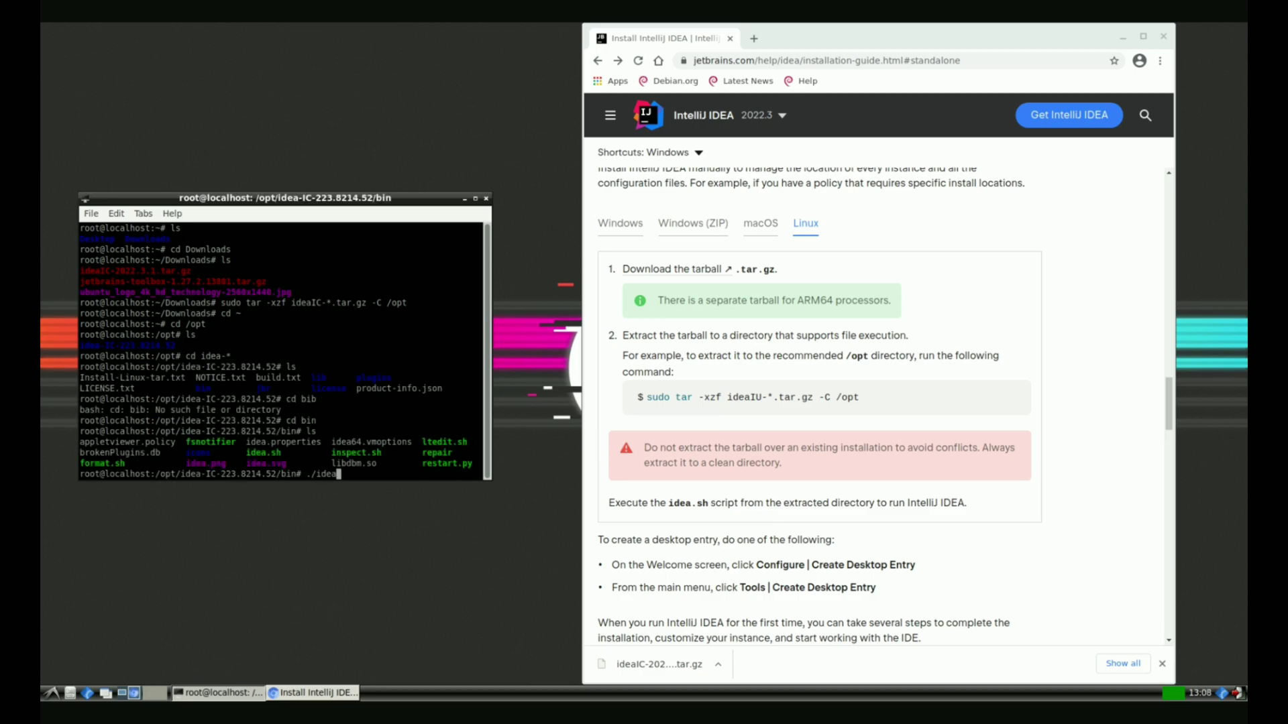
type(".sh")
key("Return")
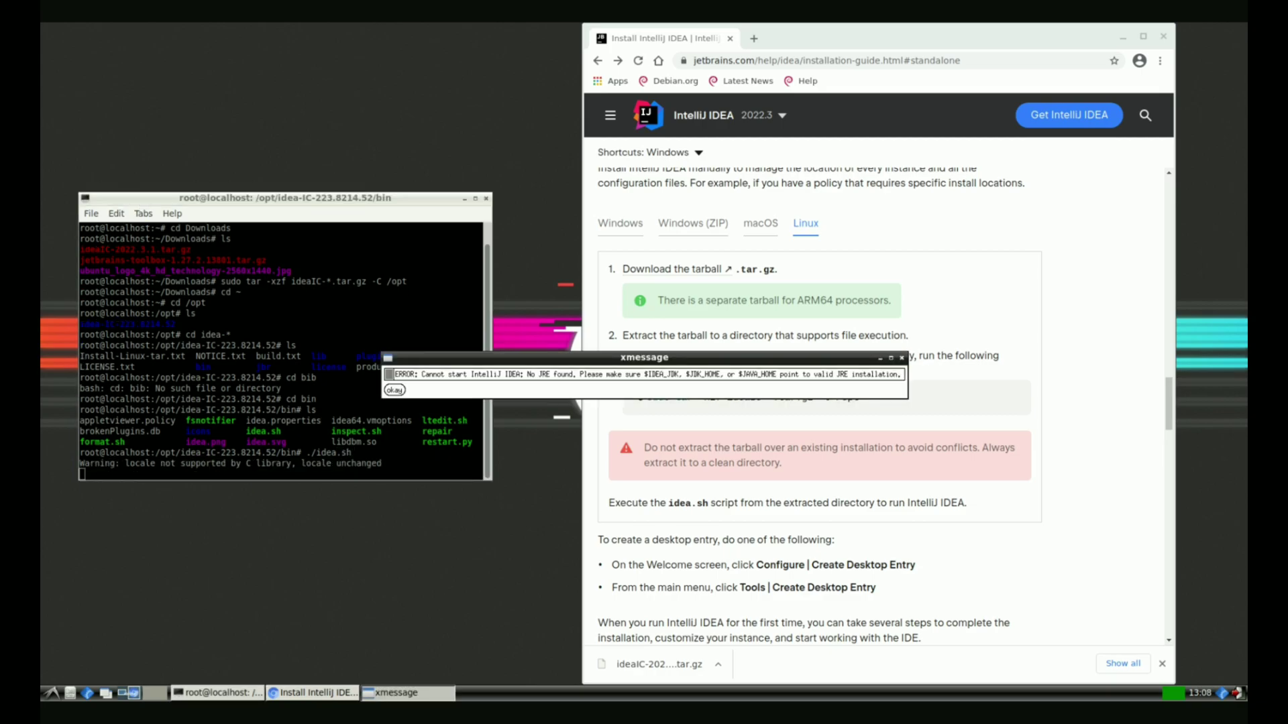
Dismiss the 'No JRE found' message and search the web for the error
left_click(395, 389)
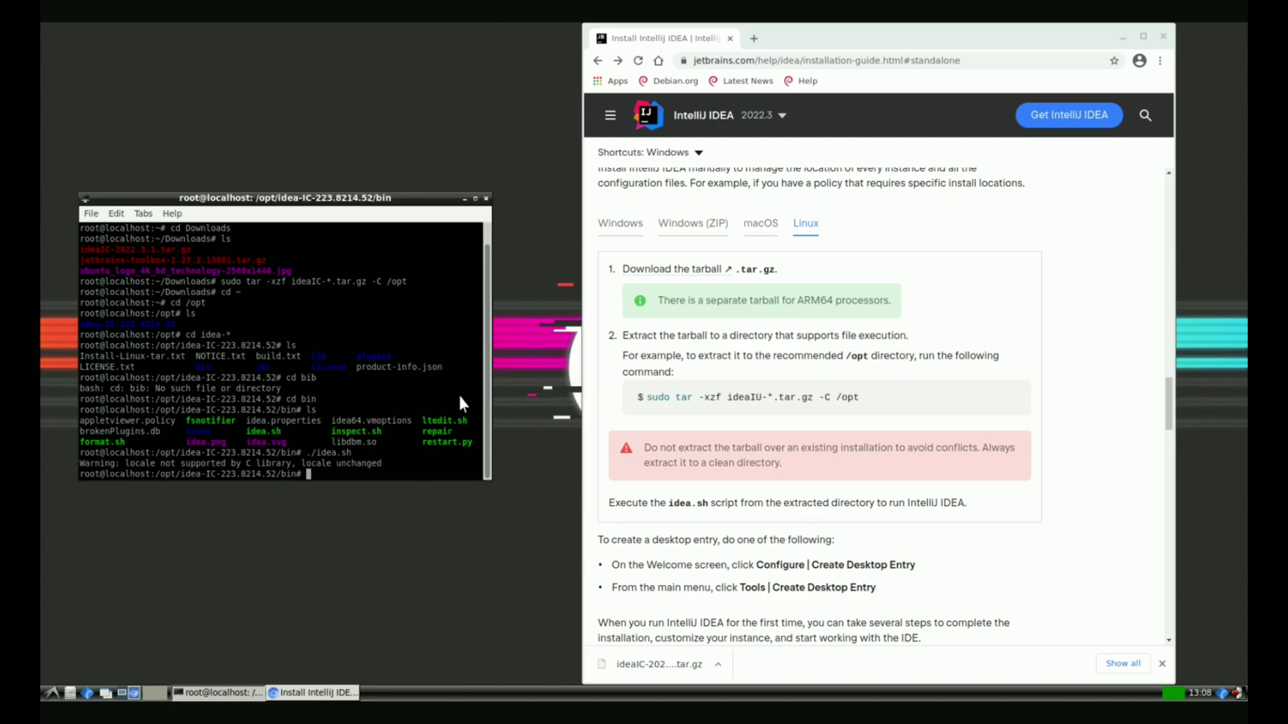
type("nd")
key("Return")
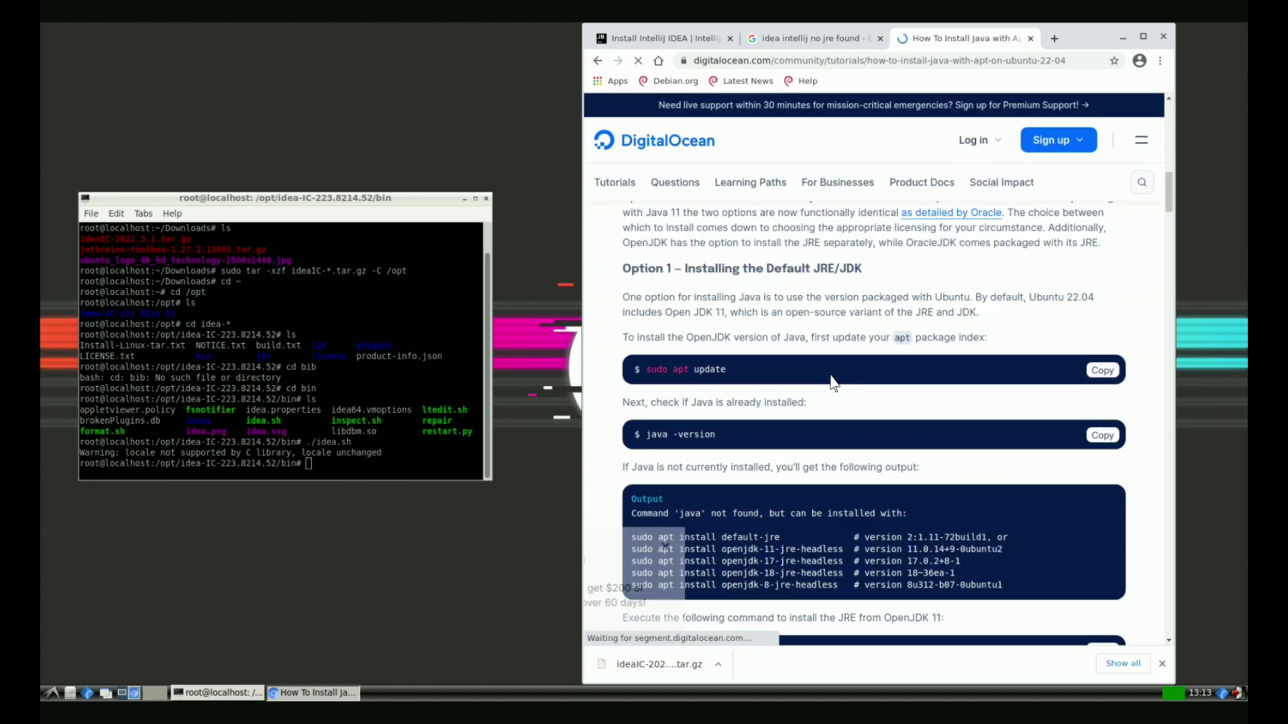
scroll(832, 383, "down", 5)
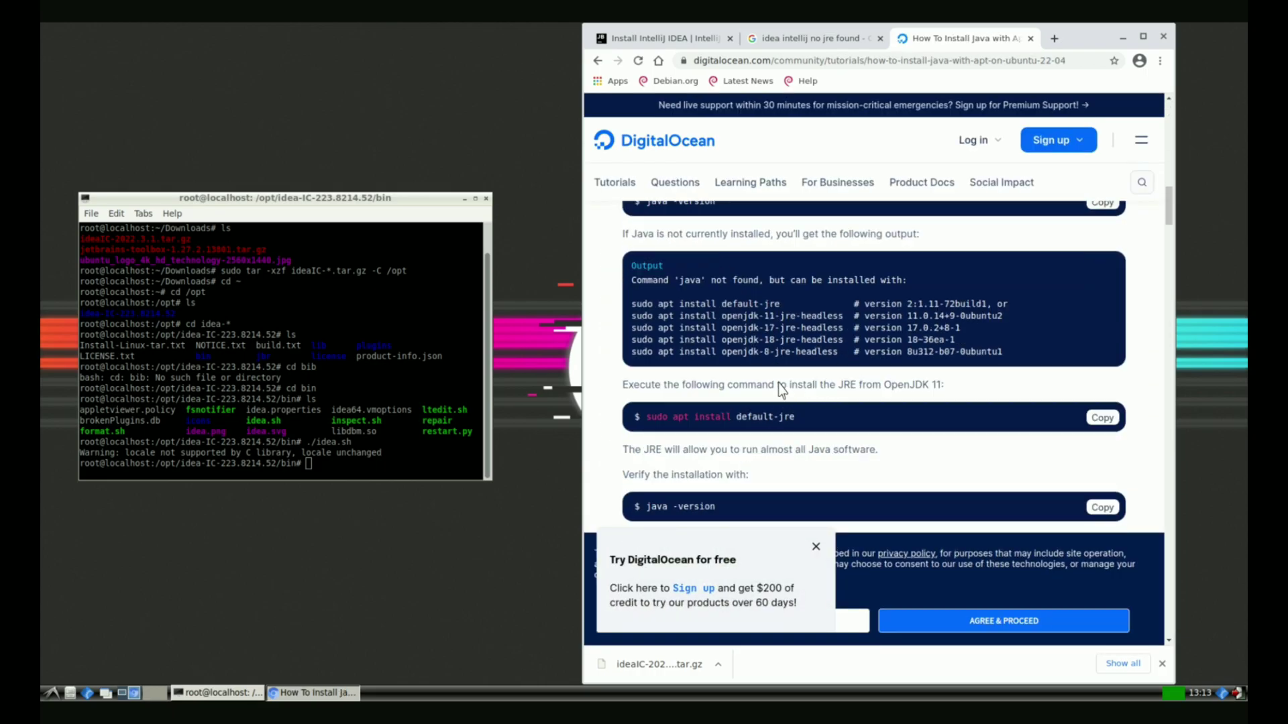
Check for Java, then install it with sudo apt install default-jre
type("cd ~")
key("Return")
type("java -version")
key("Return")
type("java")
key("Return")
type("sudo apt install default-jre")
key("Return")
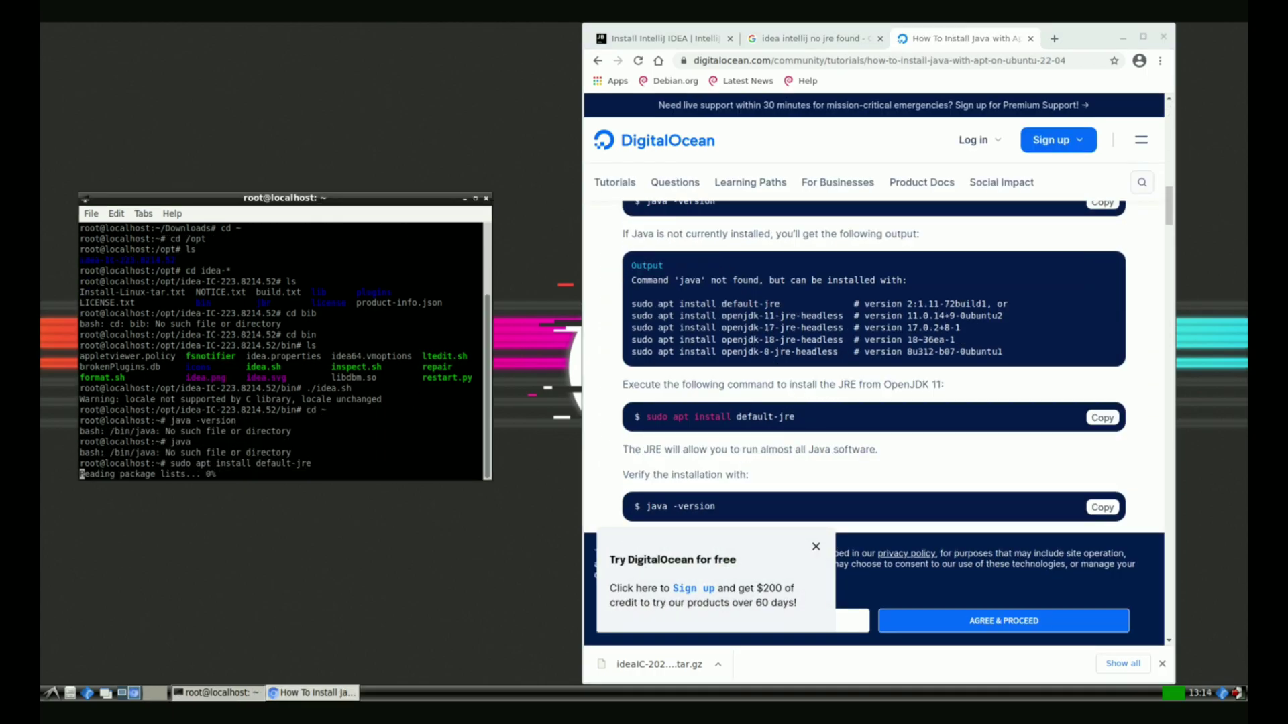
key("Return")
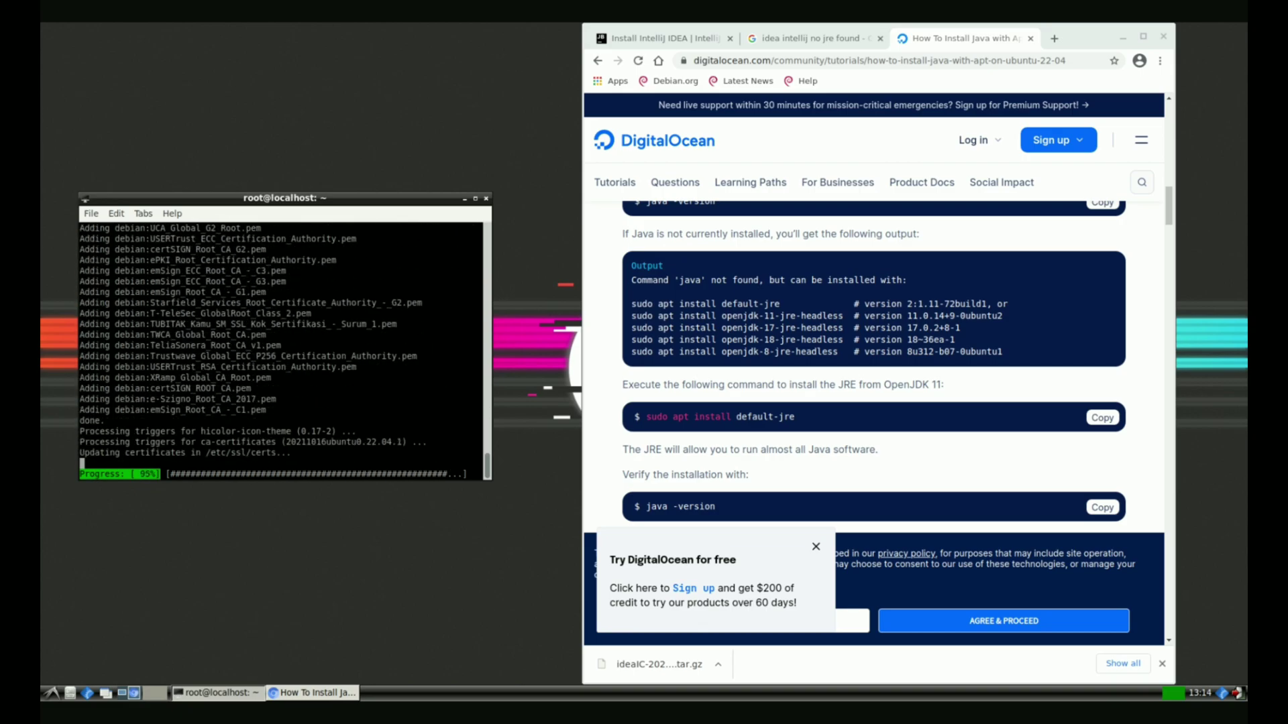
Verify OpenJDK 11.0.17 with java -version and enter the /opt idea-IC folder
type("java -version")
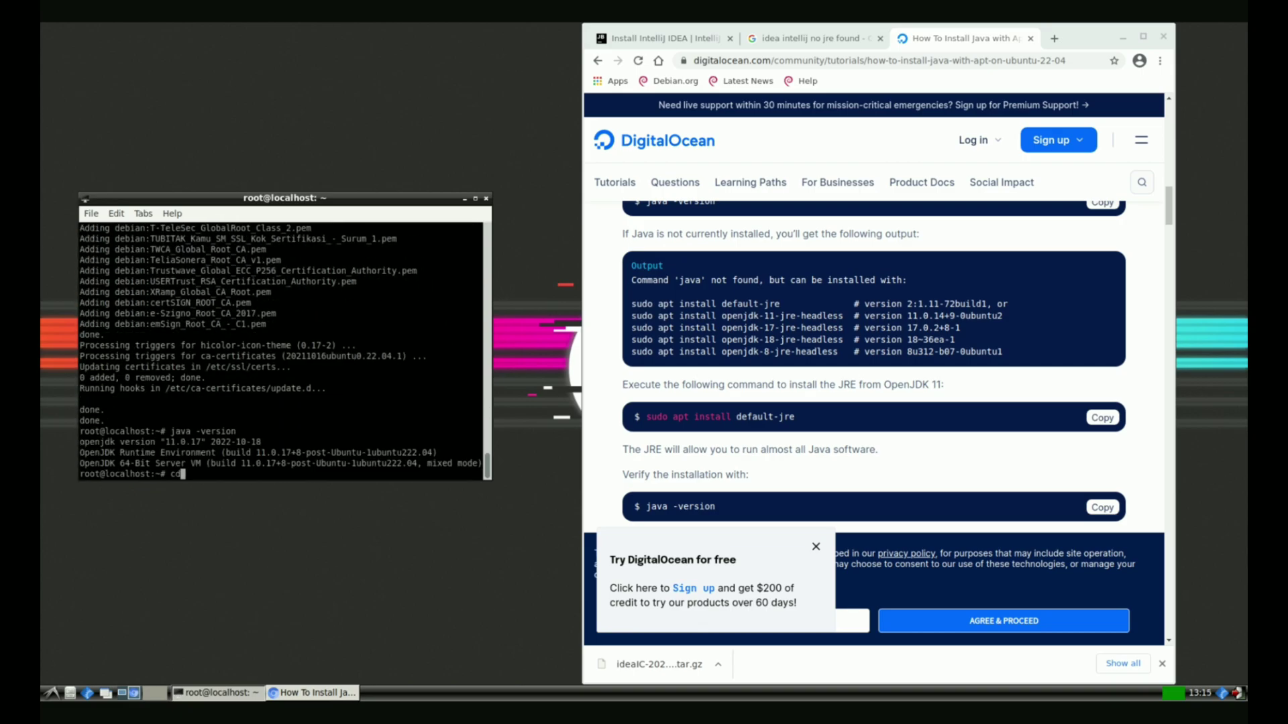
type("t")
key("Return")
type("ls")
key("Return")
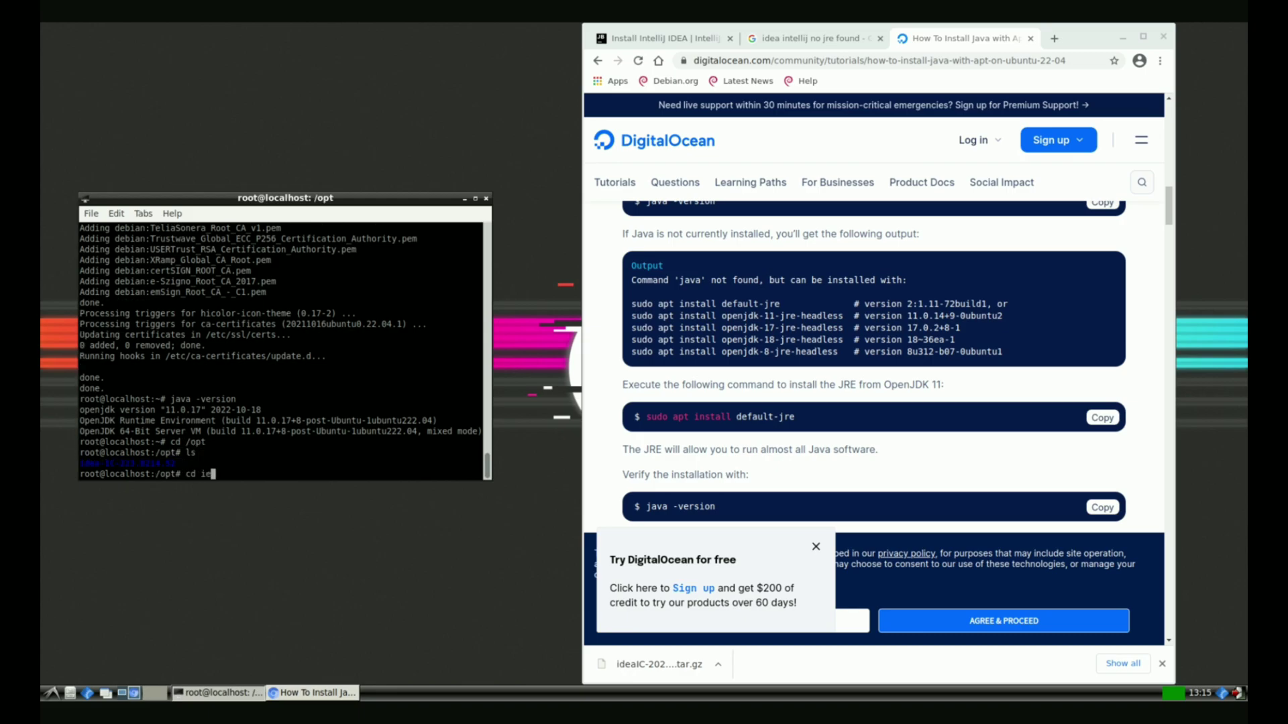
type("cd idea-*")
key("Return")
type("ls")
key("Return")
Enter the bin folder and relaunch IntelliJ with ./idea.sh
type("cd bin")
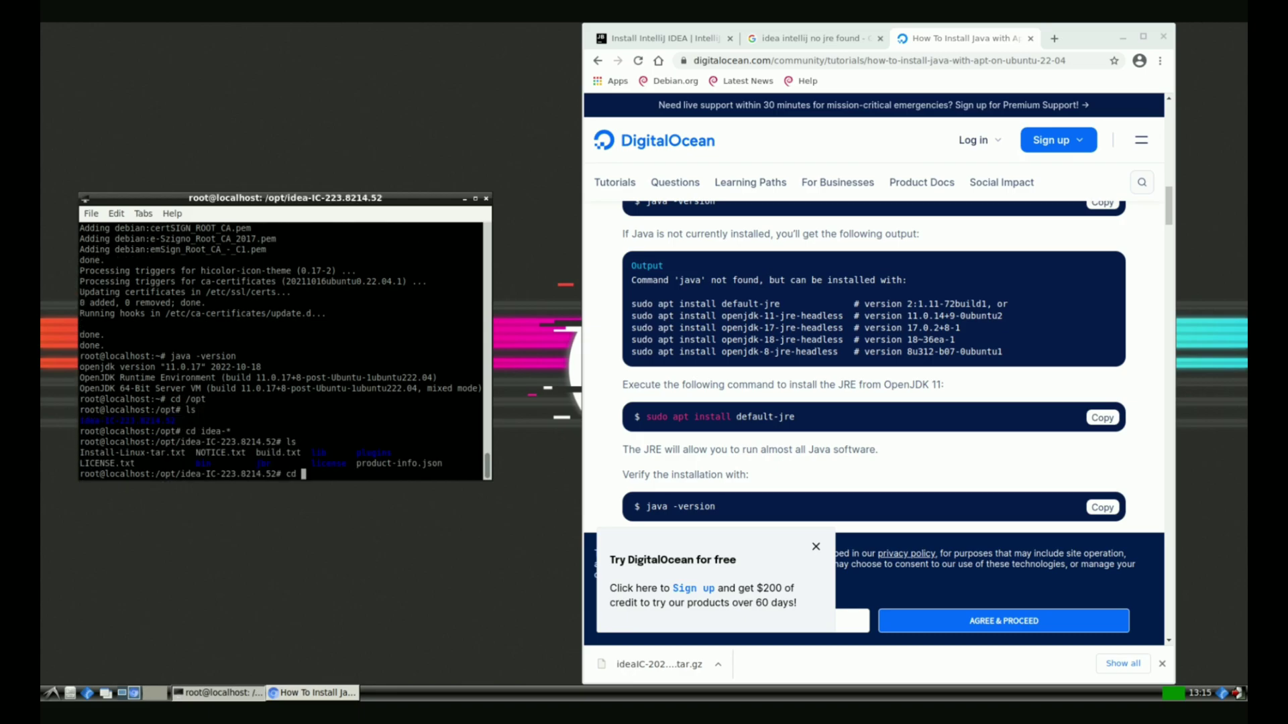
key("Return")
type("ls")
key("Return")
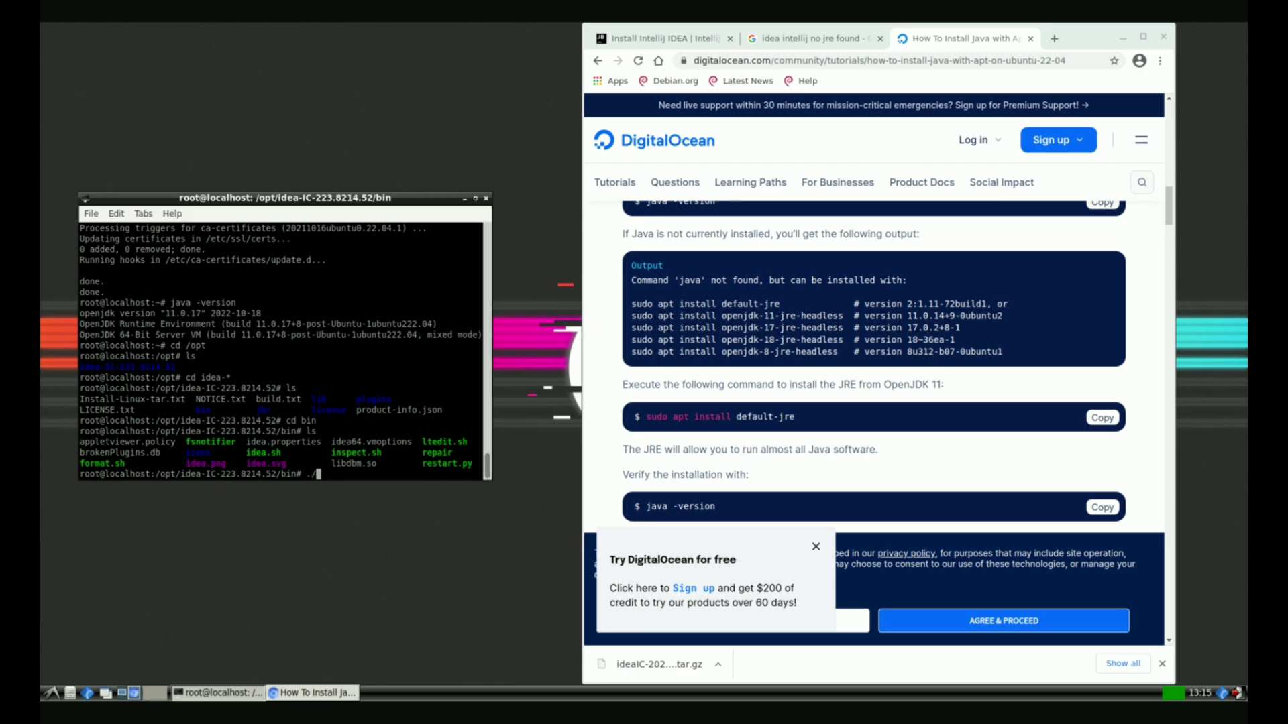
type("./idea.sh")
key("Return")
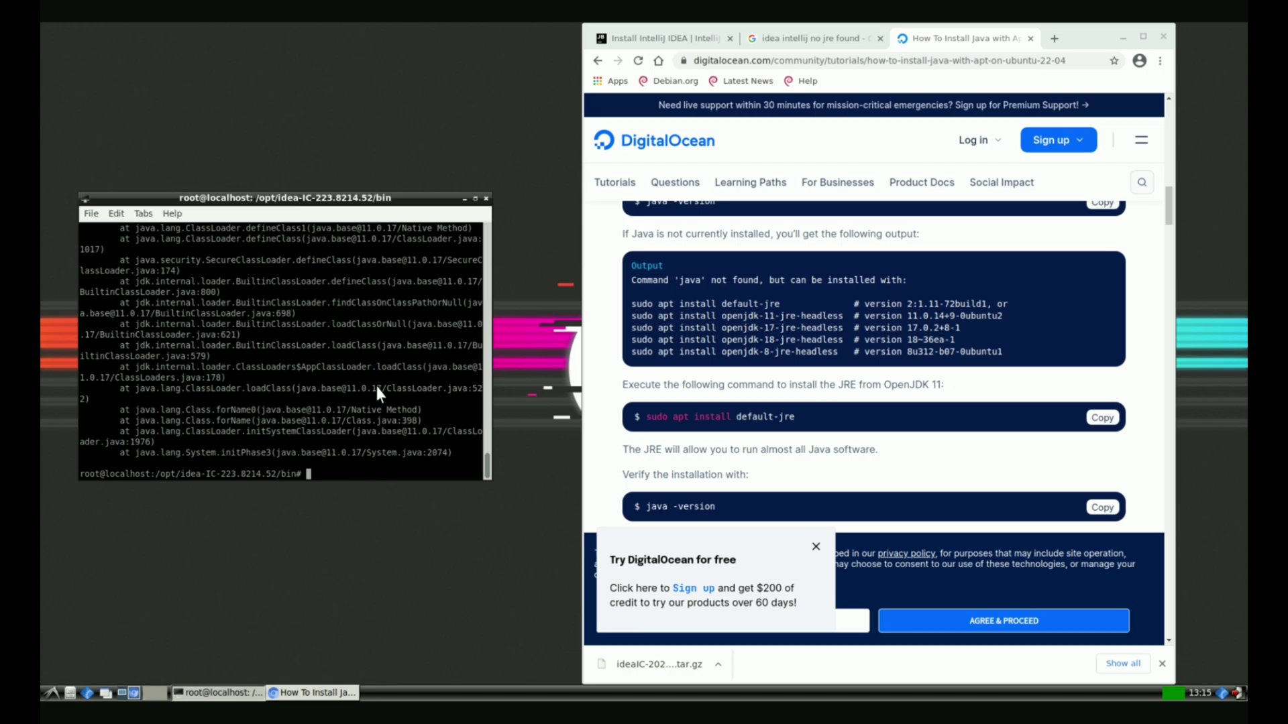
Read JetBrains and StackOverflow results about the Java Runtime class file version error
scroll(376, 383, "up", 7)
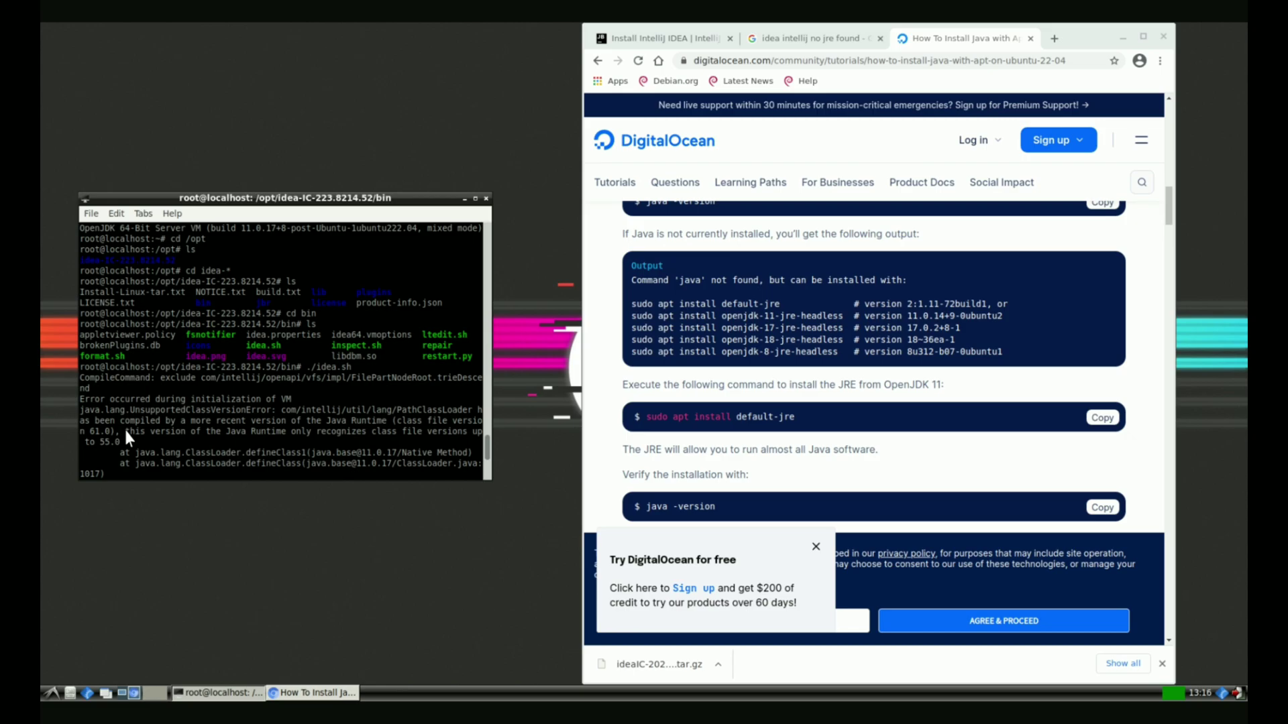
left_click_drag(357, 429, 119, 442)
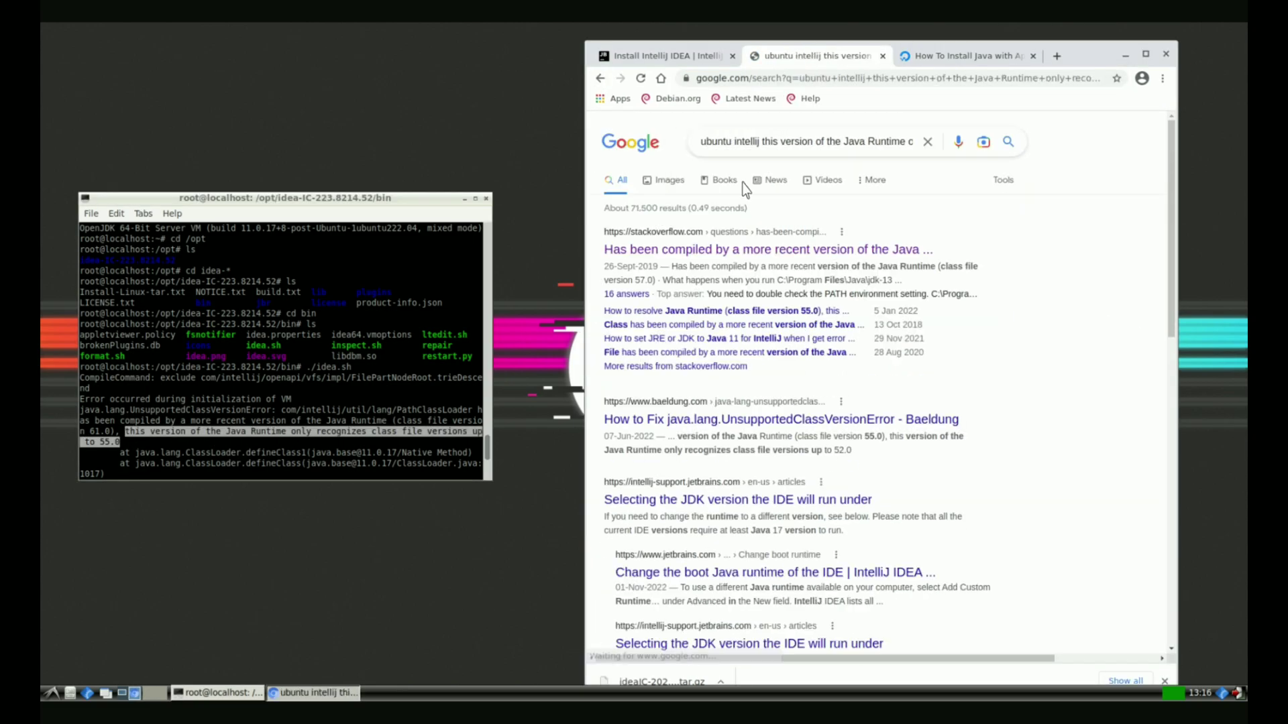
left_click(738, 499)
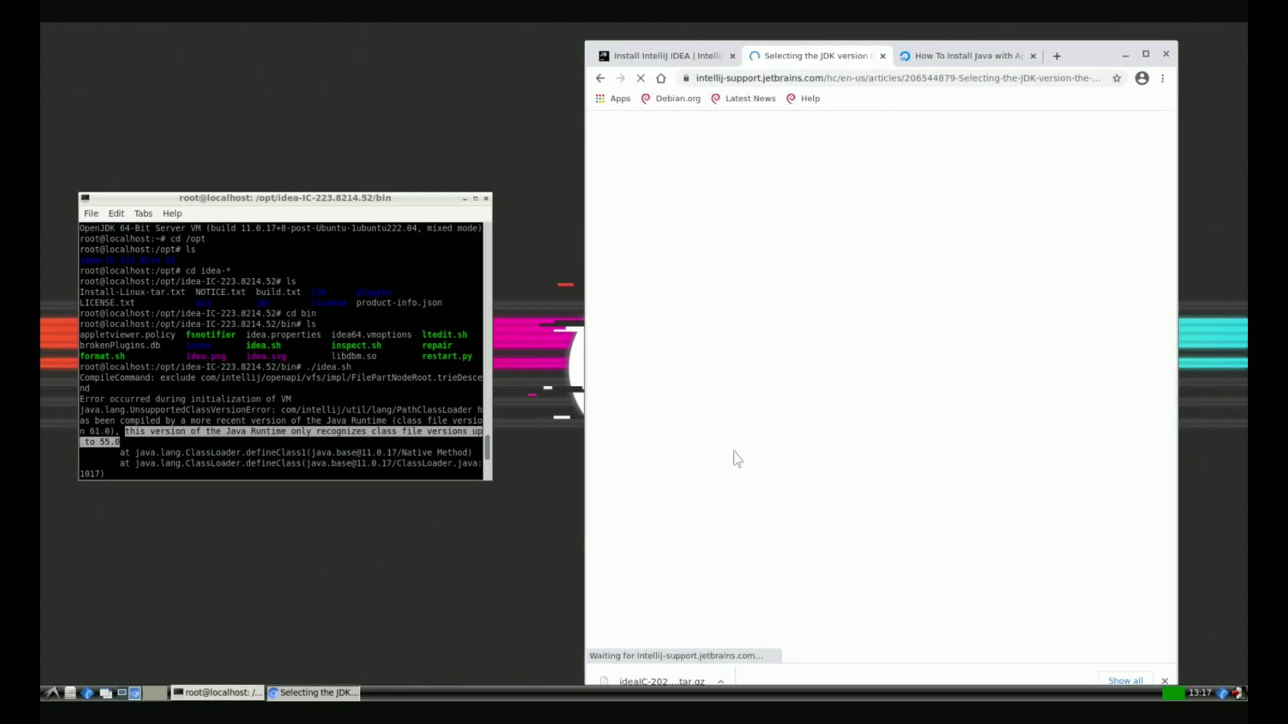
scroll(738, 456, "down", 15)
key("alt+Left")
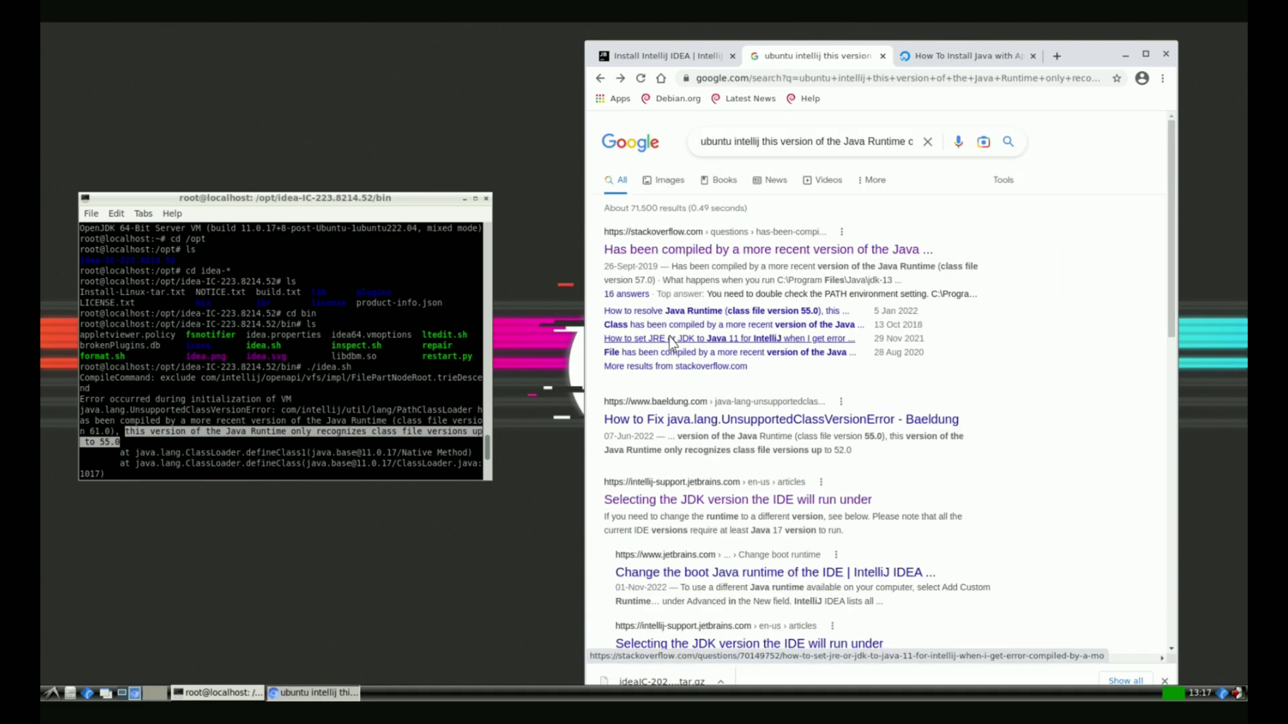
key("alt+Left")
key("alt+Left")
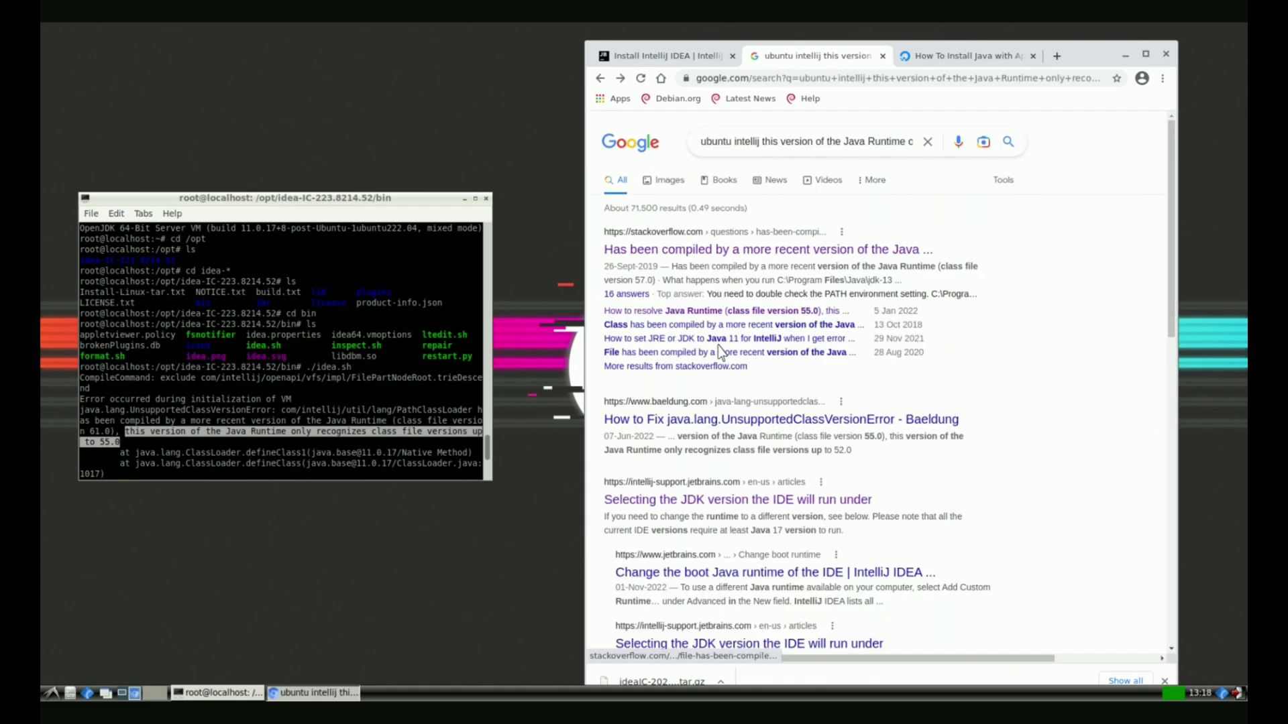
left_click(731, 305)
scroll(733, 373, "down", 15)
key("alt+Left")
left_click(722, 320)
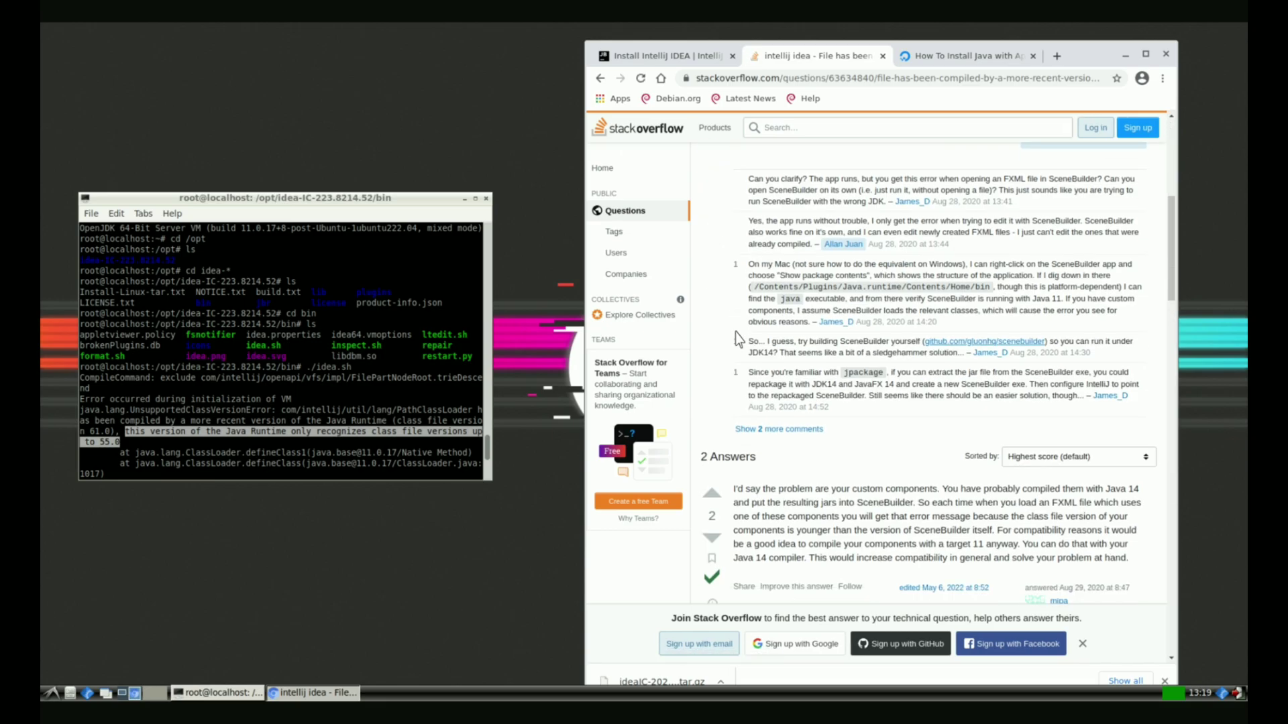
scroll(738, 403, "down", 10)
key("alt+Left")
Search Google for 'latest openjdk'
key("ctrl+l")
type("latest openjdk")
key("Return")
In the terminal, go home, try purging the open-jdk-11 packages, and check java -version
left_click(203, 441)
type("cd ~")
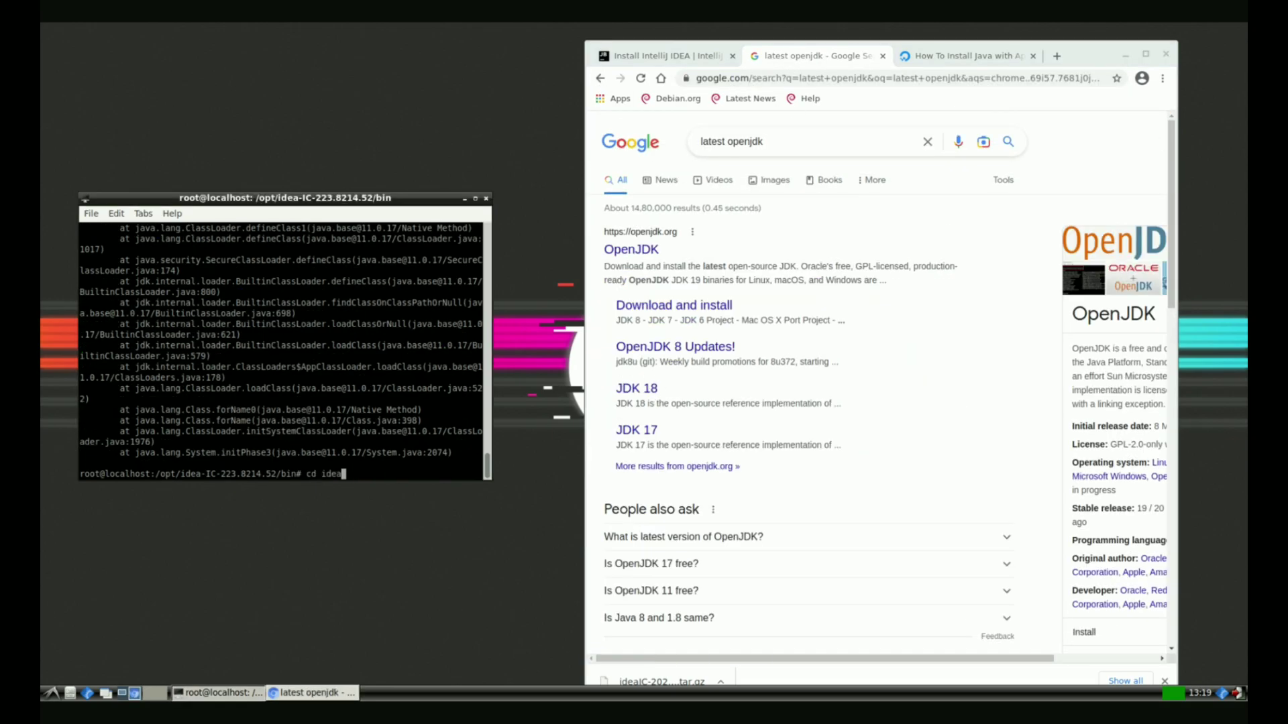
key("Return")
type("sudo apt-purge open-jdk-11")
key("Return")
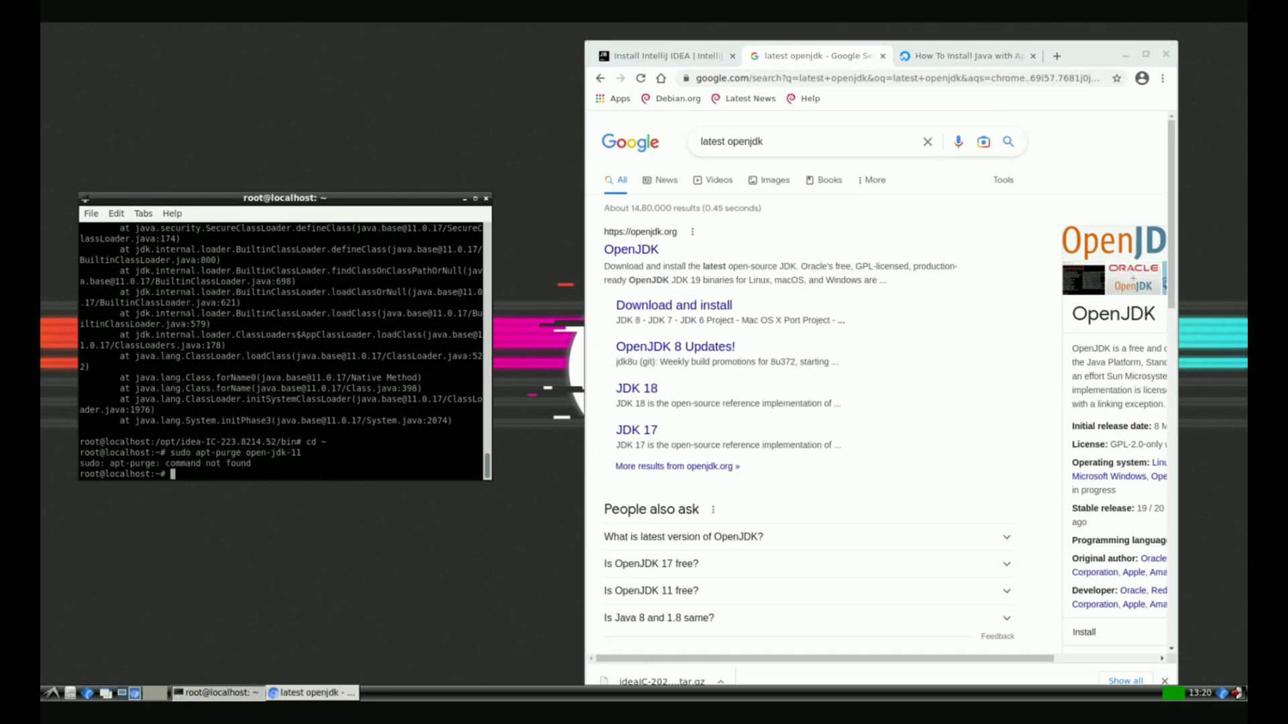
type("sudo apt purge open-jdk-*")
key("Return")
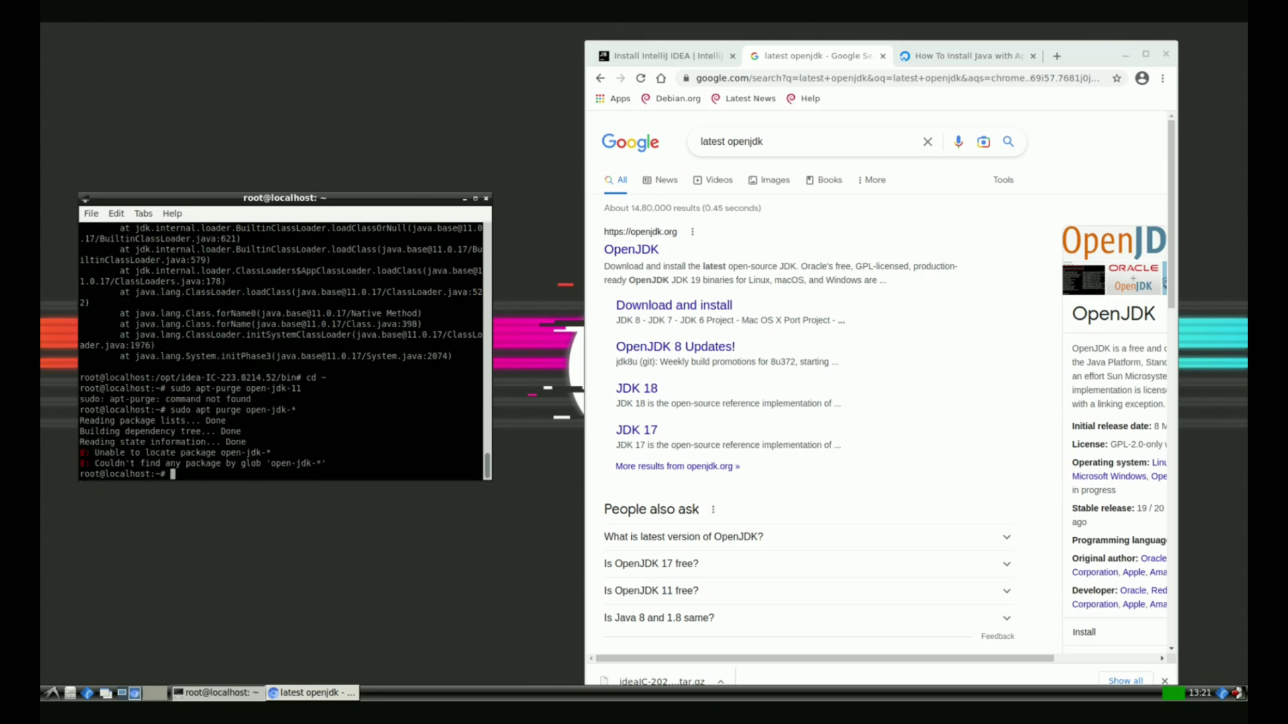
type("sudo apt purge open-jdk-11-*")
key("Return")
type("java -version")
key("Return")
Check the Java alternatives, then install the openjdk-18-* packages, confirming with Y
type("sudo update-alternatives --config java")
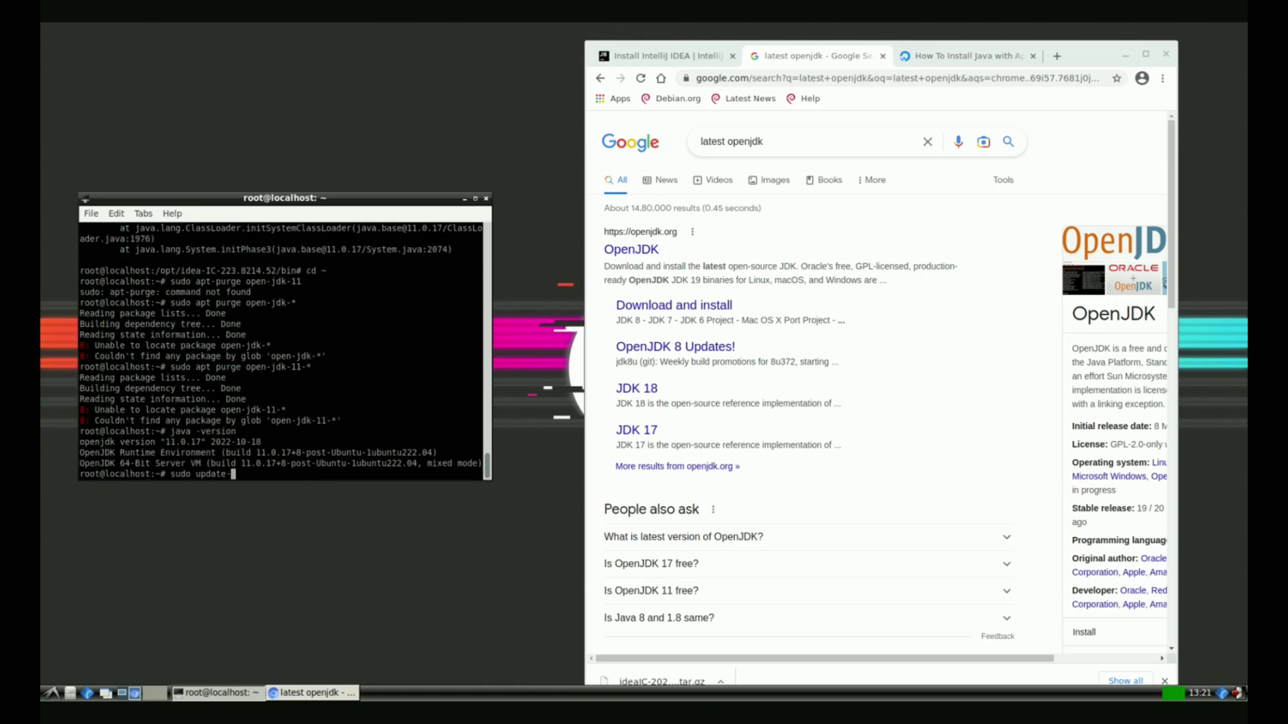
key("Return")
type("sudo apt install default-jre")
key("BackSpace")
key("BackSpace")
key("BackSpace")
key("BackSpace")
key("BackSpace")
key("BackSpace")
key("BackSpace")
key("BackSpace")
key("BackSpace")
key("BackSpace")
key("BackSpace")
type("openjdk-18-*")
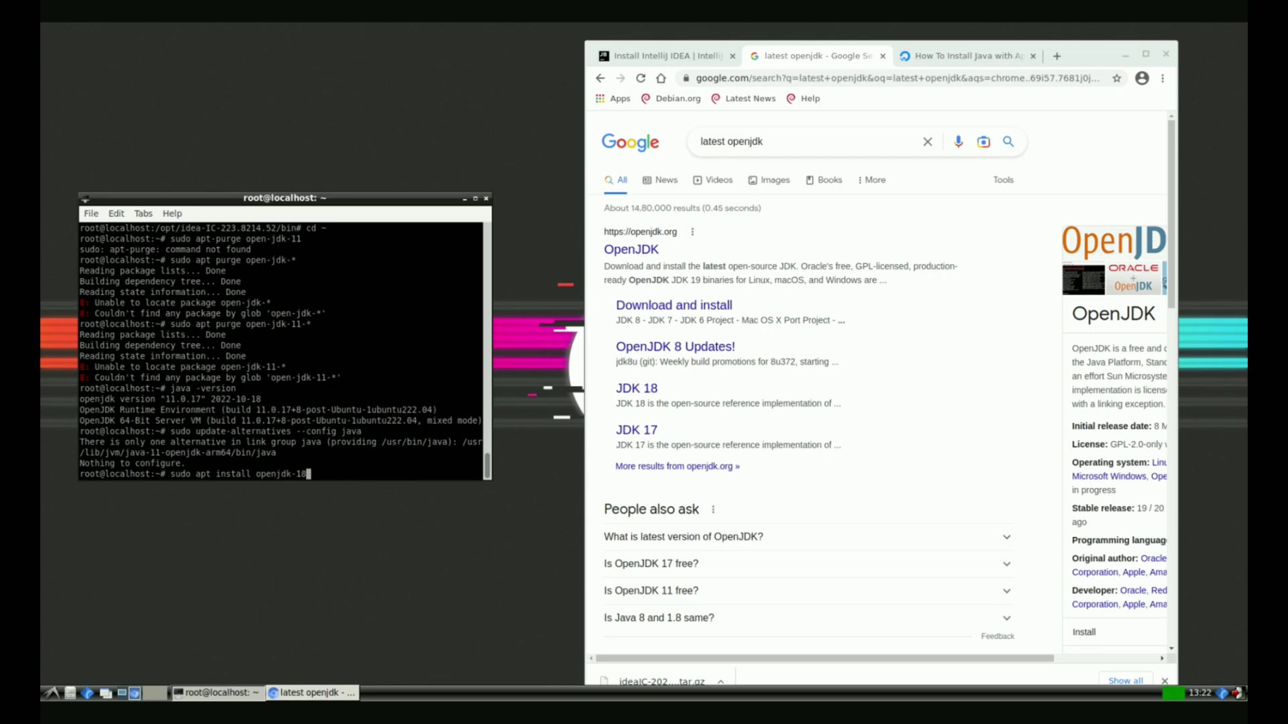
key("Return")
type("Y")
key("Return")
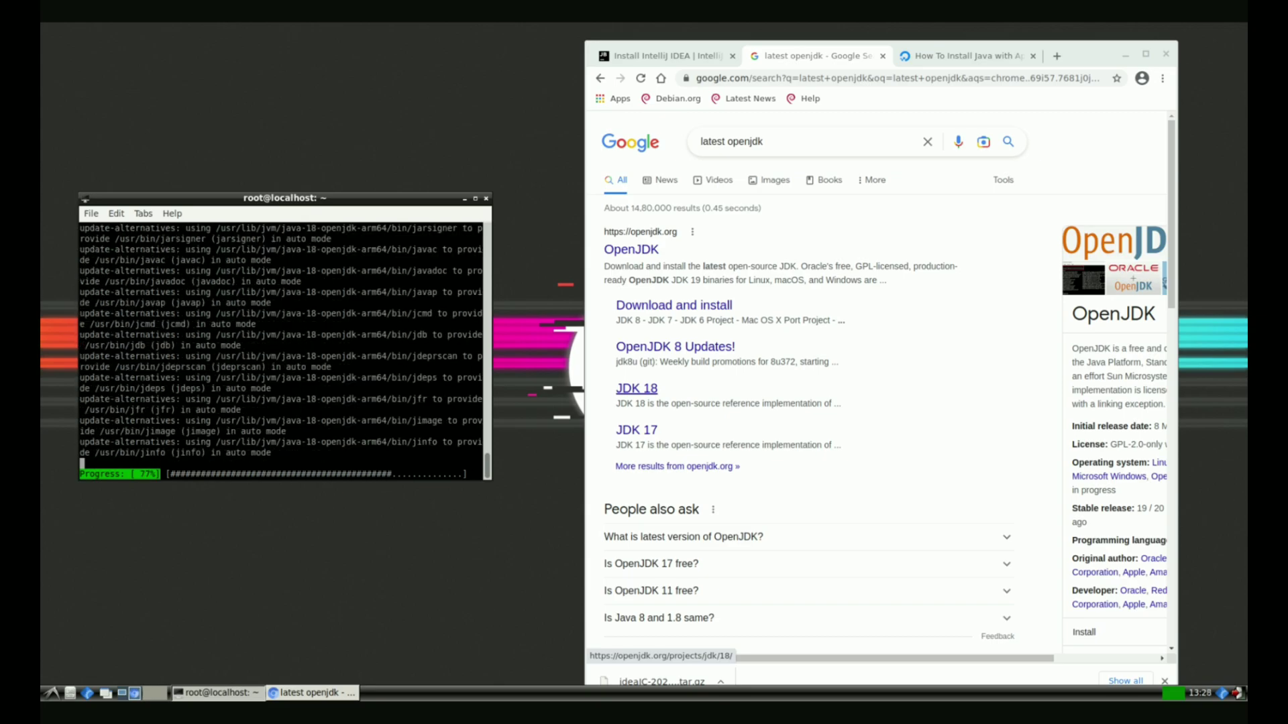
Verify the Java version, then run ./idea.sh from the IntelliJ idea-* bin folder
type("java -versions")
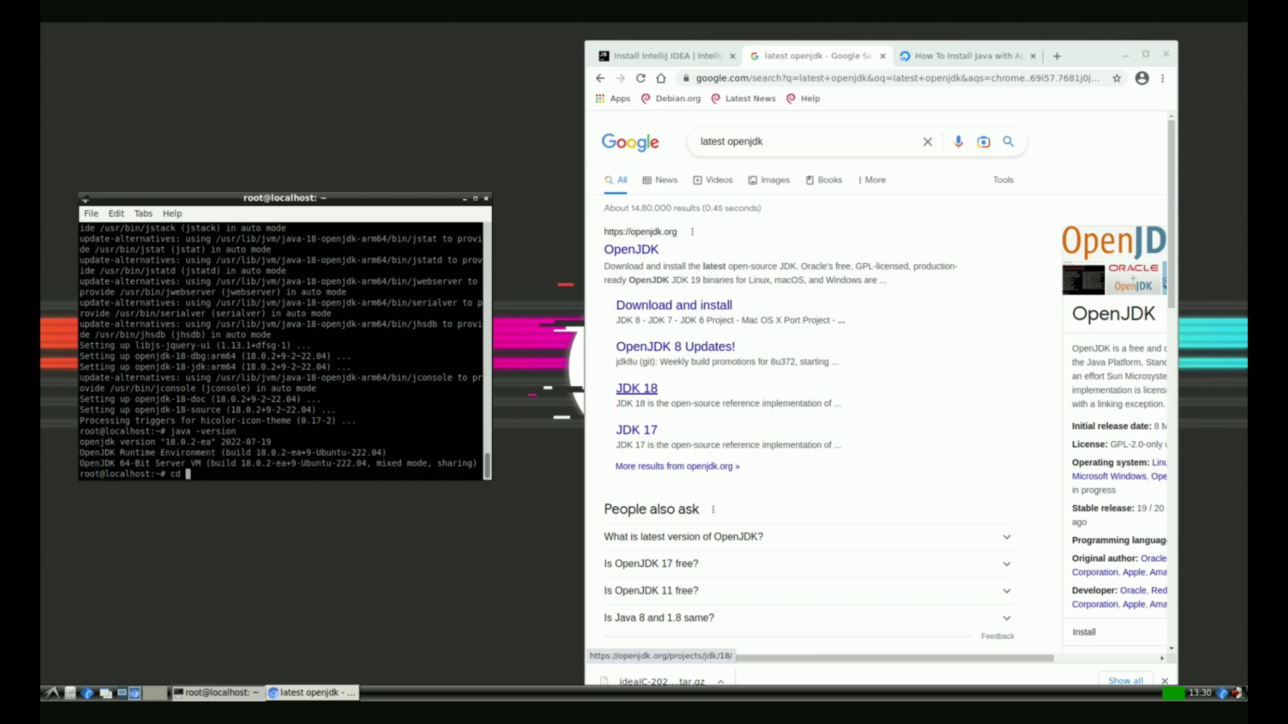
key("Return")
type("cd idea-*")
key("Return")
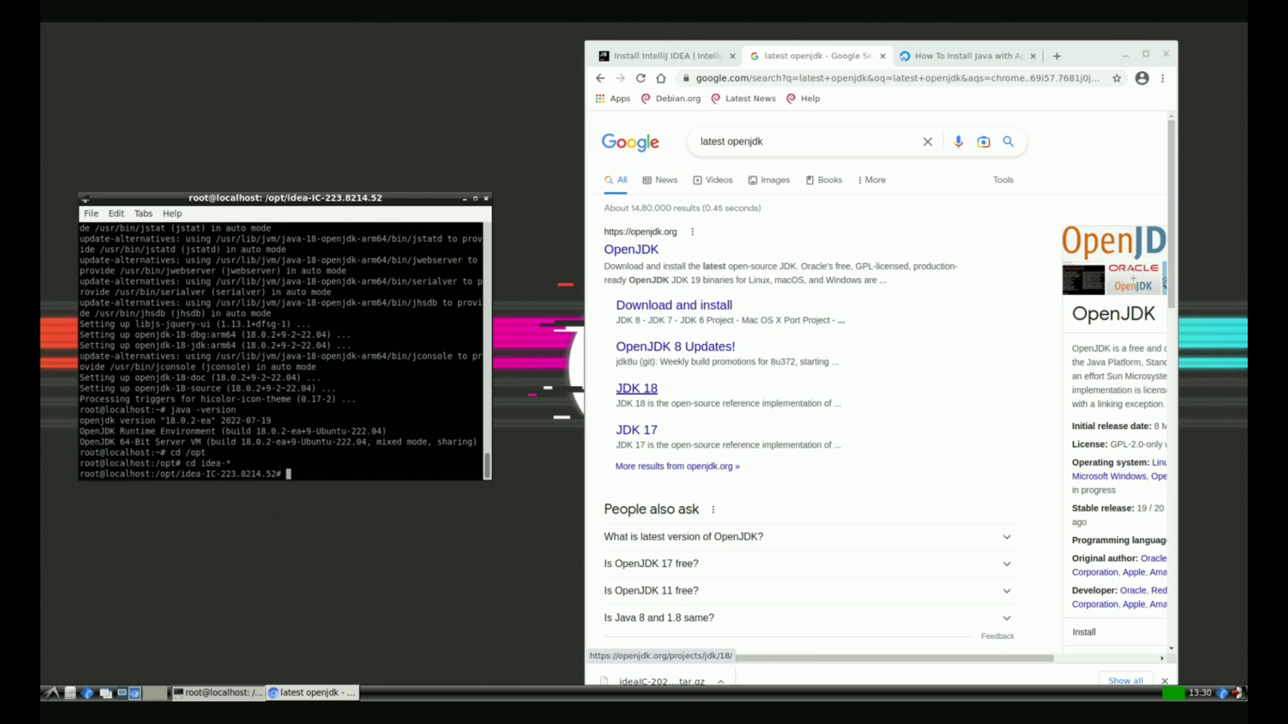
type("cd bin")
key("Return")
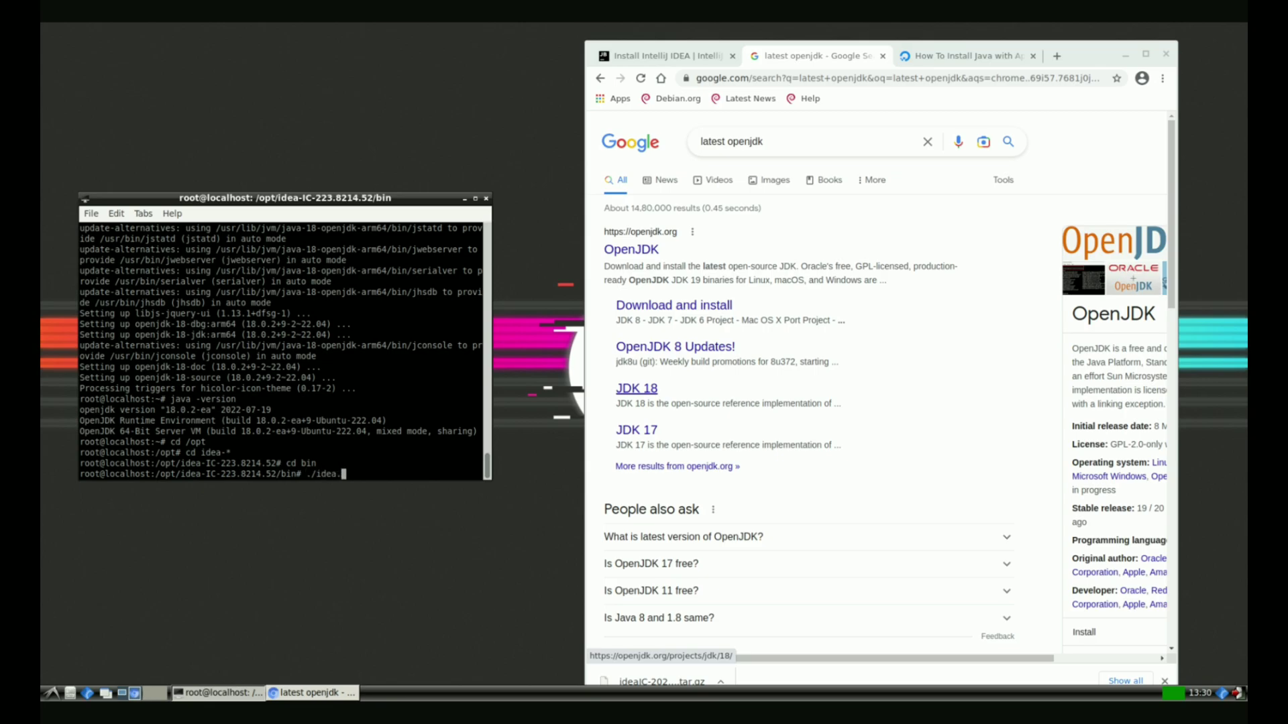
type("./idea.sh")
key("Return")
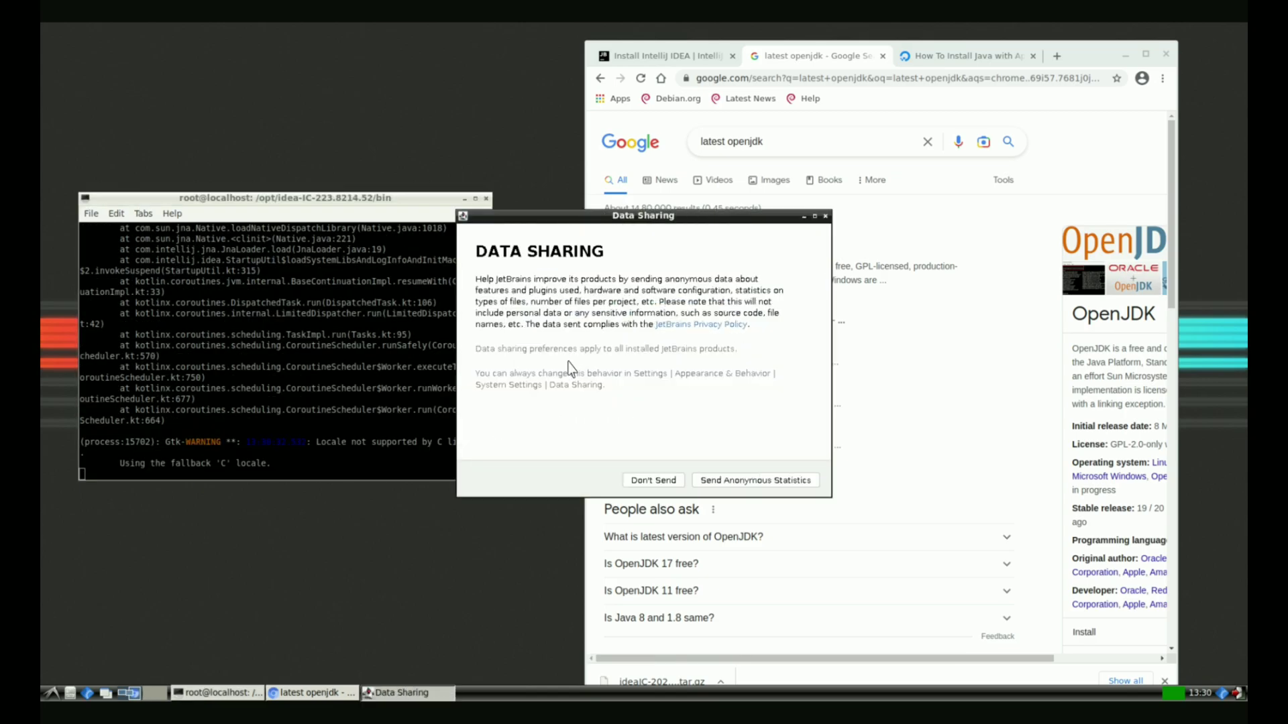
Dismiss the Data Sharing prompt and start a new project named termux_tutorial
left_click(652, 477)
left_click(635, 297)
type("termux_tutoria")
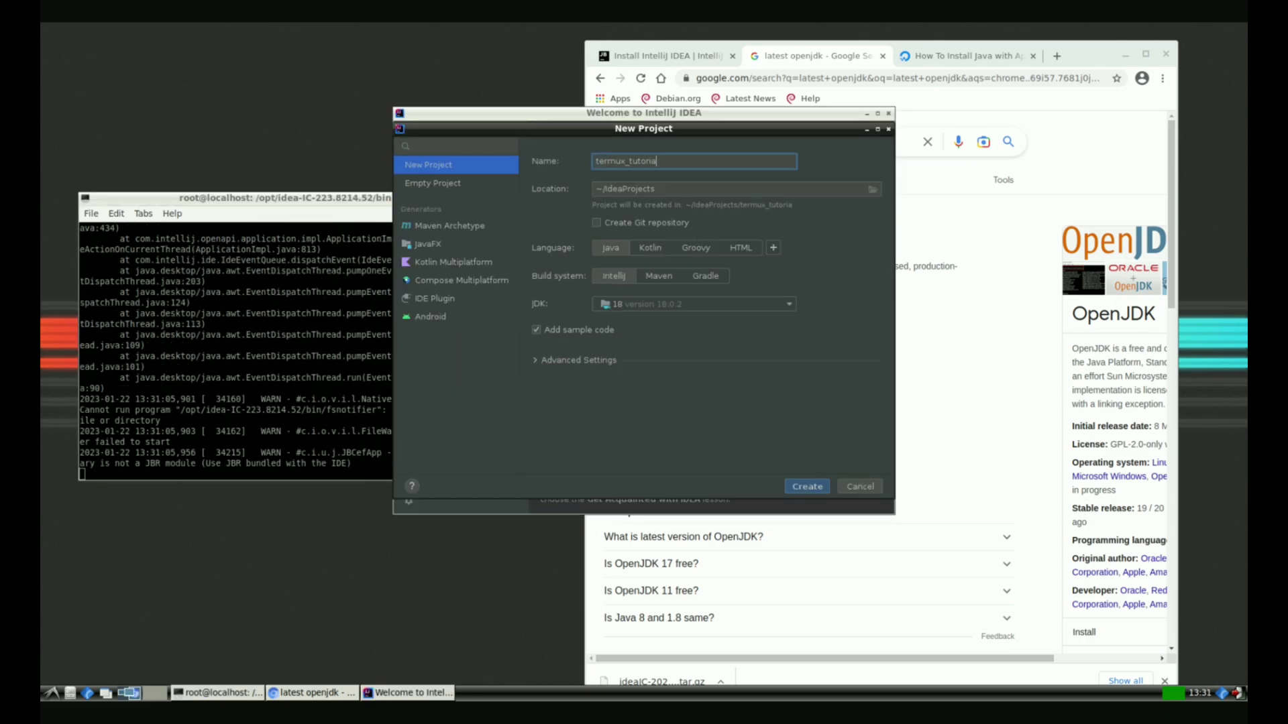
type("l")
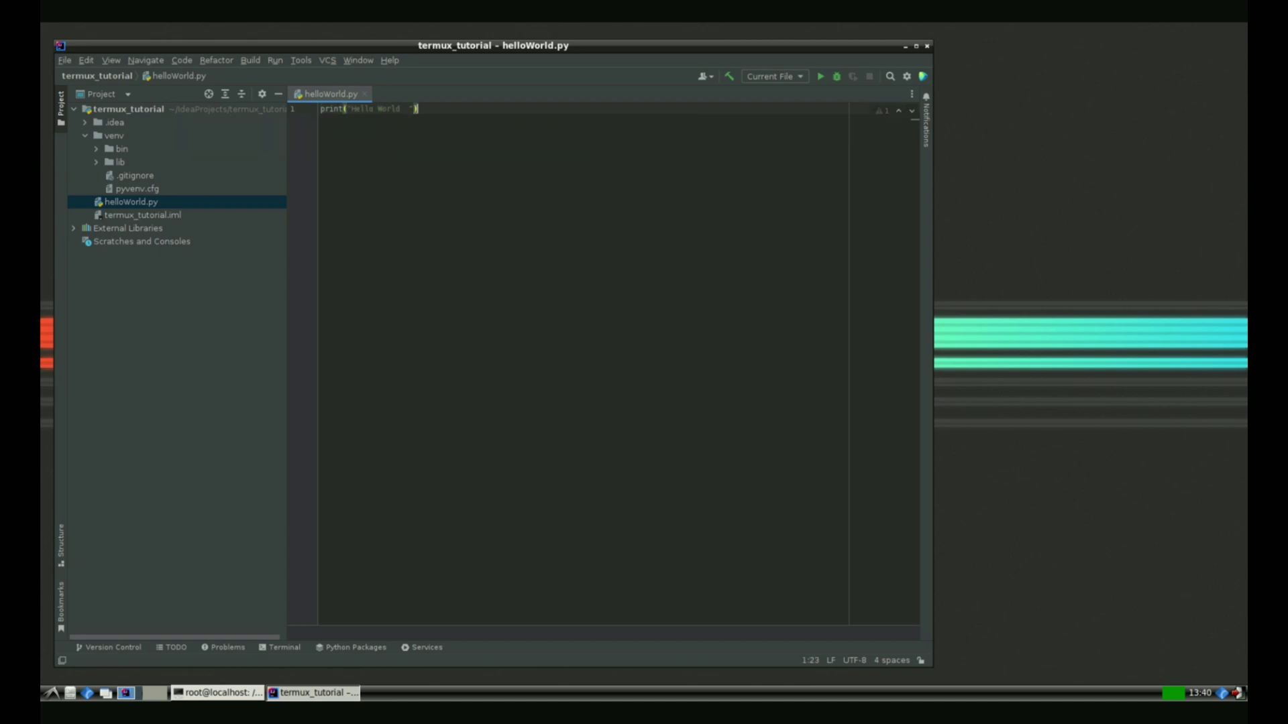
Edit the print line in helloWorld.py, run the script, and pick the LXTerminal launcher
left_click(414, 109)
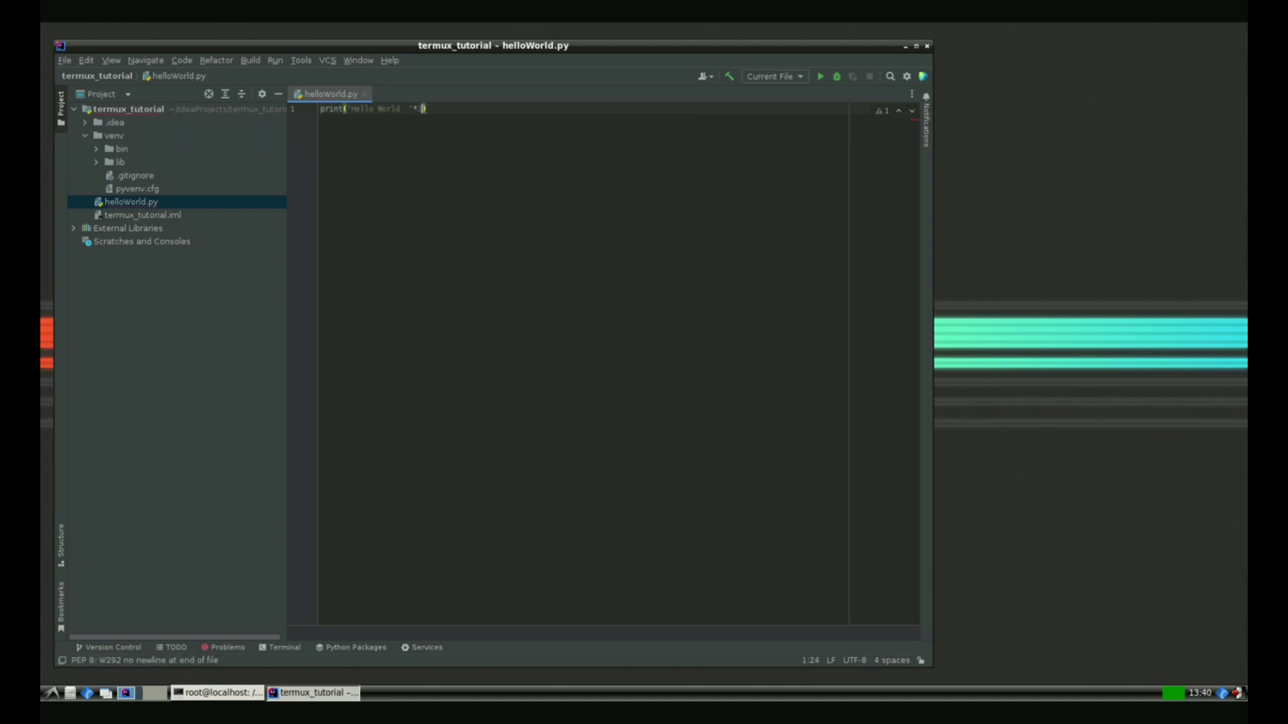
key("ctrl+a")
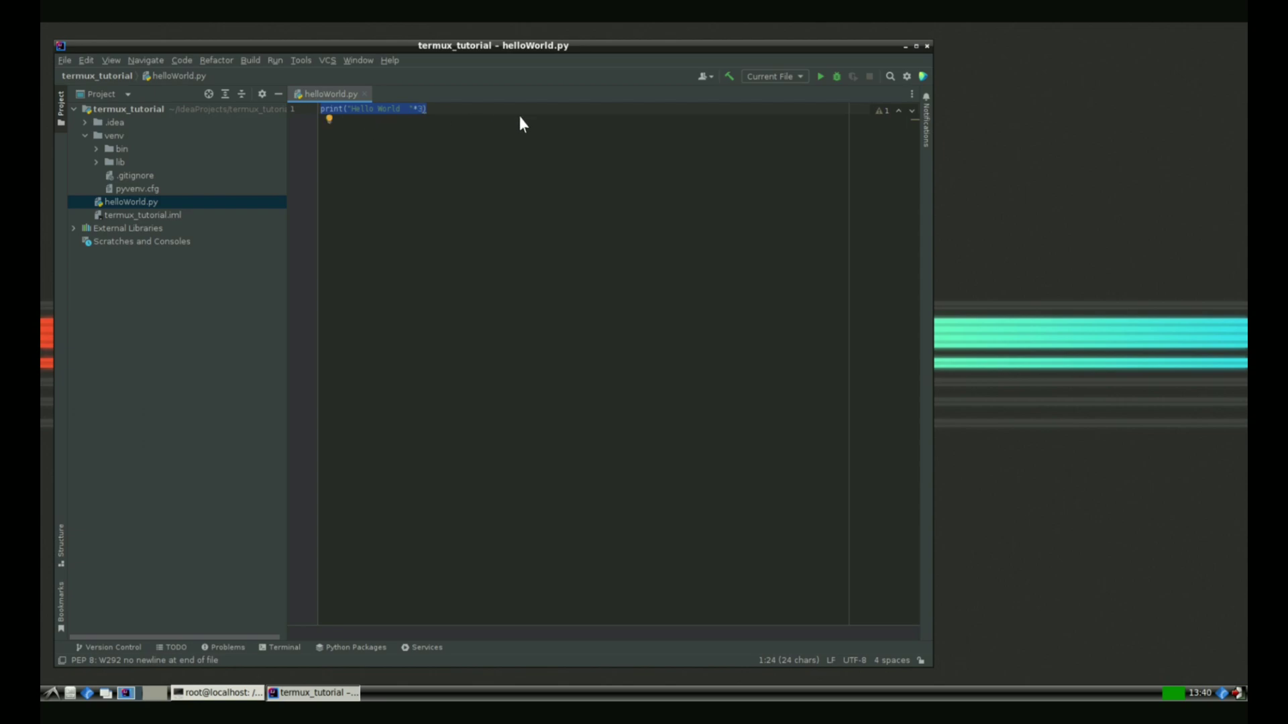
left_click(818, 78)
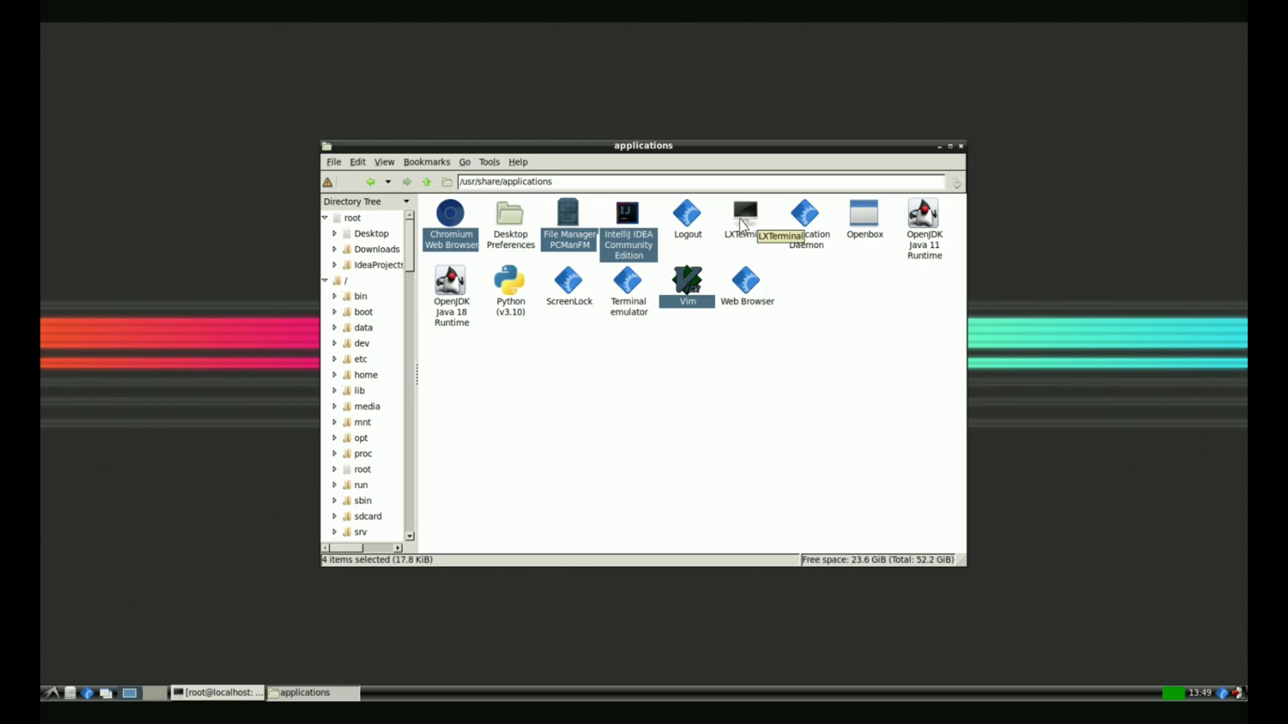
left_click(736, 239, "ctrl")
Copy the five selected launchers and paste them into the Desktop folder
right_click(748, 220)
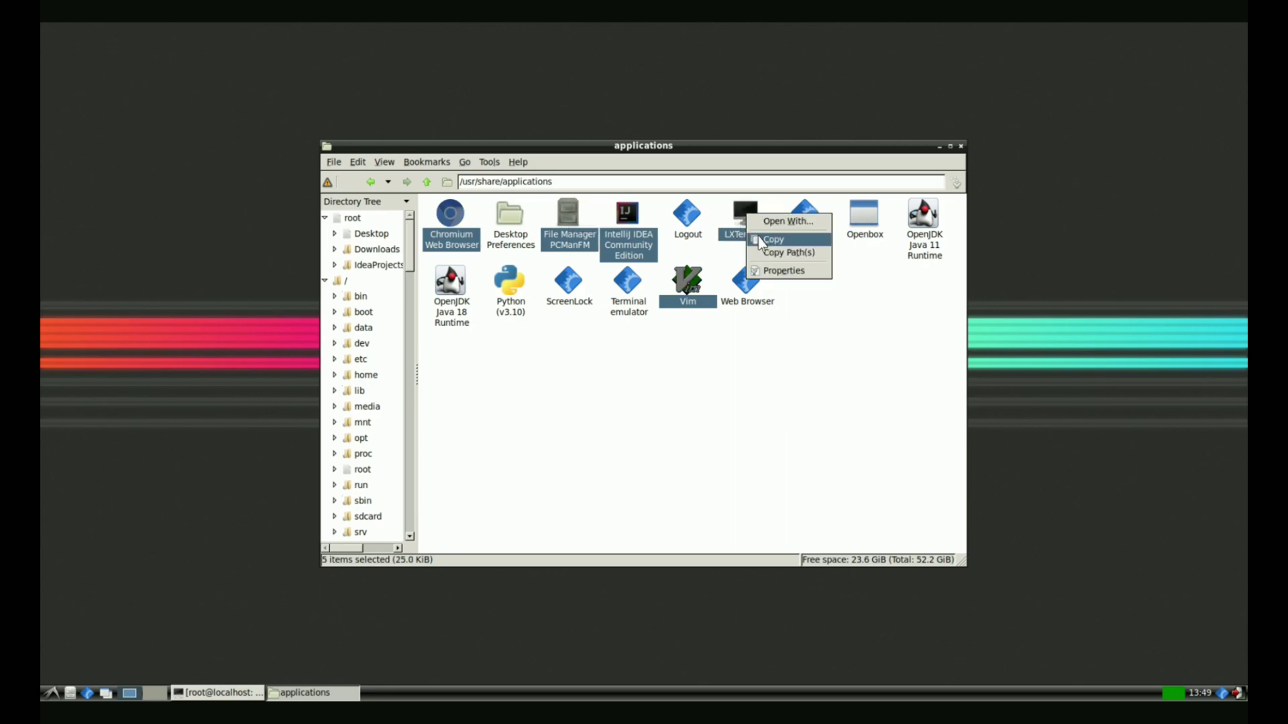
left_click(760, 242)
left_click(386, 234)
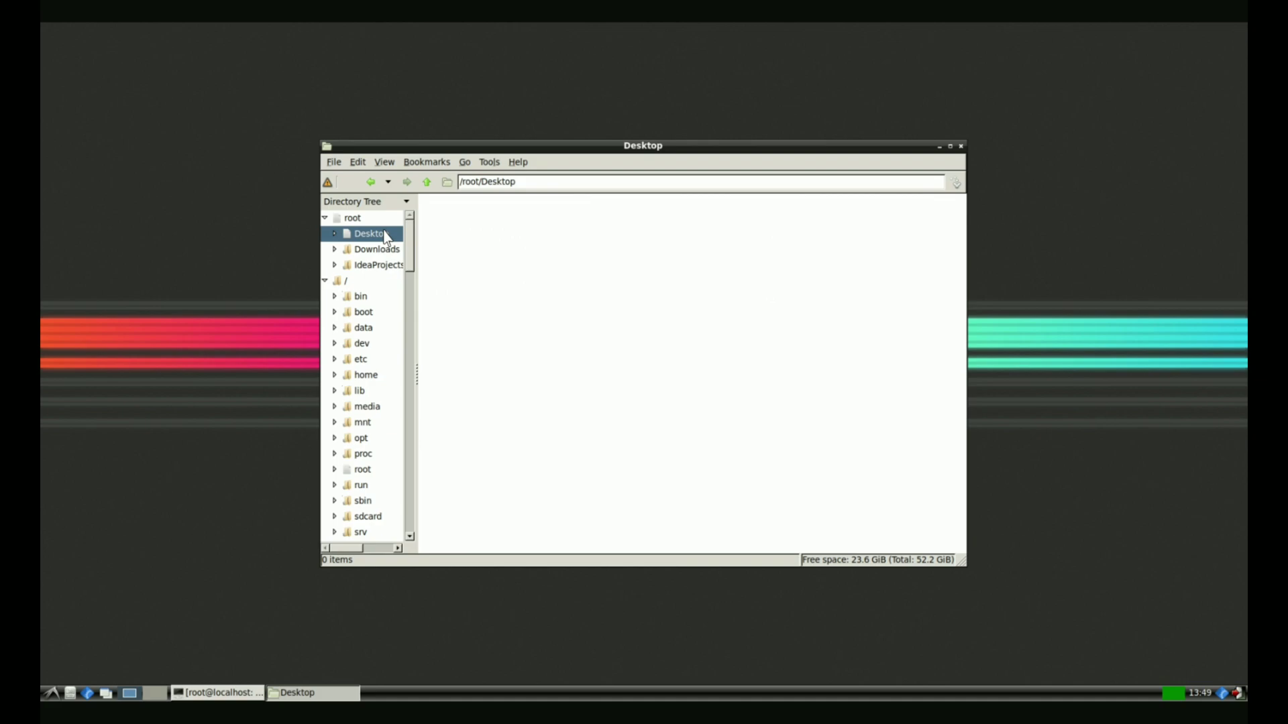
left_click(488, 292)
left_click(359, 163)
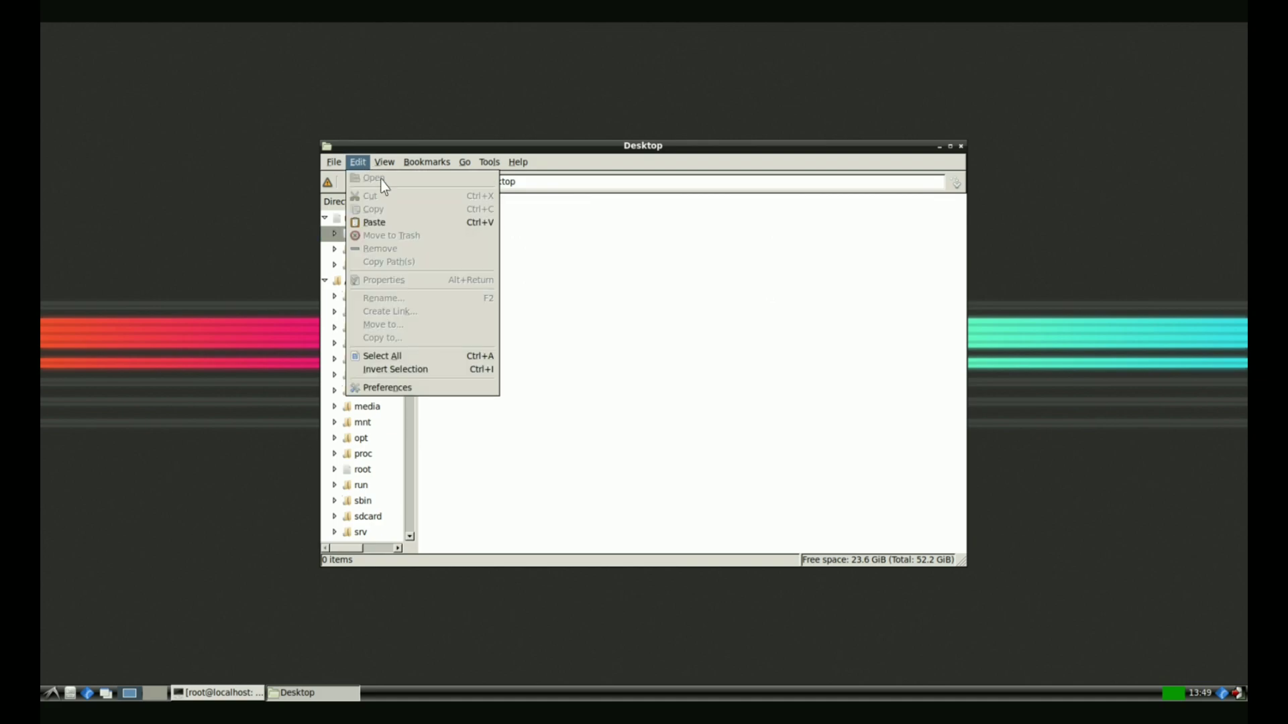
left_click(375, 221)
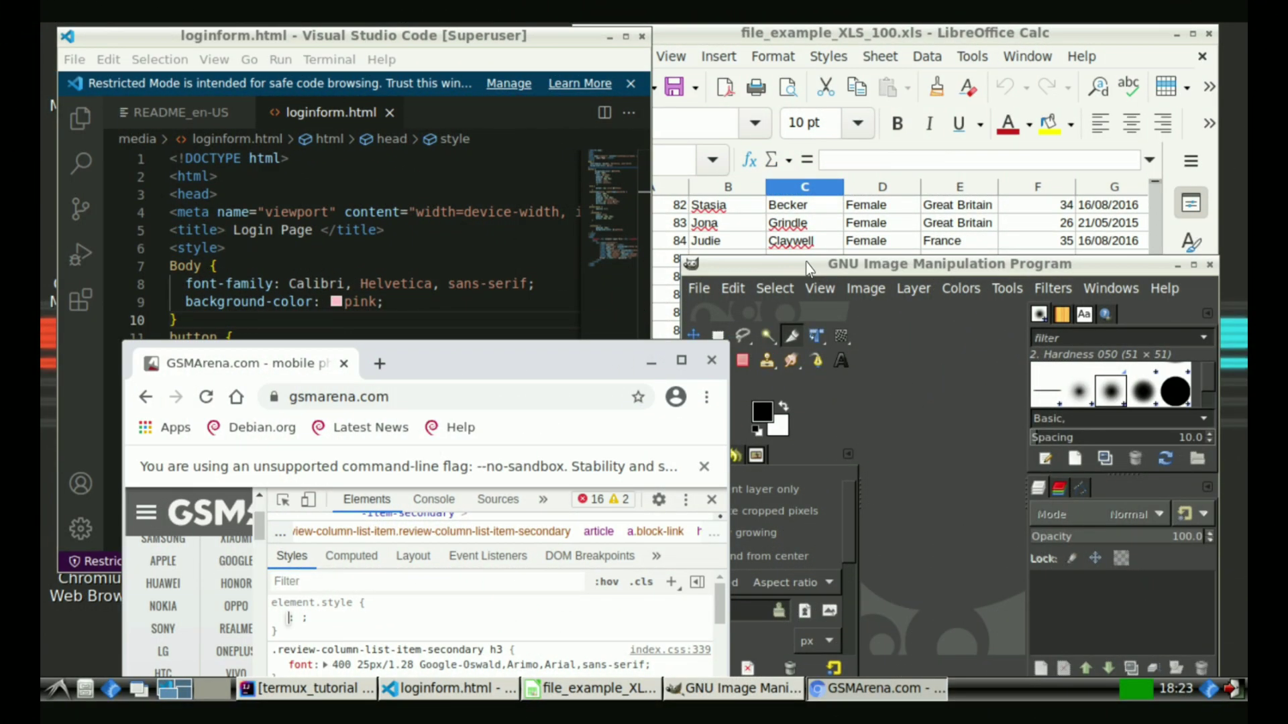
Maximize the Calc spreadsheet window and select cell H48 holding 6525
left_click_drag(808, 269, 745, 266)
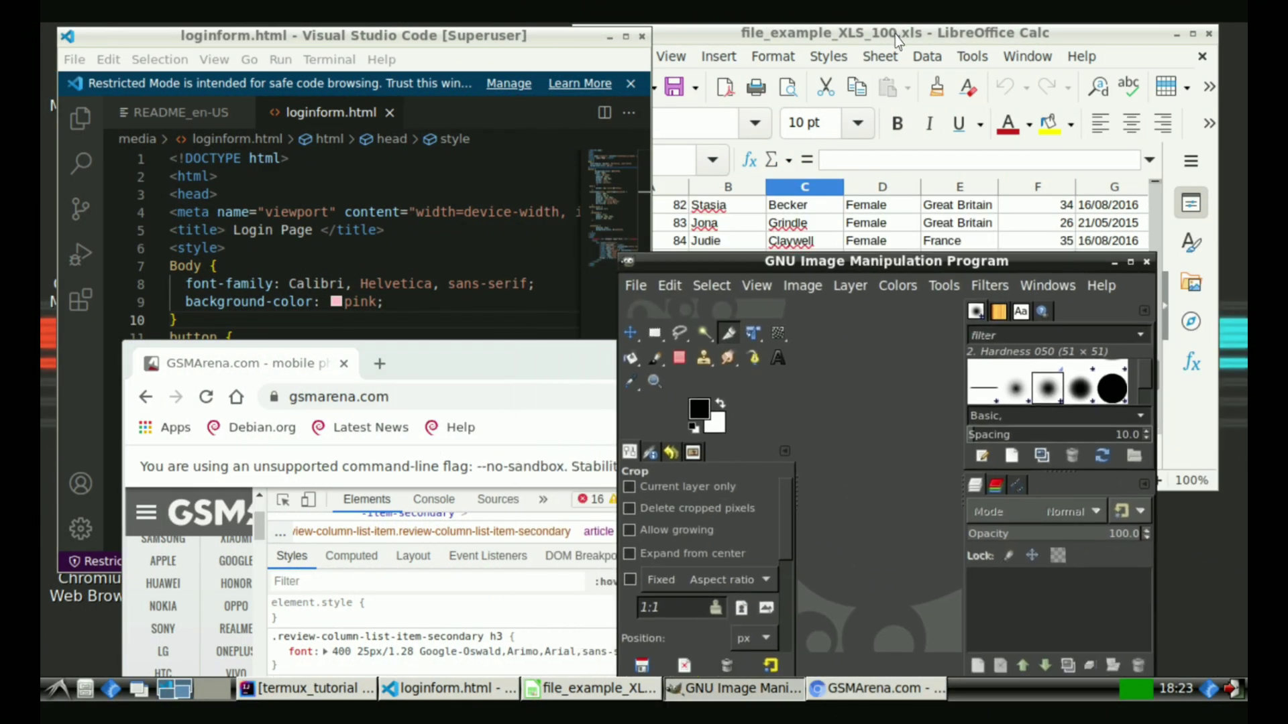
left_click_drag(896, 40, 691, 86)
left_click(952, 78)
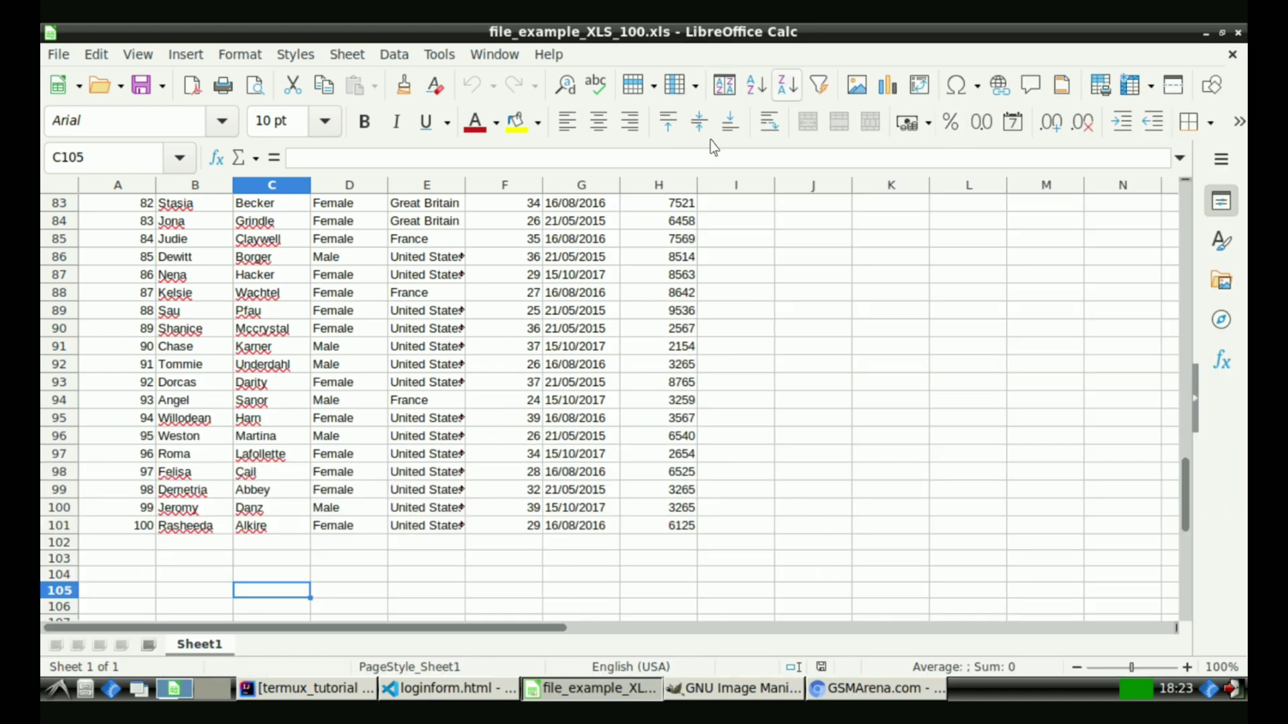
scroll(731, 357, "up", 18)
left_click(688, 515)
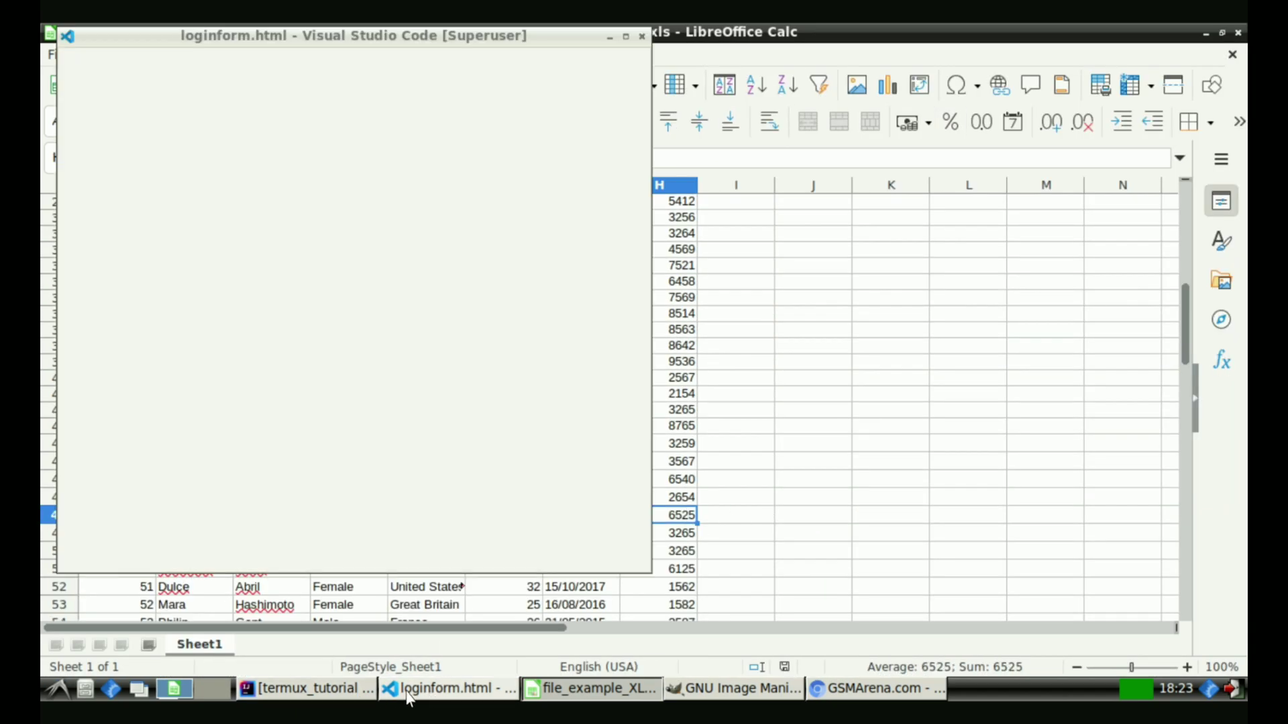
Raise VS Code's loginform.html, then maximize Chrome on the GSMArena page
left_click(448, 688)
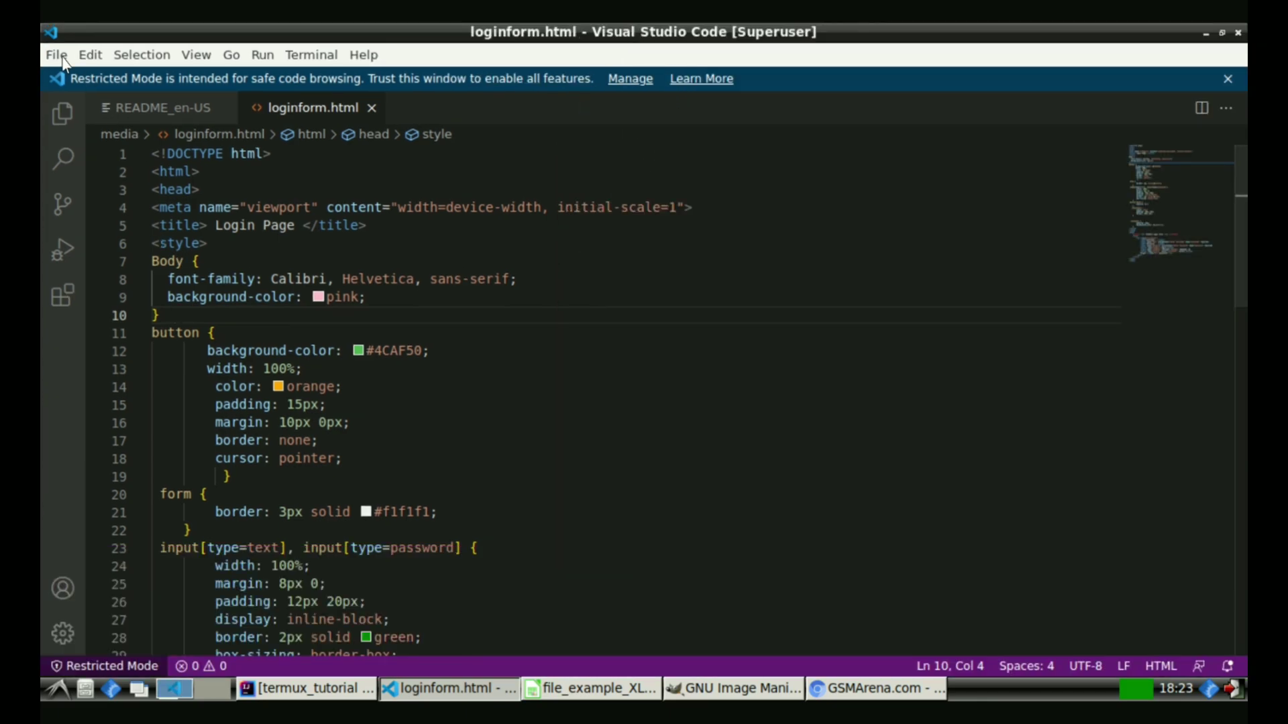
left_click(57, 55)
left_click(593, 454)
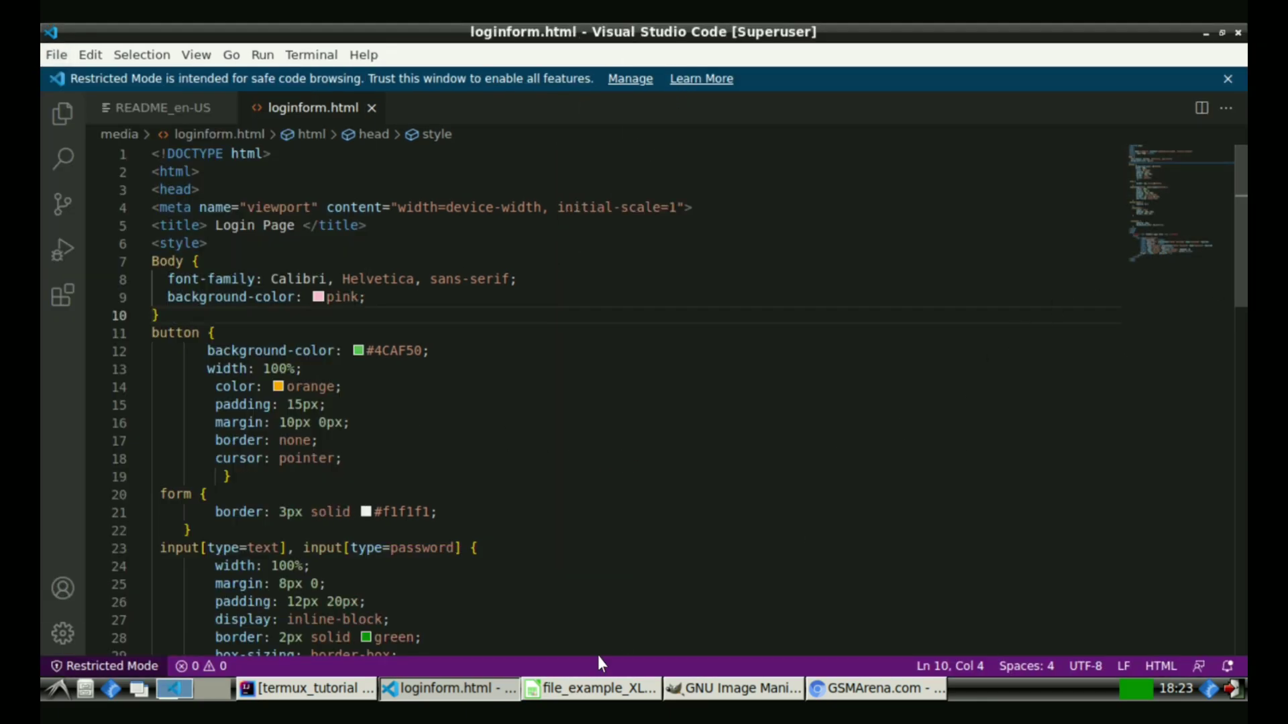
left_click(832, 691)
left_click(681, 361)
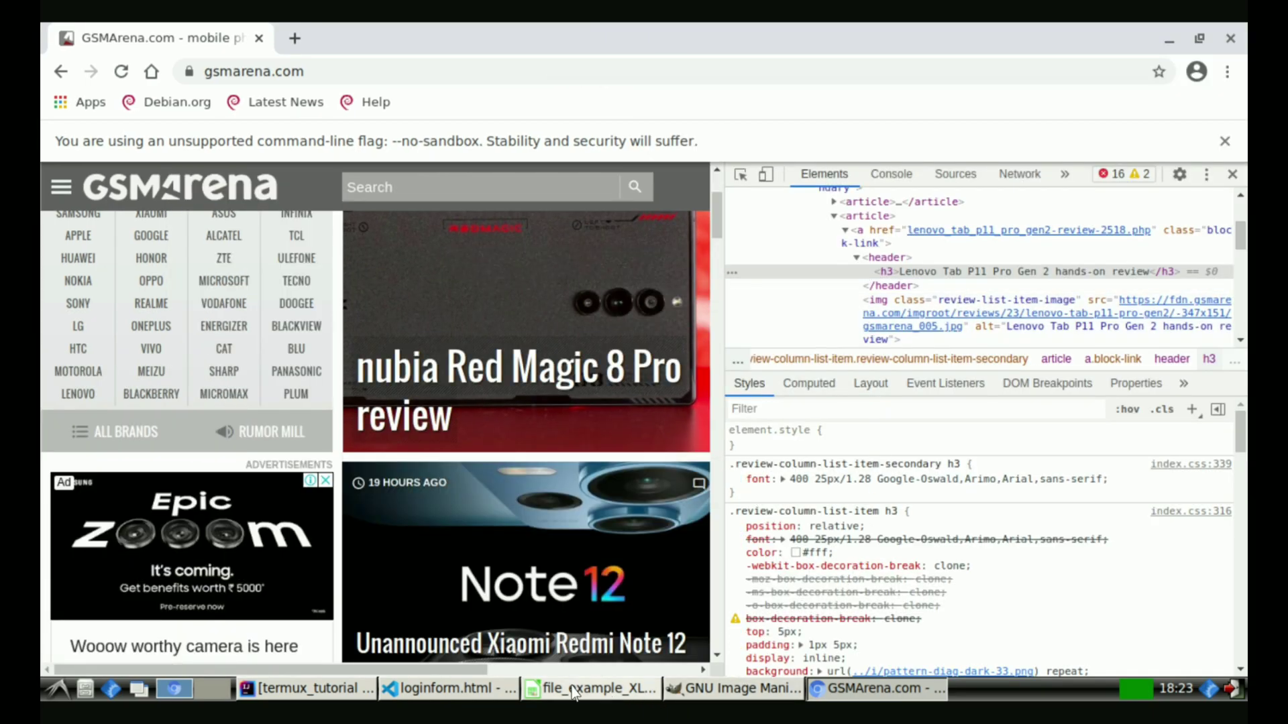
Launch LibreOffice from the Office applications submenu
left_click(56, 689)
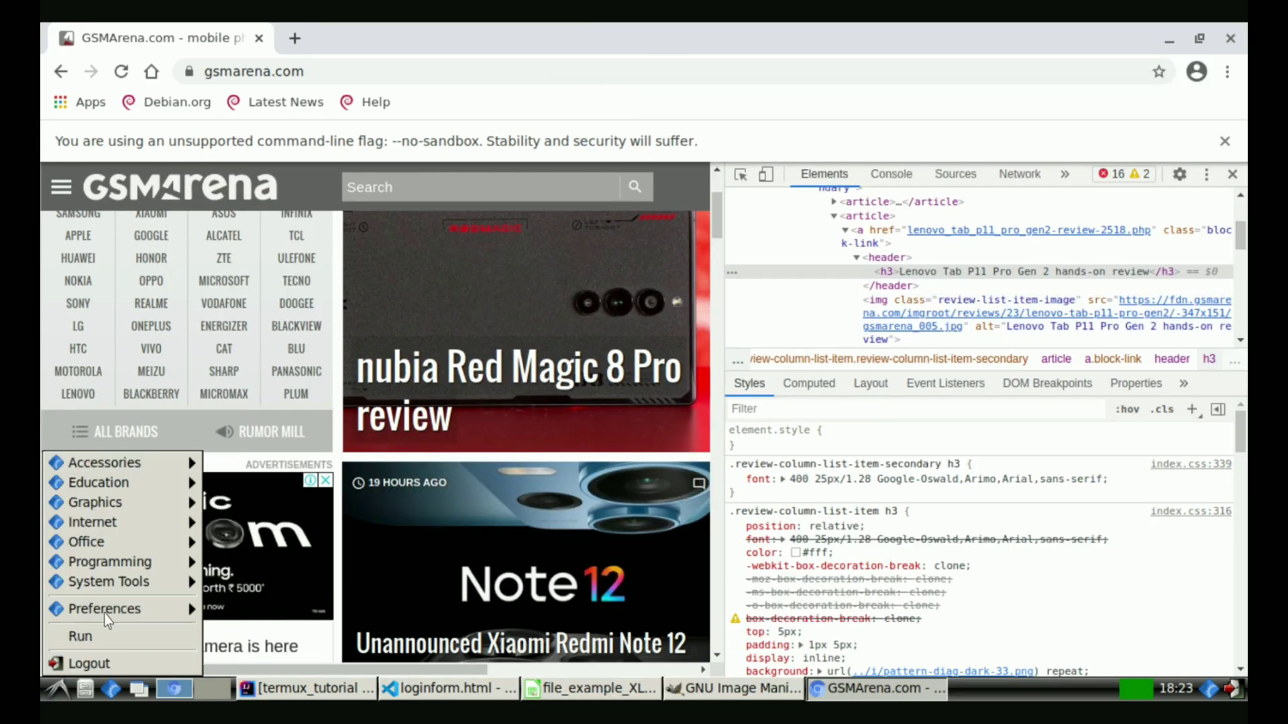
mouse_move(122, 570)
mouse_move(130, 547)
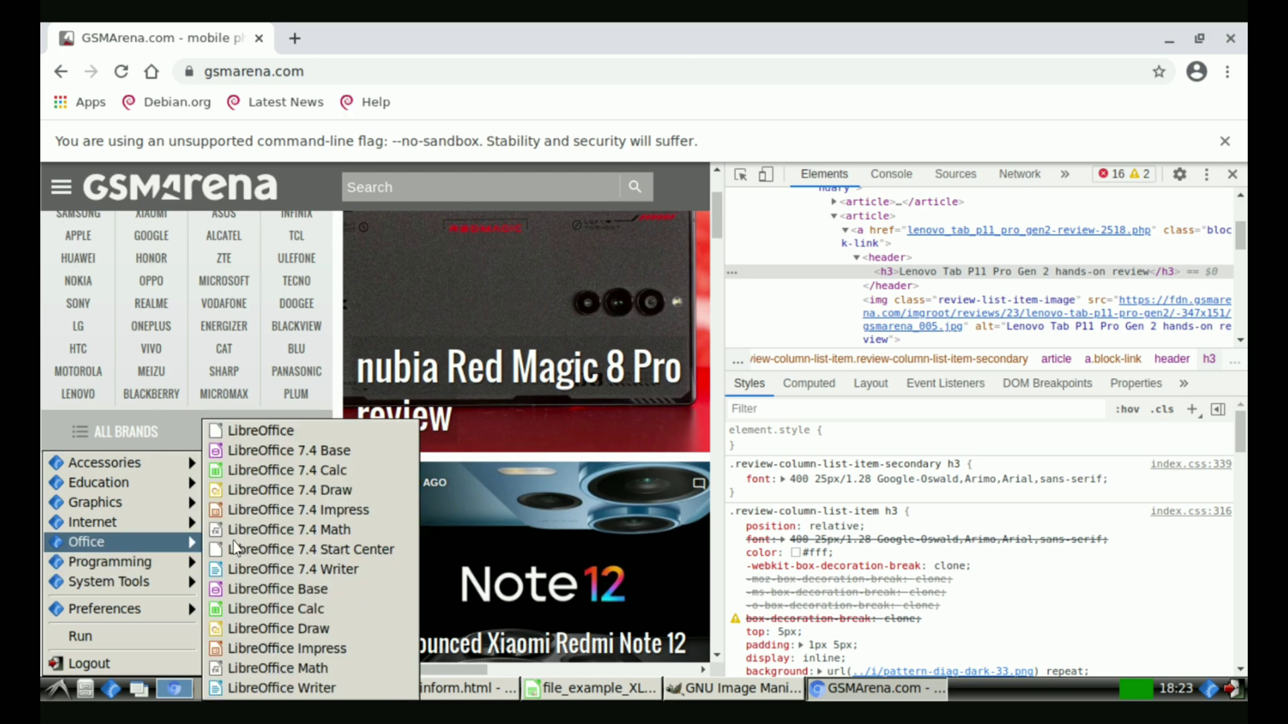
left_click(280, 431)
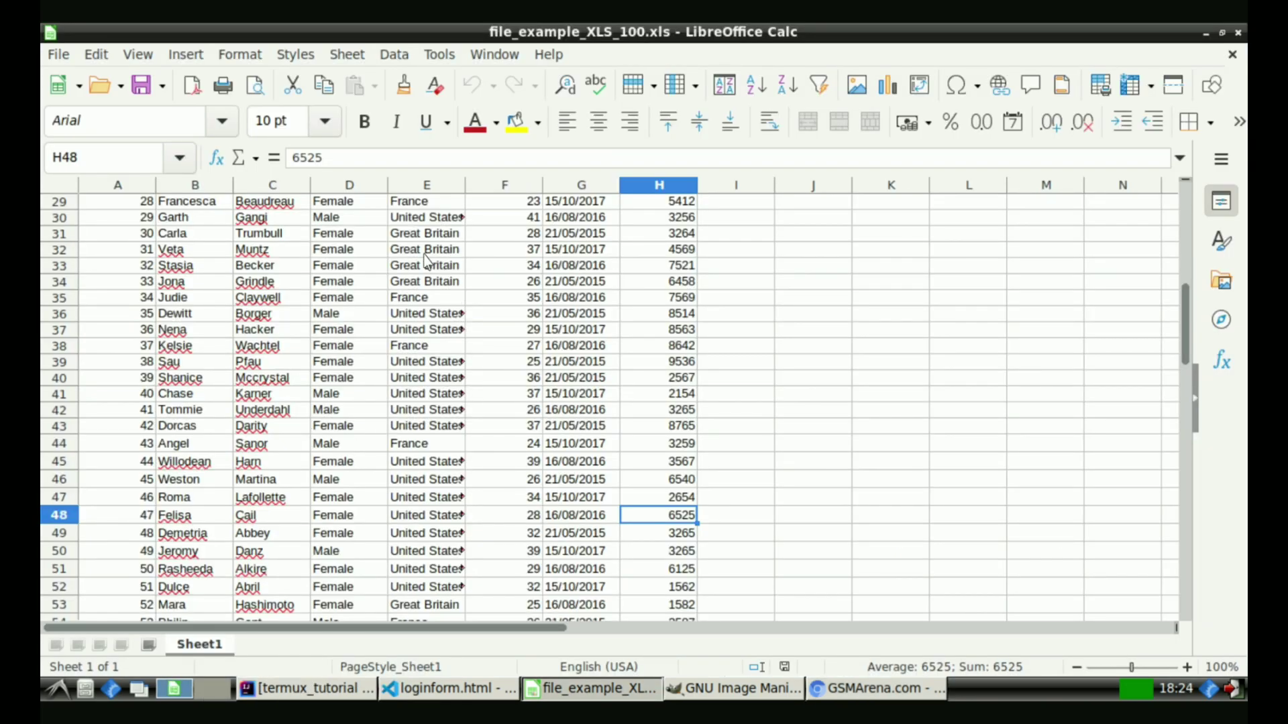
Create a new blank Writer text document via File > New > Text Document
left_click(58, 55)
mouse_move(77, 79)
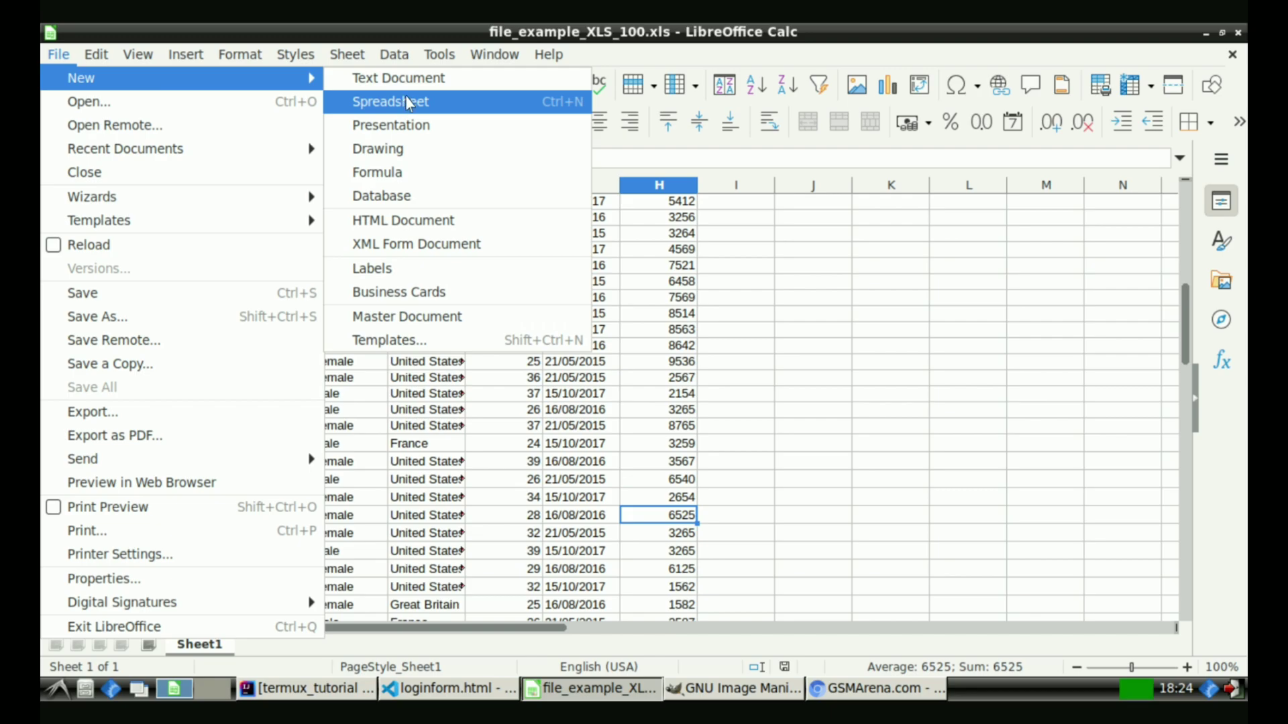
left_click(375, 79)
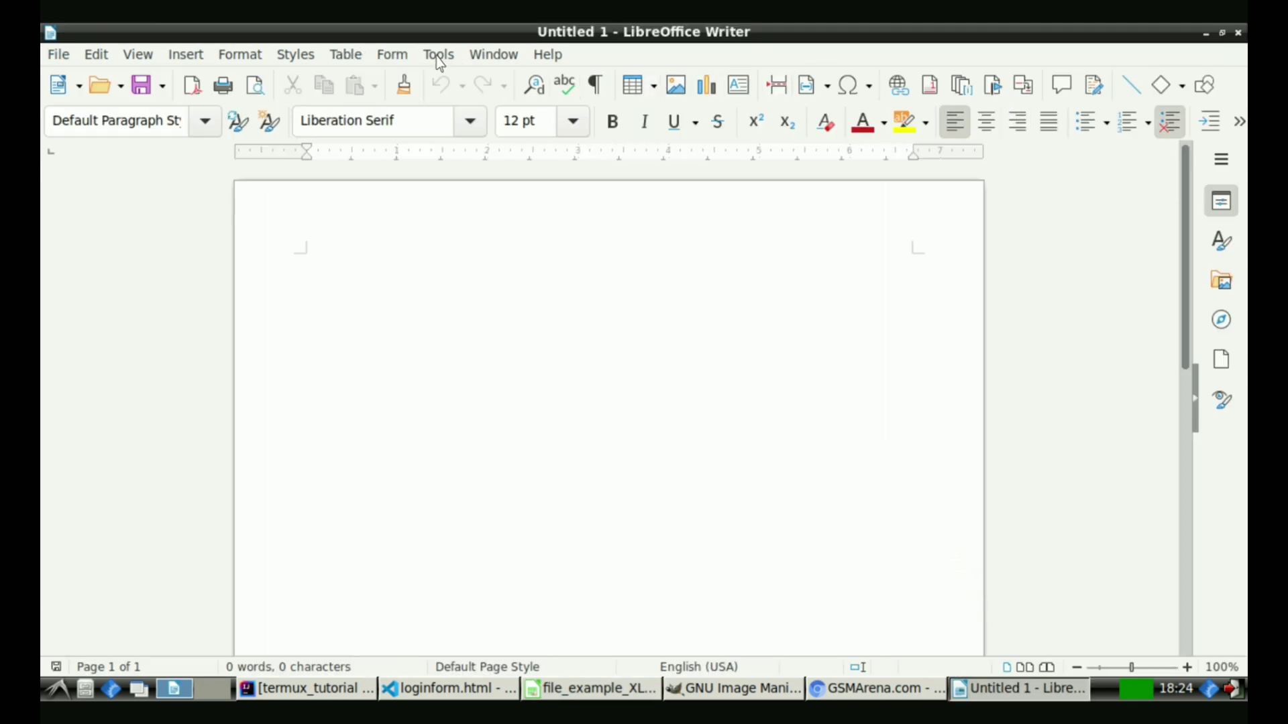
left_click(390, 55)
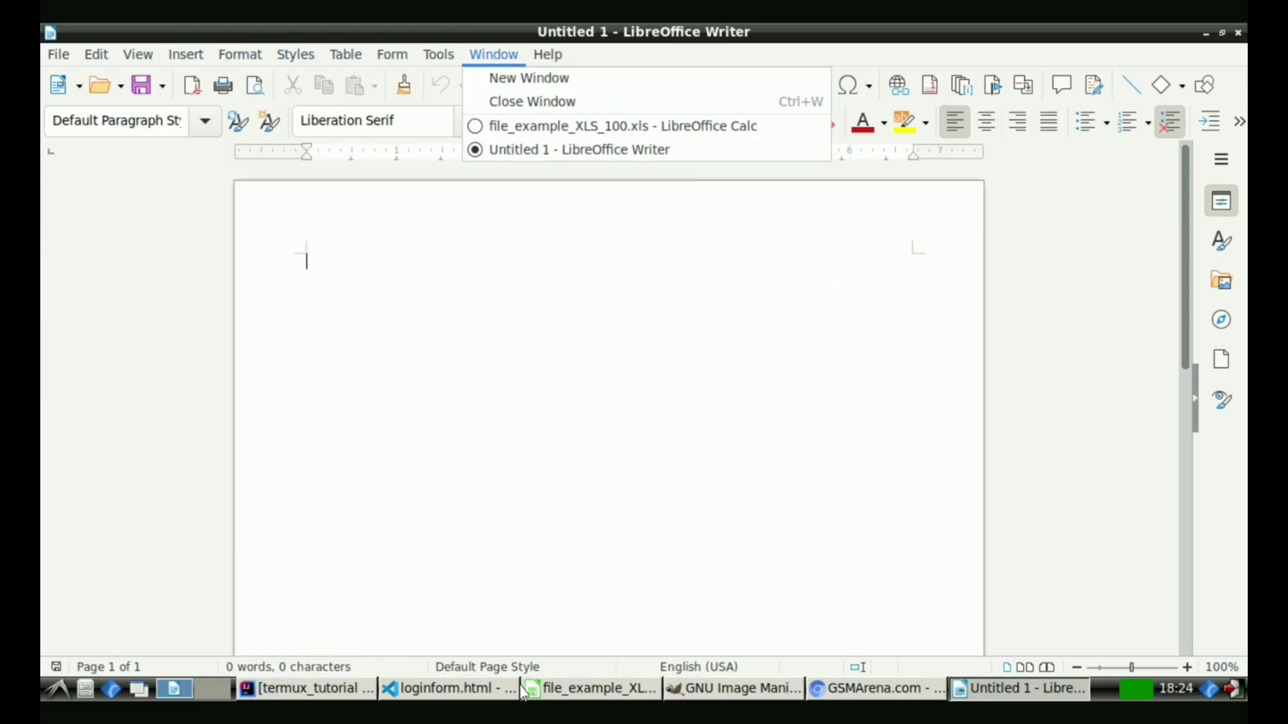
left_click(63, 689)
left_click(63, 689)
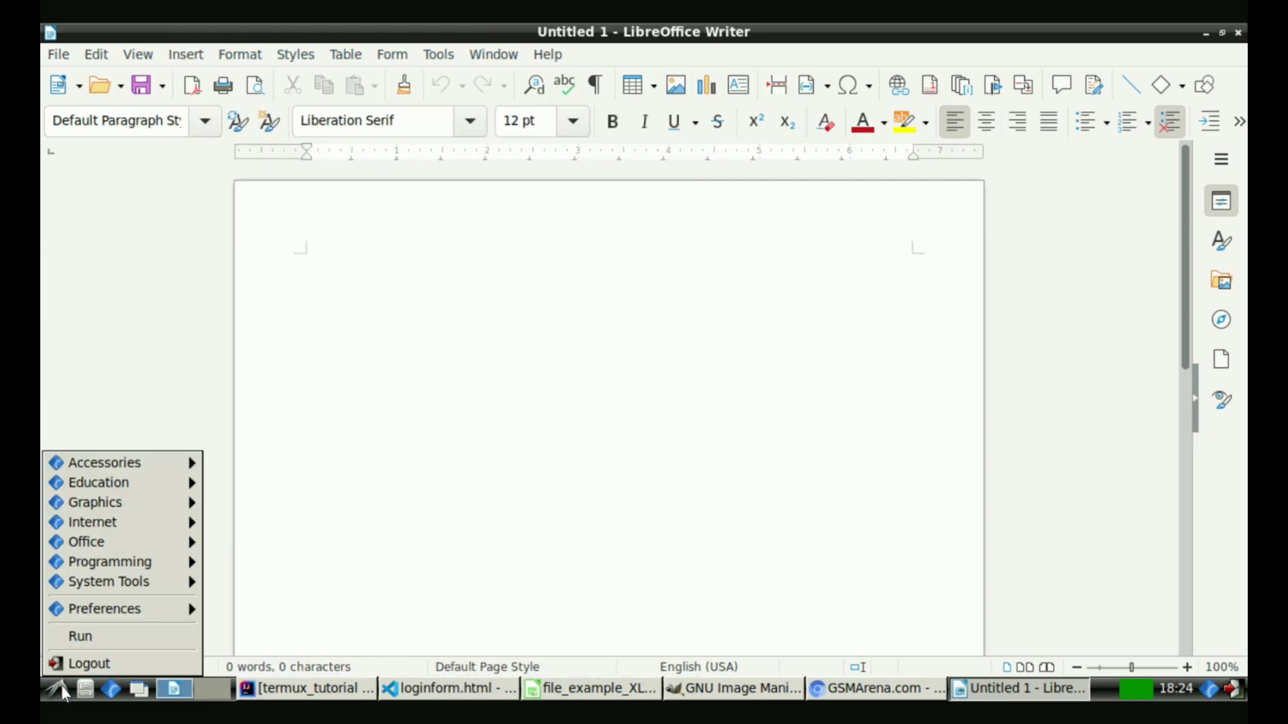
In the file manager, open sdcard and browse DCIM's Screenshots and Screen recordings folders
left_click(86, 691)
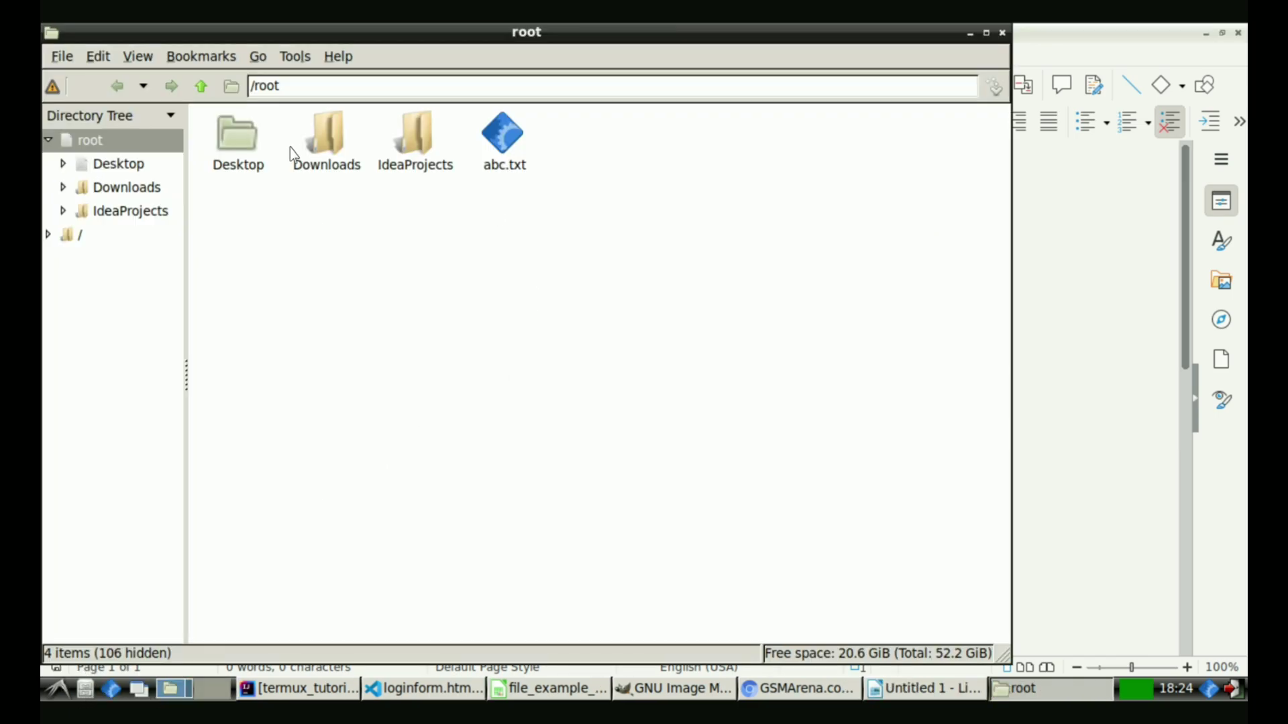
left_click(109, 240)
double_click(770, 205)
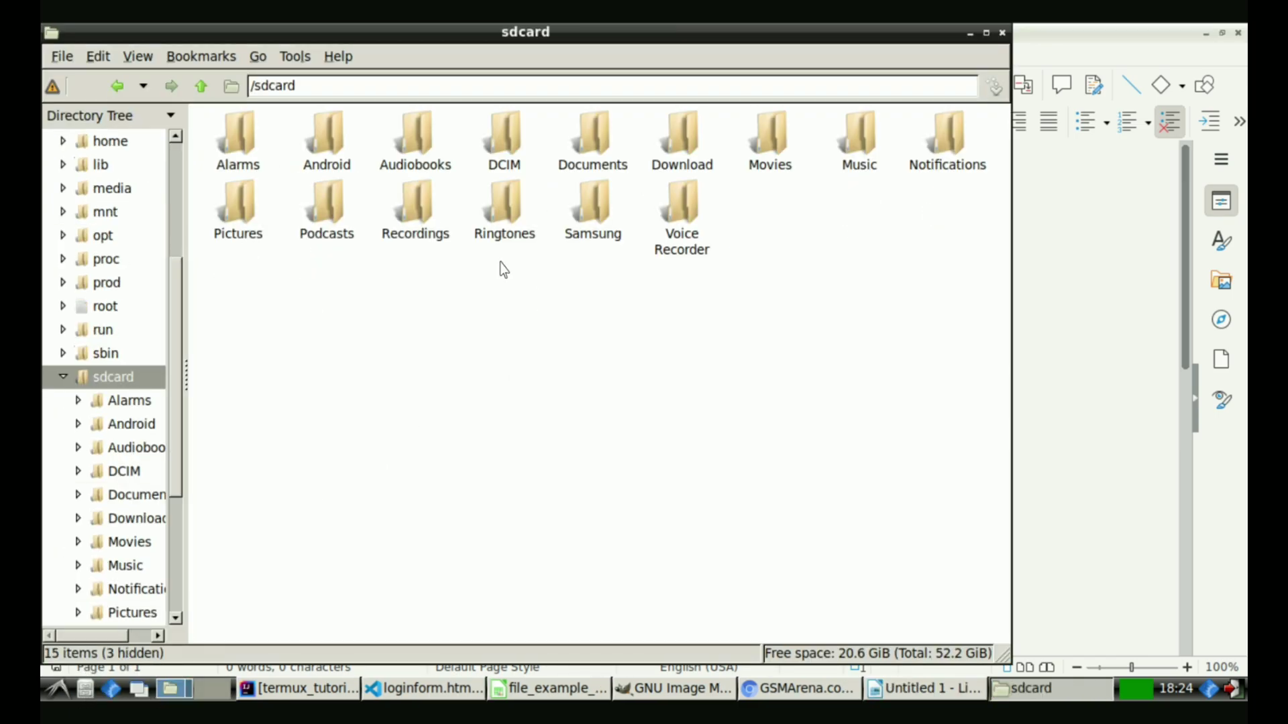
double_click(503, 134)
double_click(432, 144)
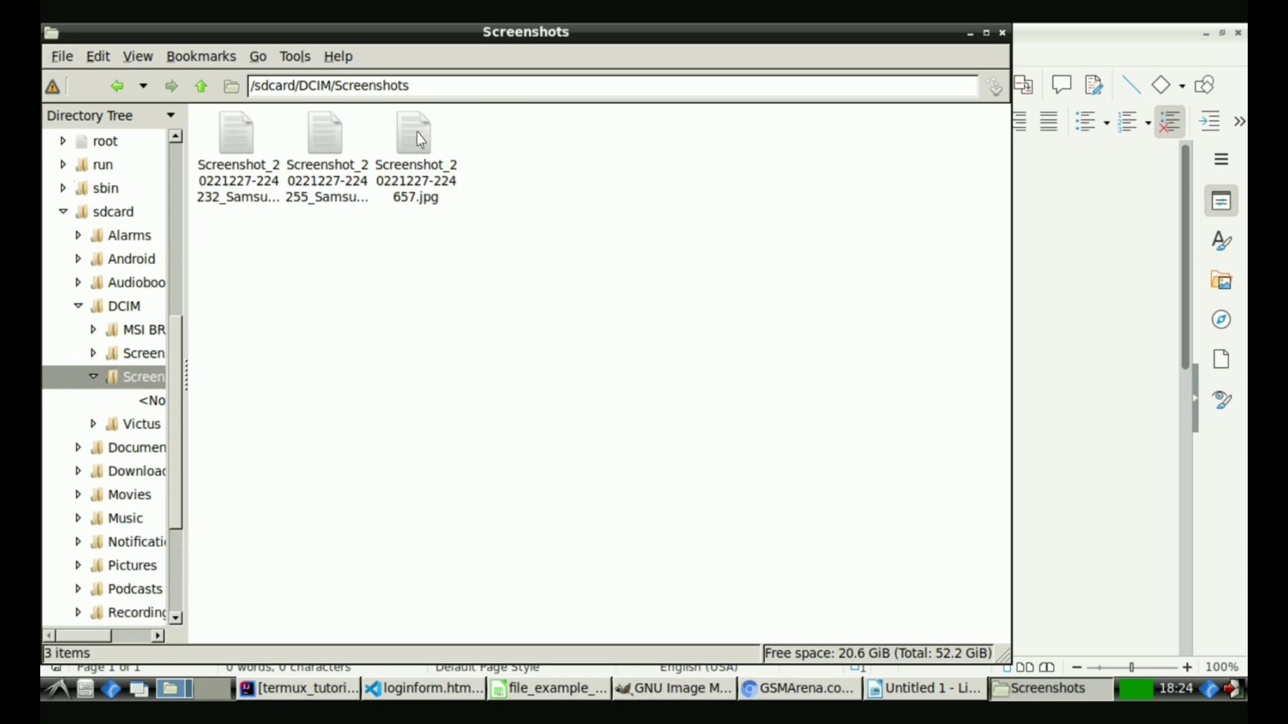
left_click(200, 86)
double_click(320, 146)
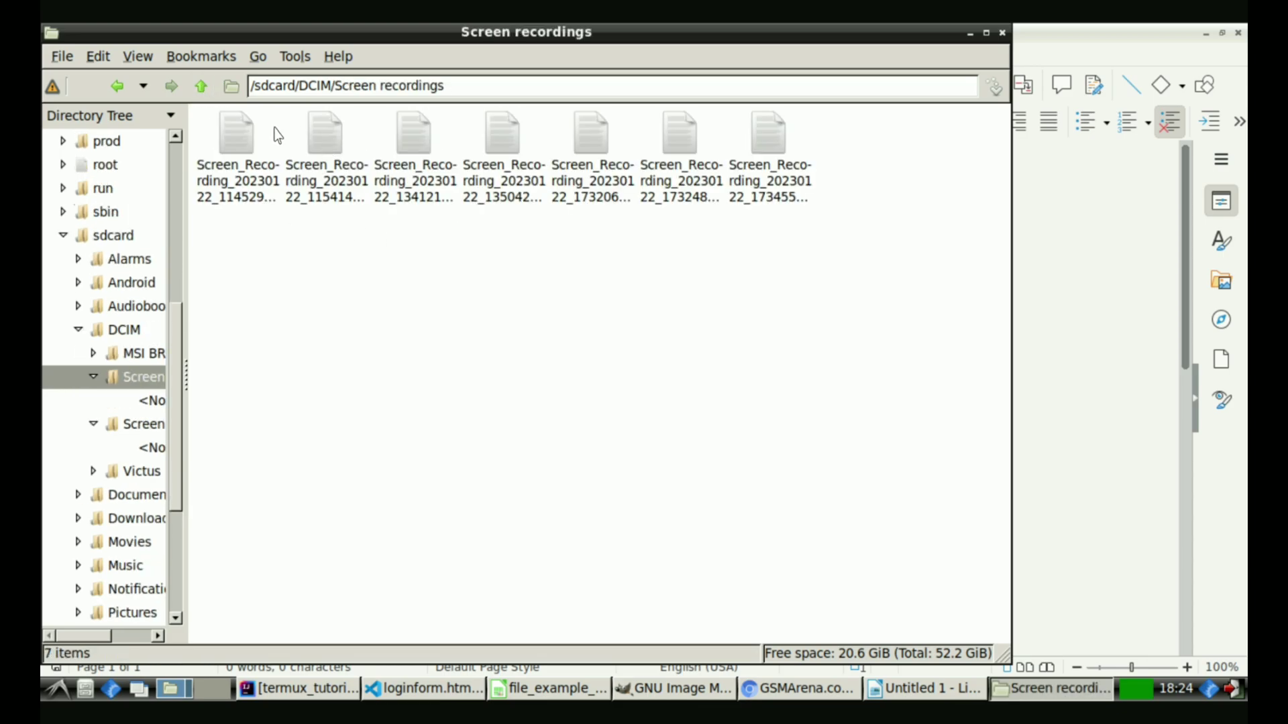
left_click(201, 86)
left_click(200, 85)
Browse Movies/LumaFusion and Pictures/Picsart, return to sdcard, and minimize the file manager
double_click(772, 145)
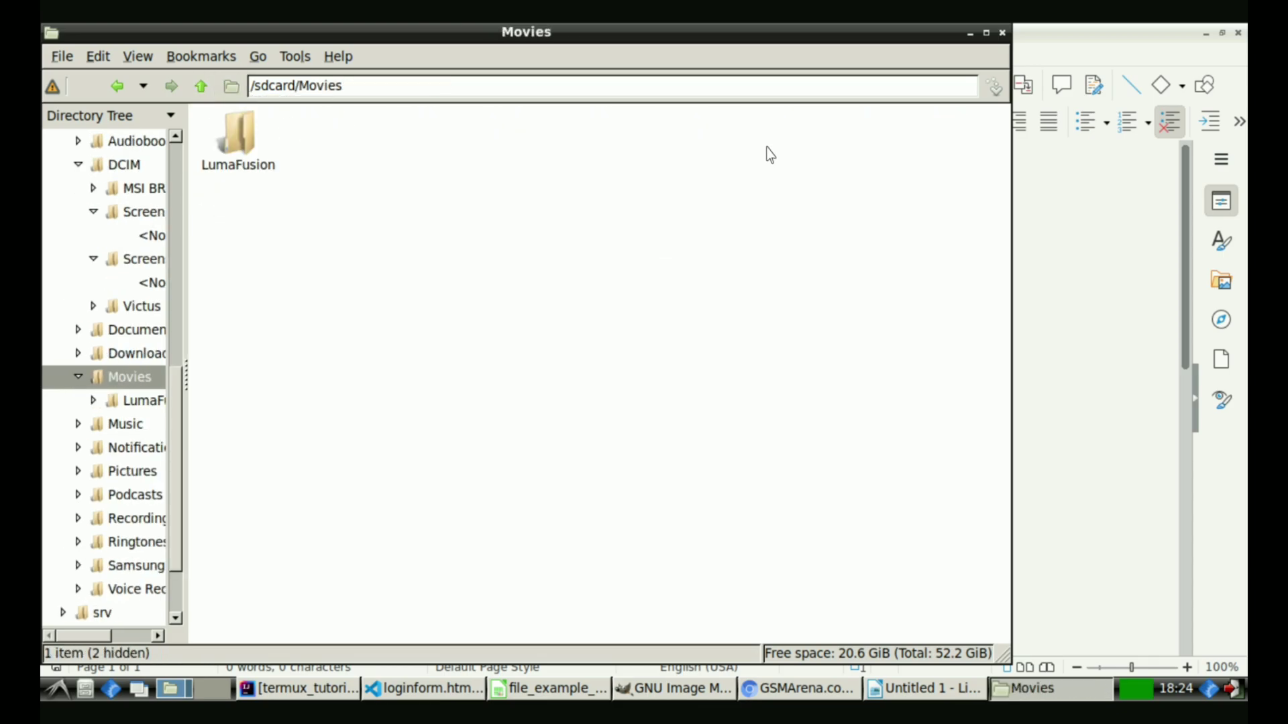
double_click(237, 134)
left_click(201, 86)
left_click(201, 85)
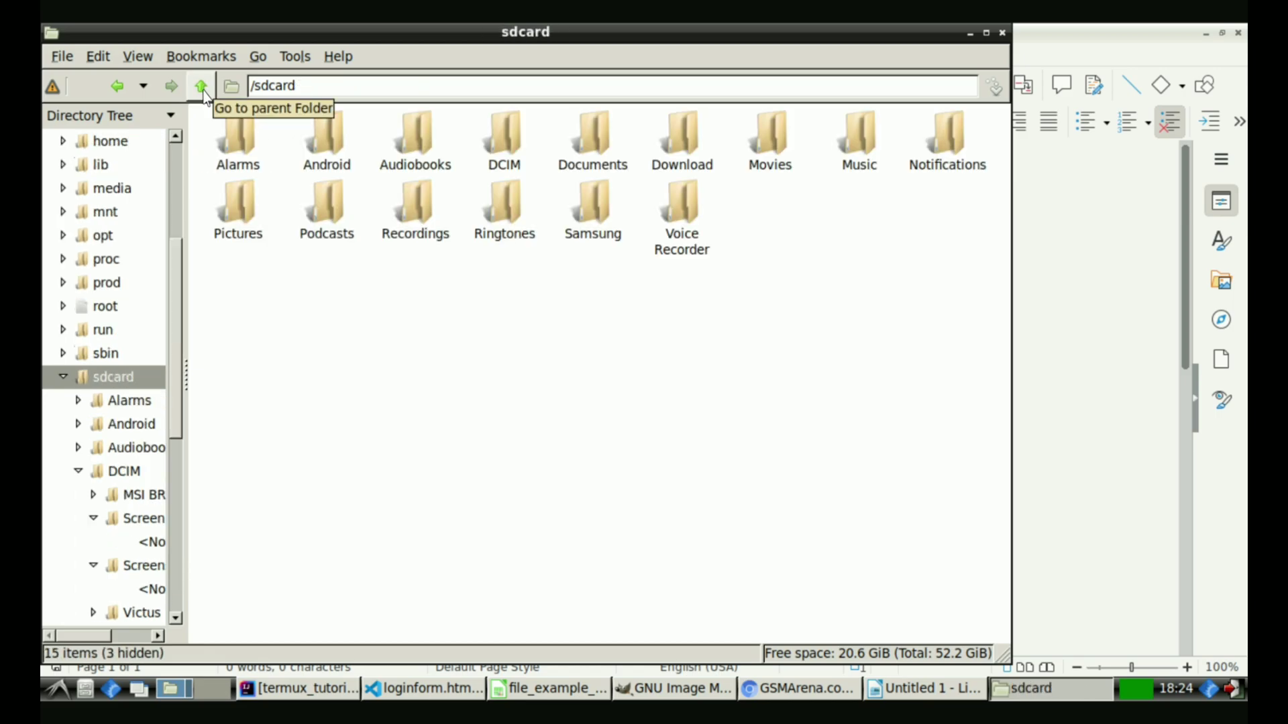
double_click(237, 204)
double_click(237, 138)
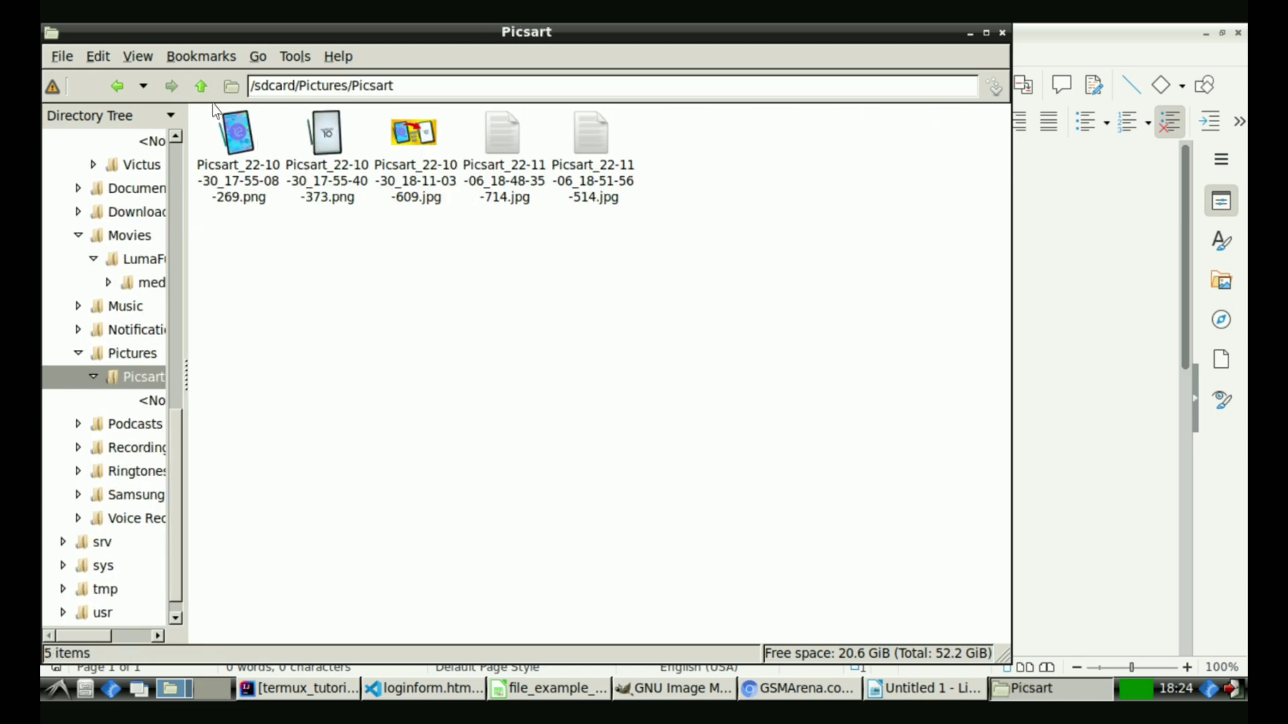
left_click(200, 86)
left_click(201, 86)
left_click(970, 33)
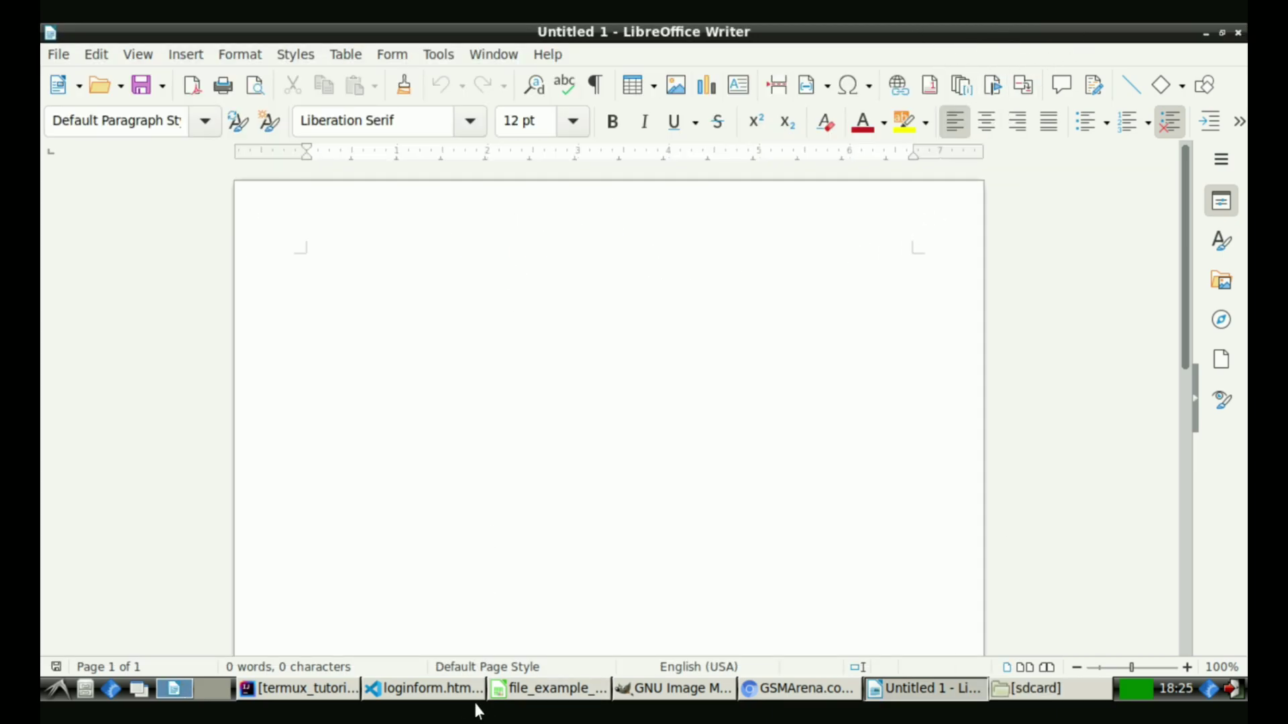
Glance at Writer's Format menu, then scroll through loginform.html in VS Code
left_click(259, 59)
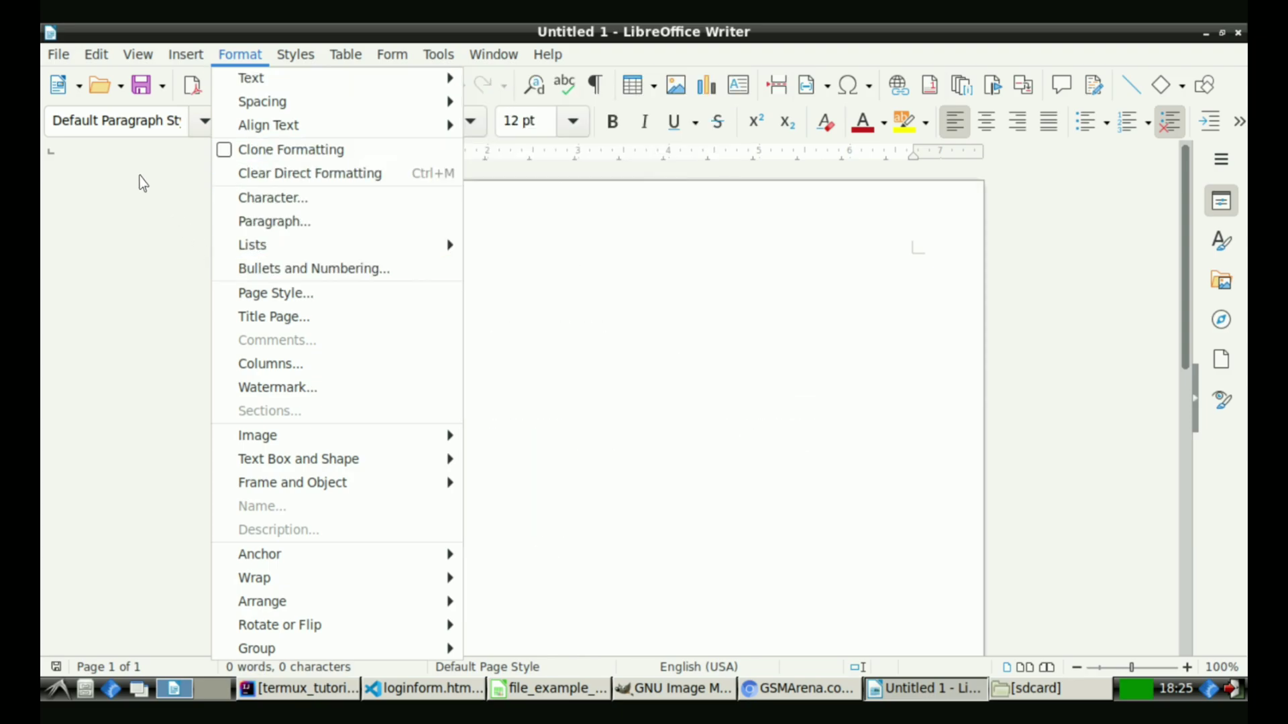
left_click(161, 231)
left_click(405, 682)
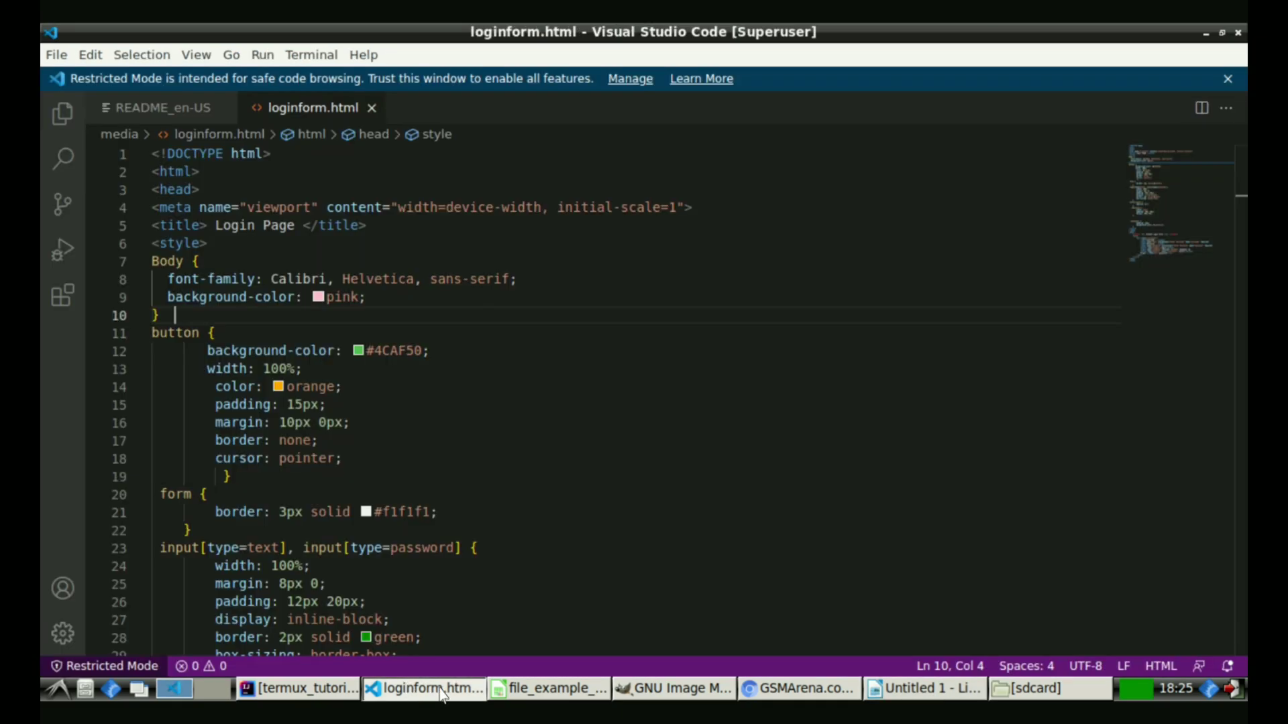
scroll(551, 471, "down", 11)
scroll(551, 472, "up", 4)
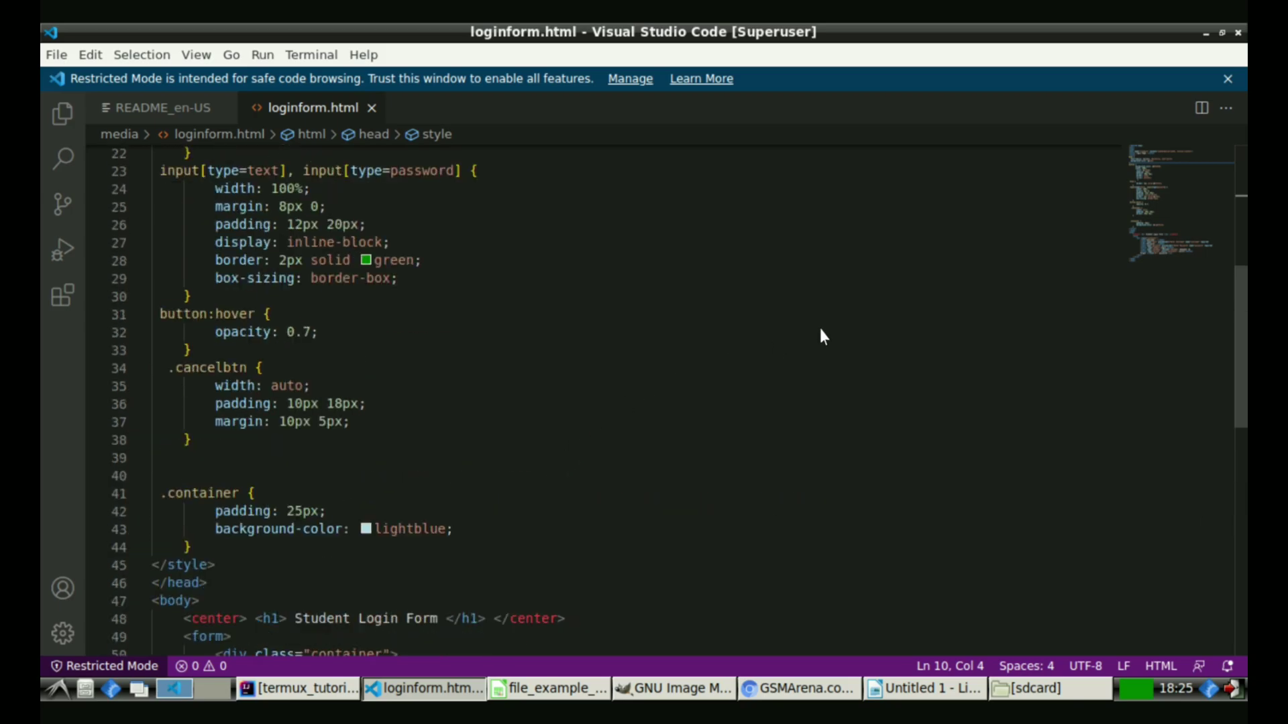
scroll(736, 409, "down", 13)
Bring GIMP forward, move it up-left, and maximize it to full screen
left_click(678, 696)
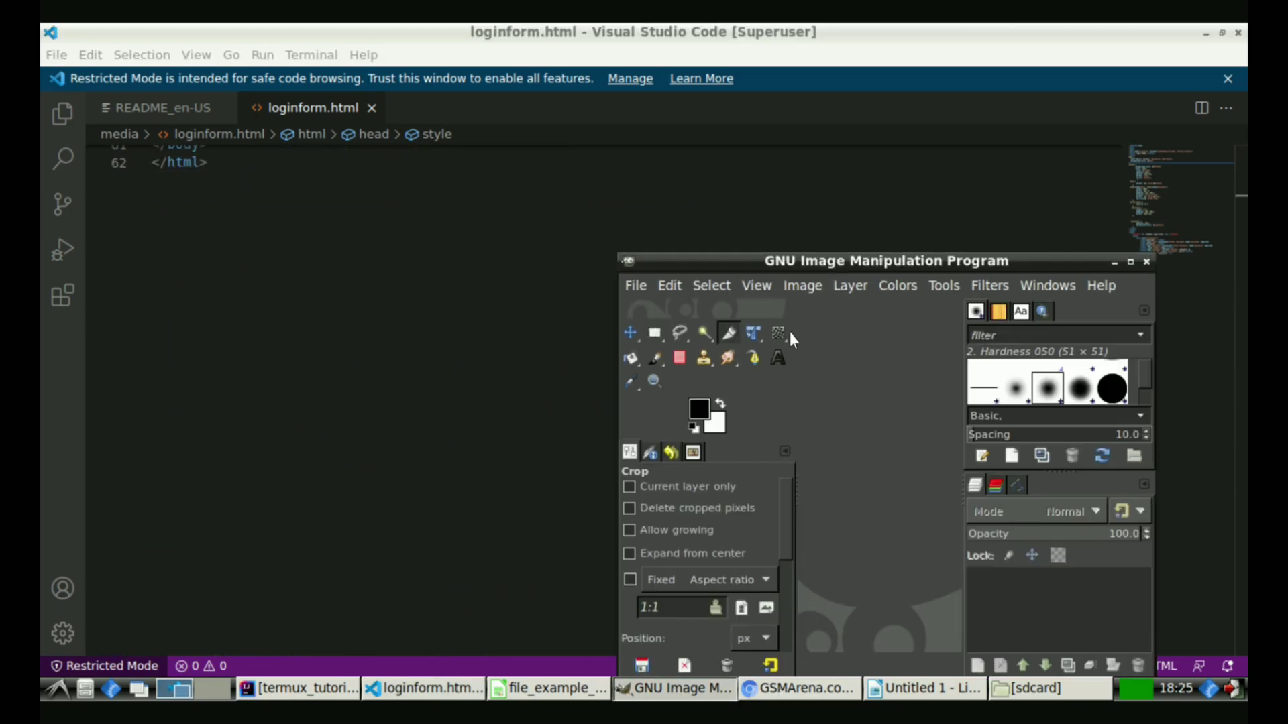
left_click_drag(829, 266, 641, 176)
left_click(949, 173)
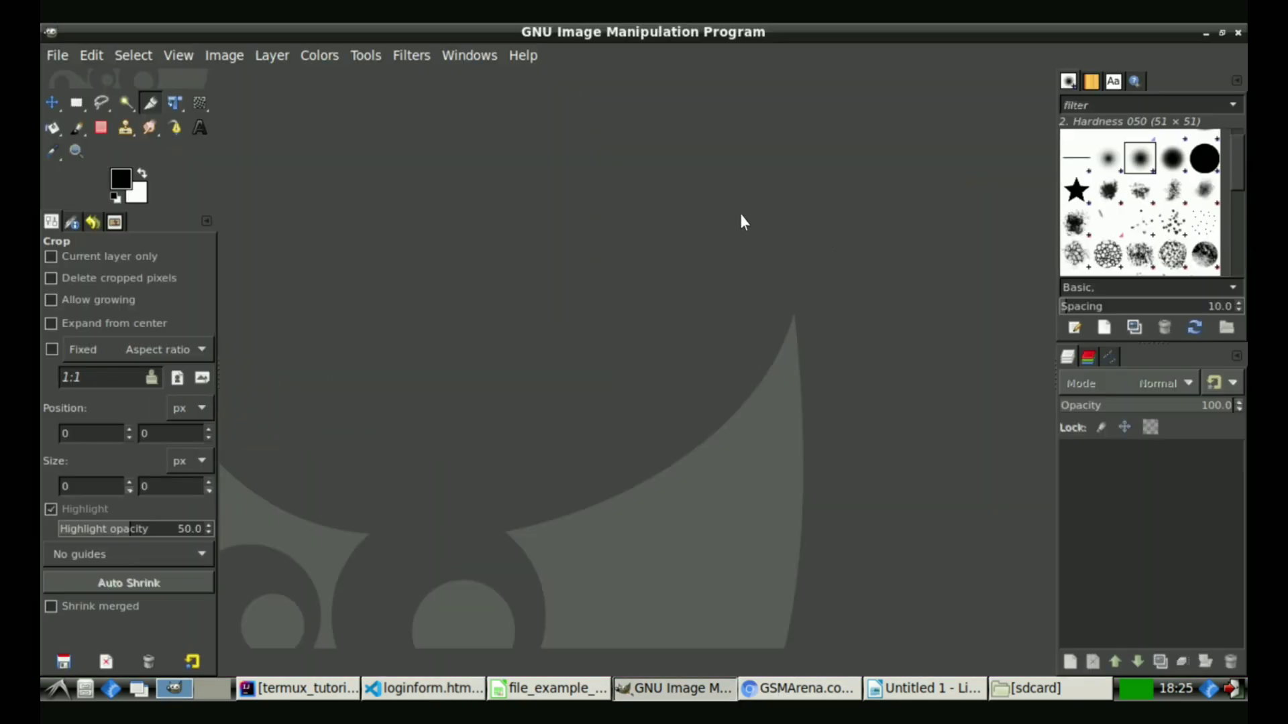